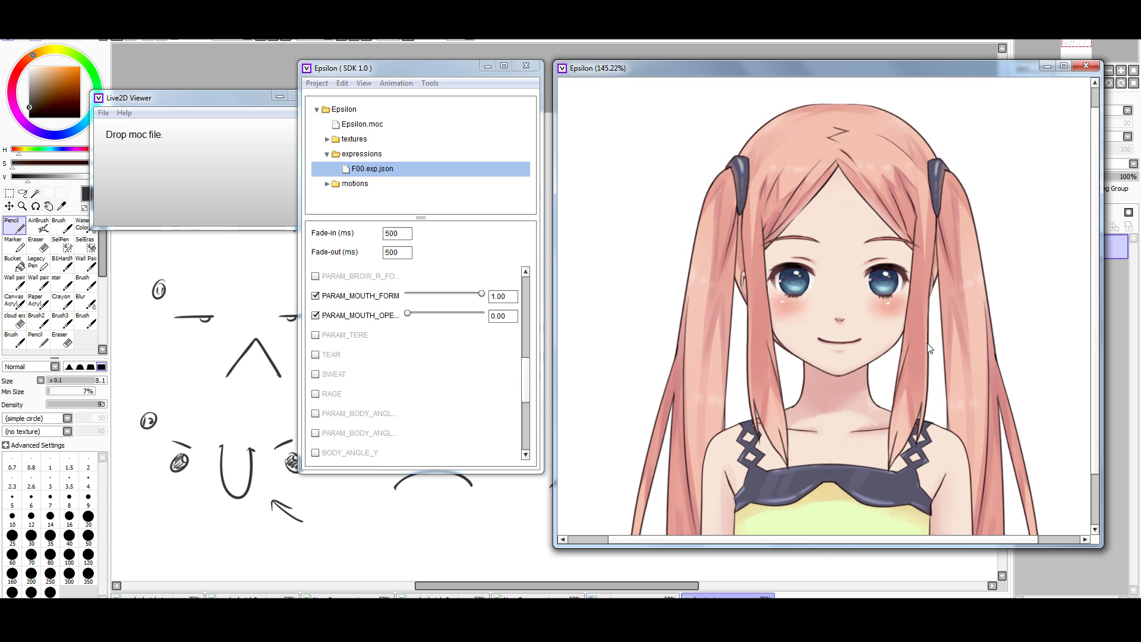
Preview the smiling mouth on the Epsilon model with the mouth-open parameter at 0.71 and at 1.00.
scroll(930, 349, up, 4)
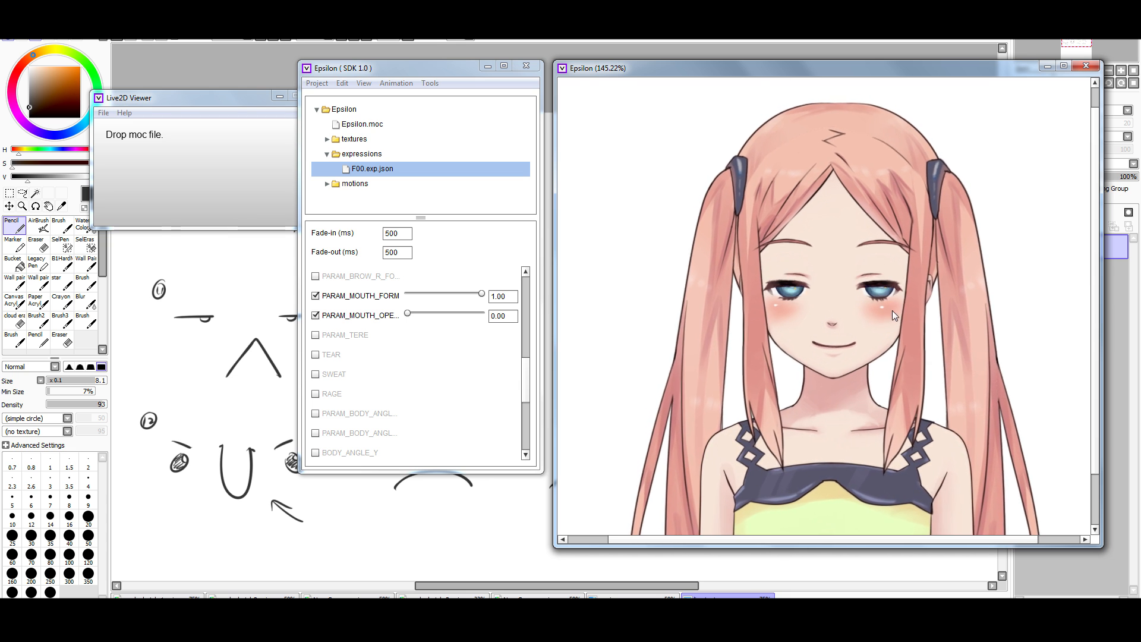
scroll(867, 326, up, 1)
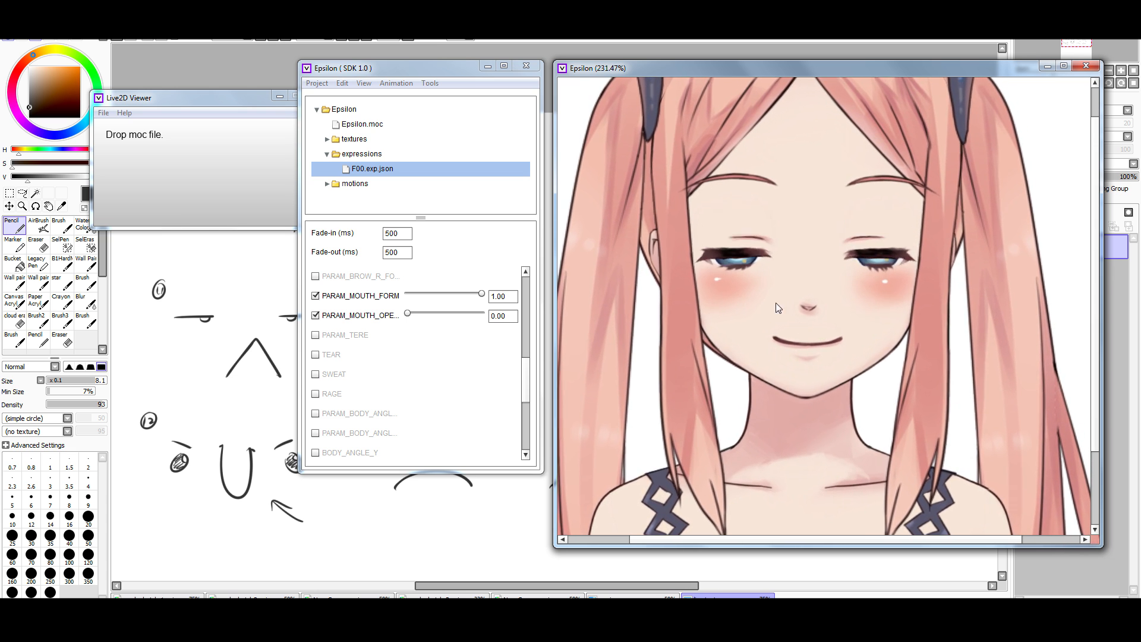
drag(408, 313, 460, 313)
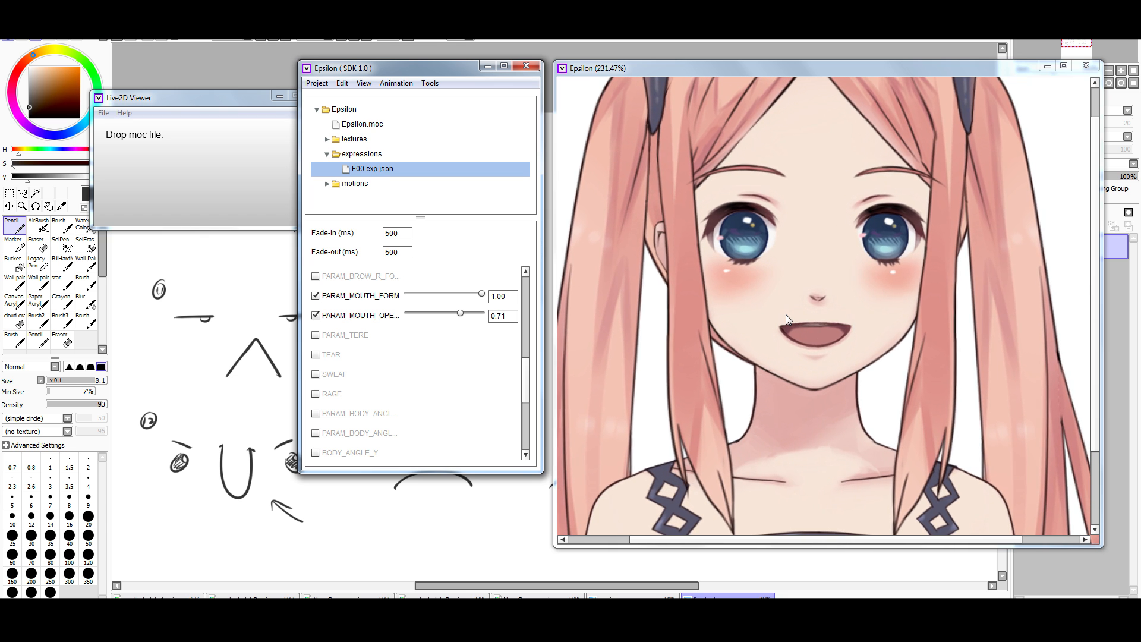
drag(460, 313, 484, 313)
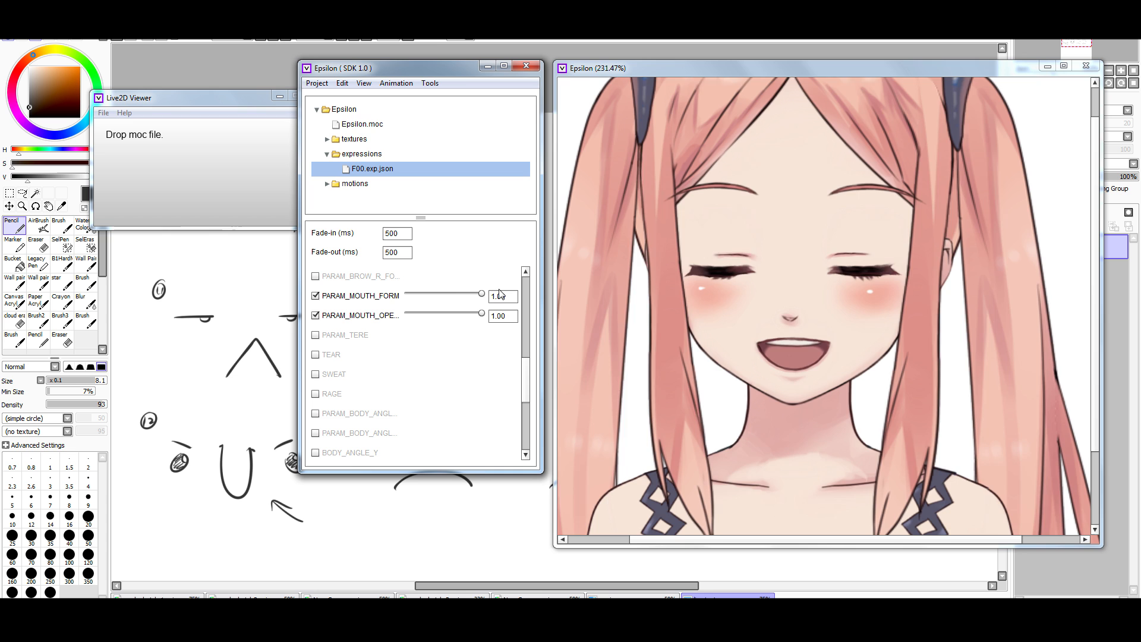
Set PARAM_MOUTH_FORM to -1.00 and the mouth-open parameter to 0.00 to preview the closed frown.
drag(481, 293, 394, 300)
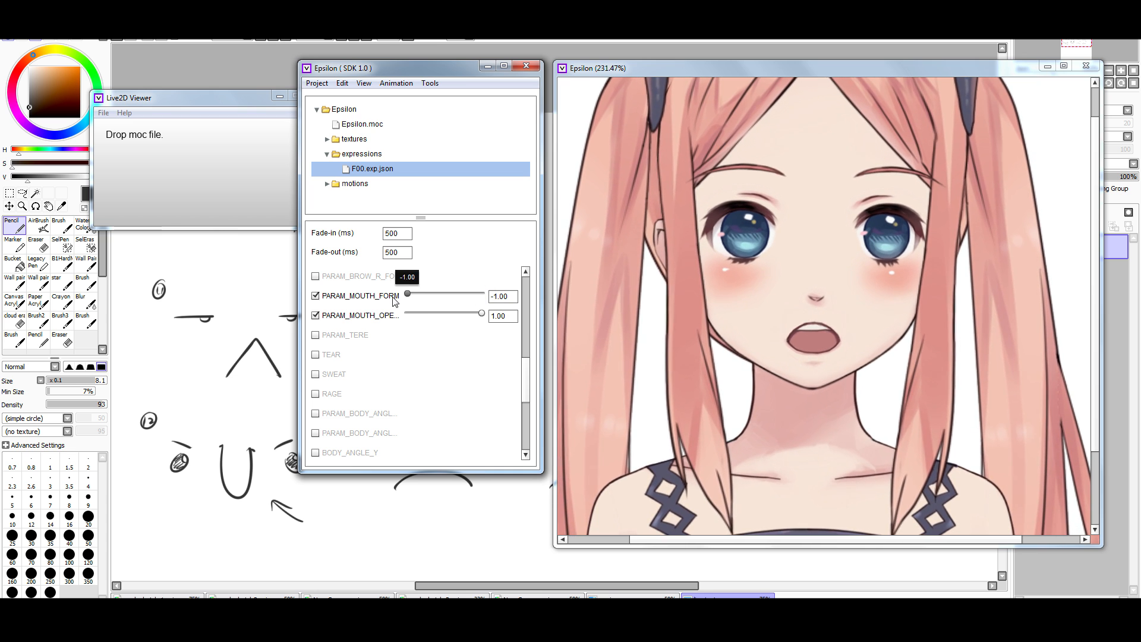
mouse_move(483, 314)
mouse_down()
mouse_move(429, 318)
mouse_move(495, 314)
mouse_up()
drag(407, 294, 371, 323)
click(446, 294)
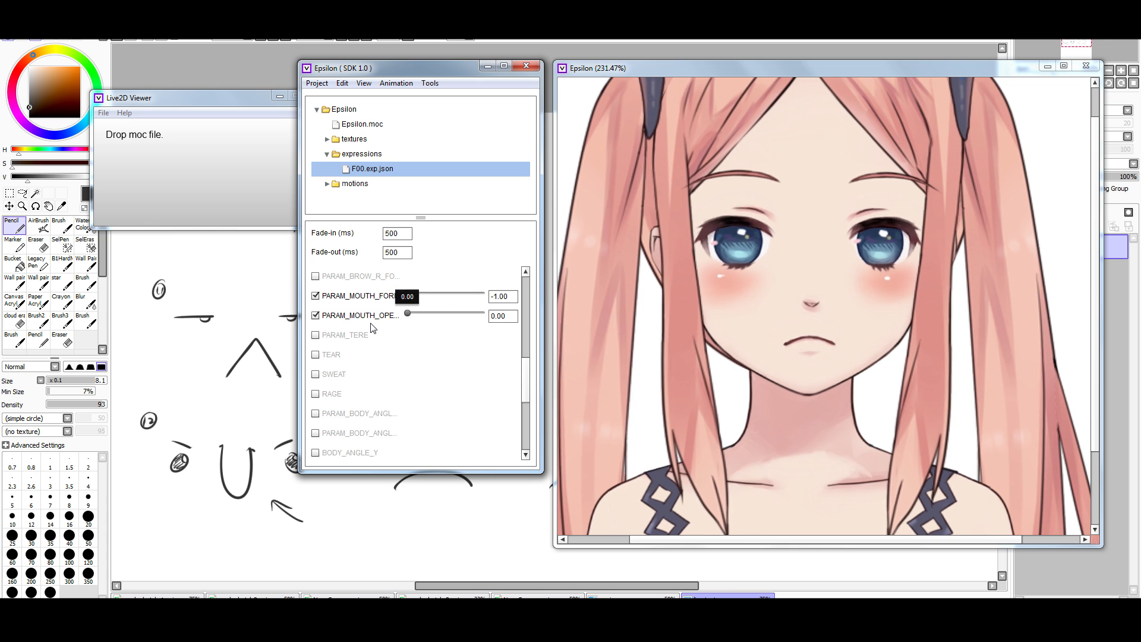
Sweep PARAM_MOUTH_FORM upward and back to -1.00 to compare the closed mouth's curves on the whole face.
click(826, 341)
scroll(826, 341, down, 1)
scroll(825, 341, down, 2)
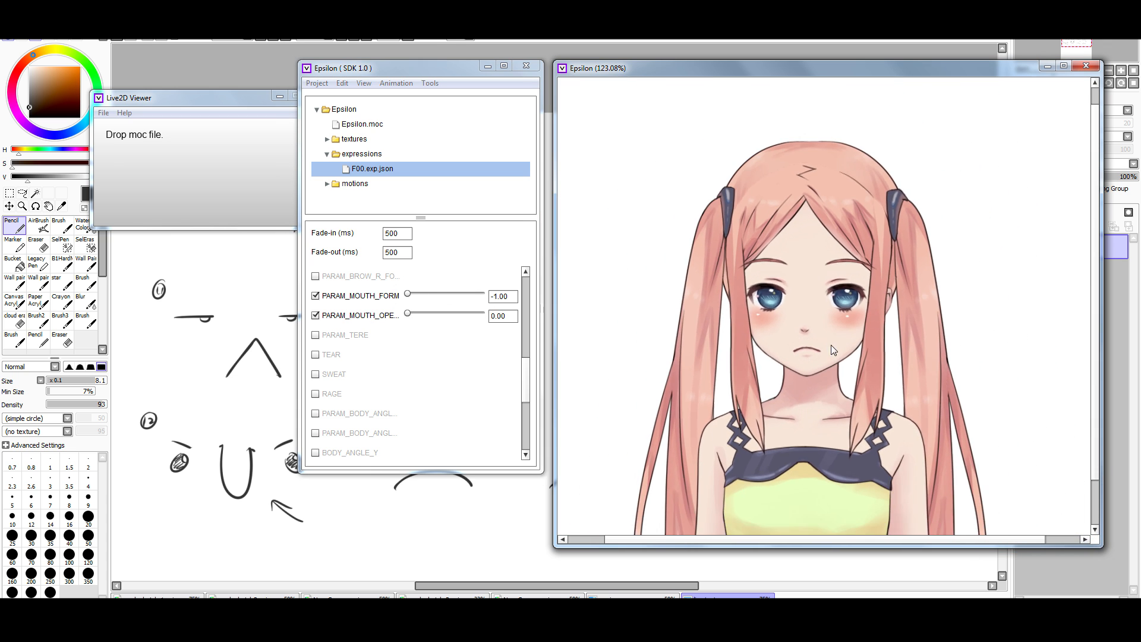
mouse_move(1095, 441)
mouse_down()
mouse_move(1096, 468)
mouse_move(1097, 434)
mouse_up()
scroll(922, 340, down, 1)
scroll(895, 389, down, 1)
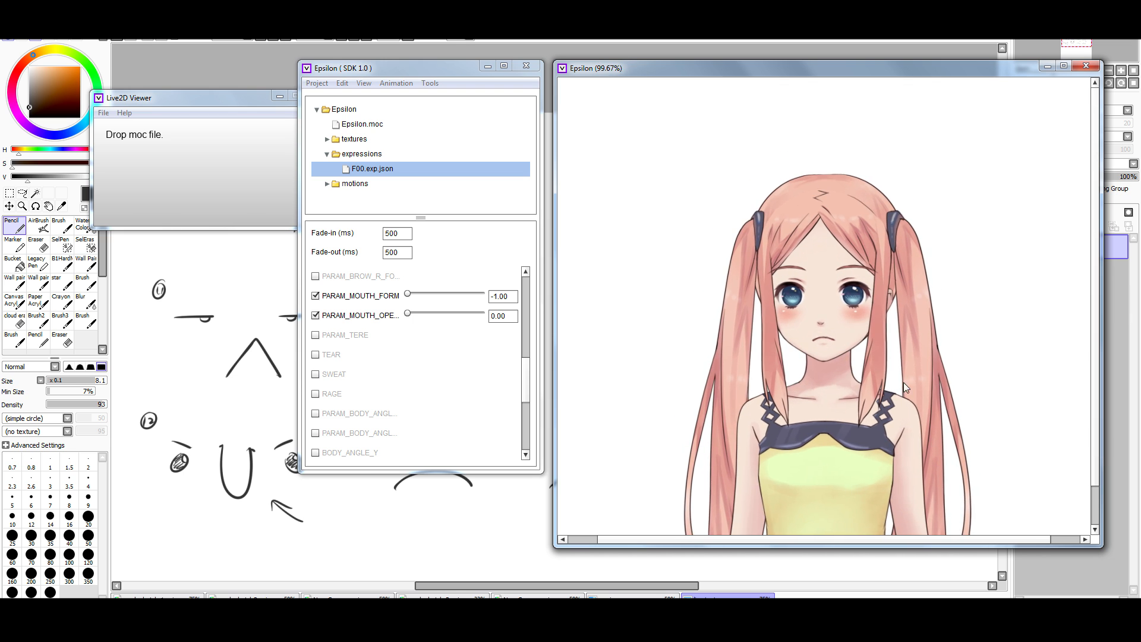
drag(407, 293, 480, 294)
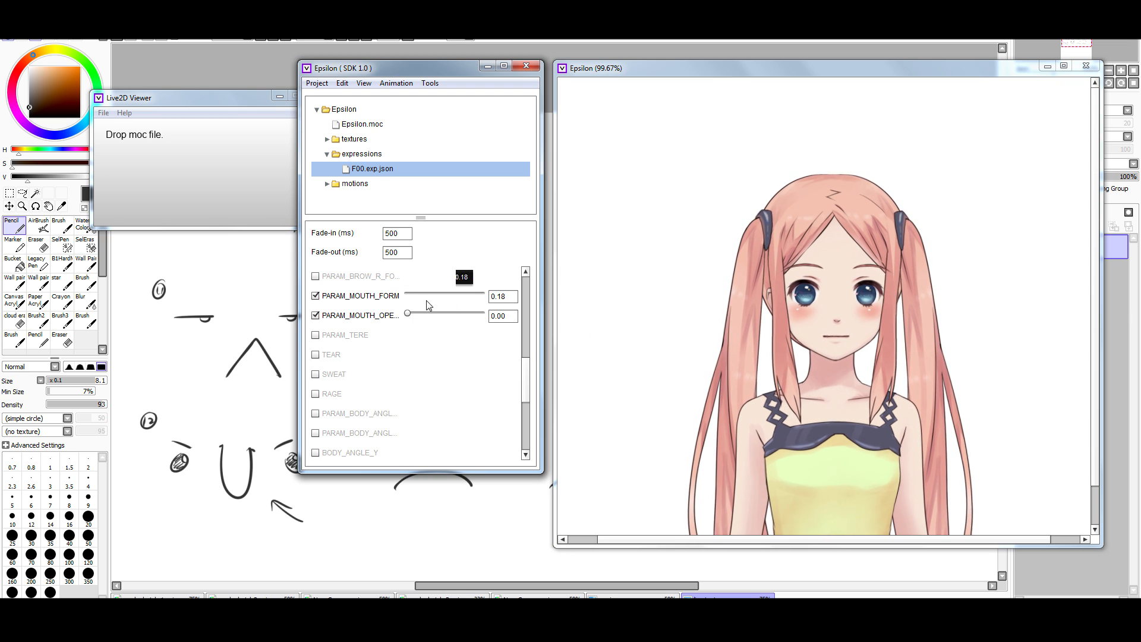
scroll(630, 328, up, 3)
click(836, 358)
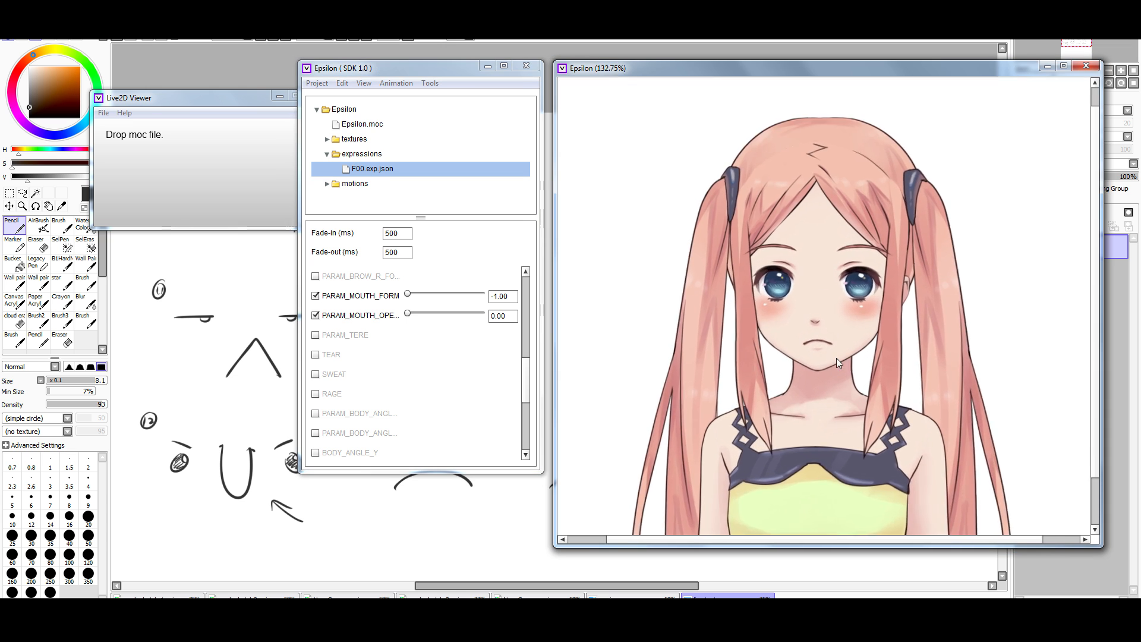
Preview the closed mouth up close with PARAM_MOUTH_FORM at 0.26, 1.00 and -1.00.
scroll(832, 356, up, 5)
drag(408, 293, 455, 298)
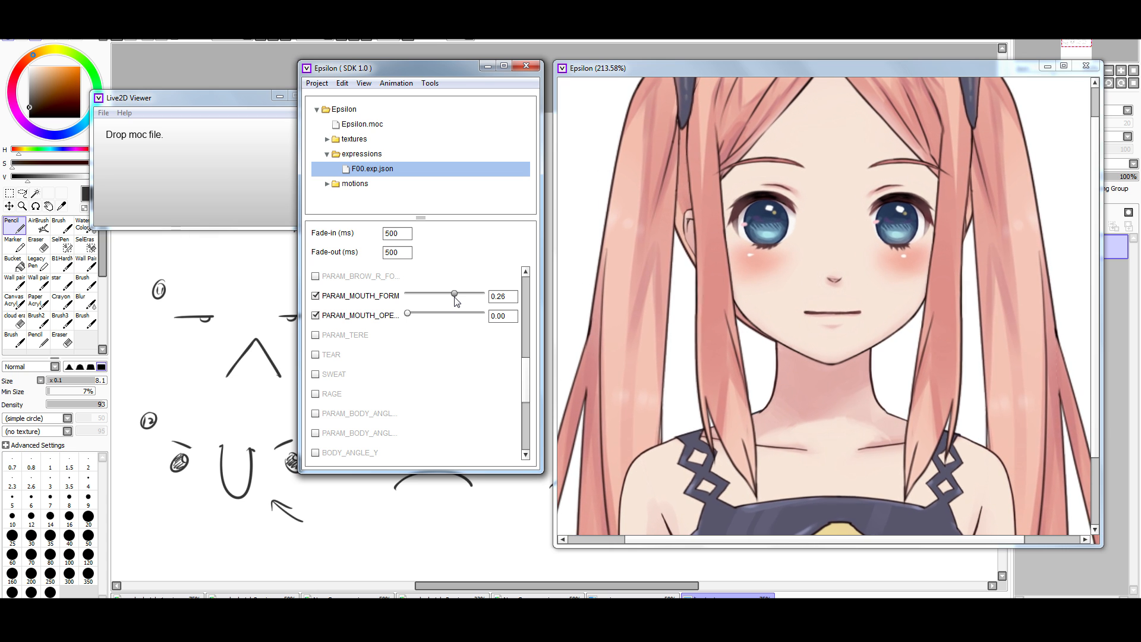
drag(408, 314, 481, 294)
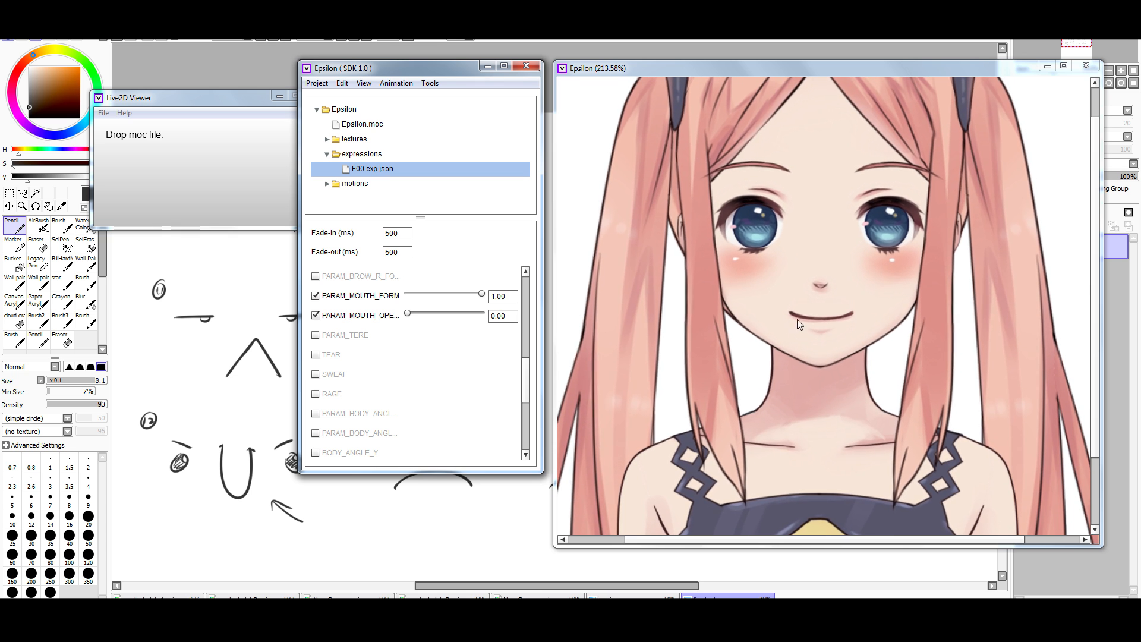
scroll(819, 316, up, 5)
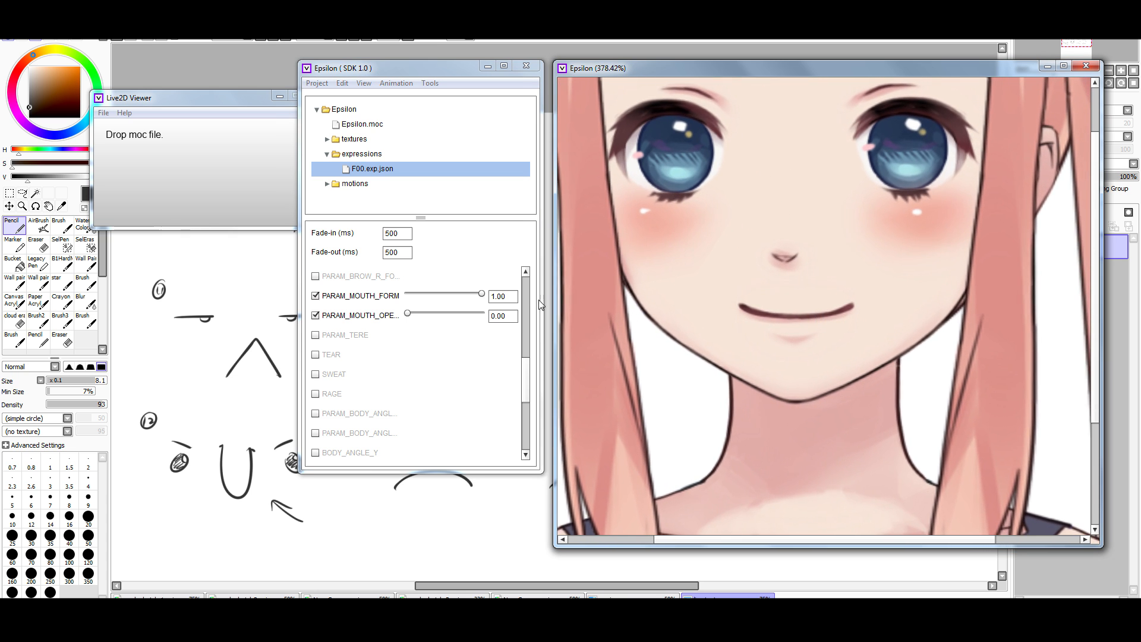
drag(479, 294, 408, 306)
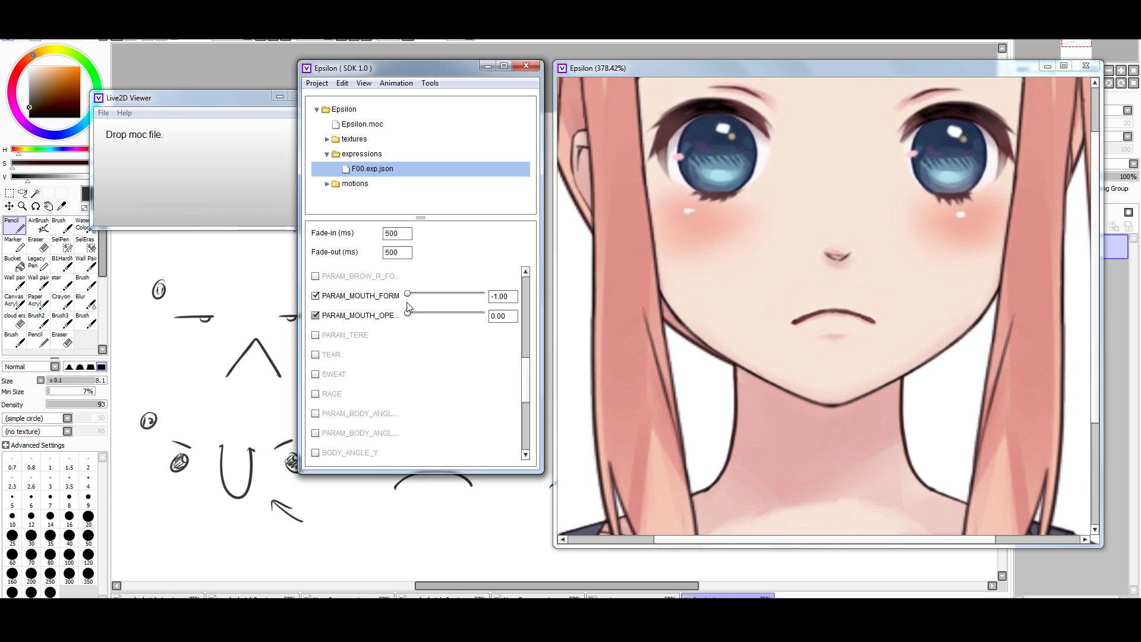
Preview the mouth at form -0.10 with openness 0.50 and 1.00, and return it to form -1.00, openness 0.00.
drag(407, 294, 446, 315)
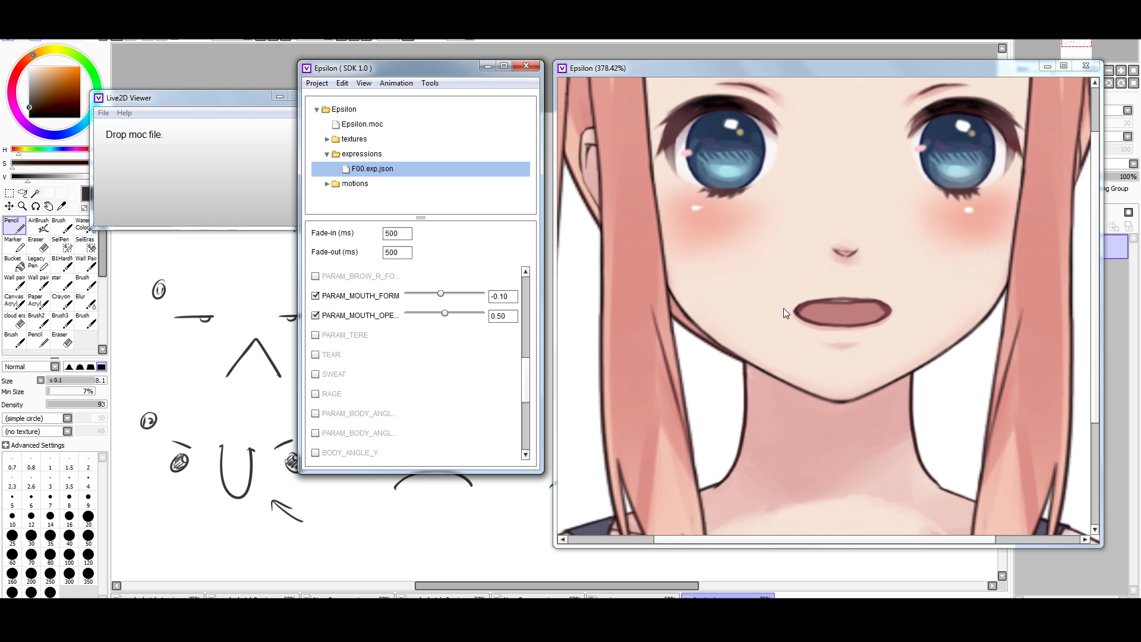
drag(447, 320, 481, 314)
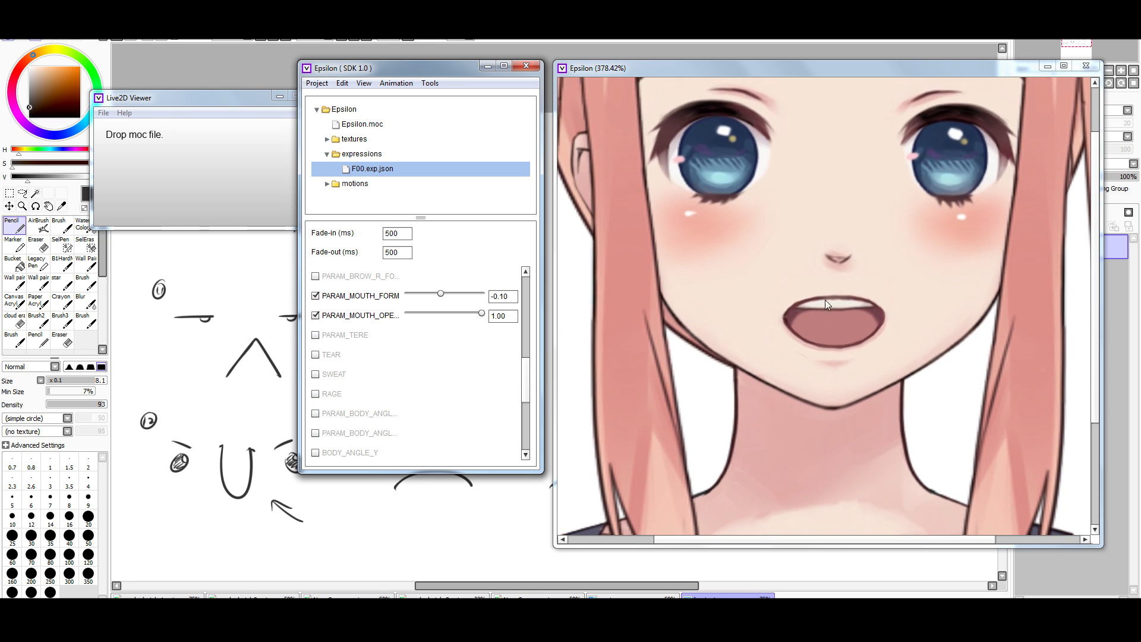
drag(482, 314, 408, 294)
drag(594, 298, 582, 297)
drag(415, 297, 400, 299)
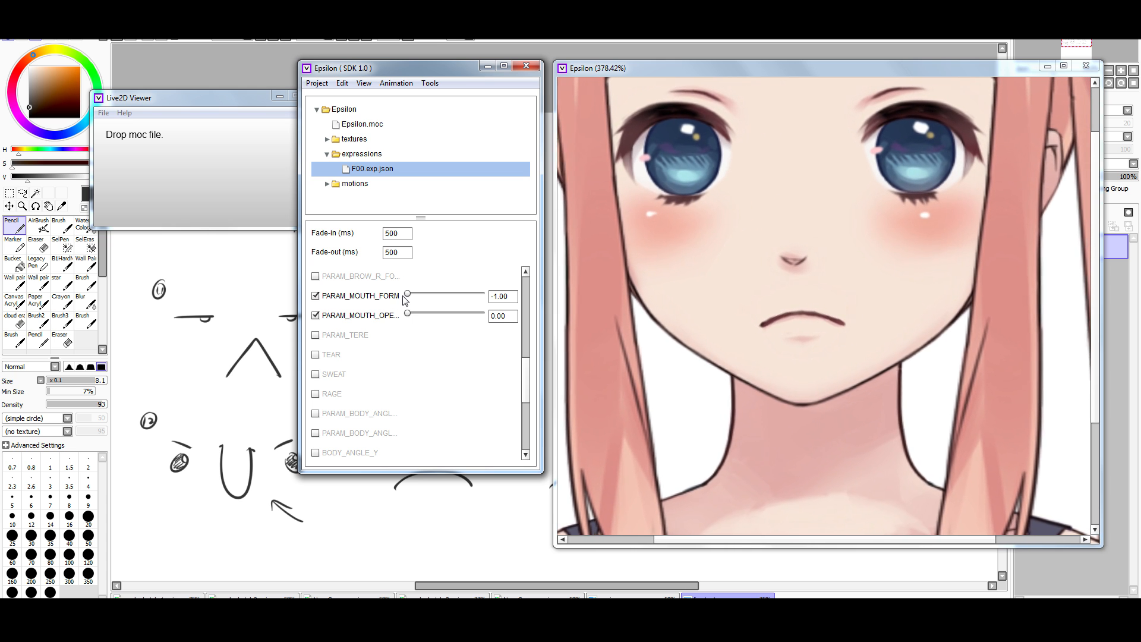
Preview the half-open mouth at form -0.02 and openness 0.53, and close the Epsilon model to return to the sketches.
drag(408, 296, 447, 295)
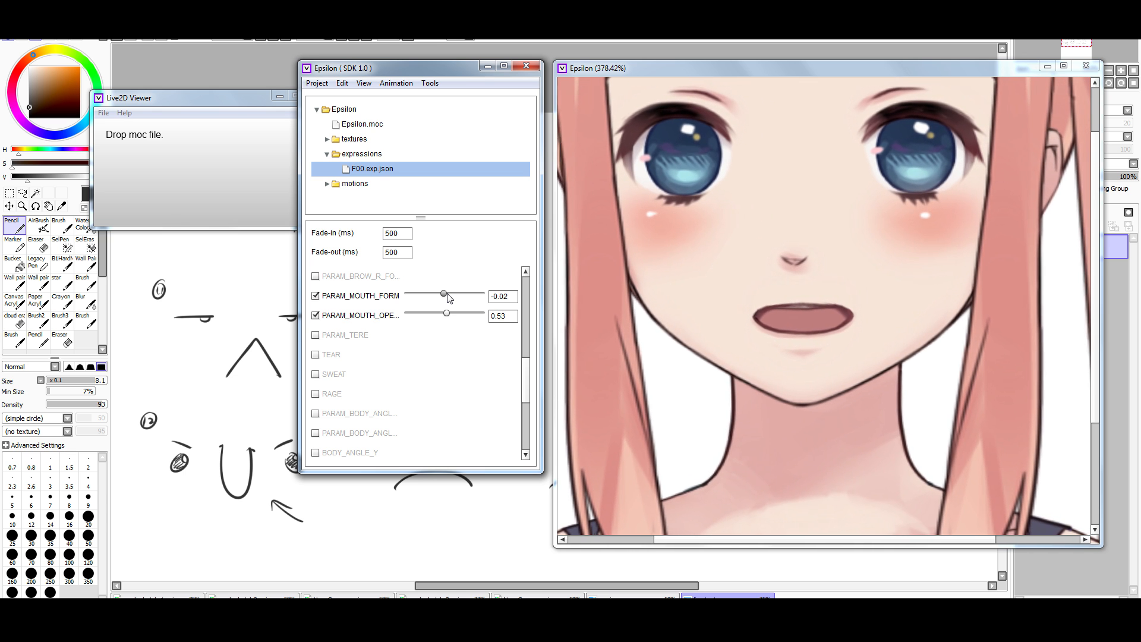
click(526, 66)
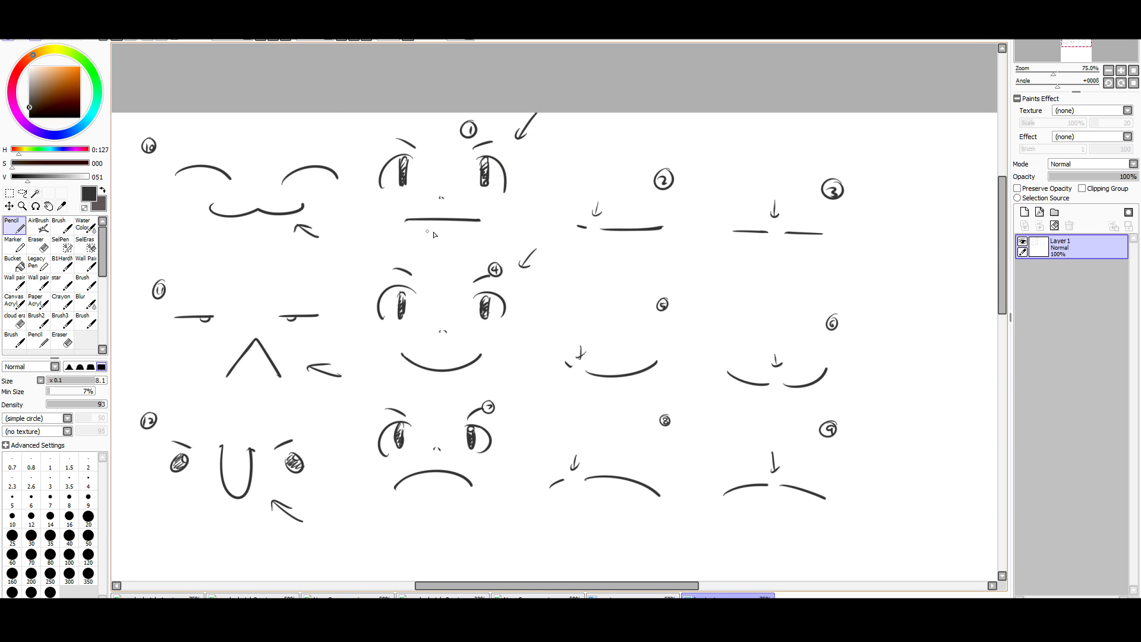
Examine the numbered straight, smiling and frowning mouth sketches and their split lip-line variants.
scroll(434, 235, up, 2)
scroll(543, 227, down, 1)
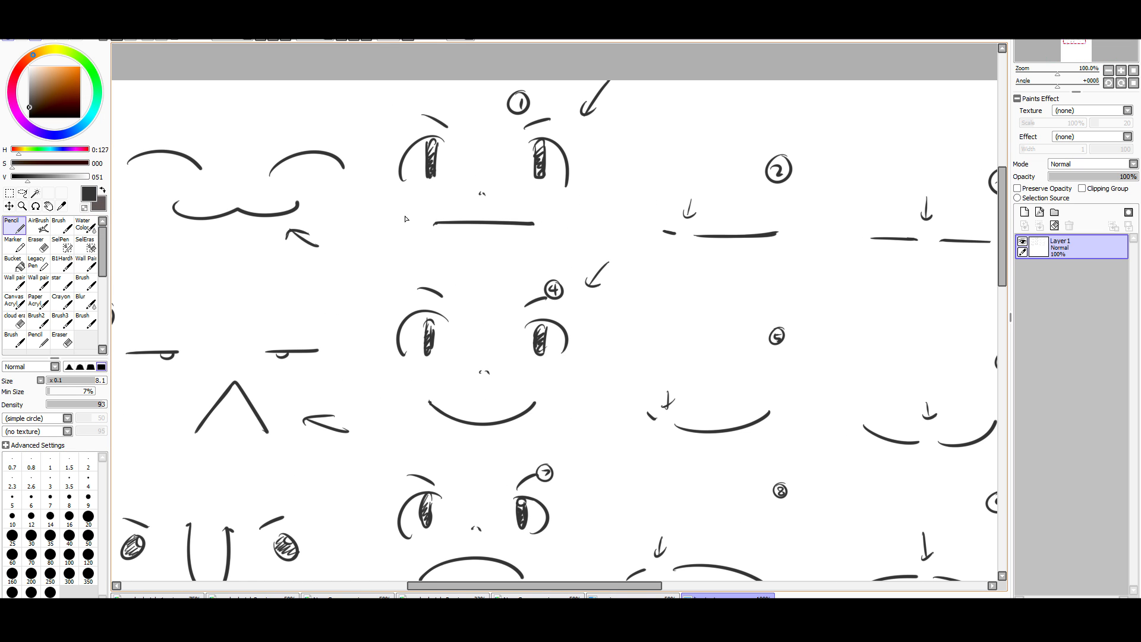
scroll(582, 253, up, 1)
scroll(606, 245, down, 1)
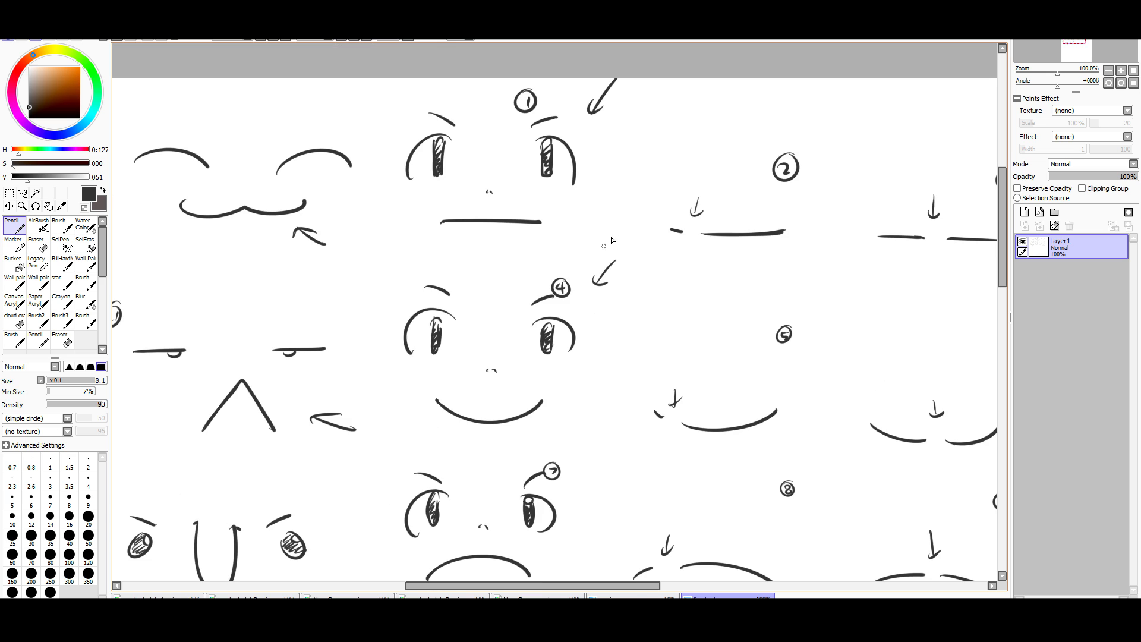
scroll(796, 331, down, 1)
drag(1002, 287, 1002, 301)
scroll(592, 227, down, 1)
scroll(592, 229, up, 1)
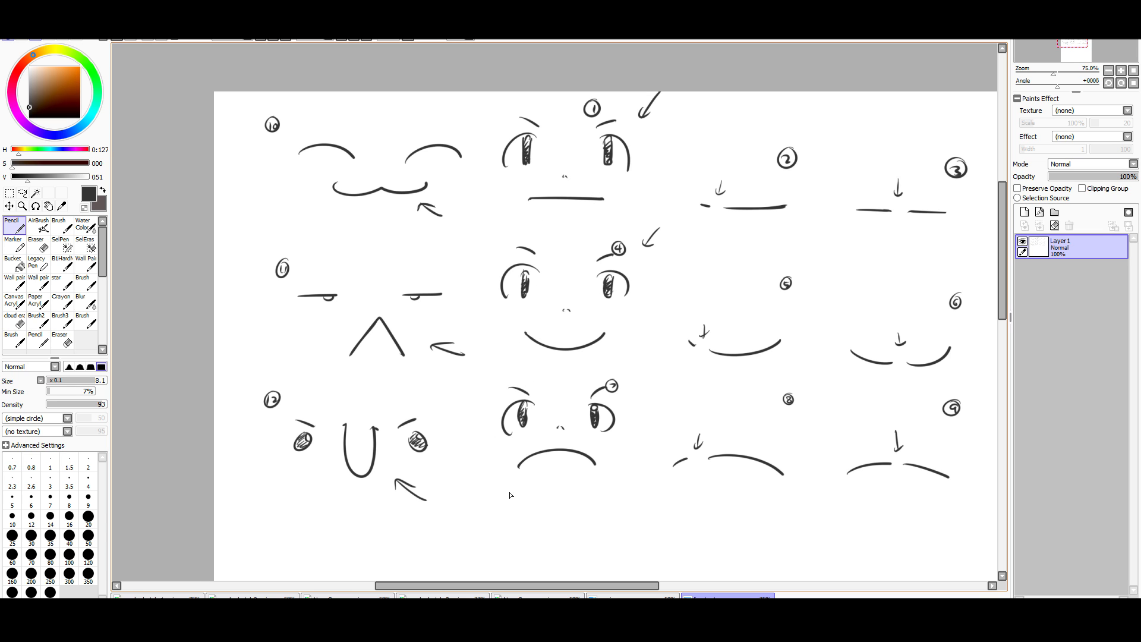
drag(600, 586, 646, 586)
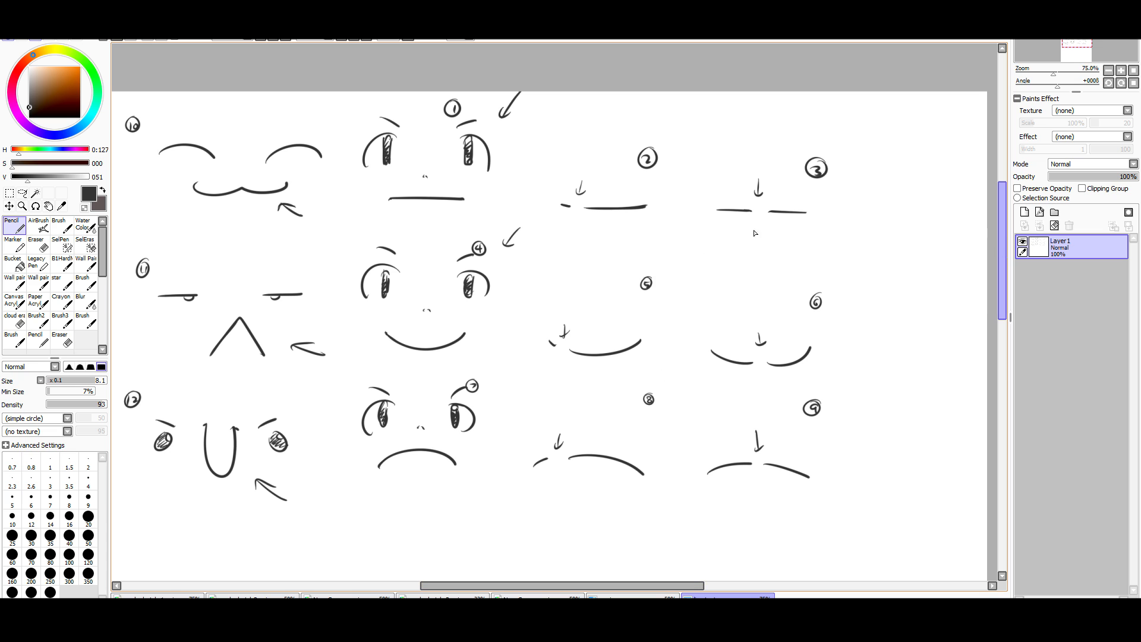
Undo the stray dot beside the short lip segment in sketch 5.
scroll(639, 211, down, 1)
scroll(639, 212, up, 2)
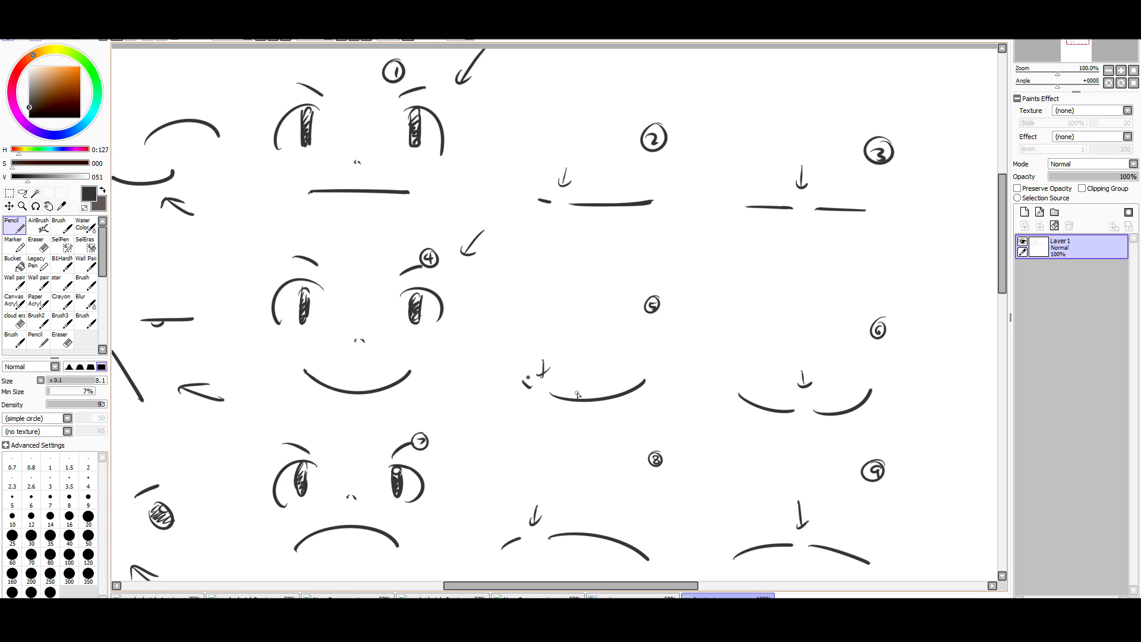
key(ctrl+z)
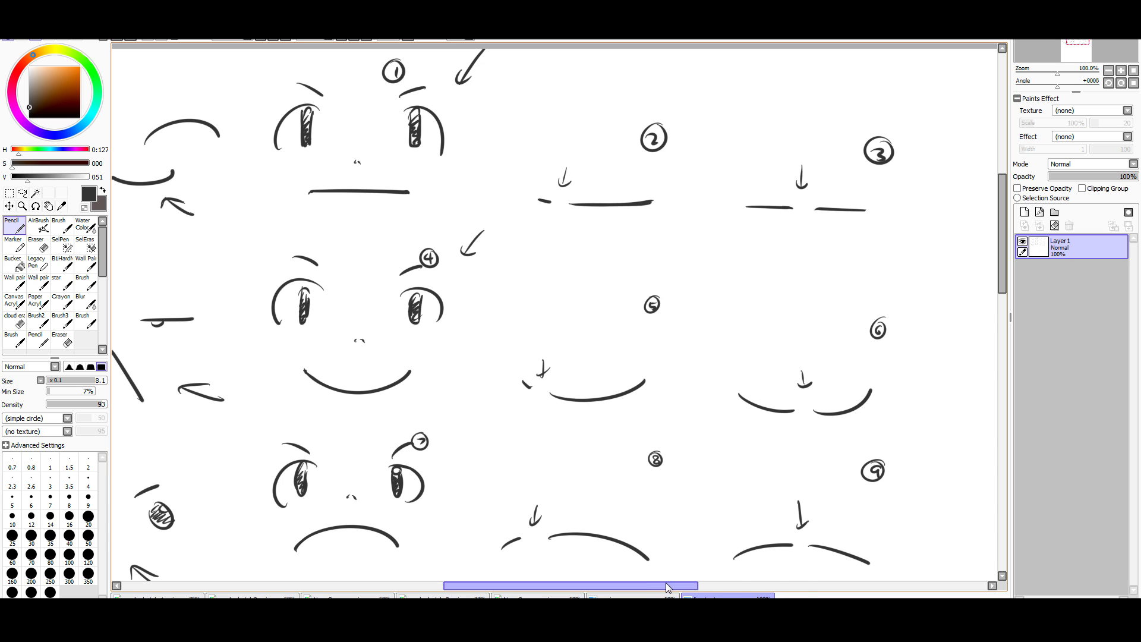
Examine the centre-split mouths in sketches 3, 6 and 9 and the special mouth shapes in sketches 10 to 12.
mouse_move(650, 584)
mouse_down()
mouse_move(616, 579)
mouse_move(657, 573)
mouse_up()
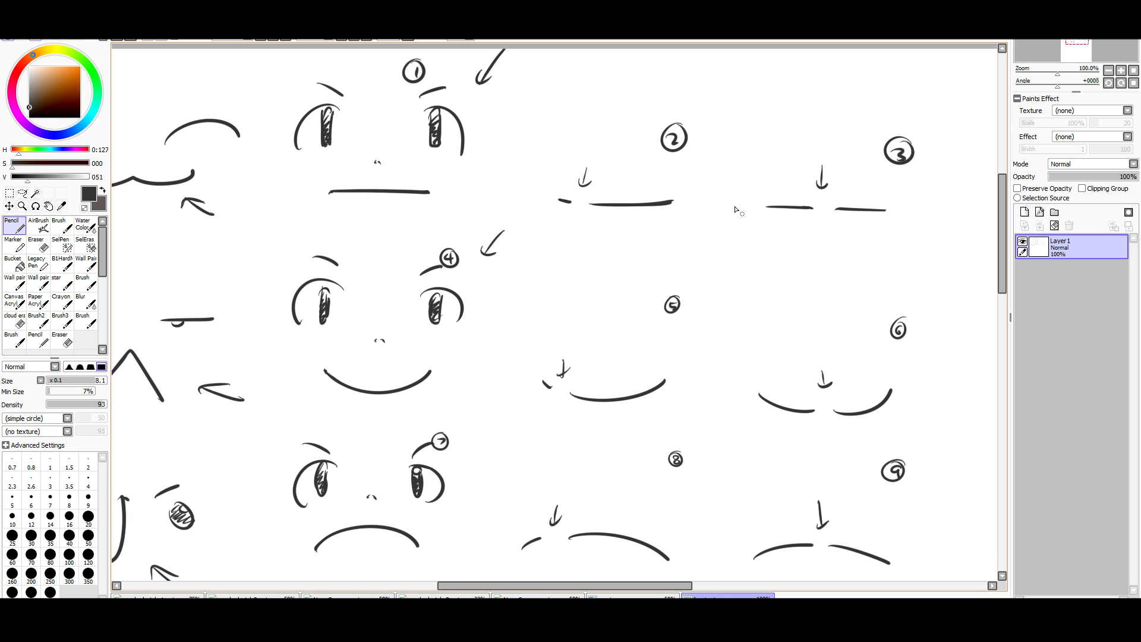
drag(675, 587, 690, 587)
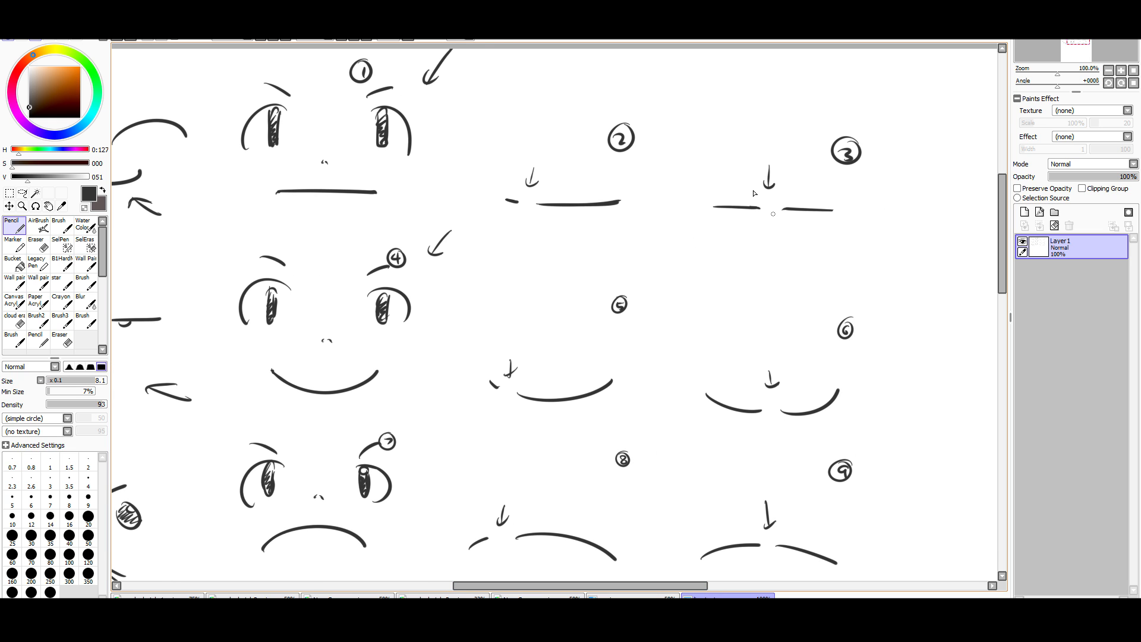
drag(609, 584, 477, 581)
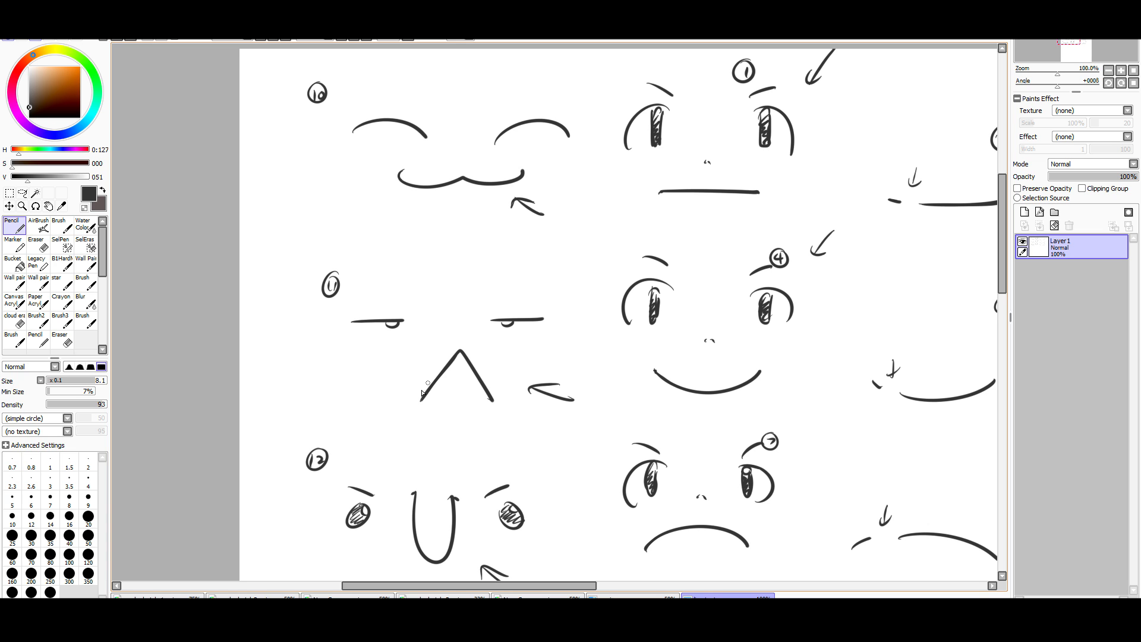
drag(1005, 291, 1004, 323)
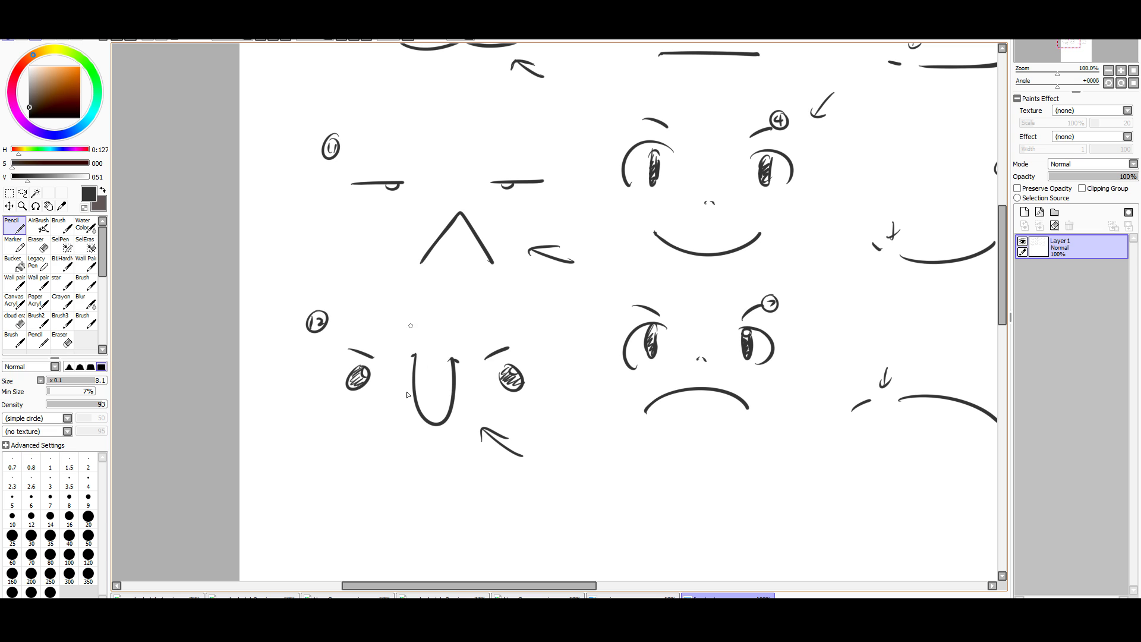
scroll(767, 343, down, 1)
scroll(767, 343, up, 1)
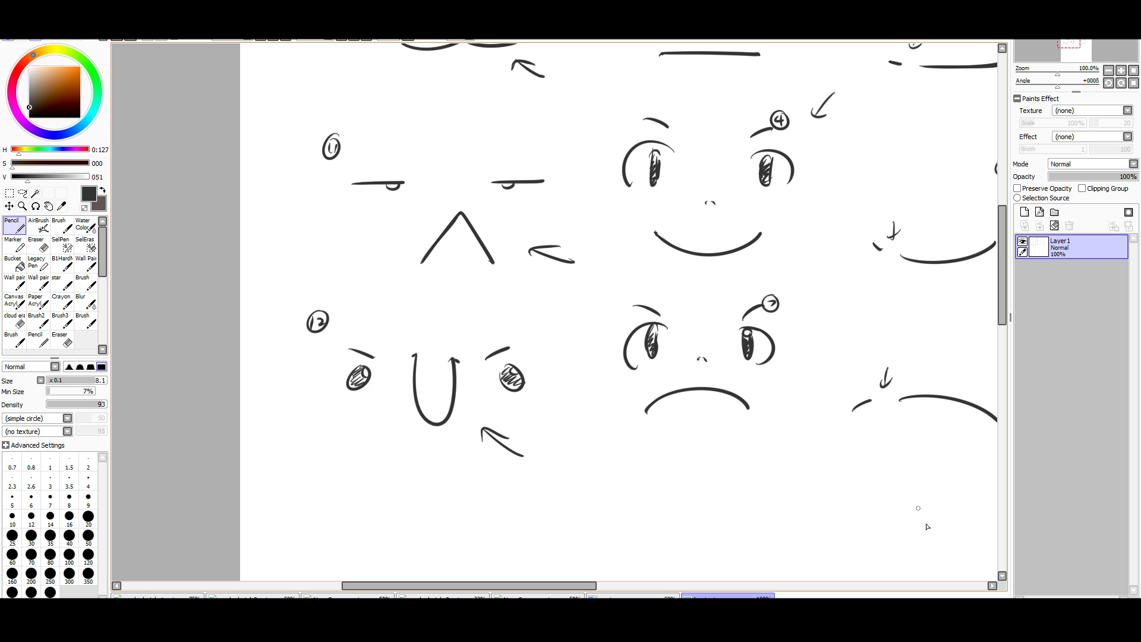
Switch to the Live2D modeler and open the lips test image for polygon editing around face 1's mouth.
click(921, 629)
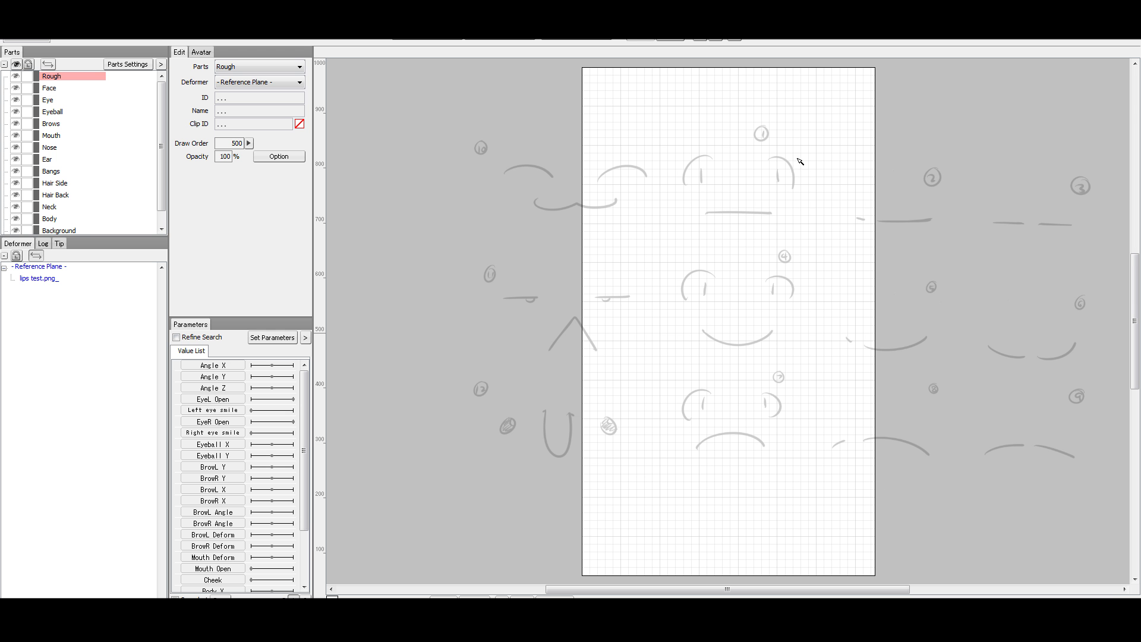
scroll(794, 169, up, 3)
scroll(793, 179, down, 1)
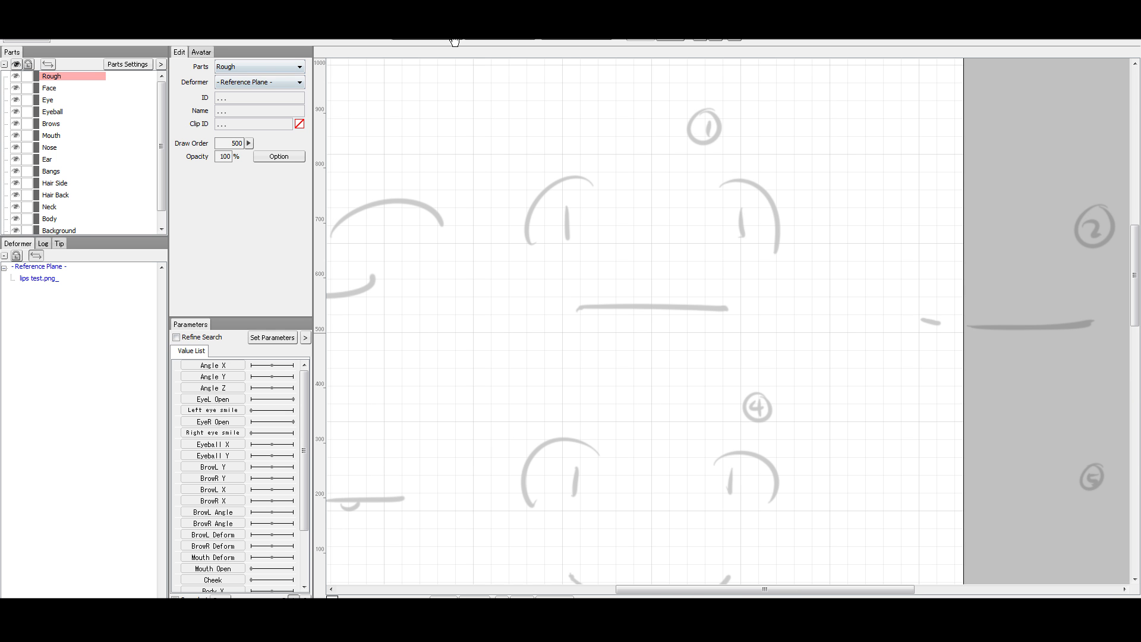
click(419, 33)
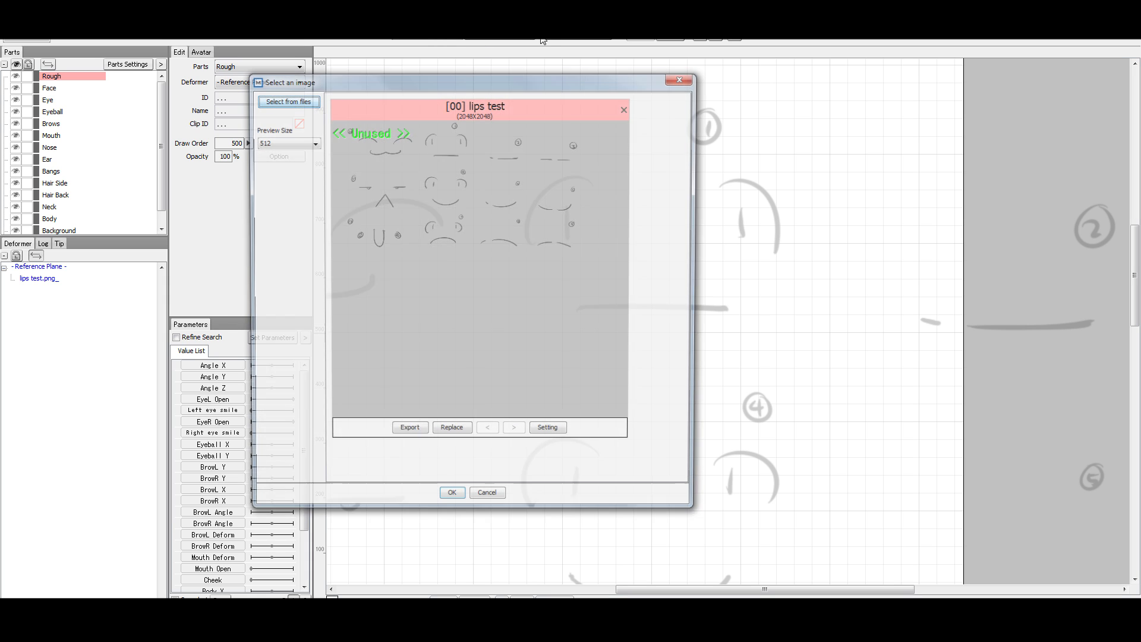
double_click(476, 194)
scroll(499, 104, up, 1)
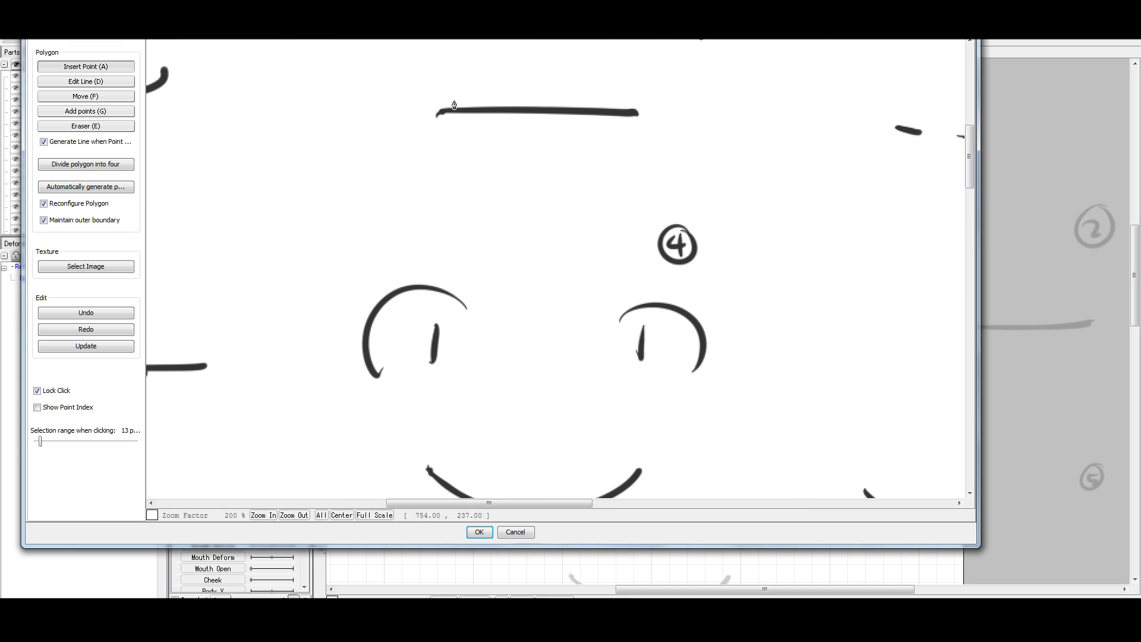
Outline face 1's straight mouth line with a closed four-point polygon.
click(423, 84)
click(421, 136)
click(666, 142)
click(660, 85)
click(422, 84)
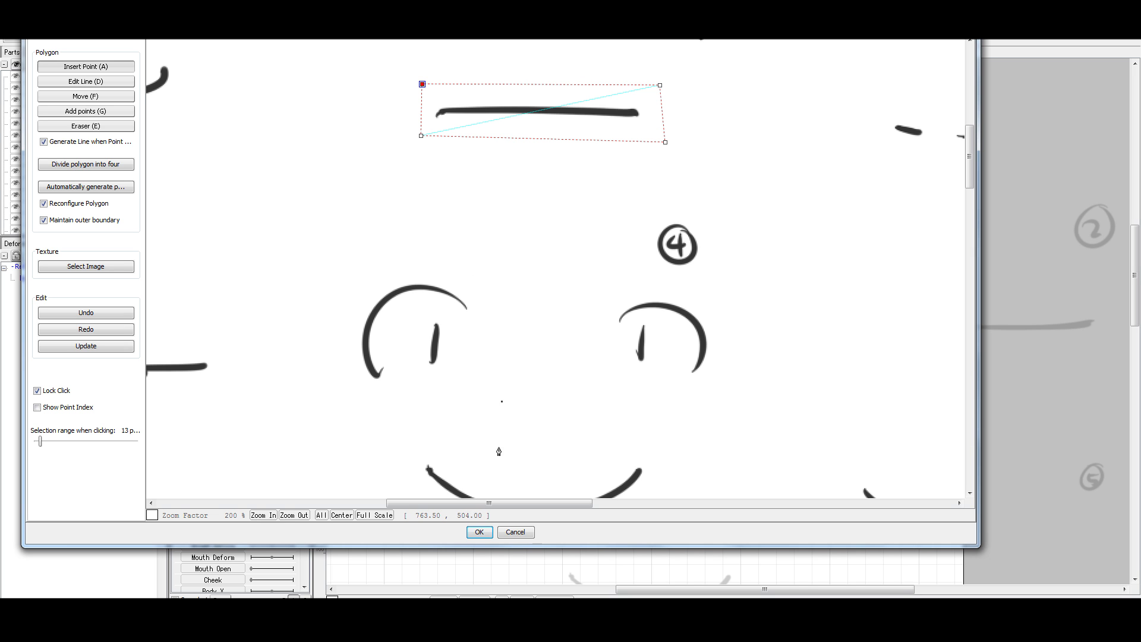
Confirm the mouth polygon and place the resulting mesh over face 1's mouth line.
click(480, 531)
scroll(771, 331, down, 3)
scroll(785, 316, up, 3)
mouse_move(919, 239)
mouse_down()
mouse_move(699, 300)
mouse_move(690, 315)
mouse_up()
scroll(689, 315, up, 2)
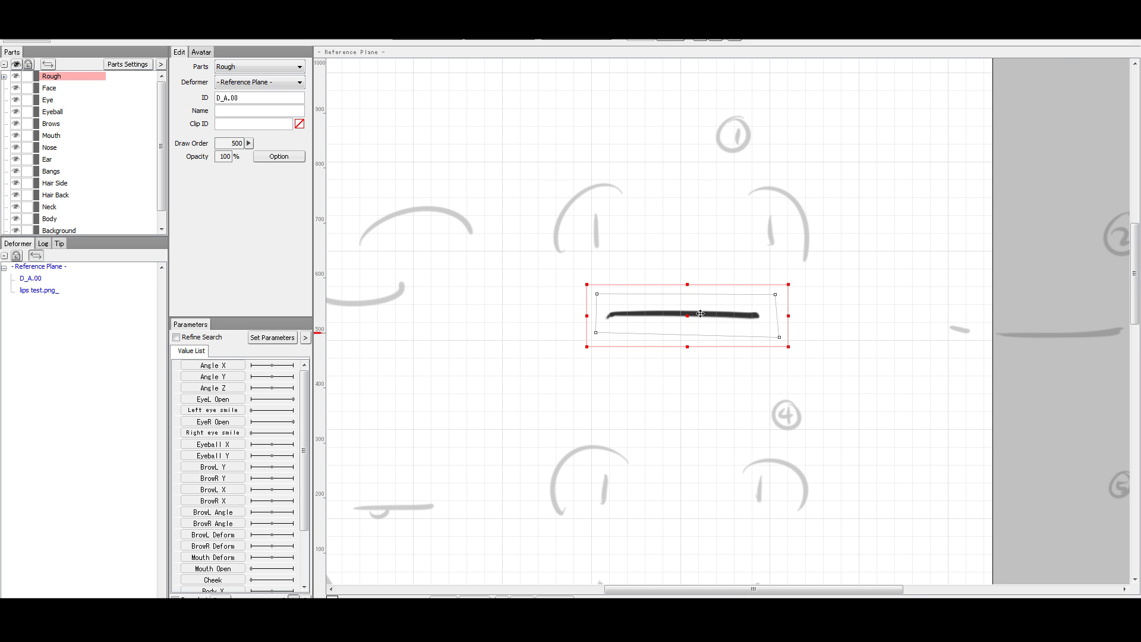
Move the straight mouth mesh down onto face 4's smile sketch, level with the corners of the smile.
scroll(736, 321, down, 2)
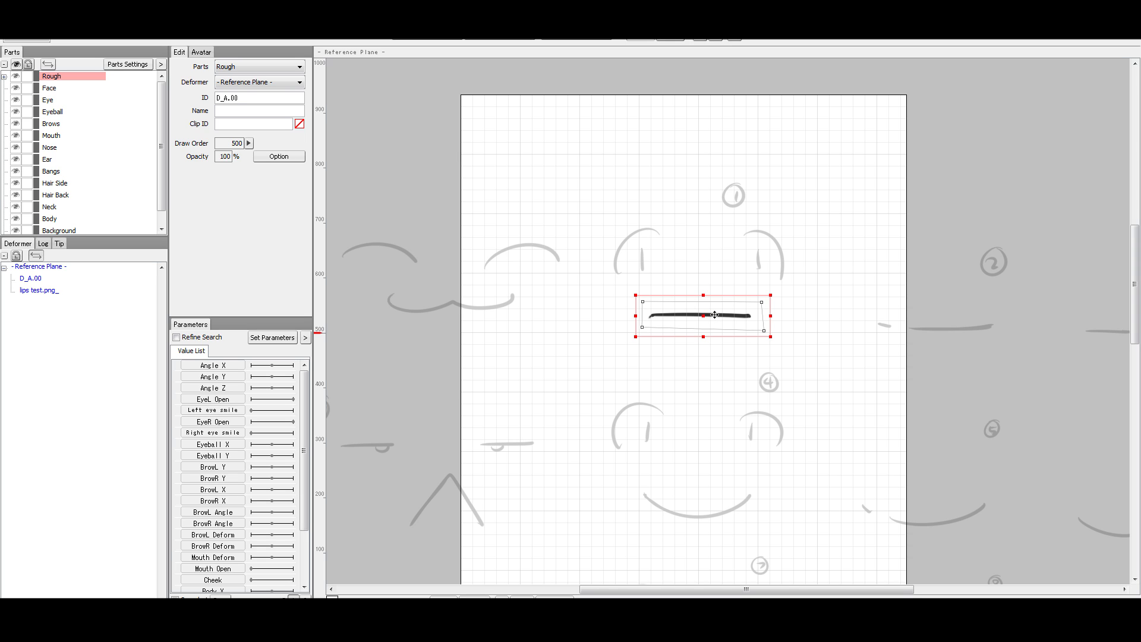
drag(1136, 317, 1136, 351)
drag(703, 166, 700, 344)
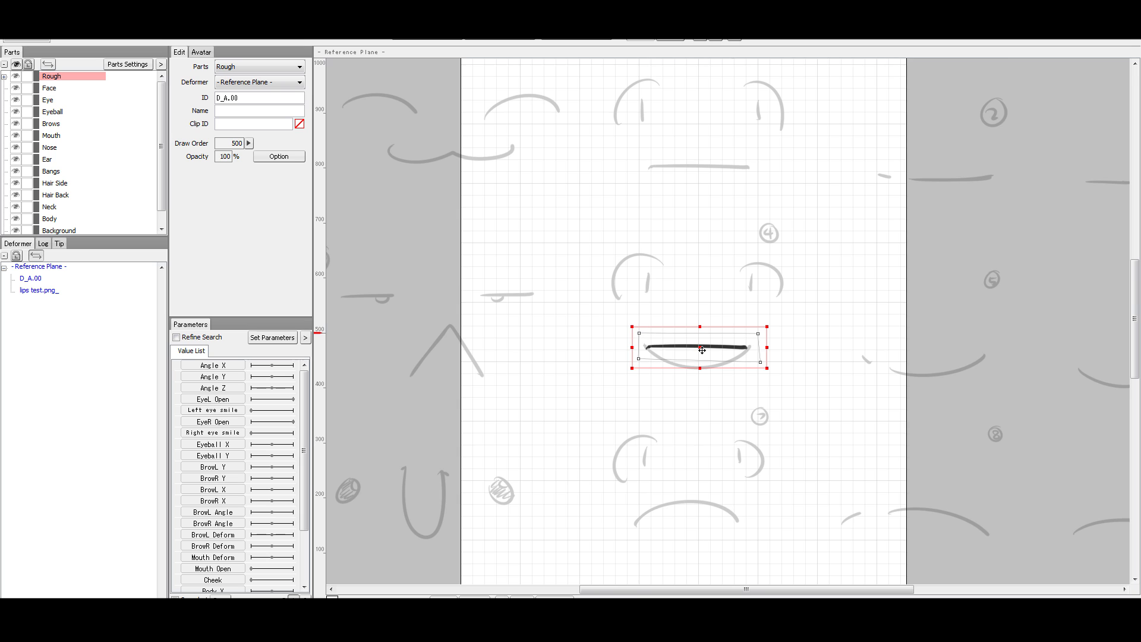
scroll(701, 350, up, 2)
scroll(702, 350, up, 2)
scroll(701, 348, down, 1)
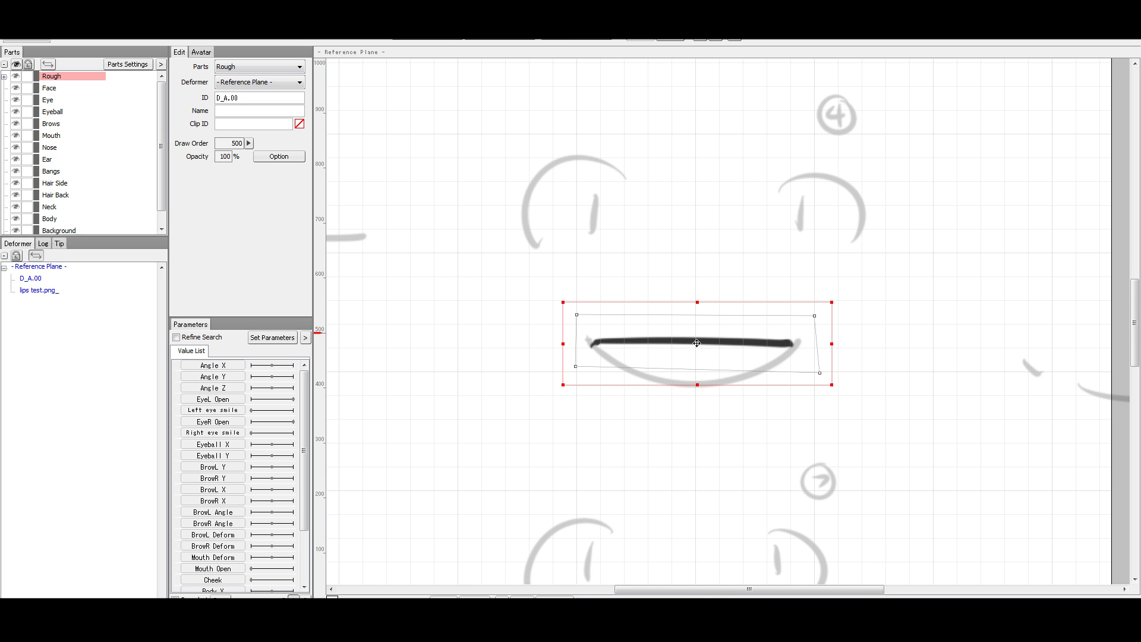
Reopen the mouth mesh for polygon editing and add a point at the centre of the mouth line.
double_click(698, 348)
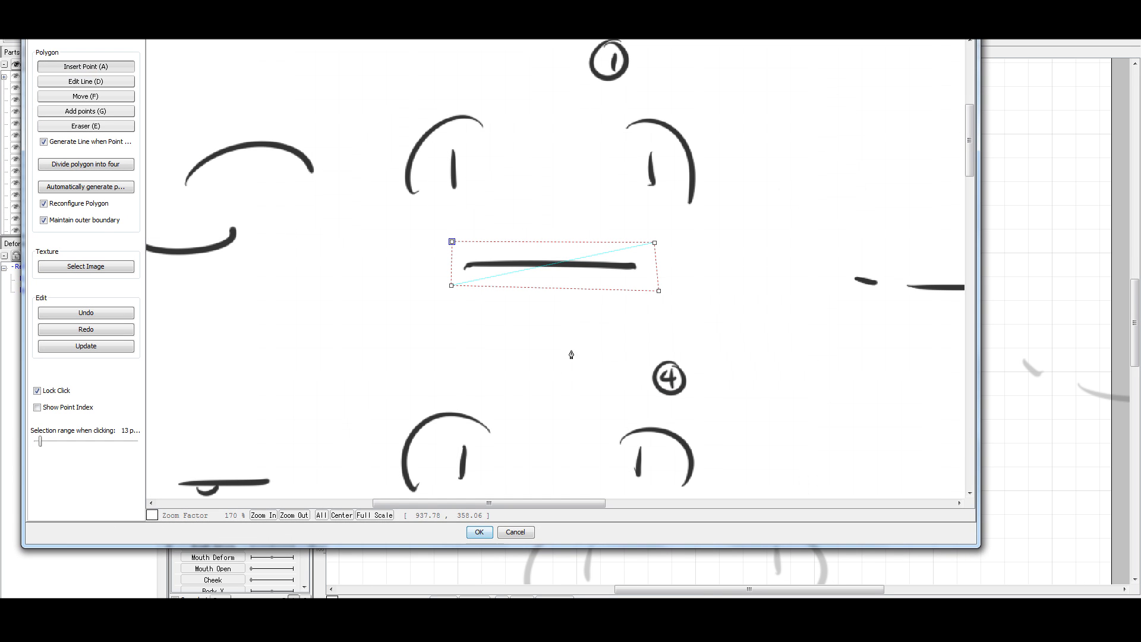
click(554, 267)
click(452, 285)
click(80, 189)
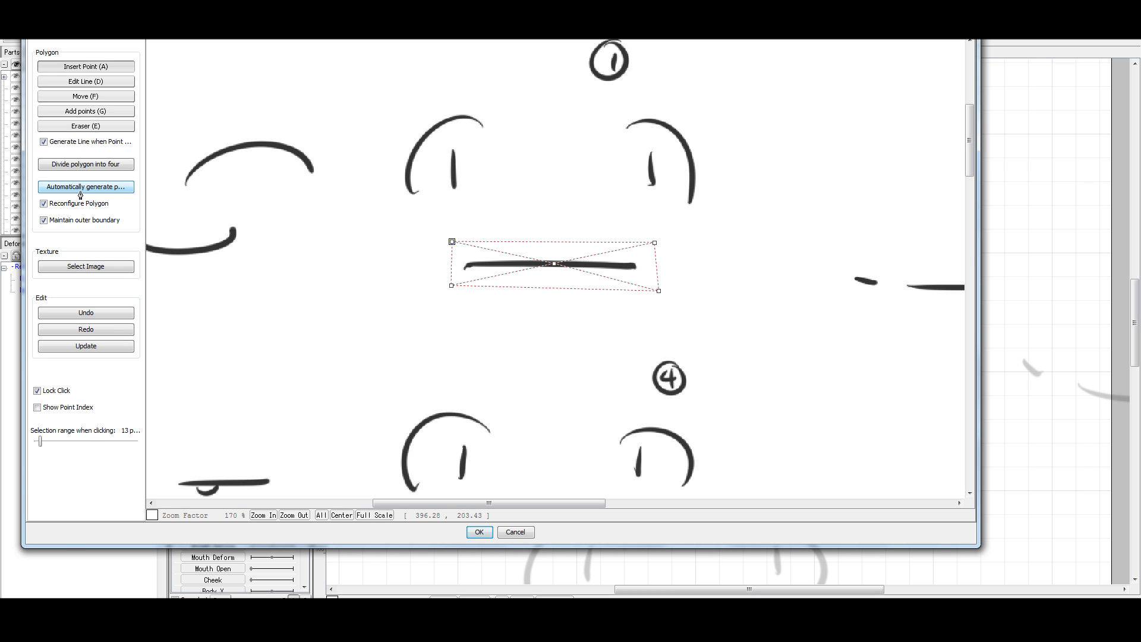
click(481, 536)
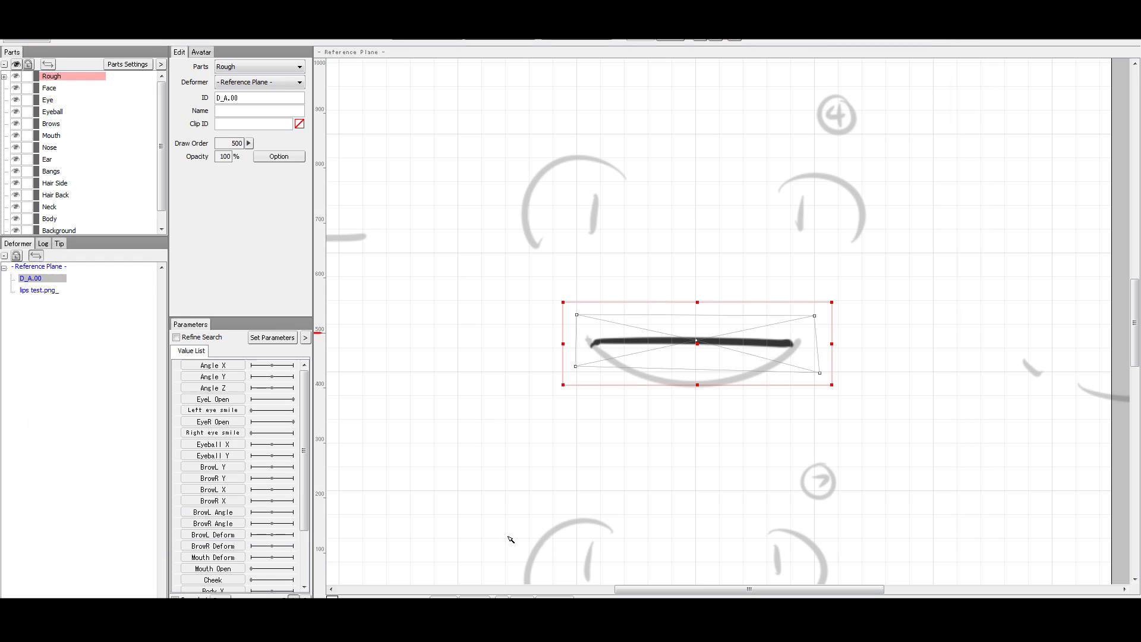
Try bending the mouth by pulling the mesh's centre point down to and past face 4's smile, and bring it back level.
scroll(725, 366, up, 2)
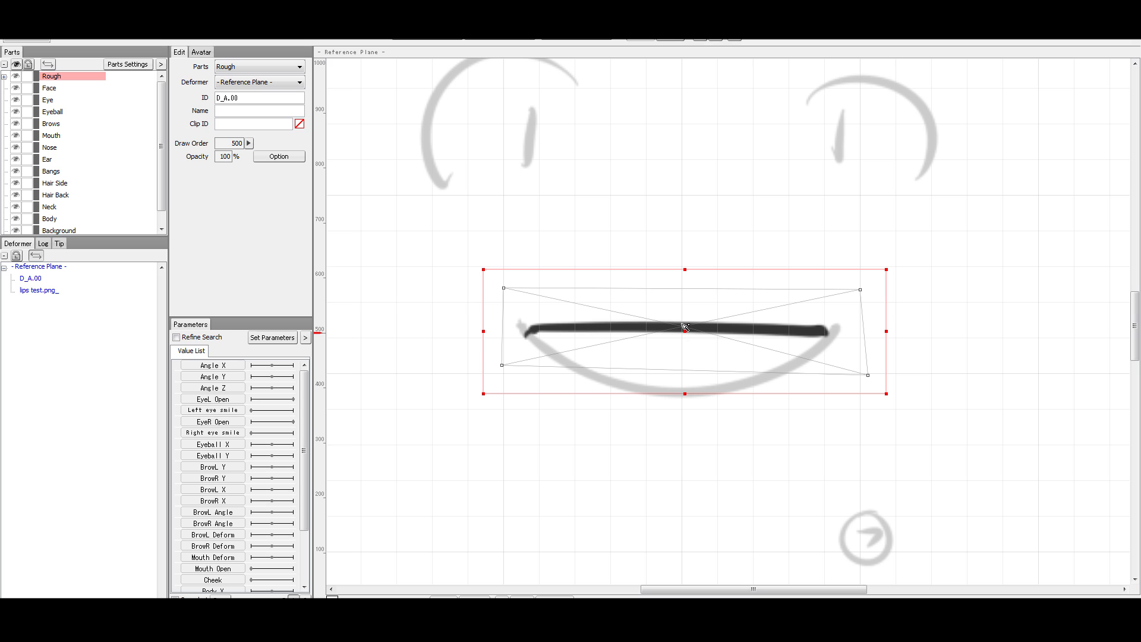
drag(685, 329, 676, 361)
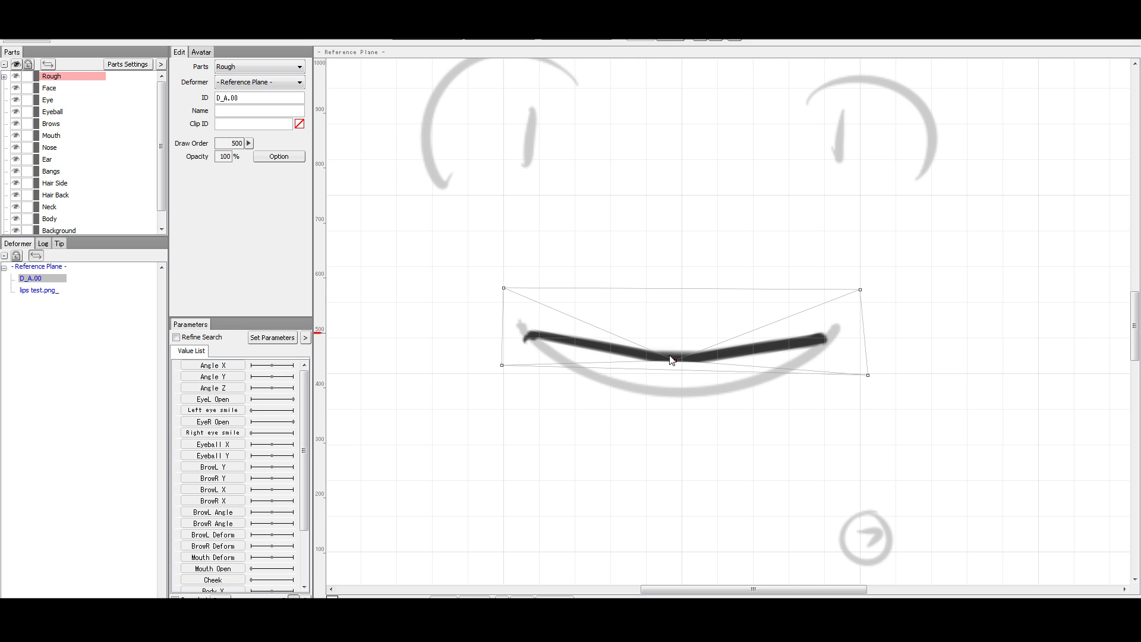
mouse_move(676, 360)
mouse_down()
mouse_move(678, 341)
mouse_move(673, 357)
mouse_up()
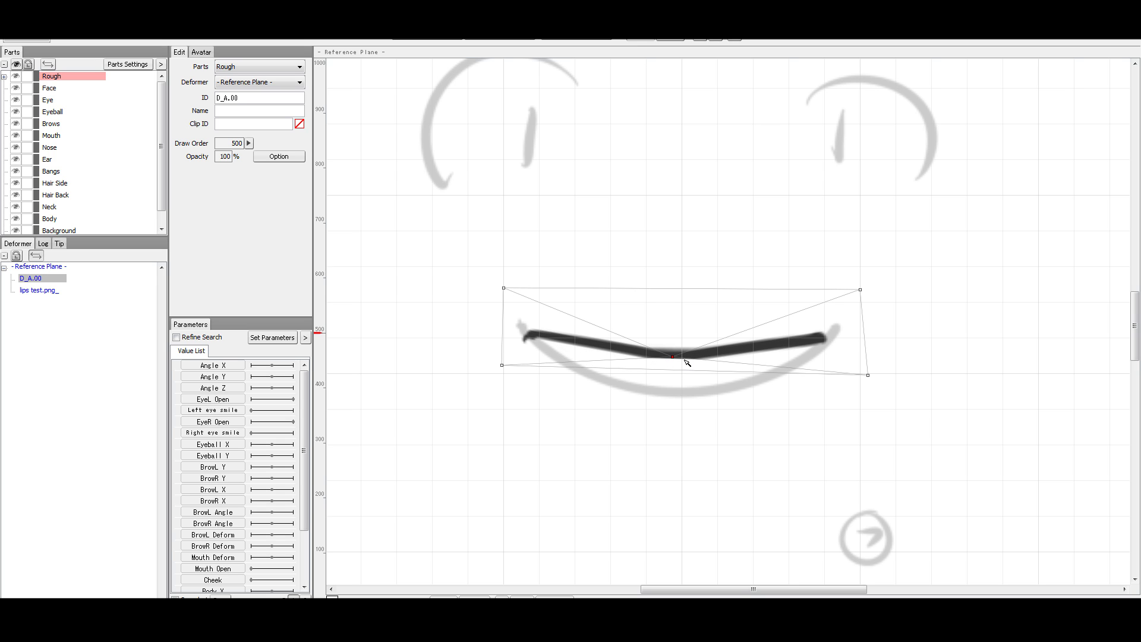
drag(673, 356, 676, 392)
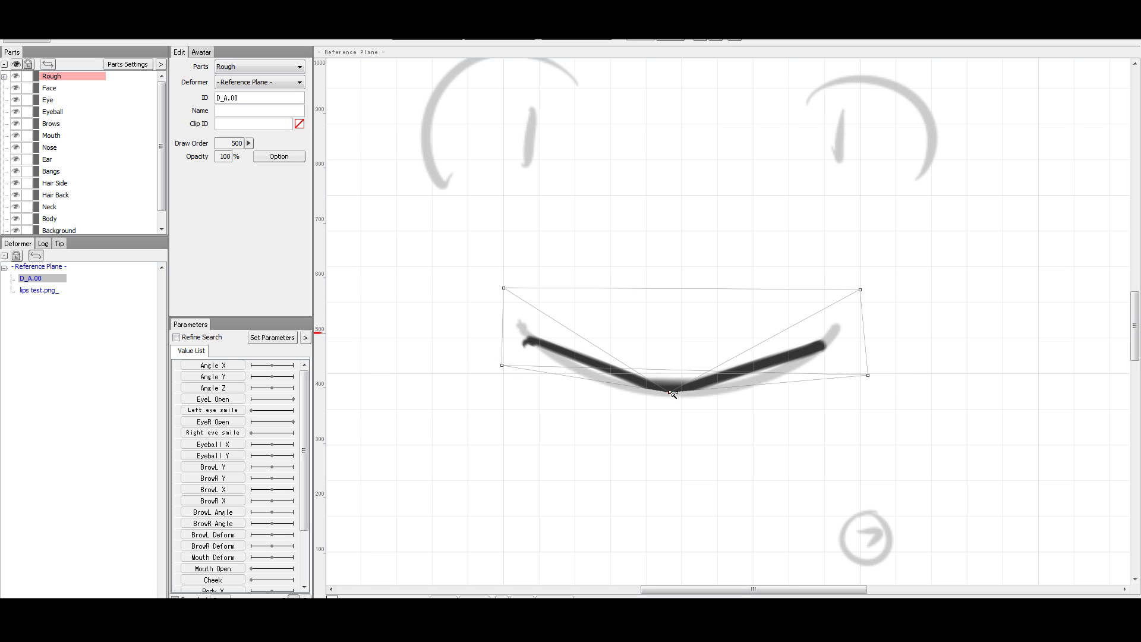
mouse_move(670, 392)
mouse_down()
mouse_move(670, 380)
mouse_move(661, 453)
mouse_up()
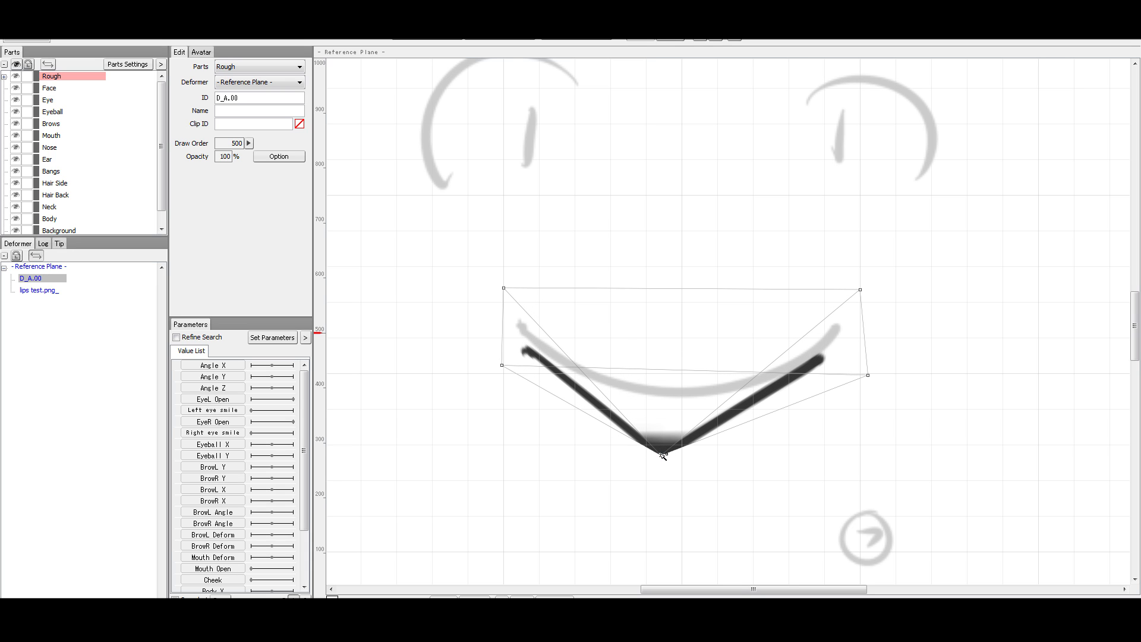
mouse_move(663, 456)
mouse_down()
mouse_move(671, 324)
mouse_move(683, 340)
mouse_up()
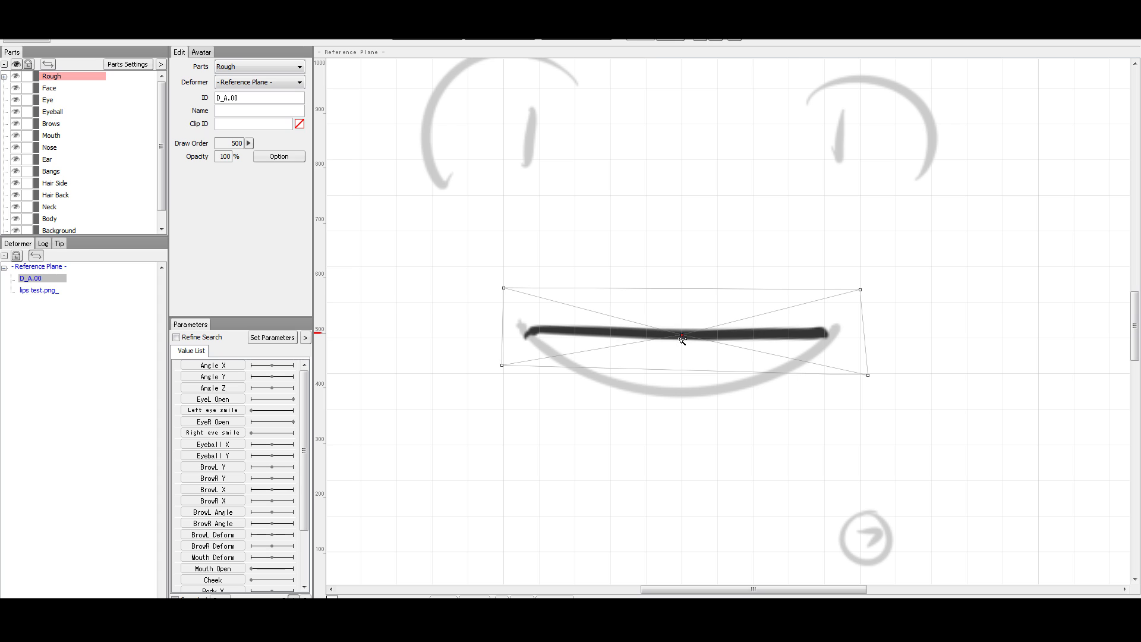
Lay a three-point deformation path along the mouth line and bend it towards face 4's smile curve.
click(481, 328)
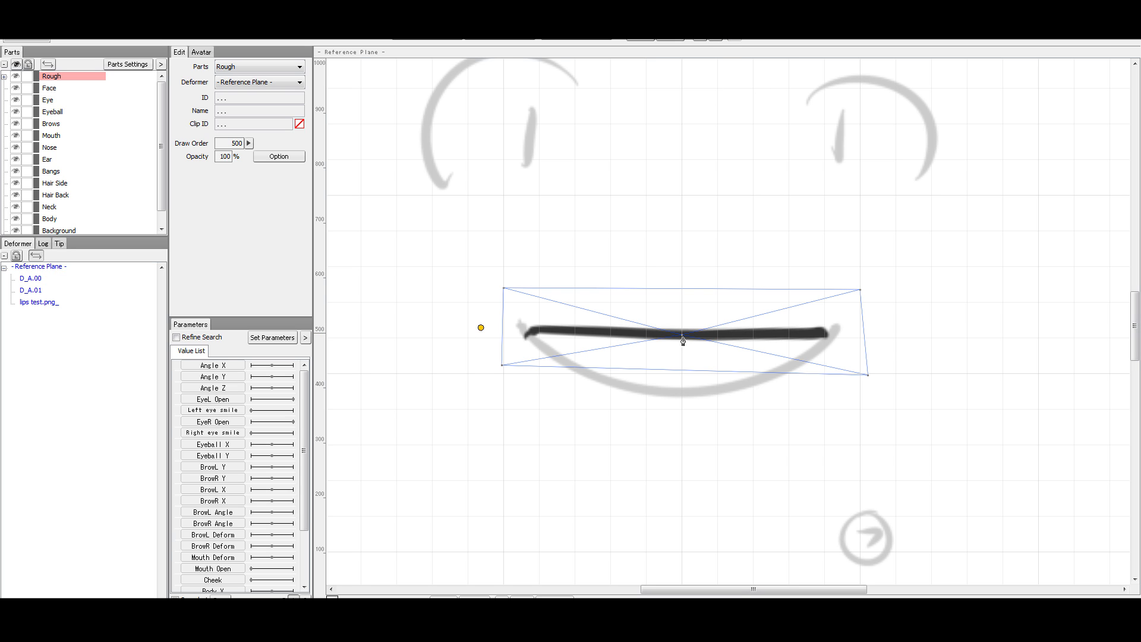
click(684, 336)
click(881, 334)
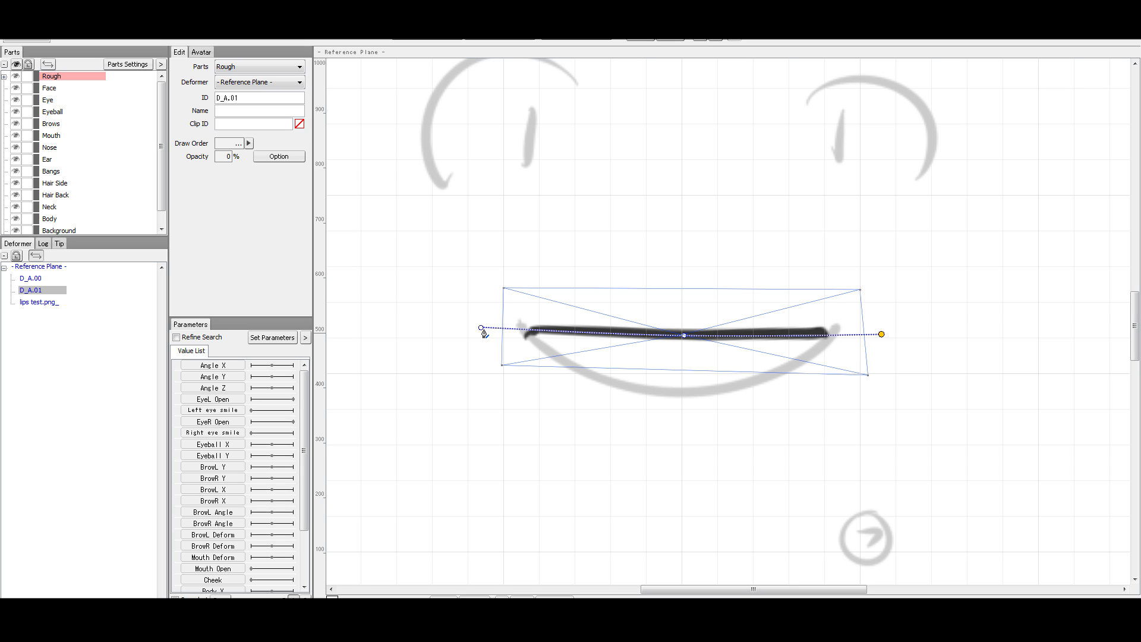
mouse_move(483, 329)
mouse_down()
mouse_move(492, 305)
mouse_move(474, 314)
mouse_up()
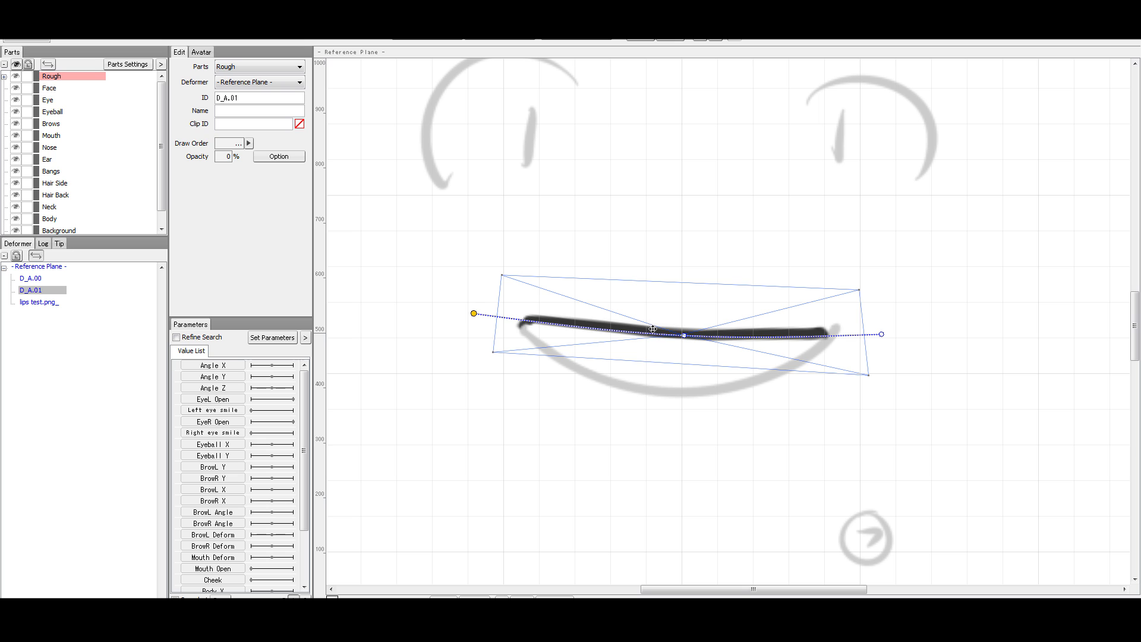
drag(685, 336, 678, 405)
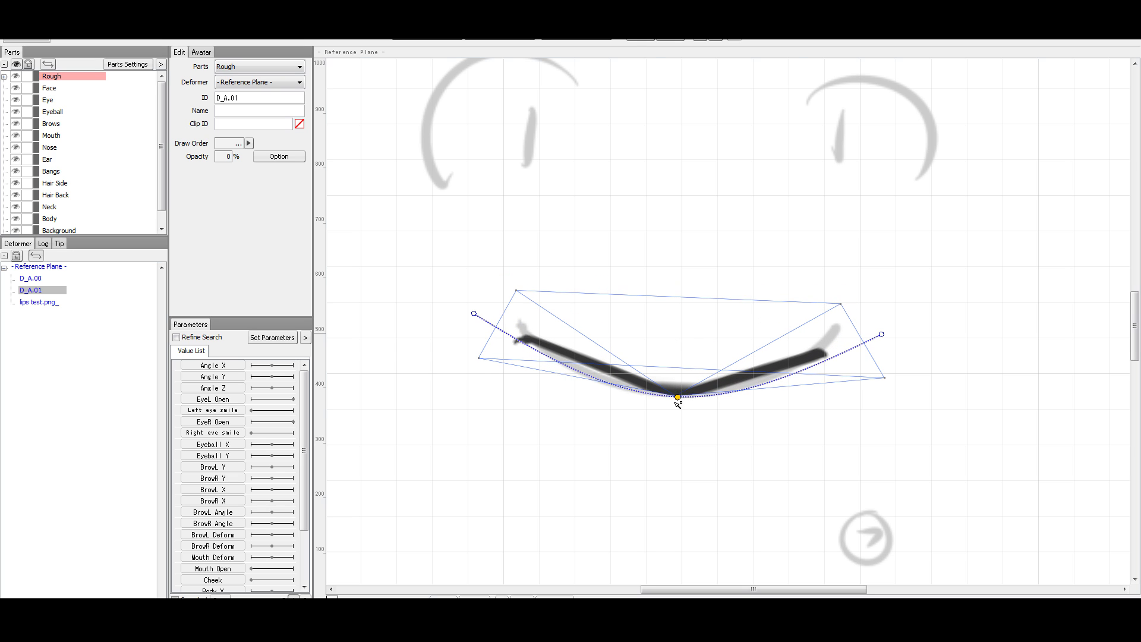
drag(882, 335, 903, 295)
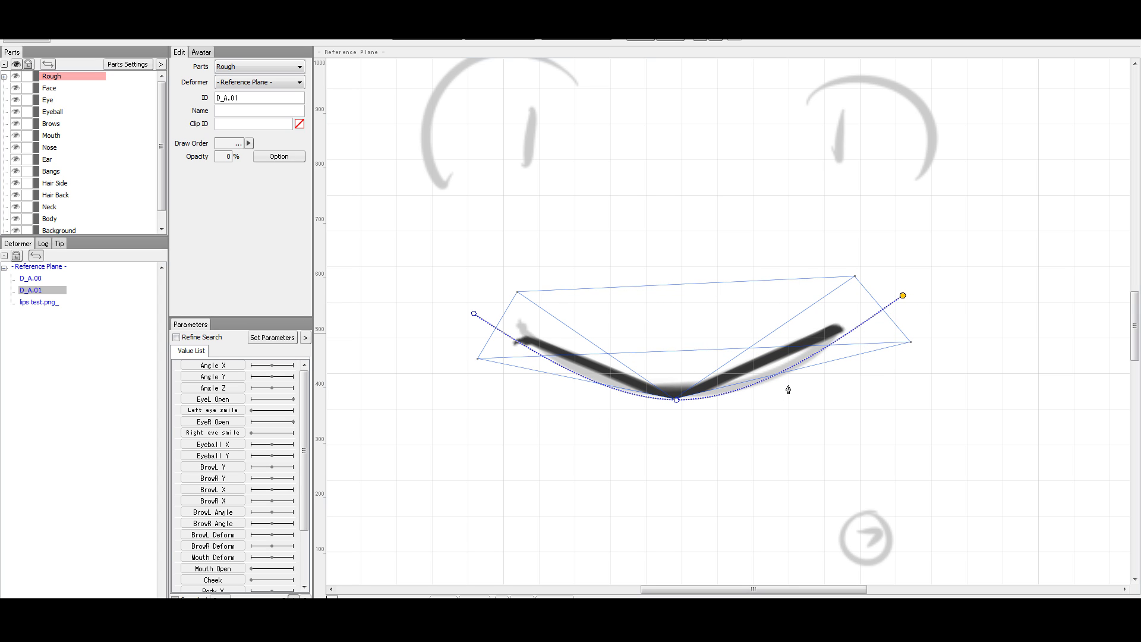
Delete the deformation path's points and select the bent mouth mesh.
key(Delete)
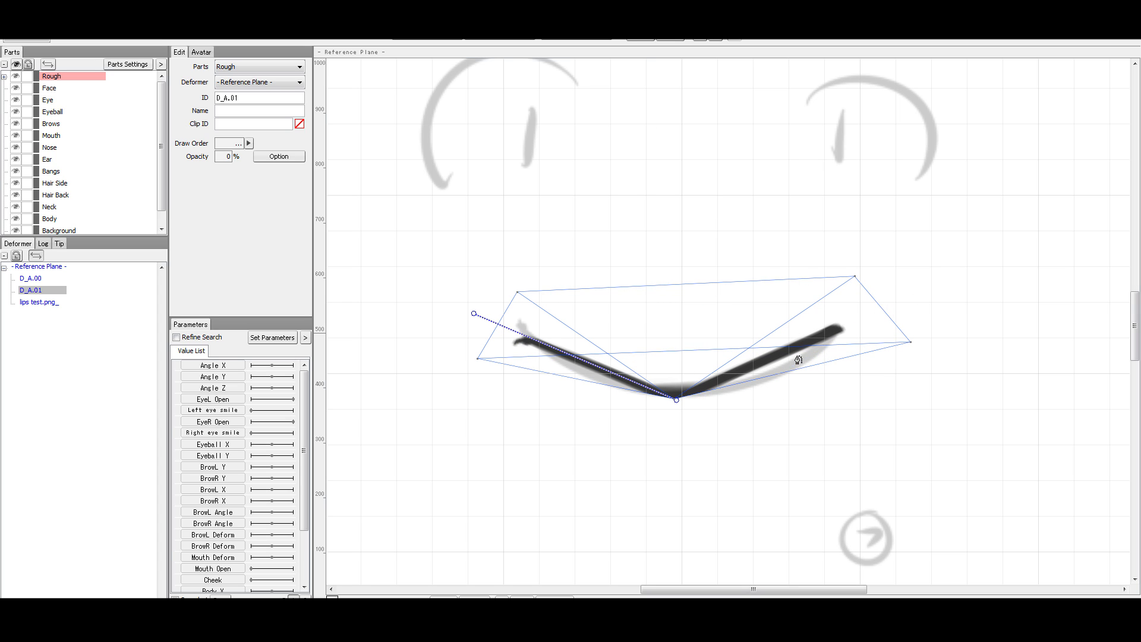
key(Delete)
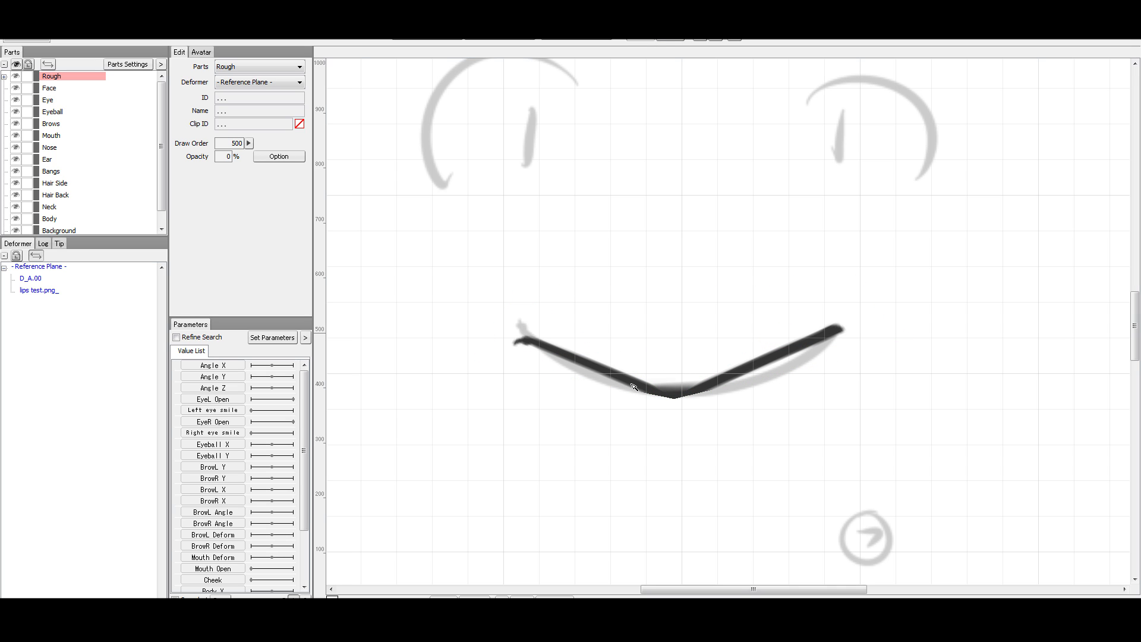
click(673, 400)
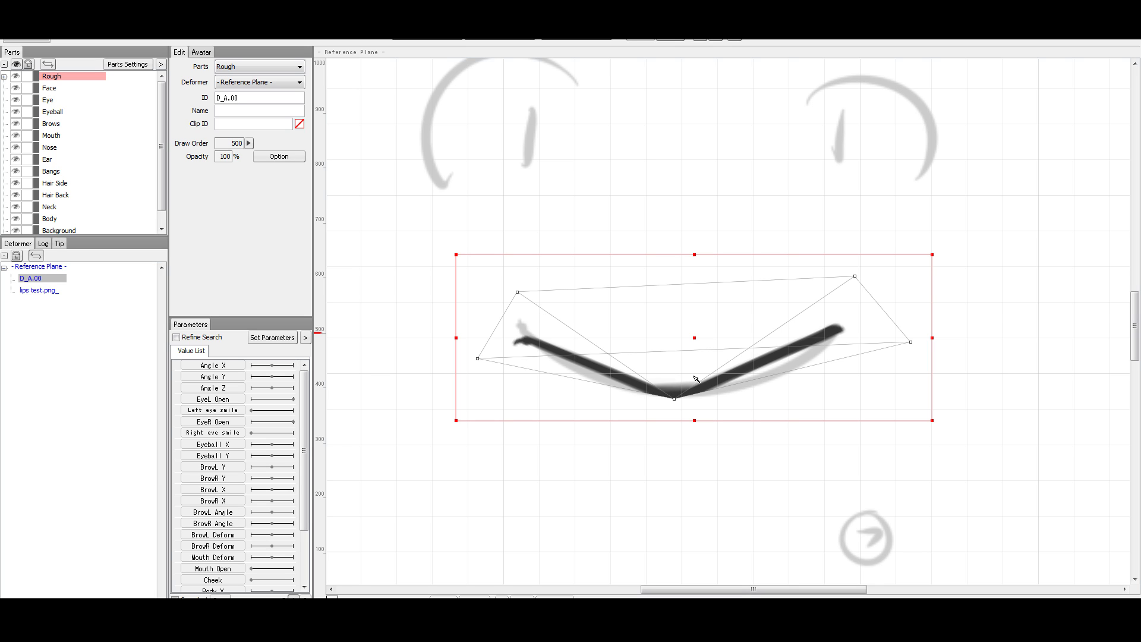
Undo the path deletion, the bending and the deformation path itself, back to the straight mouth mesh.
key(ctrl+z)
key(ctrl+z)
key(ctrl+z)
key(ctrl+z)
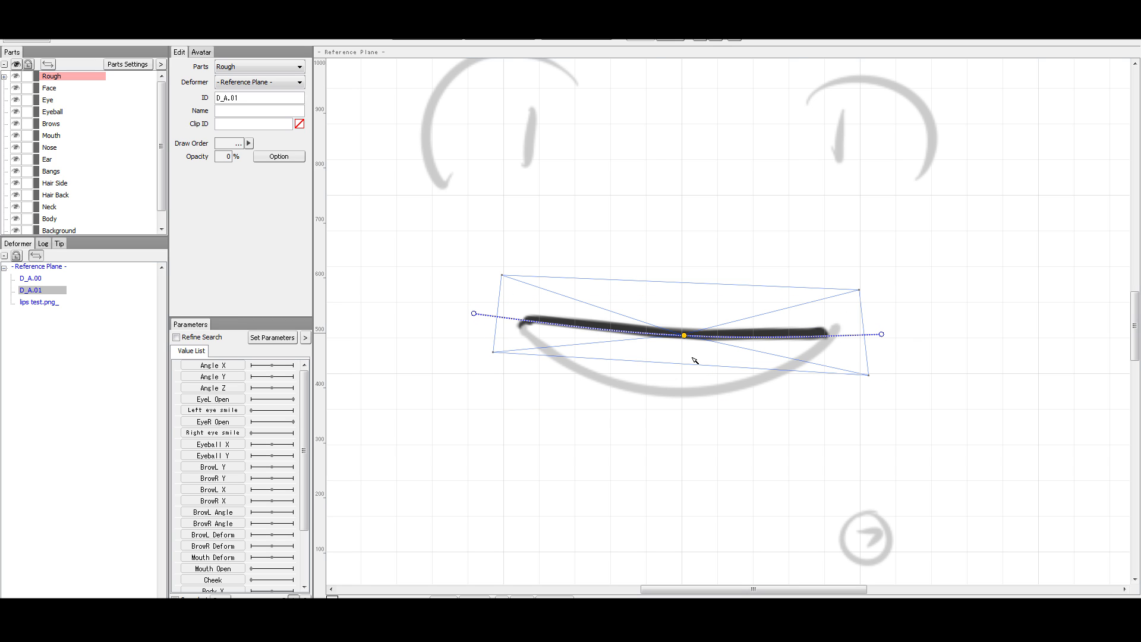
key(ctrl+z)
key(ctrl+z)
key(ctrl+z)
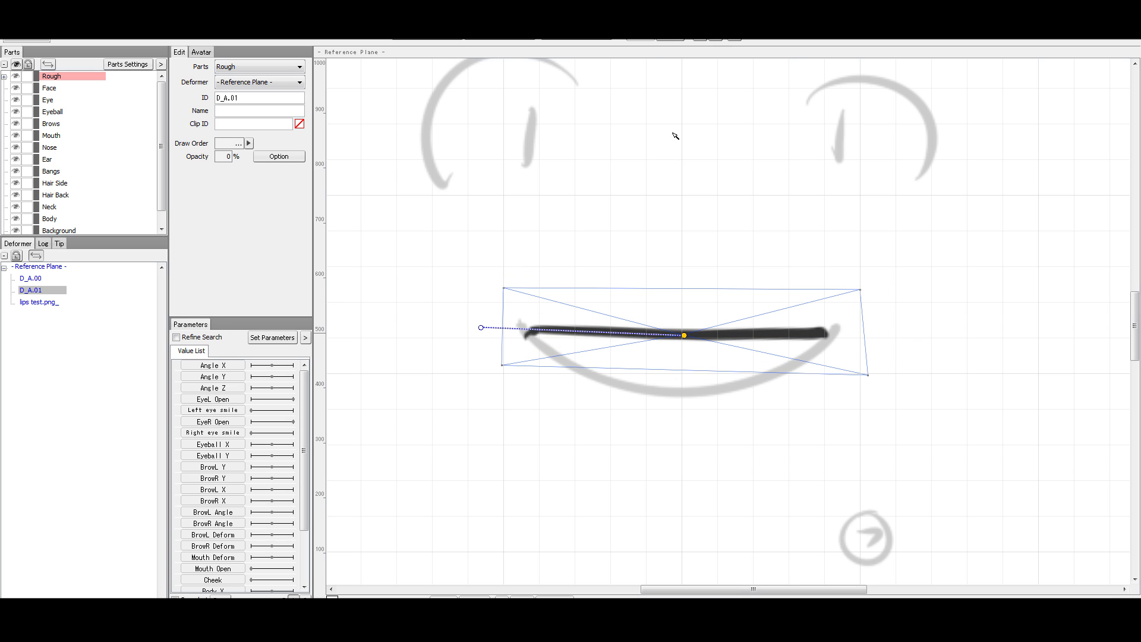
key(ctrl+z)
key(ctrl+z)
Reopen the straight mouth mesh for polygon editing and divide its polygons into four.
click(682, 339)
key(ctrl+e)
scroll(509, 262, up, 3)
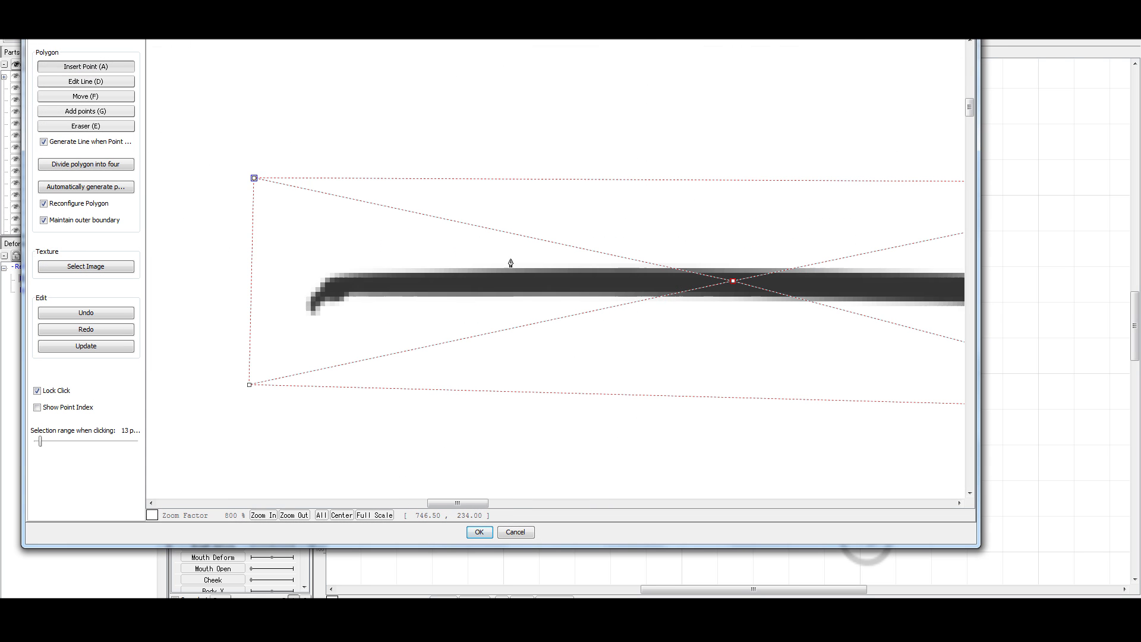
scroll(673, 269, down, 1)
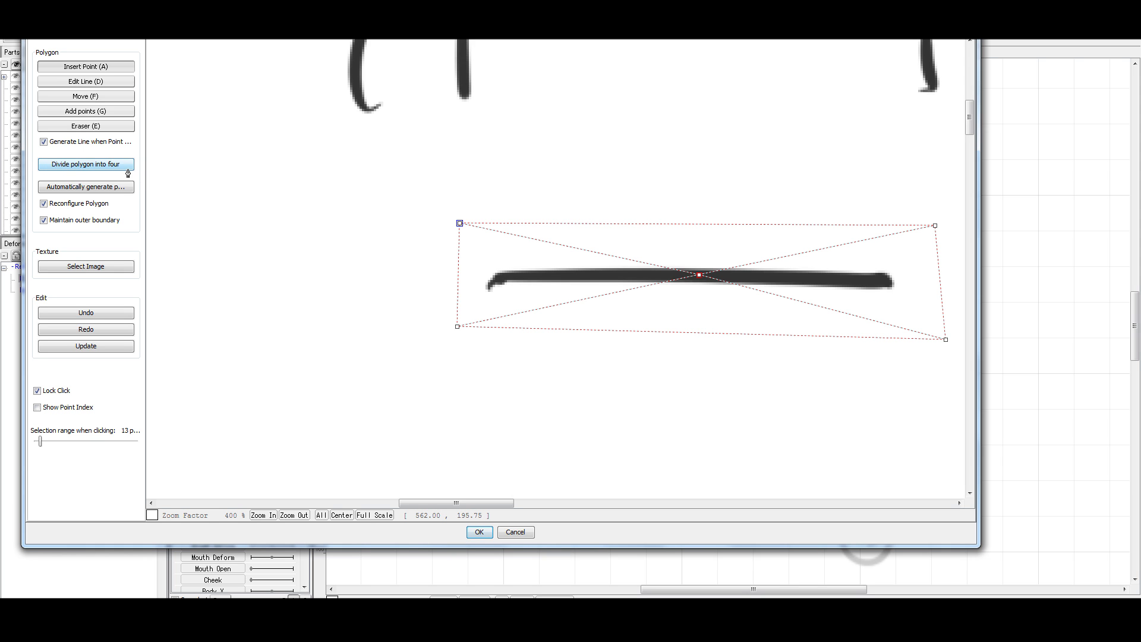
click(96, 167)
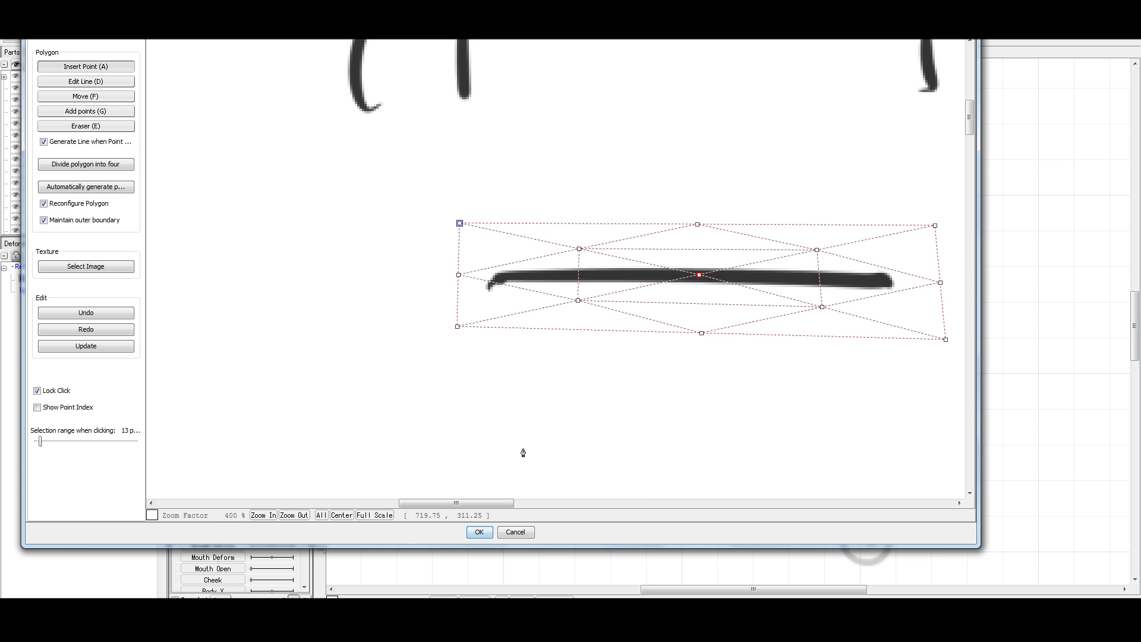
click(486, 536)
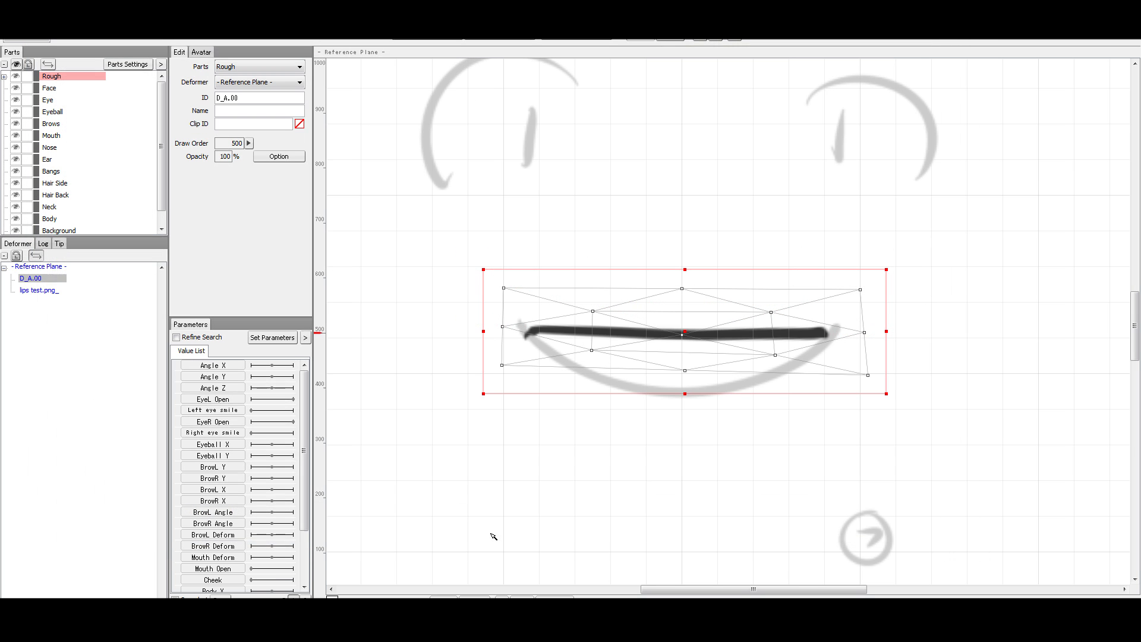
Lay a deformation path along the subdivided mouth line with points beyond both ends and at the centre.
scroll(728, 359, down, 2)
scroll(724, 355, up, 3)
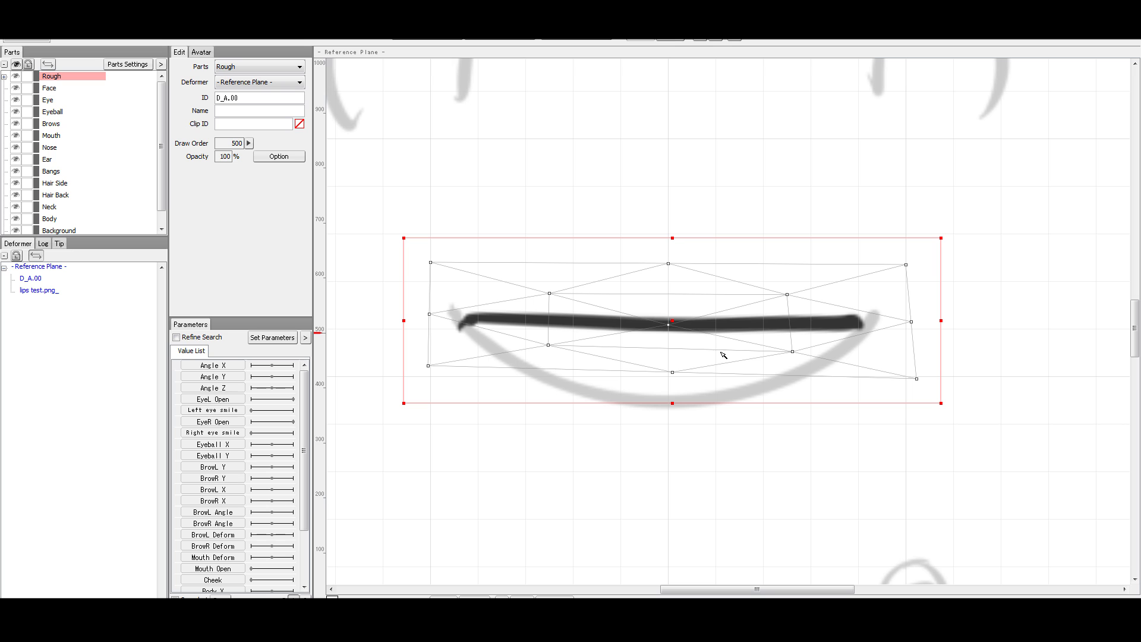
click(731, 41)
click(394, 314)
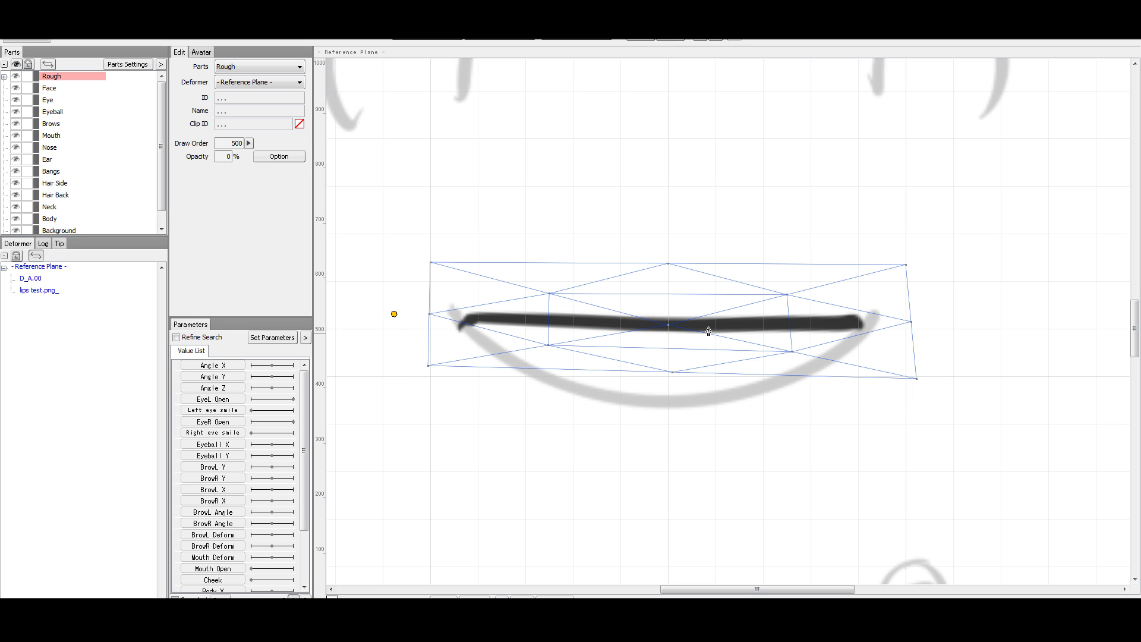
click(666, 324)
click(926, 314)
click(666, 325)
Bend the deformation path by lowering its centre and raising both ends to match face 4's smile, and delete the path.
drag(666, 324, 658, 408)
drag(396, 316, 396, 254)
drag(929, 305, 950, 259)
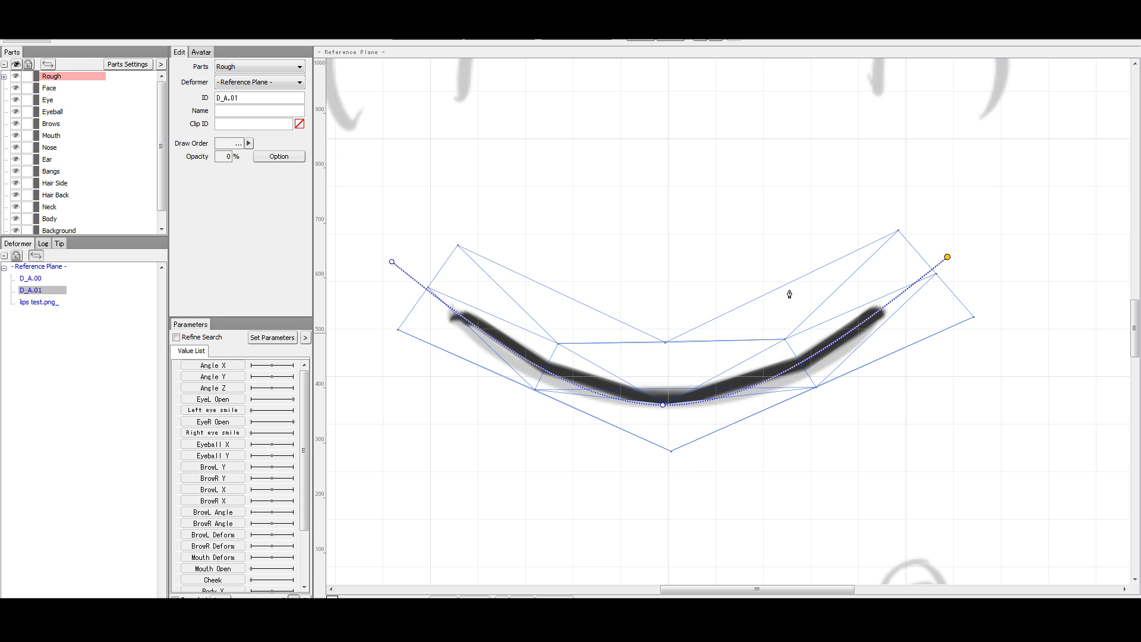
key(Delete)
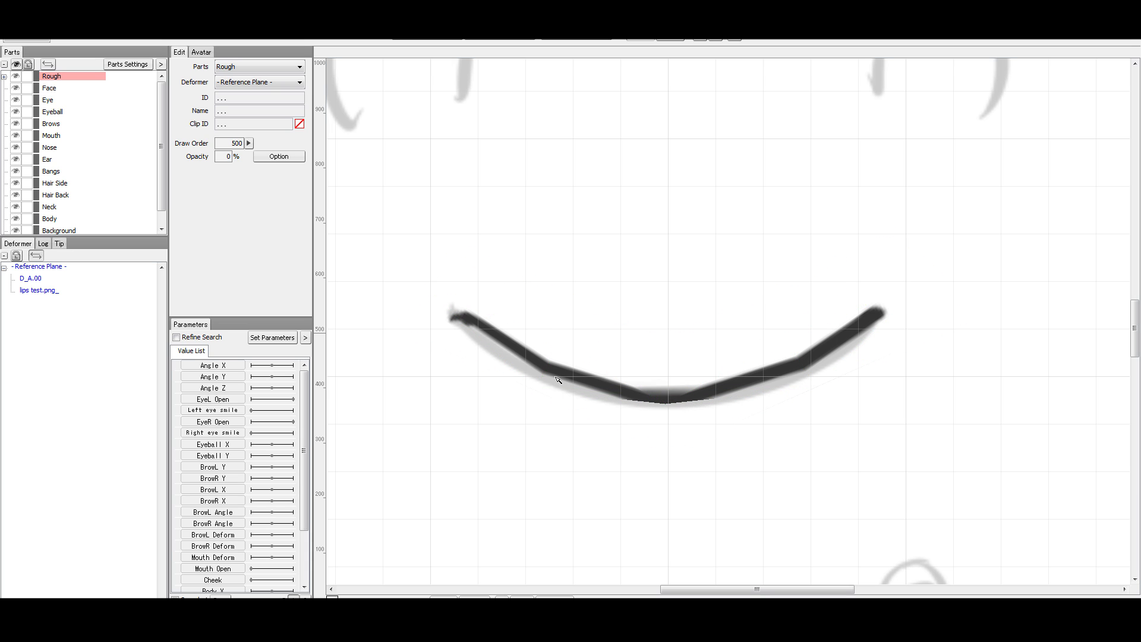
Select the curved mouth mesh and pull the inner point above its left half far upward to distort the line.
click(551, 345)
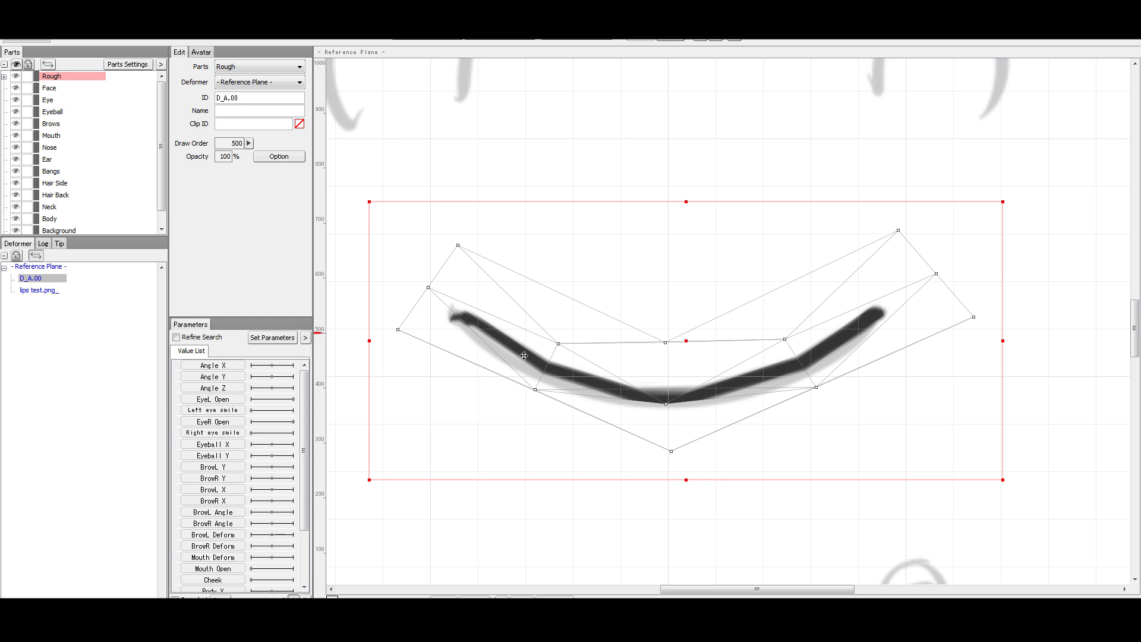
mouse_move(559, 342)
mouse_down()
mouse_move(538, 331)
mouse_move(579, 364)
mouse_move(576, 349)
mouse_move(516, 324)
mouse_move(533, 349)
mouse_move(594, 357)
mouse_move(551, 318)
mouse_move(521, 324)
mouse_move(551, 349)
mouse_move(565, 303)
mouse_move(586, 333)
mouse_move(540, 341)
mouse_move(559, 343)
mouse_up()
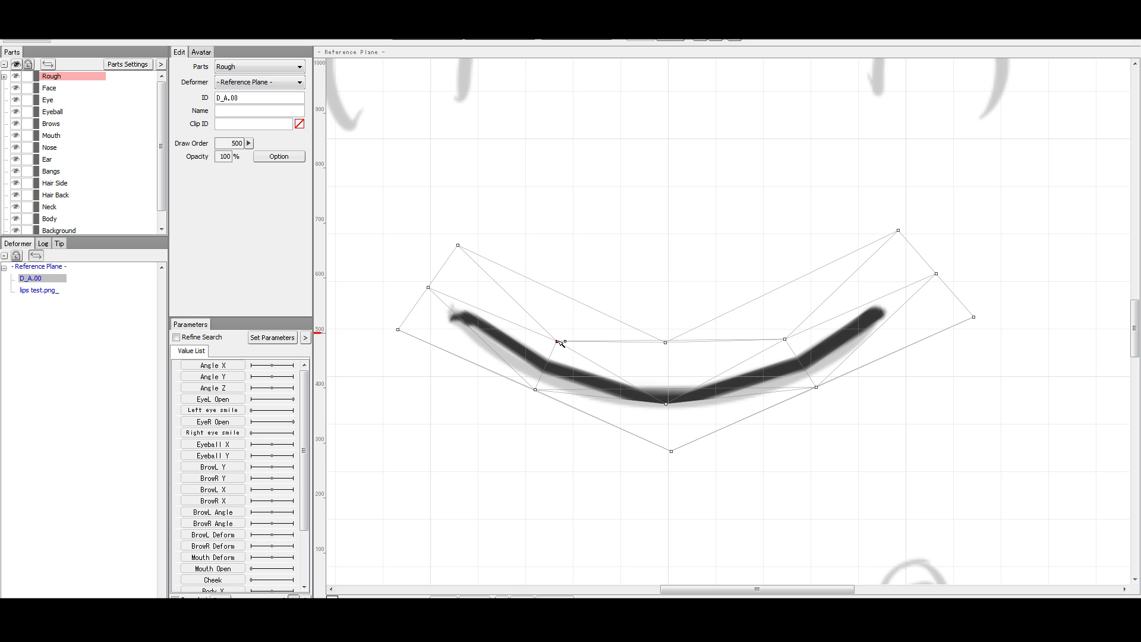
mouse_move(562, 340)
mouse_down()
mouse_move(531, 296)
mouse_move(594, 306)
mouse_move(586, 277)
mouse_up()
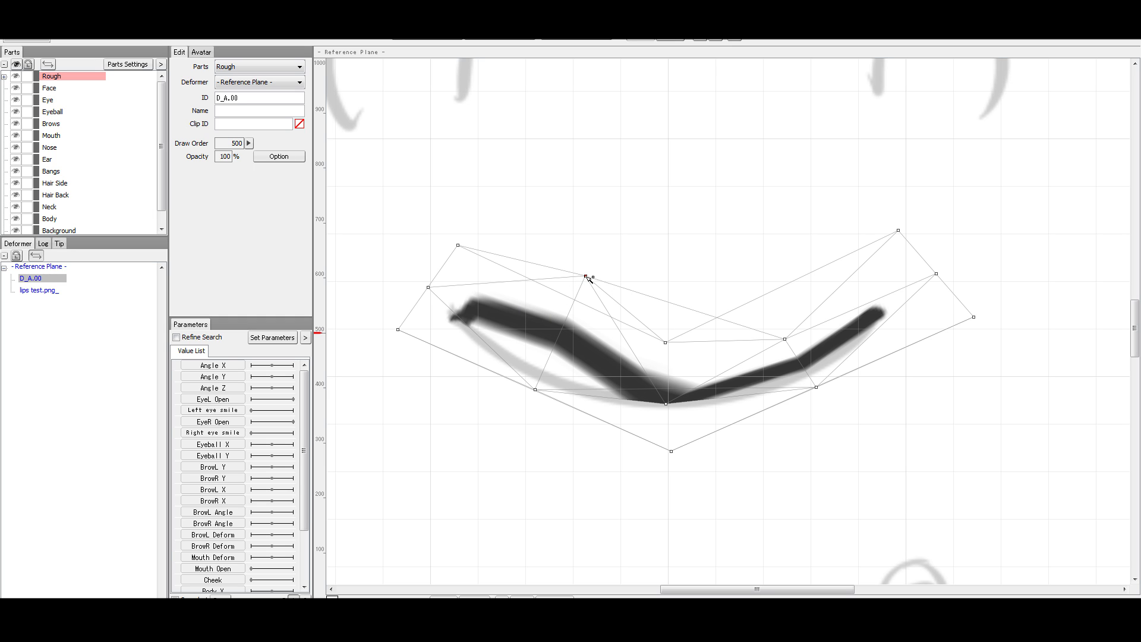
mouse_move(586, 279)
mouse_down()
mouse_move(657, 112)
mouse_move(626, 113)
mouse_up()
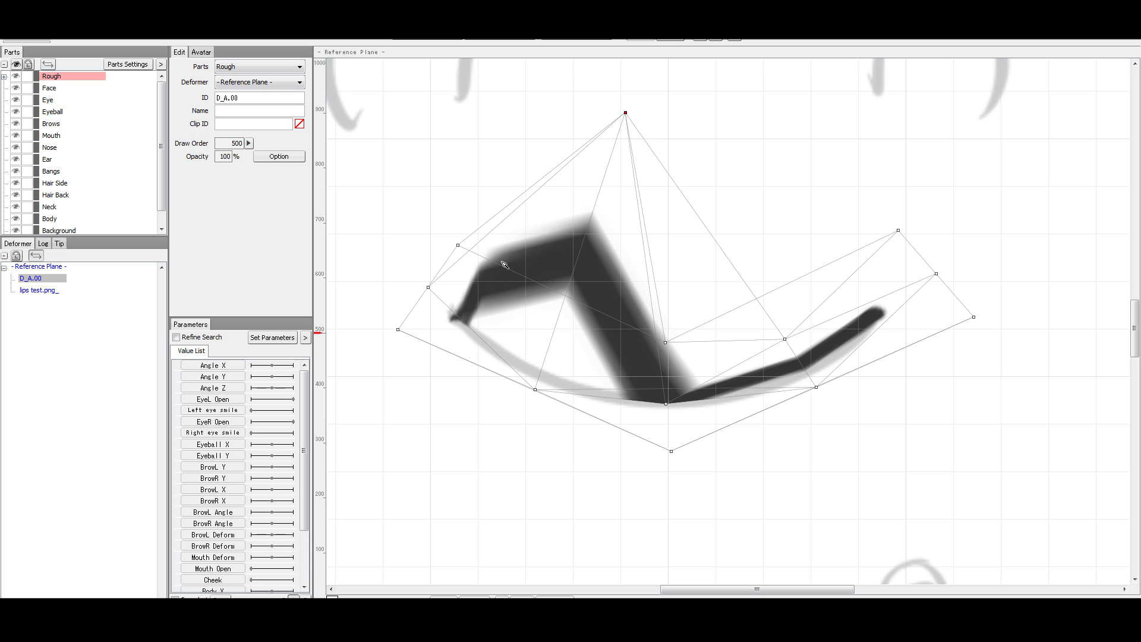
Move the displaced inner mesh point down beside the upper left end of the mouth line.
mouse_move(628, 116)
mouse_down()
mouse_move(535, 234)
mouse_move(486, 276)
mouse_move(431, 246)
mouse_move(456, 265)
mouse_move(472, 240)
mouse_move(457, 235)
mouse_move(466, 273)
mouse_move(458, 260)
mouse_up()
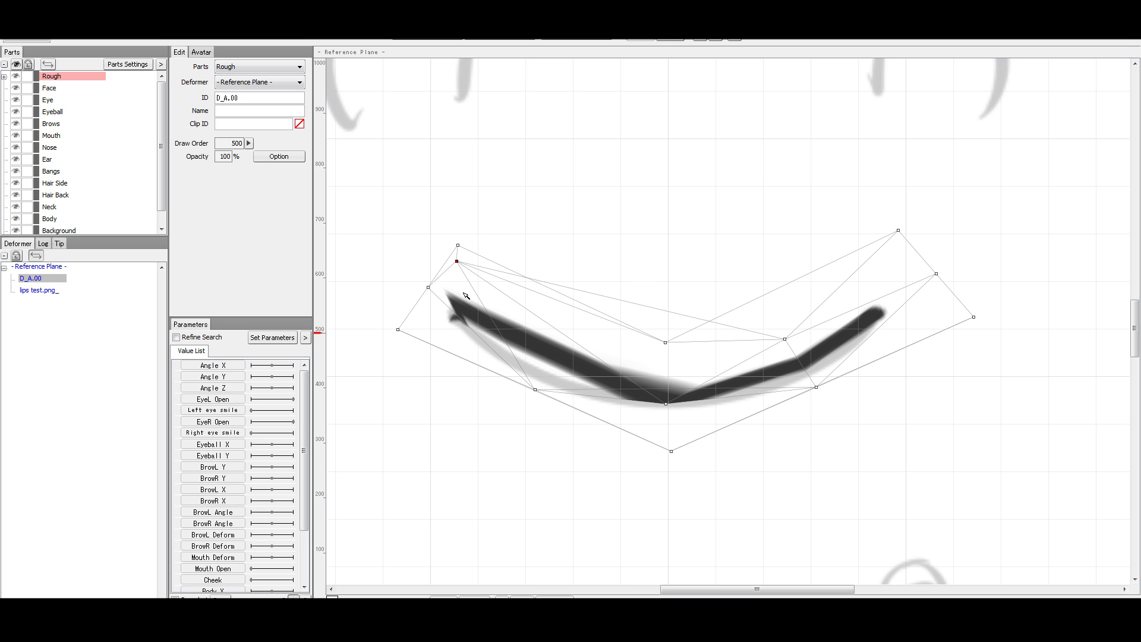
drag(456, 261, 460, 293)
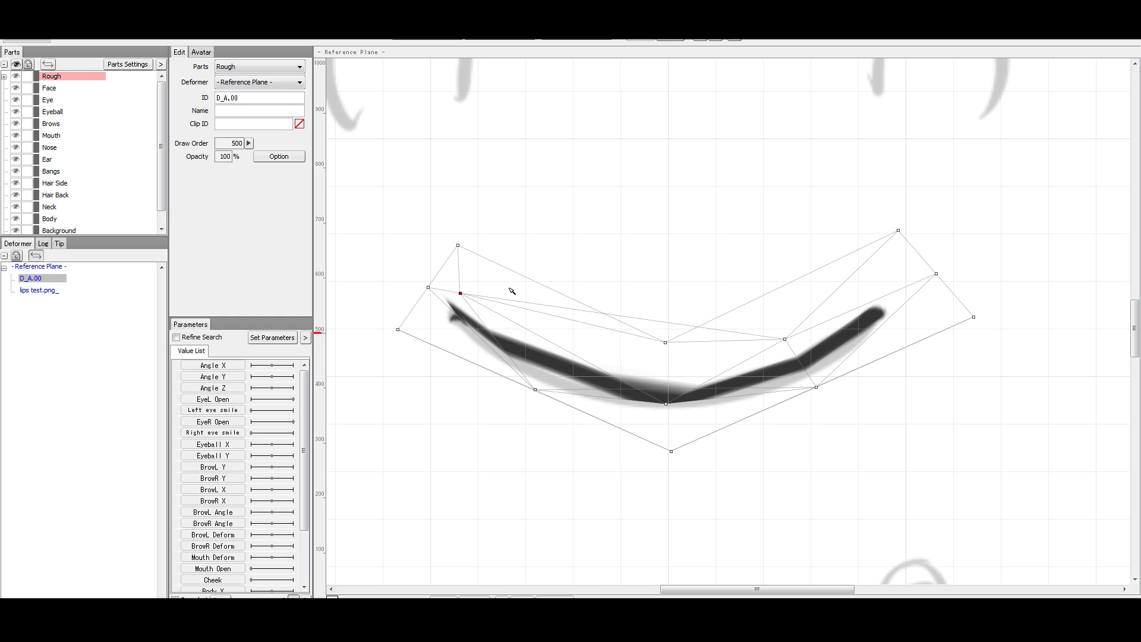
Undo the mesh point moves and the deformation path bending until the mouth line is straight again.
key(ctrl+z)
key(ctrl+z)
key(ctrl+z)
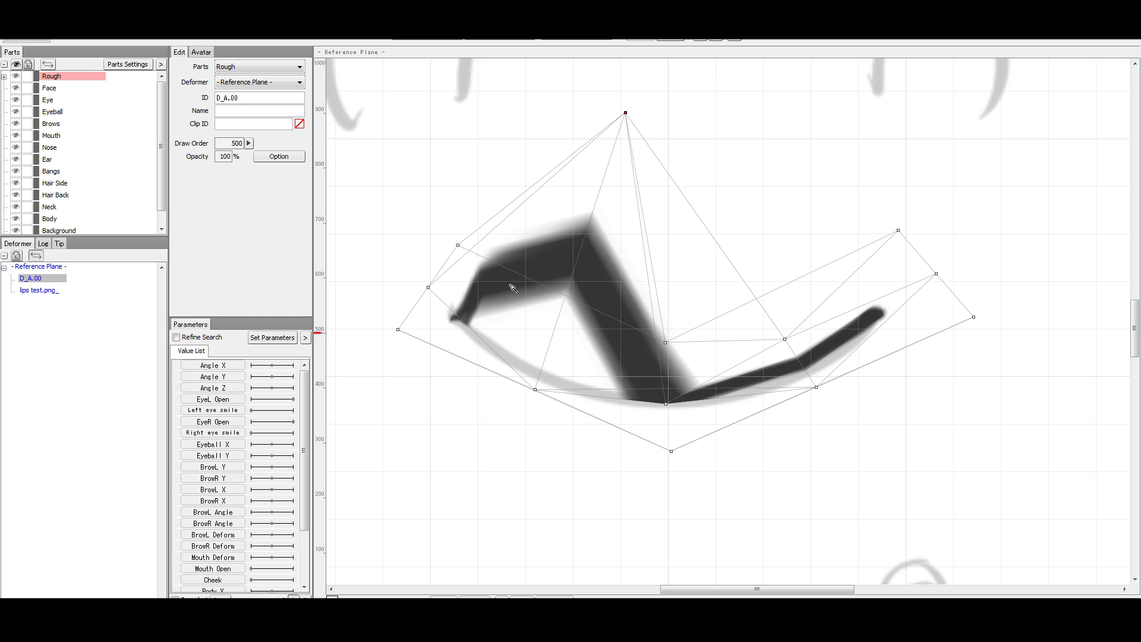
key(ctrl+z)
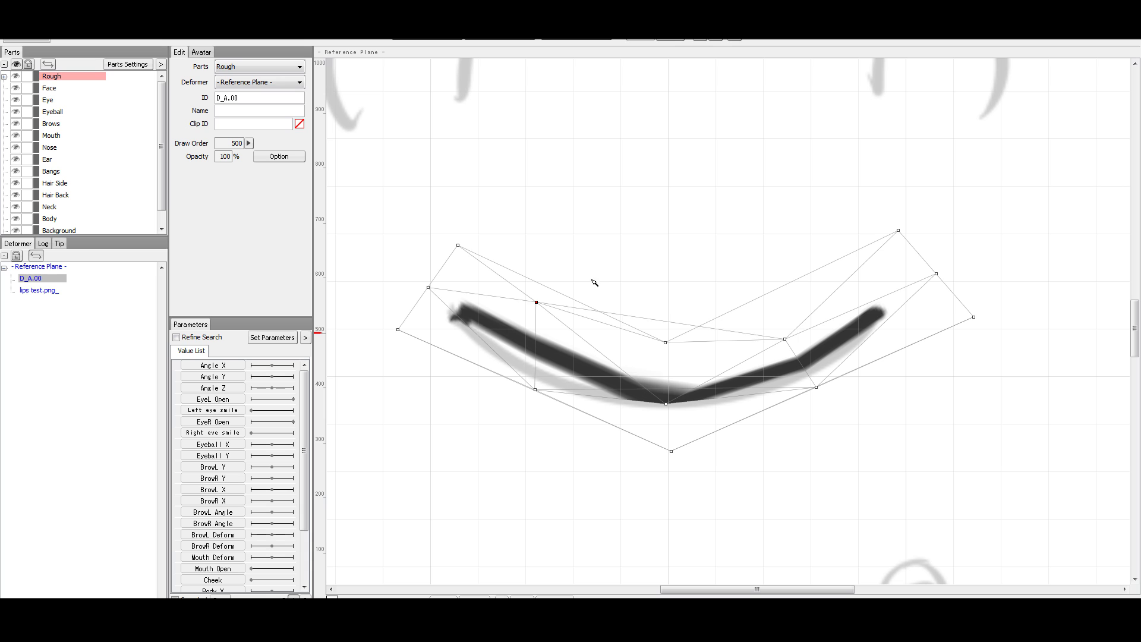
key(ctrl+z)
key(ctrl+z)
key(ctrl+z)
key(ctrl+z)
key(ctrl+z)
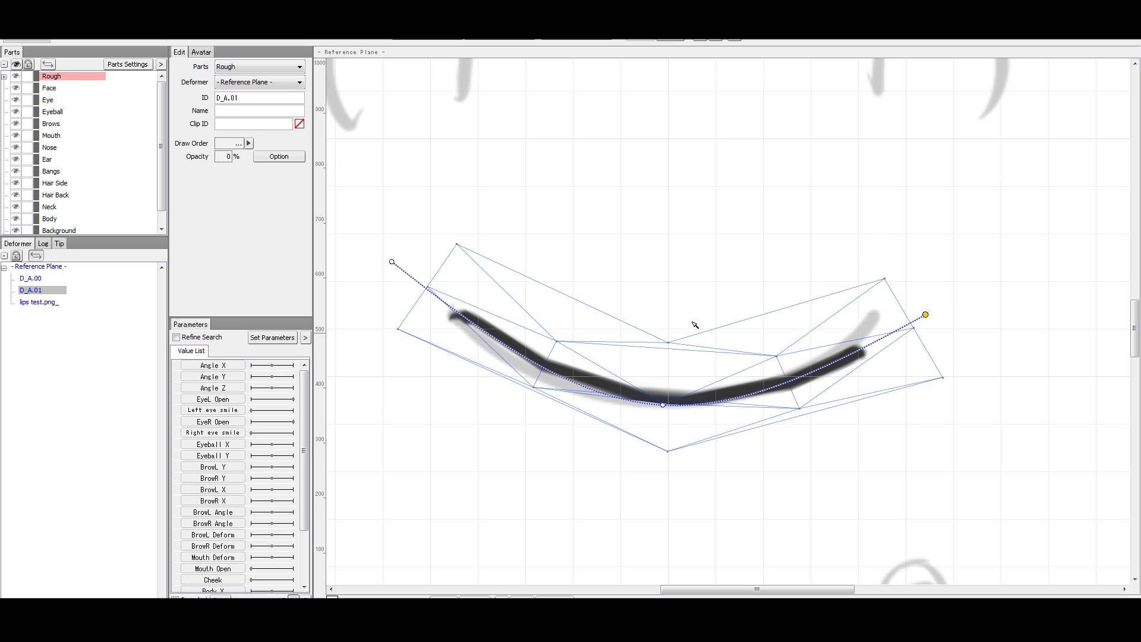
key(ctrl+z)
key(ctrl+z)
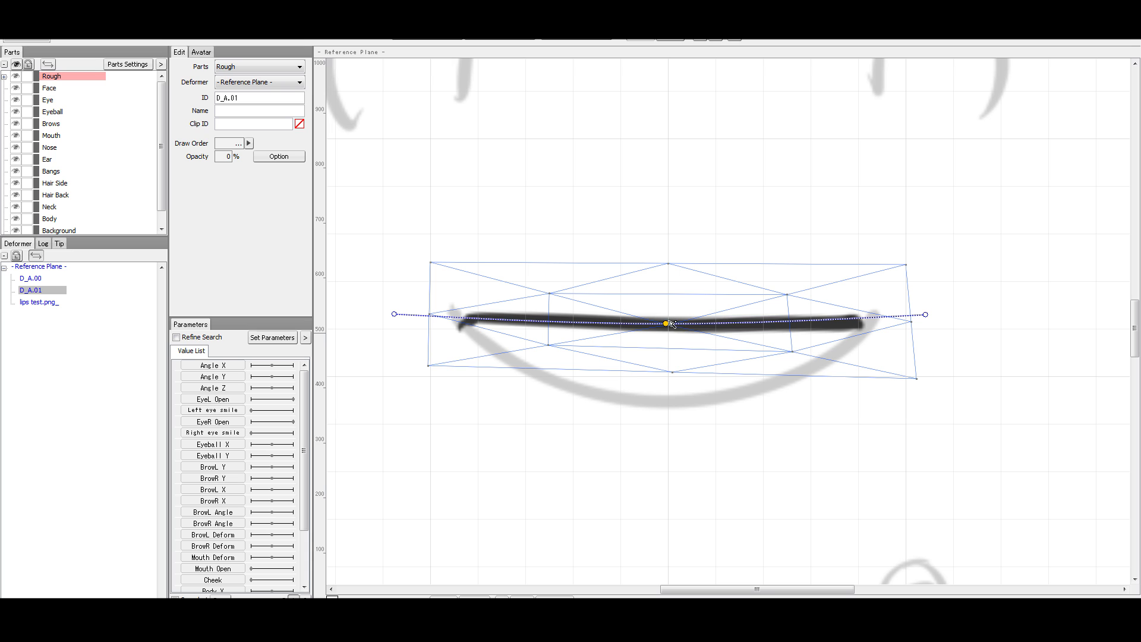
key(ctrl+z)
key(ctrl+z)
key(ctrl+z)
key(ctrl+z)
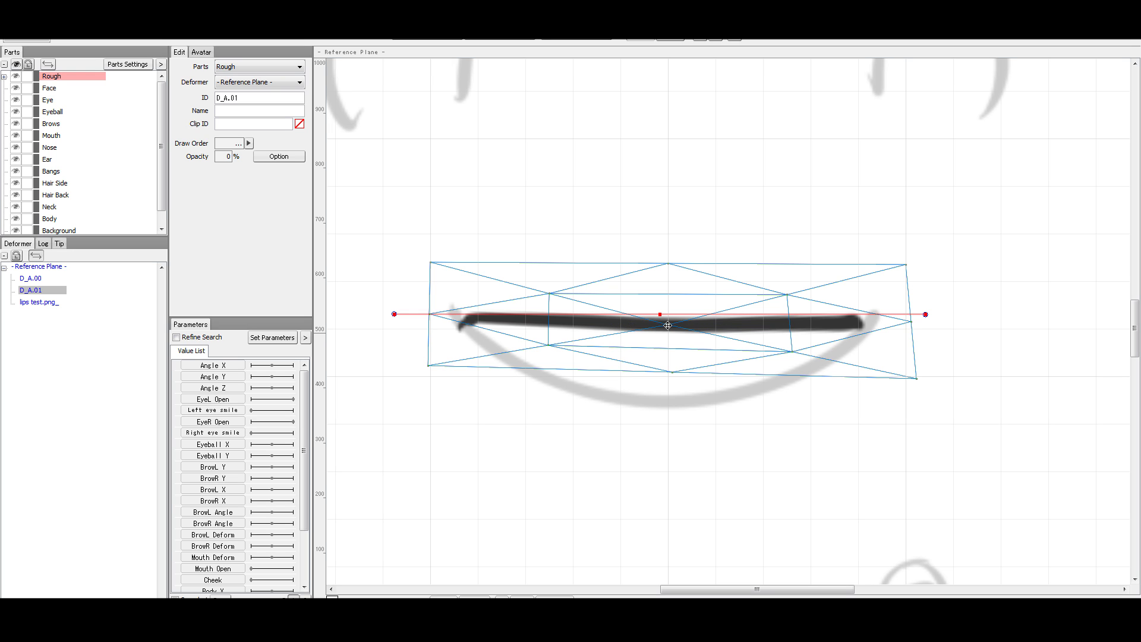
Reopen the straight mouth mesh for polygon editing and divide its polygons into four twice.
double_click(668, 325)
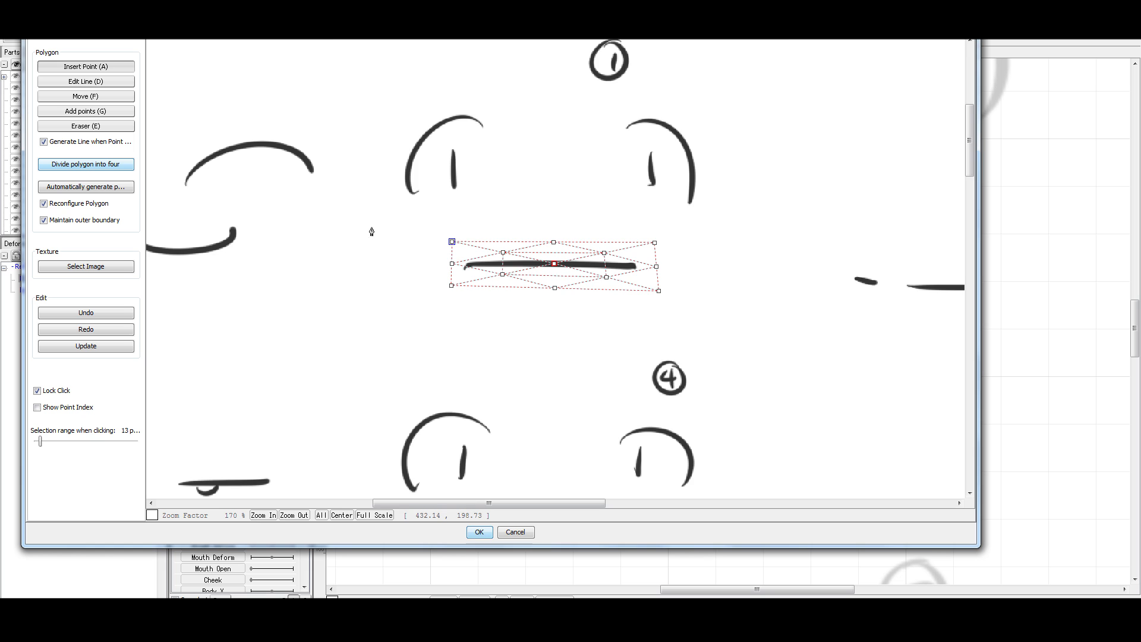
scroll(553, 271, up, 3)
click(100, 164)
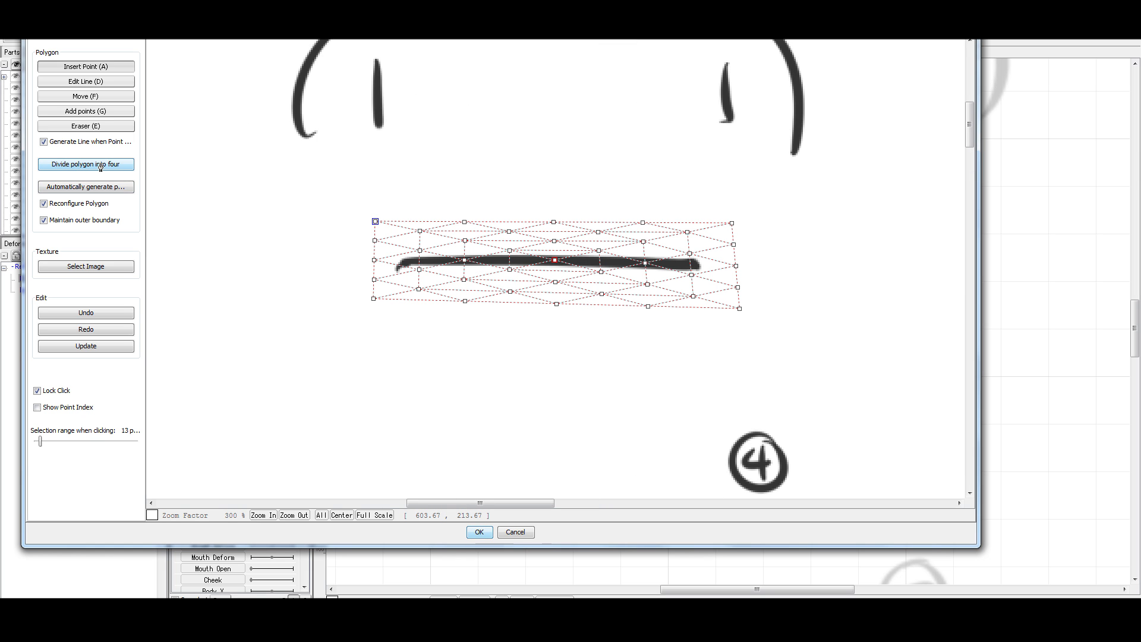
click(101, 166)
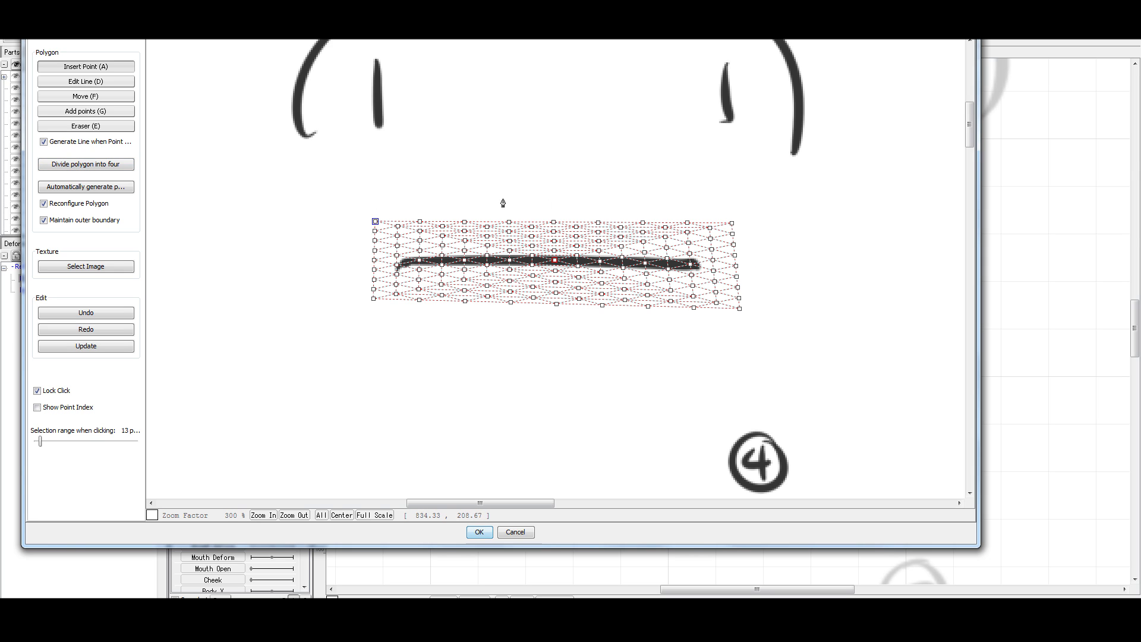
scroll(496, 238, up, 3)
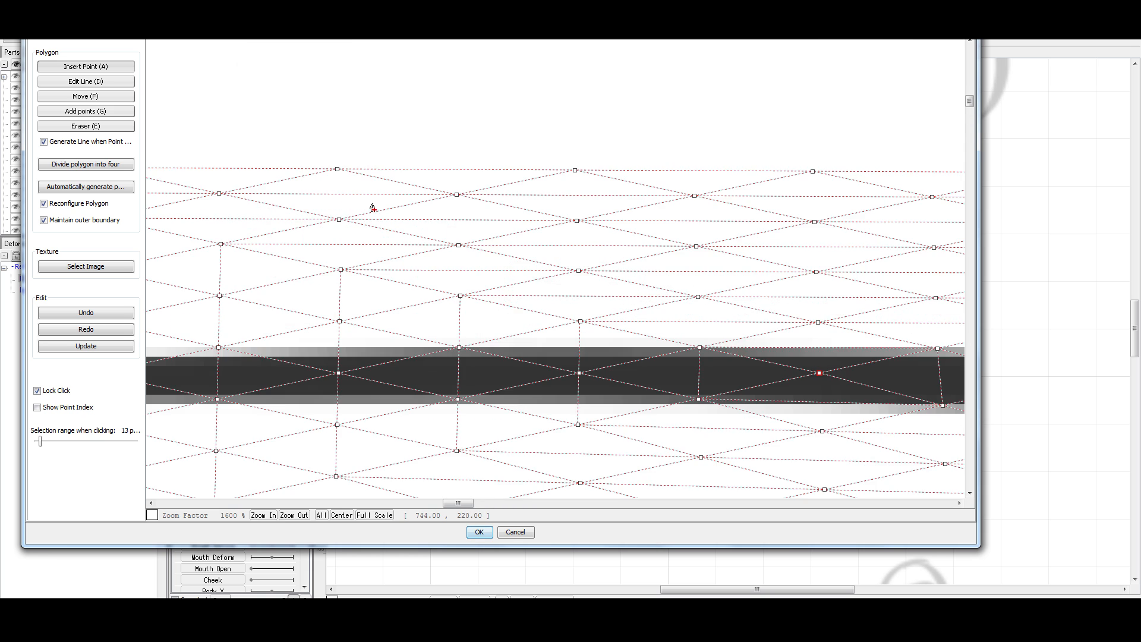
scroll(372, 208, down, 1)
scroll(558, 234, down, 1)
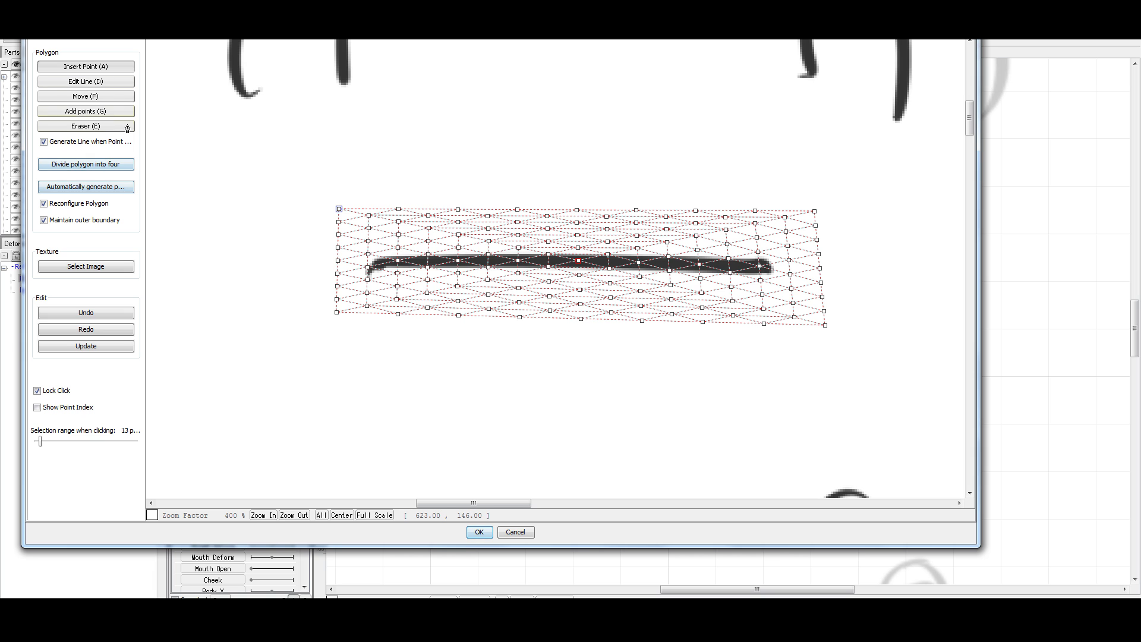
Erase the outer rows of mesh points above and below the mouth line and beyond its right end with the Eraser.
click(108, 128)
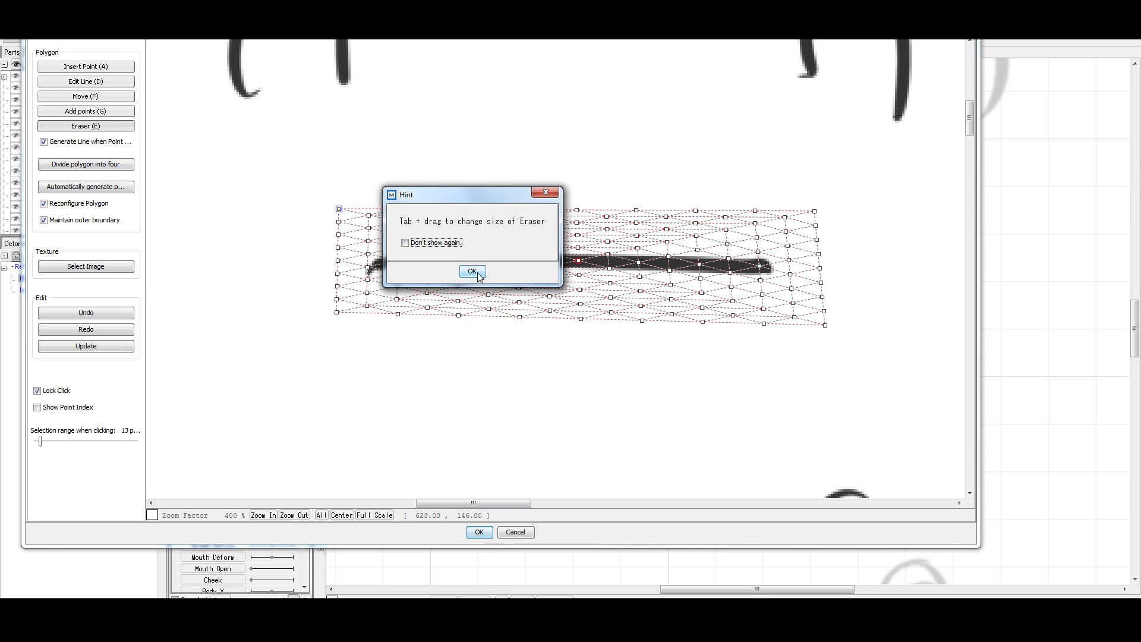
click(477, 273)
drag(332, 209, 844, 222)
drag(357, 202, 333, 211)
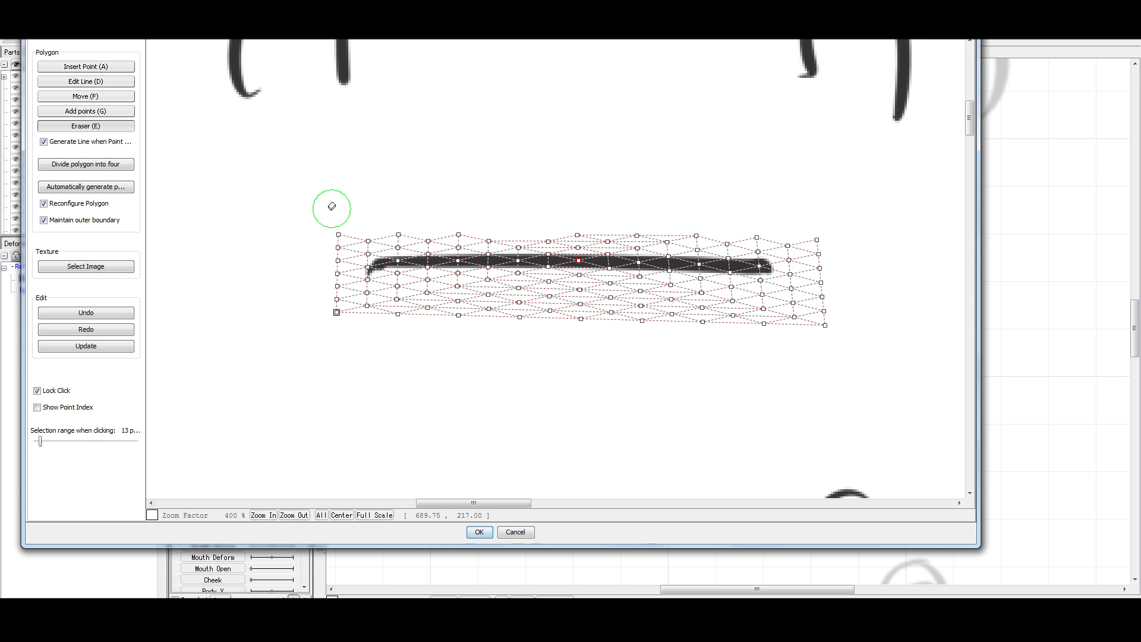
mouse_move(321, 314)
mouse_down()
mouse_move(309, 311)
mouse_move(810, 315)
mouse_move(828, 301)
mouse_move(828, 208)
mouse_up()
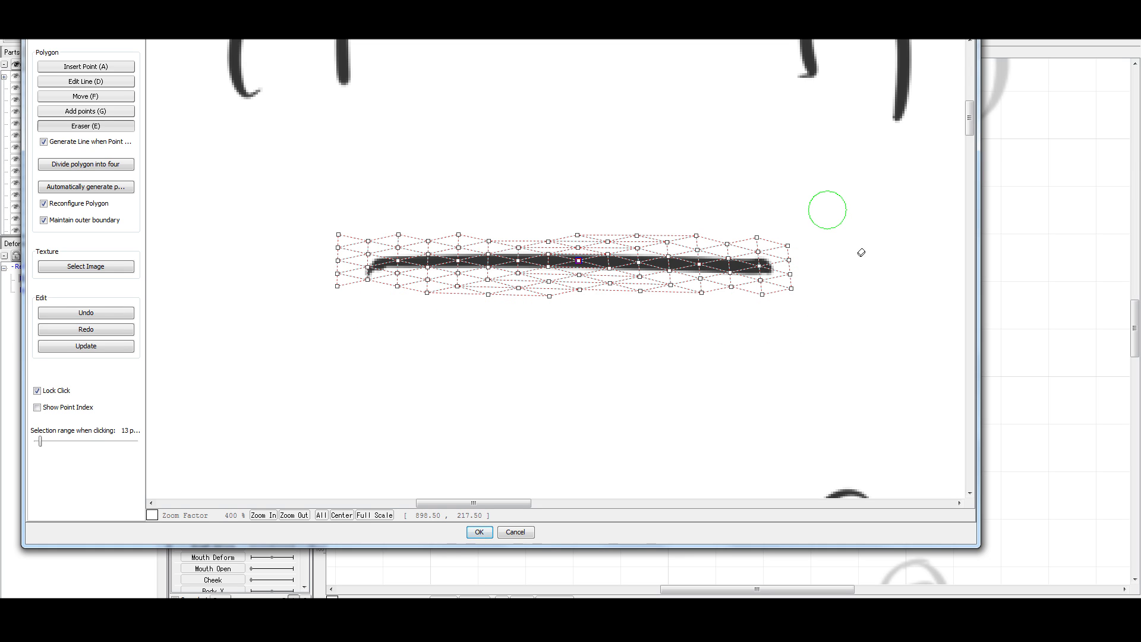
mouse_move(622, 315)
mouse_down()
mouse_move(479, 300)
mouse_move(493, 321)
mouse_up()
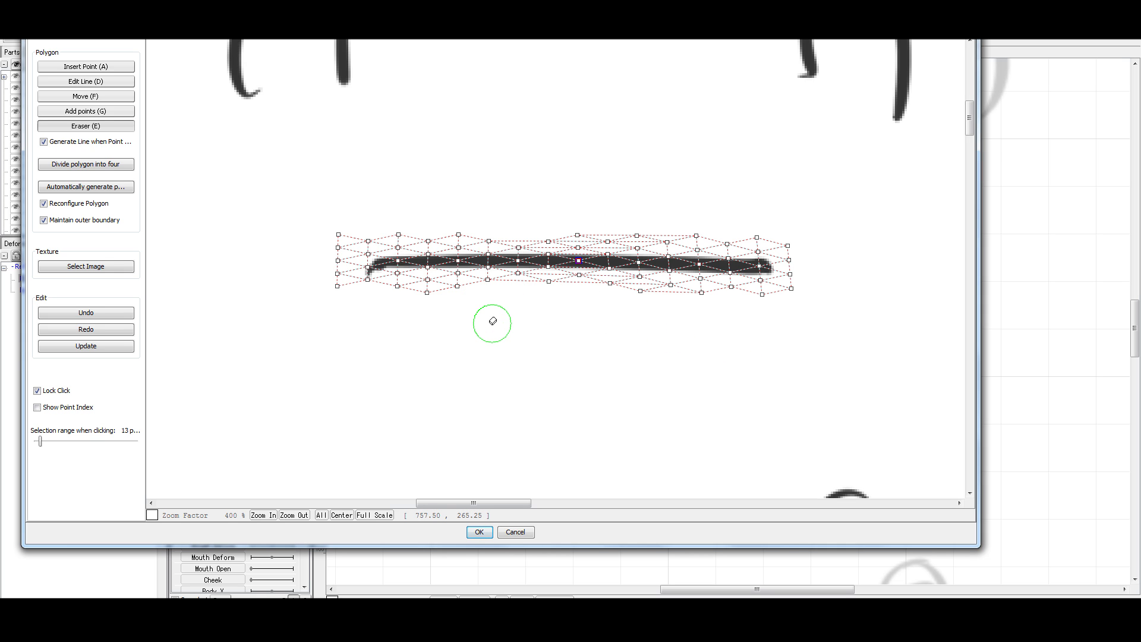
Erase the leftover outer points along the mesh's upper edge and left corners, and apply the trimmed mesh.
mouse_move(311, 255)
mouse_down()
mouse_move(329, 229)
mouse_move(323, 240)
mouse_up()
mouse_move(794, 219)
mouse_down()
mouse_move(796, 233)
mouse_move(784, 237)
mouse_move(761, 229)
mouse_move(757, 213)
mouse_move(581, 211)
mouse_move(703, 218)
mouse_up()
mouse_move(456, 214)
mouse_down()
mouse_move(397, 218)
mouse_move(325, 291)
mouse_up()
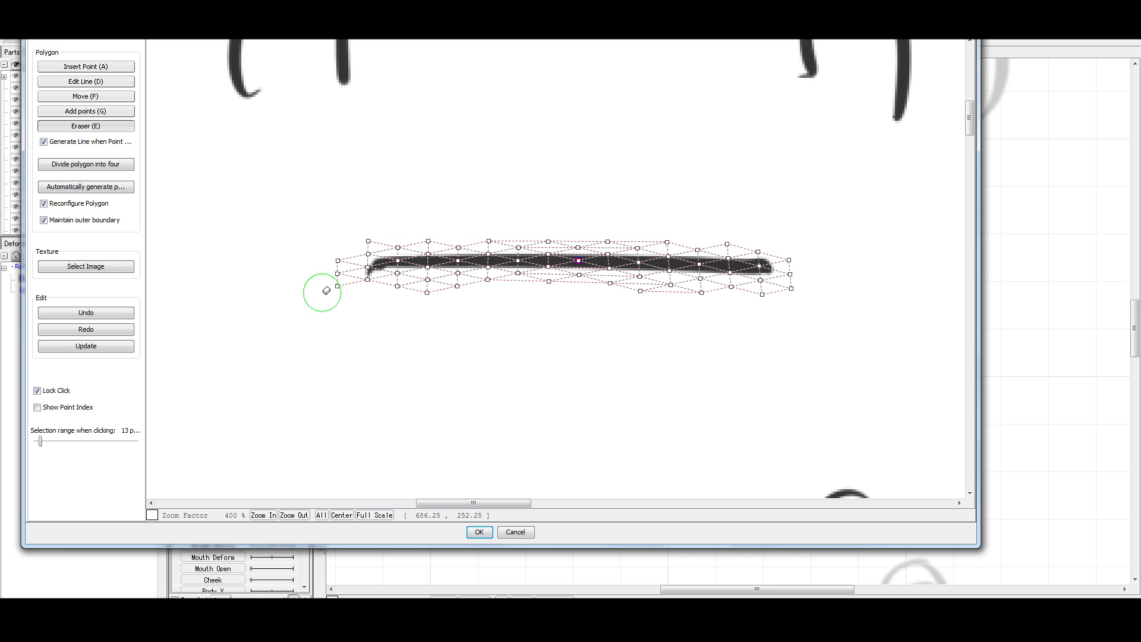
click(330, 295)
click(479, 531)
Lay a deformation path along the straight mouth line with points beyond both ends and at the centre.
scroll(602, 321, up, 2)
scroll(660, 315, down, 2)
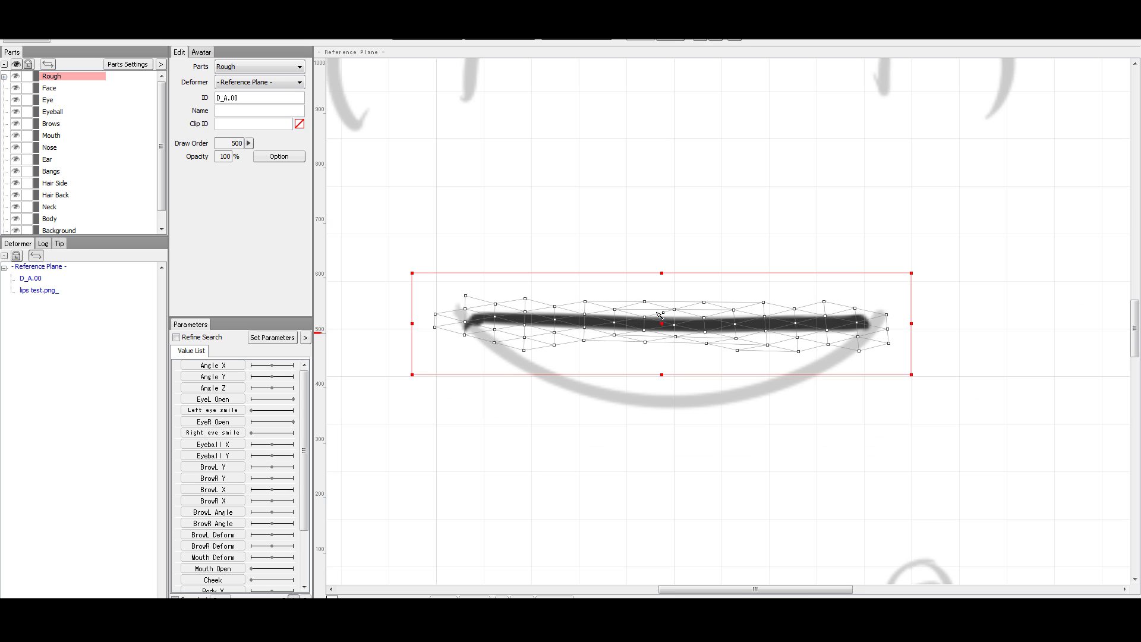
click(734, 37)
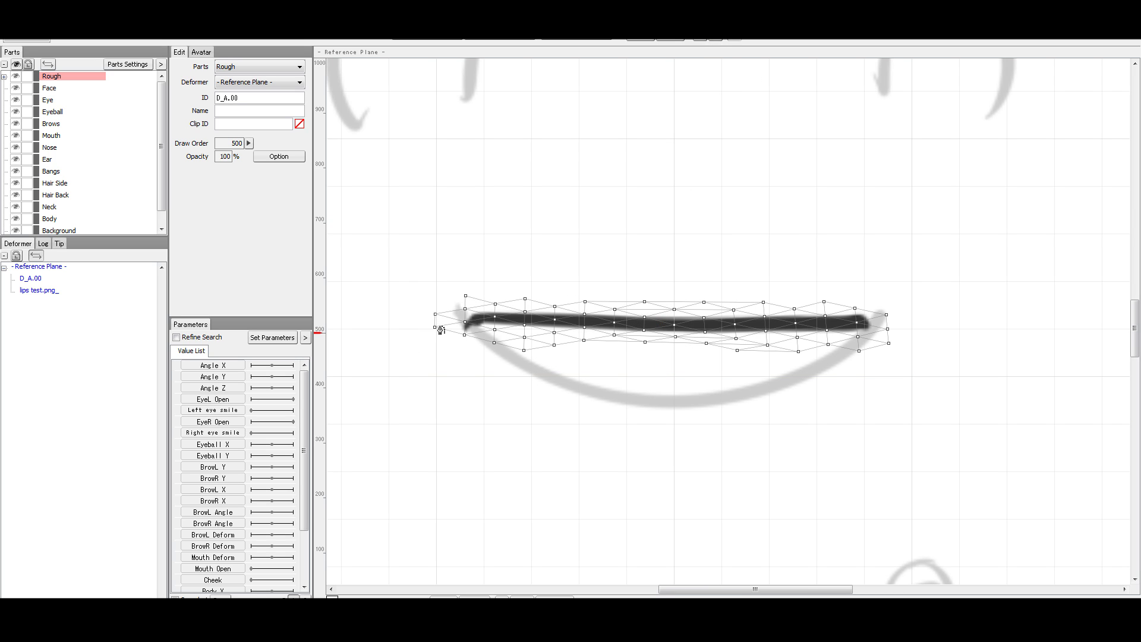
click(422, 323)
click(672, 322)
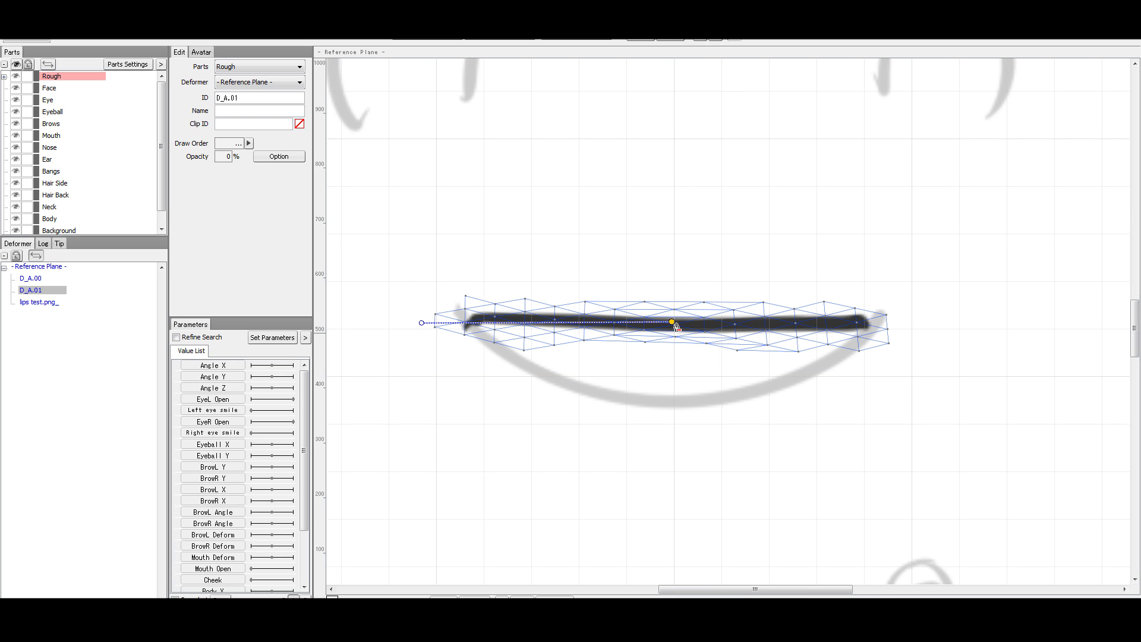
click(899, 324)
Bend the deformation path into a smile by lowering its centre point and raising both end points.
drag(672, 322, 665, 409)
drag(424, 325, 414, 272)
drag(900, 323, 923, 287)
Add a path point midway along each half, pull both slightly outward to round the smile, and delete the path.
click(538, 366)
drag(539, 366, 526, 369)
click(809, 366)
drag(810, 367, 824, 382)
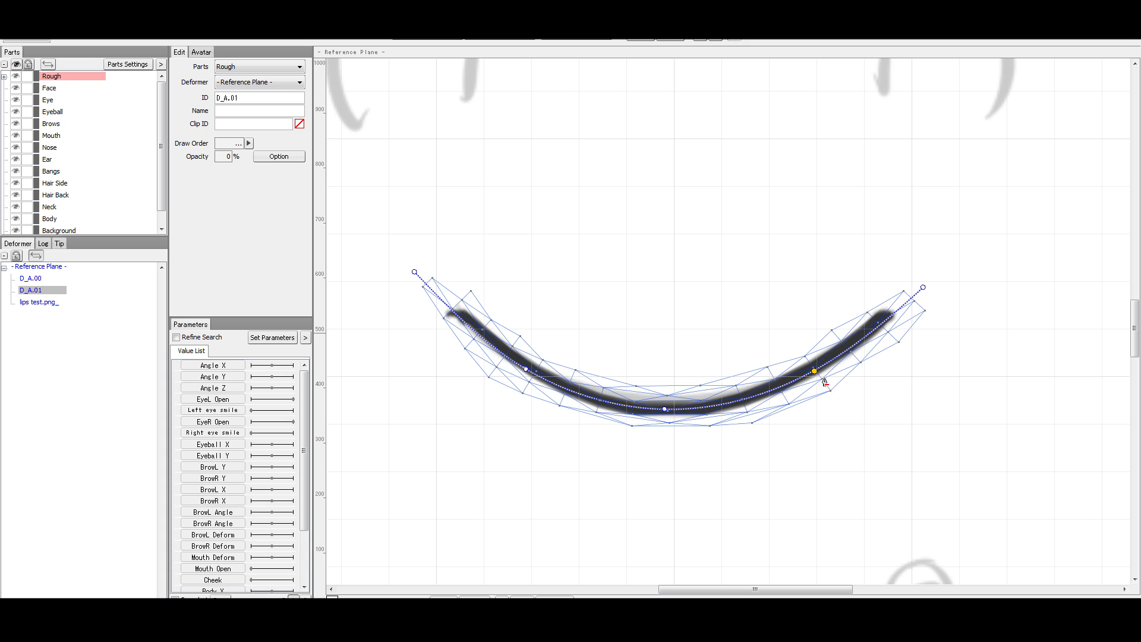
key(Delete)
key(Delete)
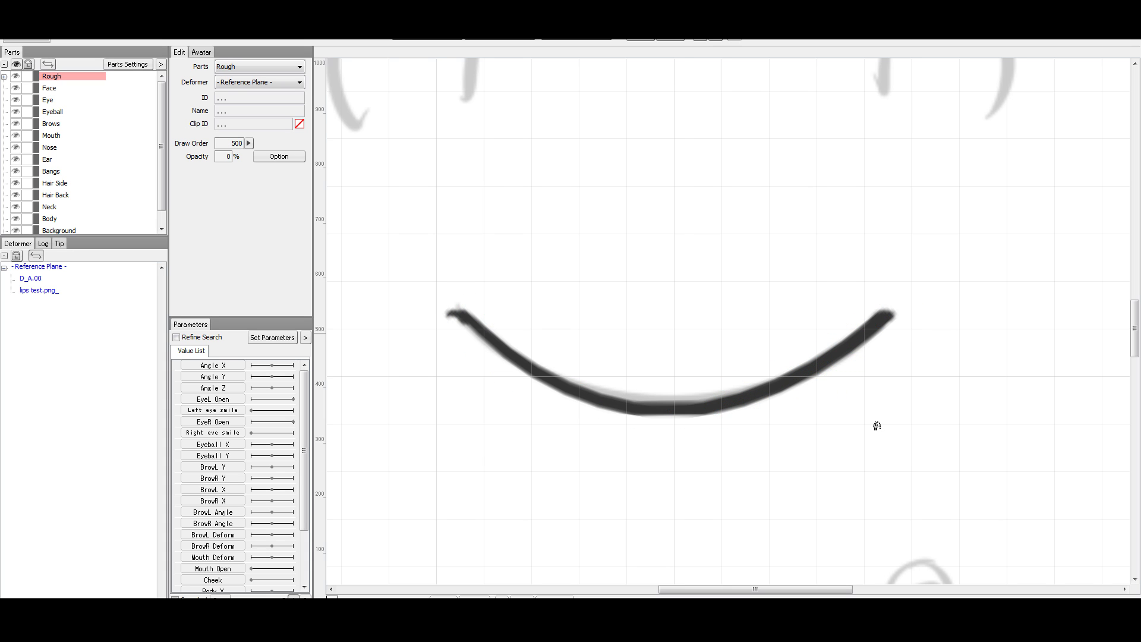
Select the dense curved mouth mesh, try pulling its bottom centre point far down, and undo the move.
scroll(927, 415, down, 2)
scroll(931, 415, up, 1)
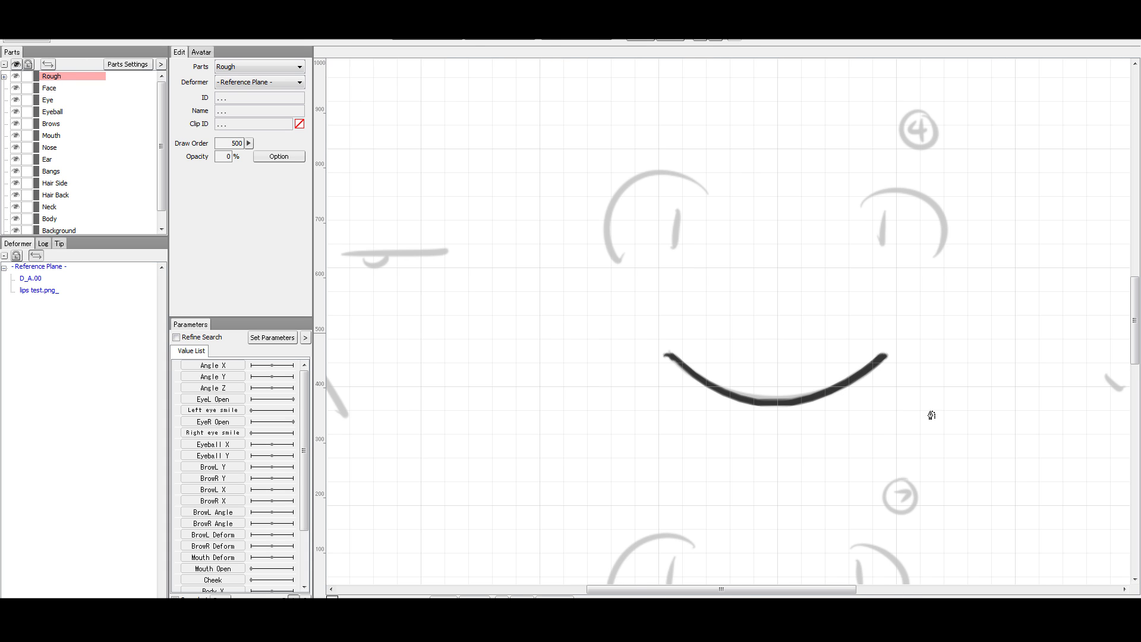
scroll(932, 415, up, 1)
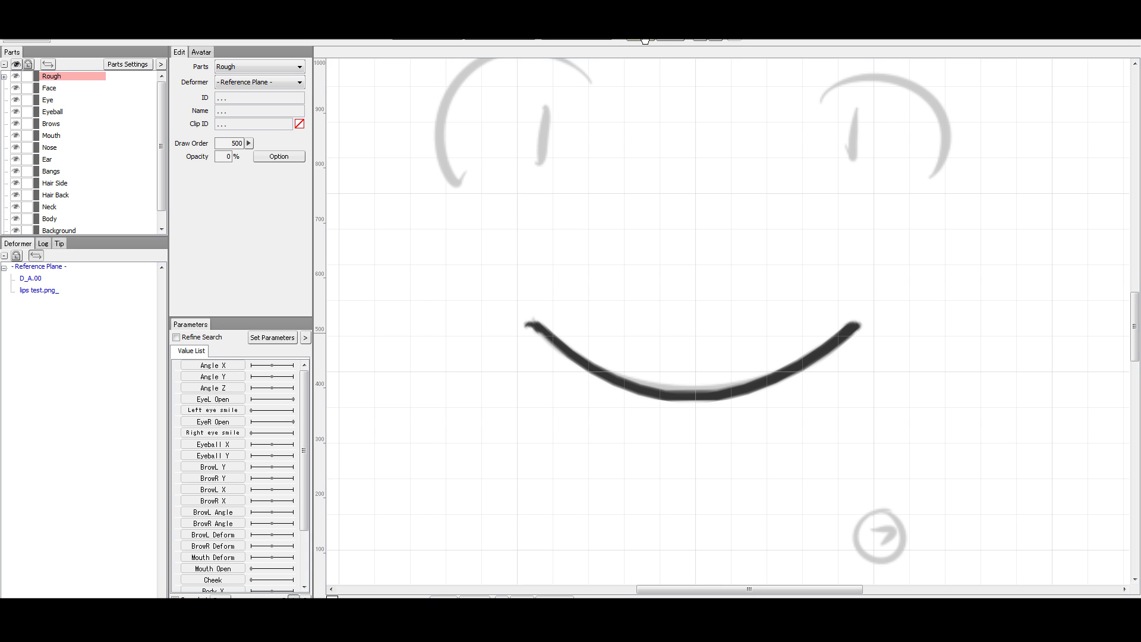
click(616, 378)
scroll(578, 381, up, 4)
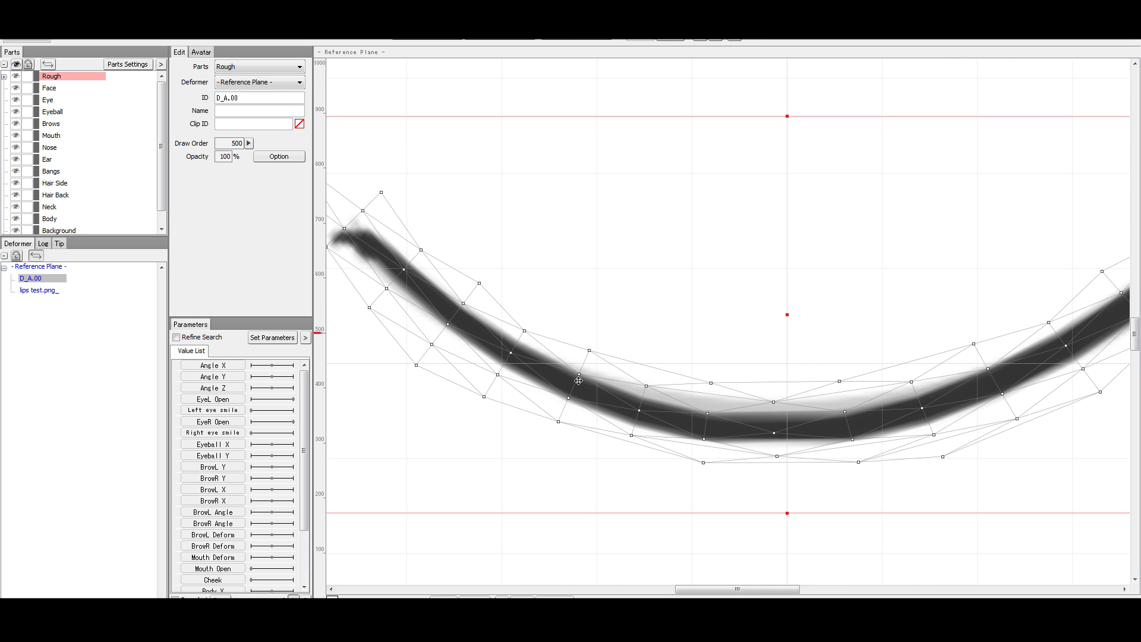
scroll(578, 380, down, 4)
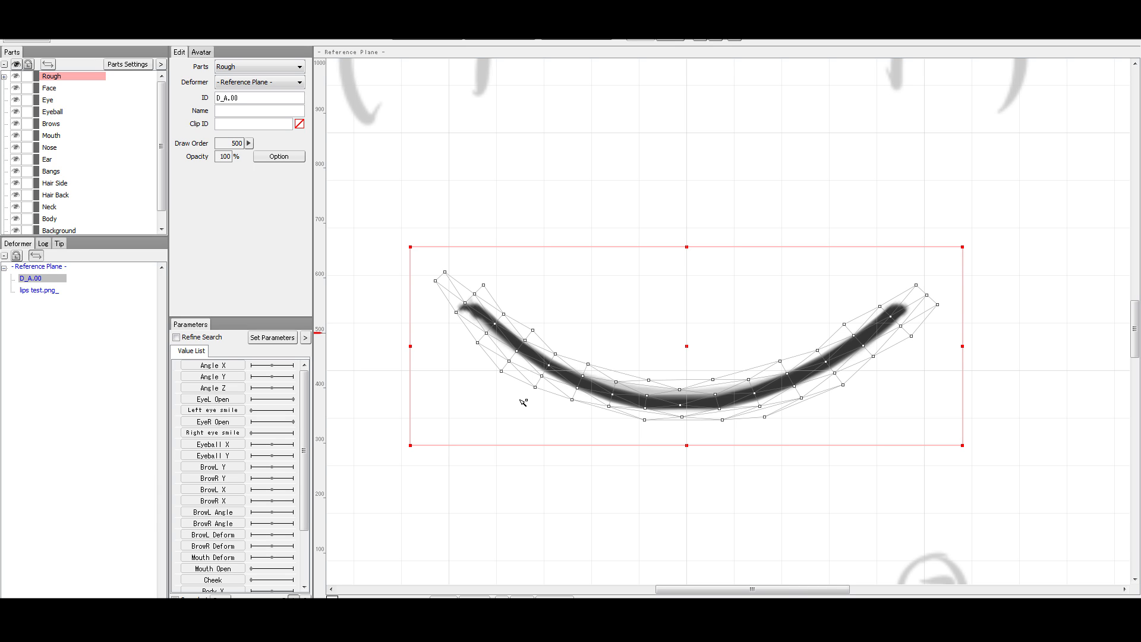
mouse_move(683, 407)
mouse_down()
mouse_move(682, 468)
mouse_move(697, 414)
mouse_move(672, 447)
mouse_move(673, 482)
mouse_up()
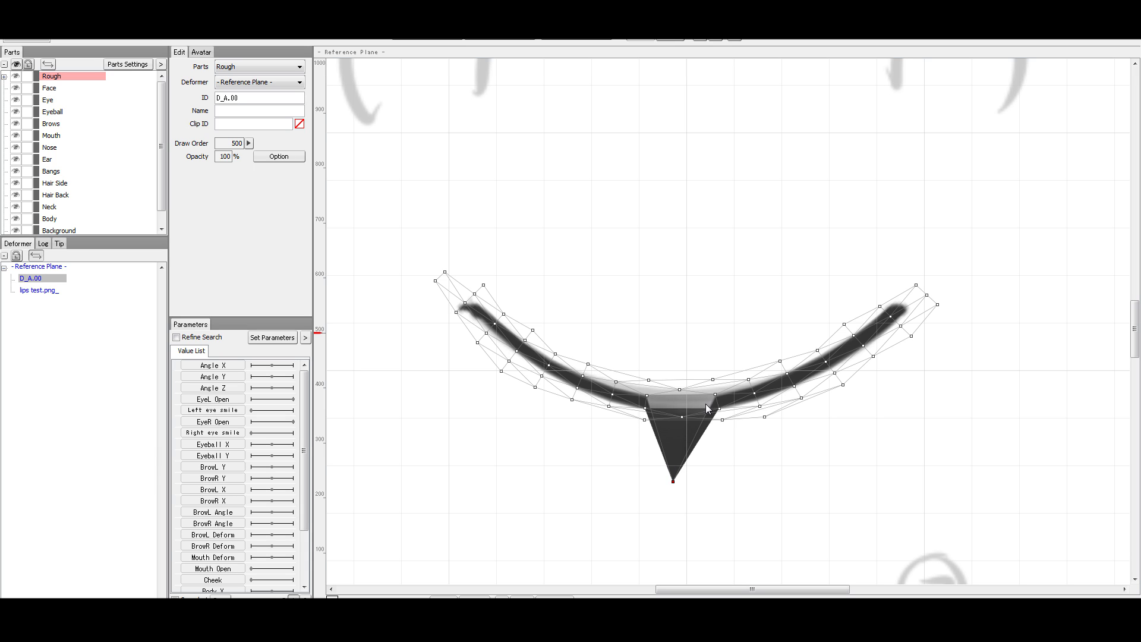
key(ctrl+z)
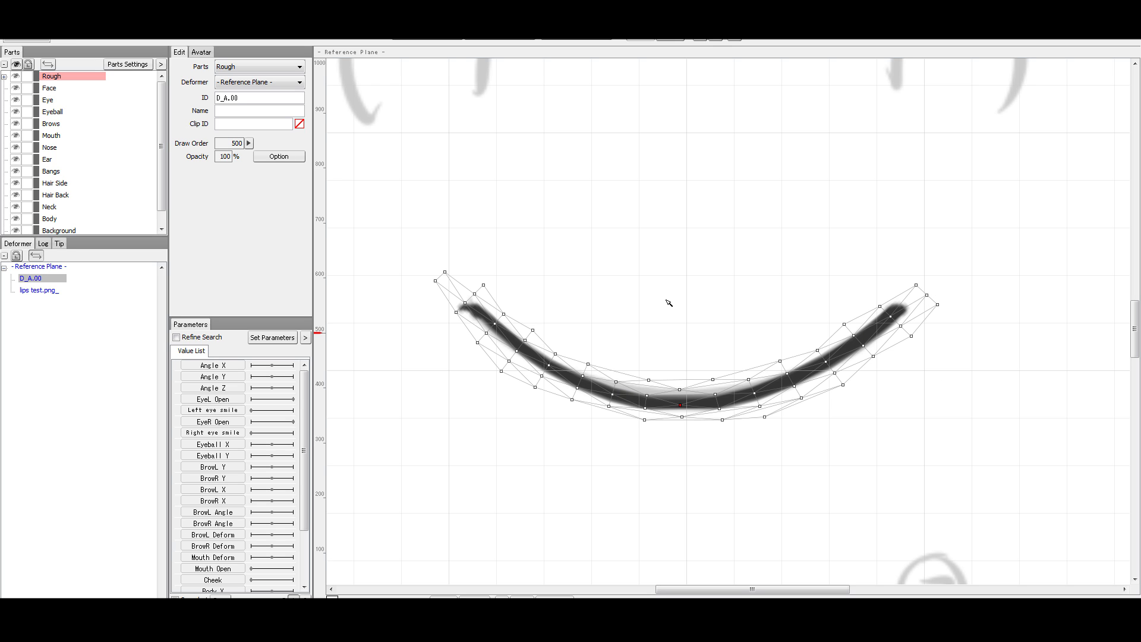
click(675, 318)
click(730, 403)
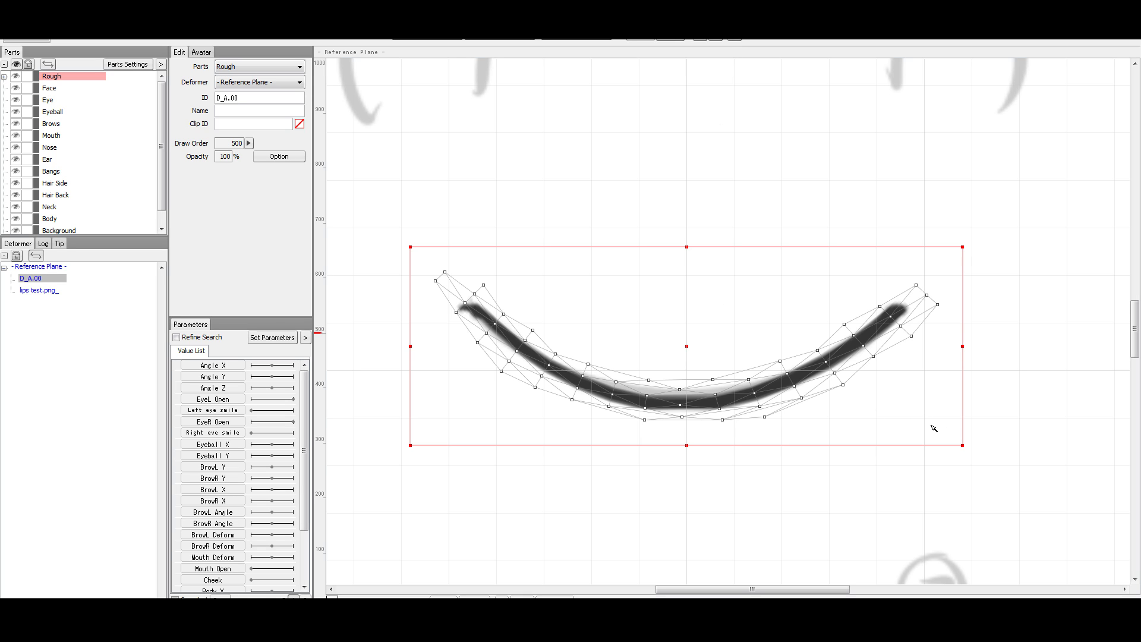
Try to shift a box-selected group of points in the mouth mesh's left half outward, and undo the shift.
click(526, 340)
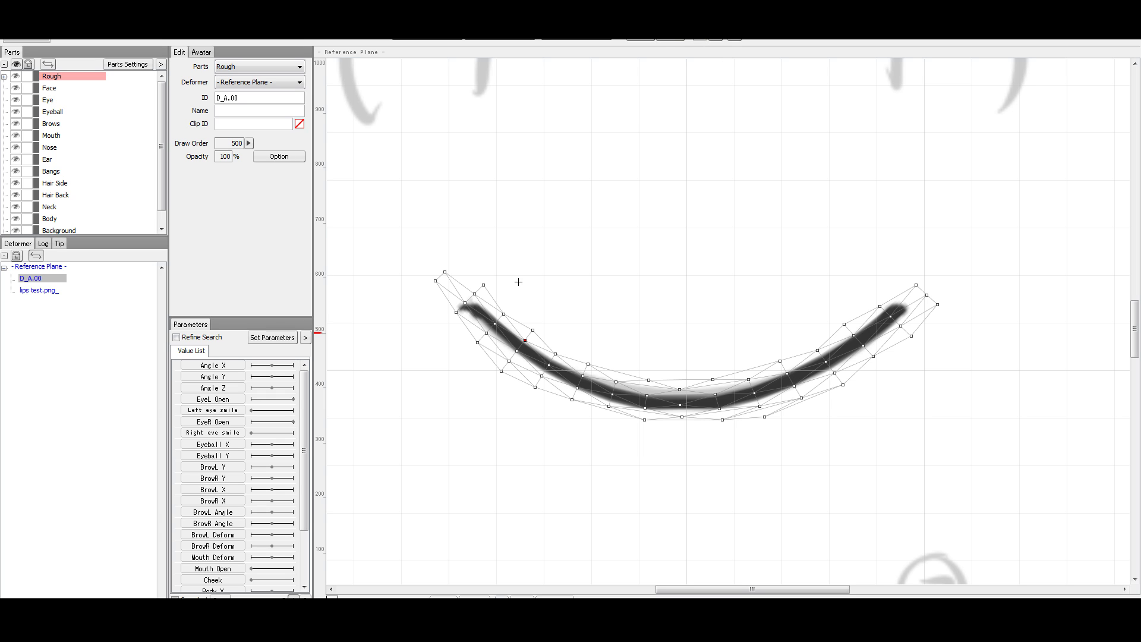
click(595, 328)
drag(618, 380, 431, 269)
mouse_move(516, 321)
mouse_down()
mouse_move(502, 358)
mouse_move(509, 324)
mouse_move(498, 322)
mouse_up()
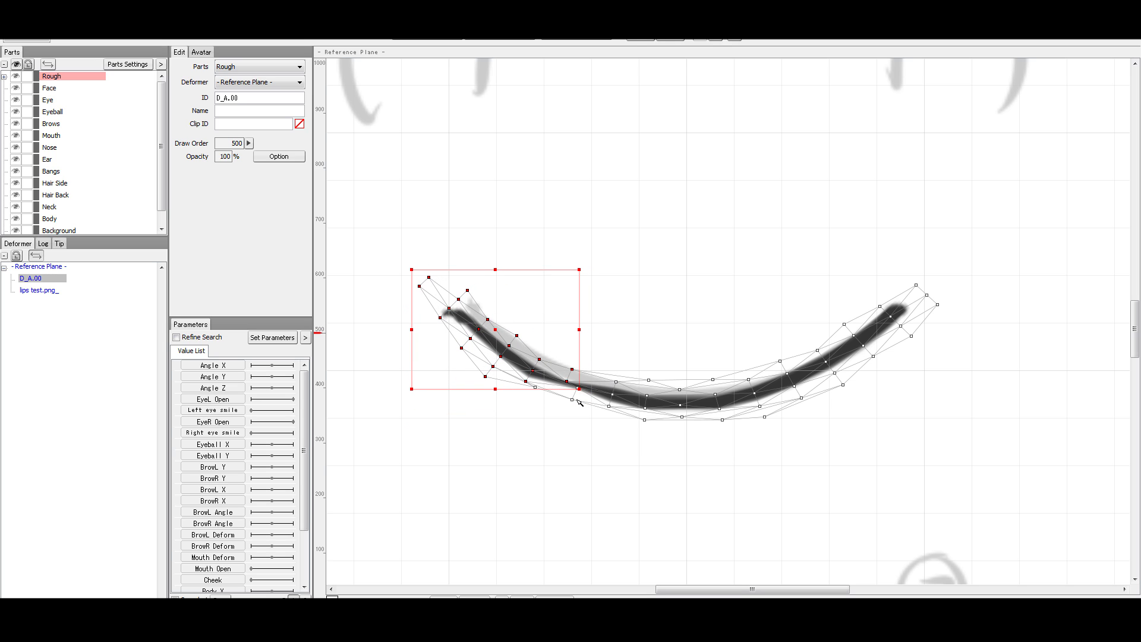
key(ctrl+z)
click(623, 449)
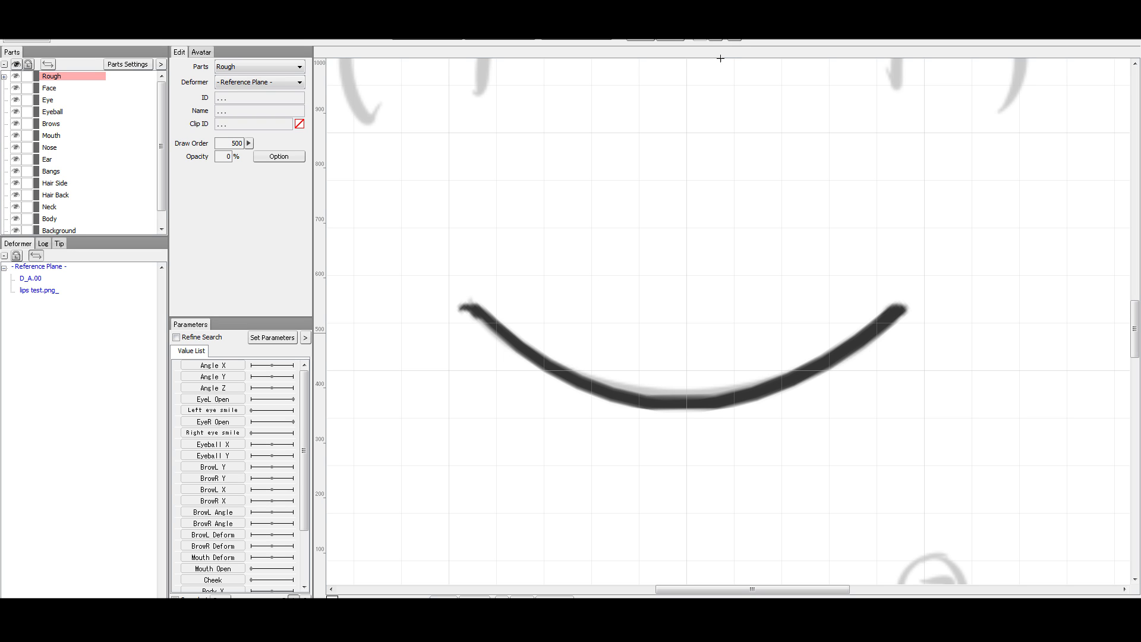
Lay a five-point deformation path along the curved mouth and pull its centre point far upward to form a wave.
click(529, 347)
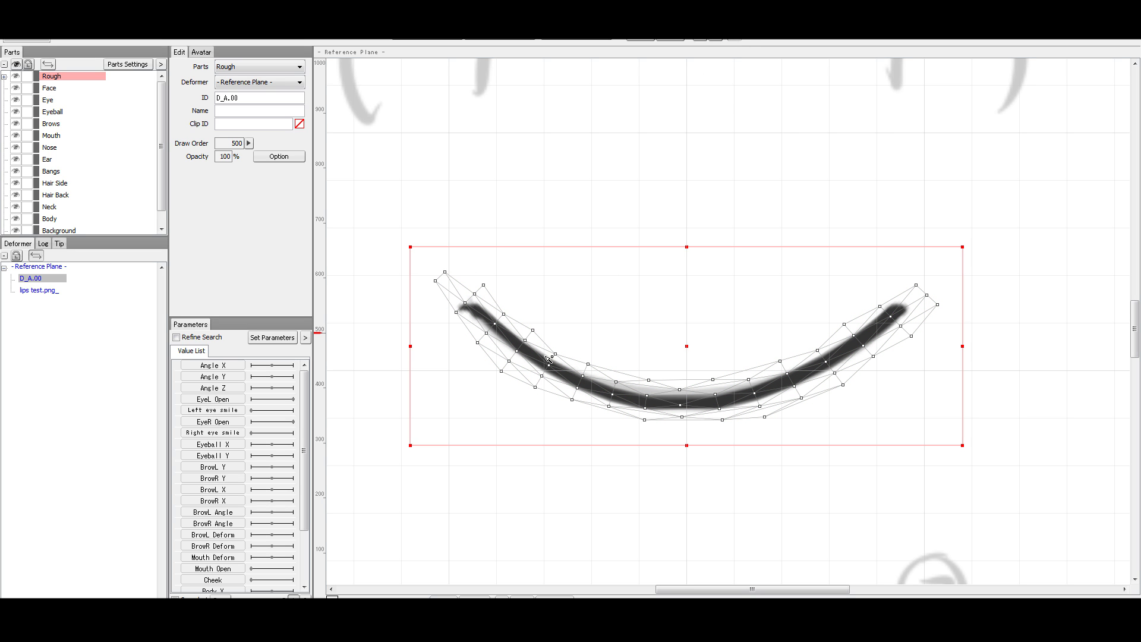
click(735, 41)
click(429, 265)
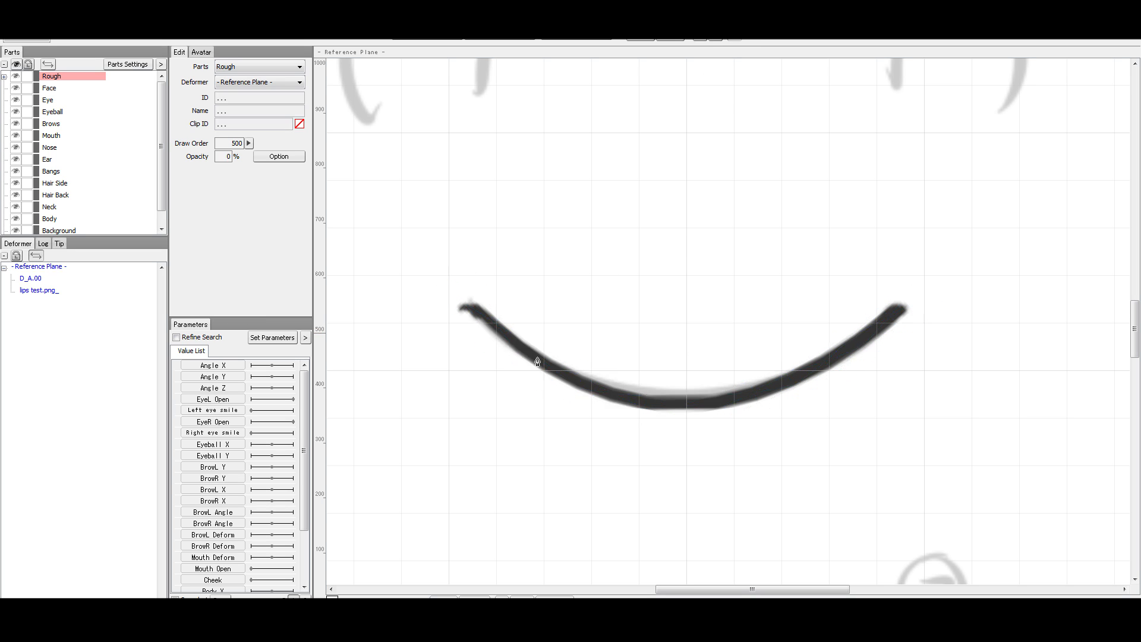
click(535, 361)
click(683, 404)
click(818, 368)
click(936, 282)
drag(683, 404, 687, 236)
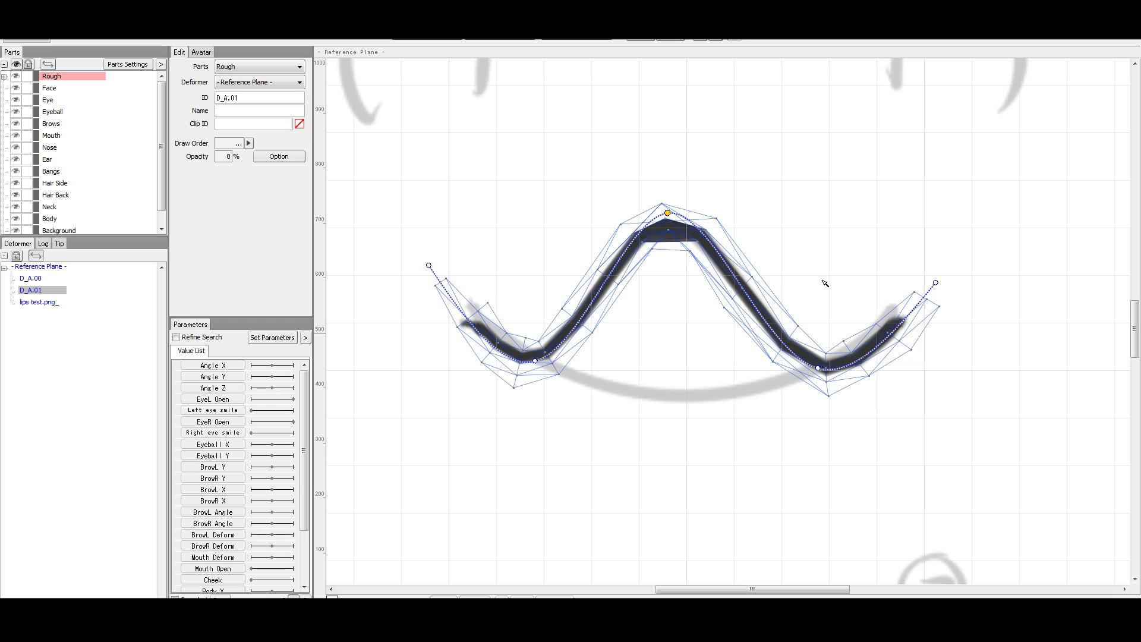
Undo the wave bend and remove the deformation path from the curved mouth.
key(ctrl+z)
key(ctrl+z)
key(ctrl+z)
key(ctrl+z)
key(ctrl+z)
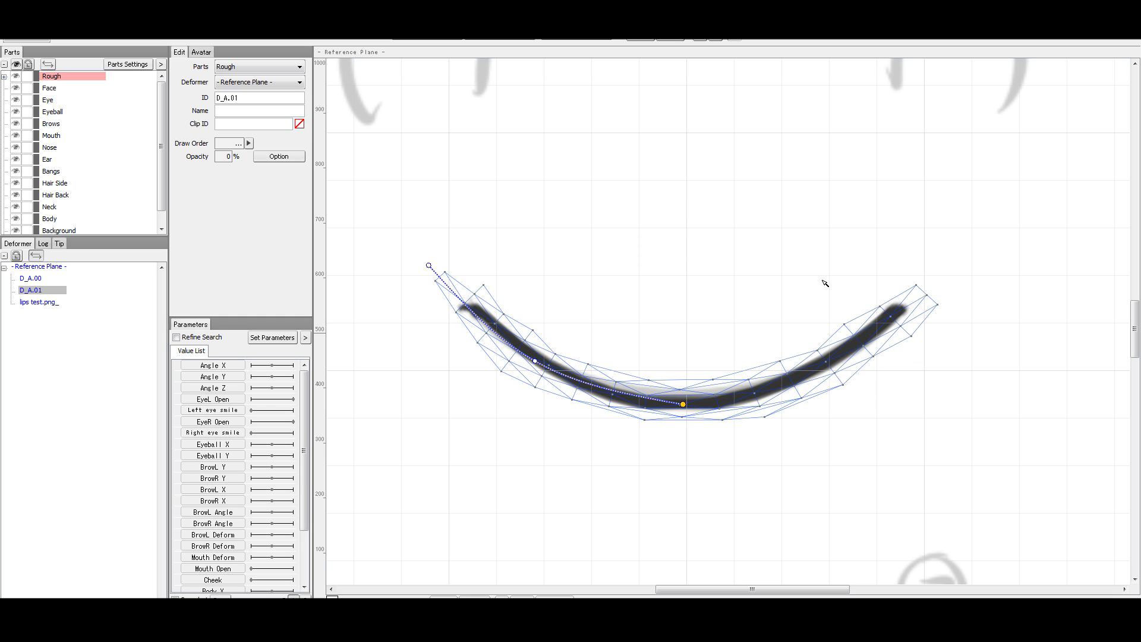
key(ctrl+z)
key(ctrl+z)
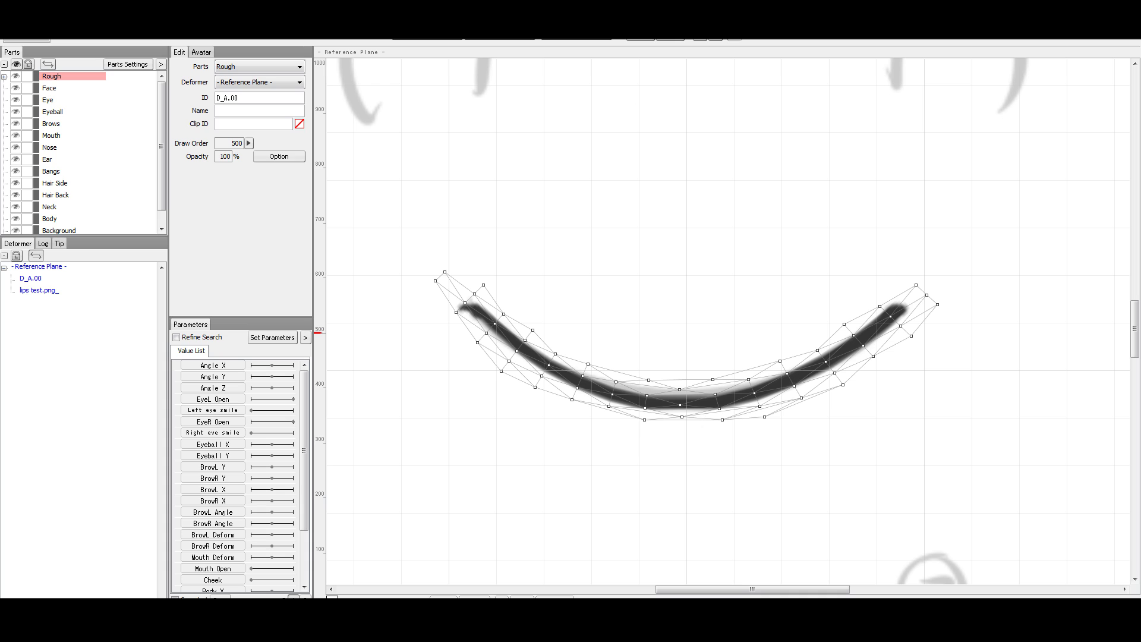
click(688, 399)
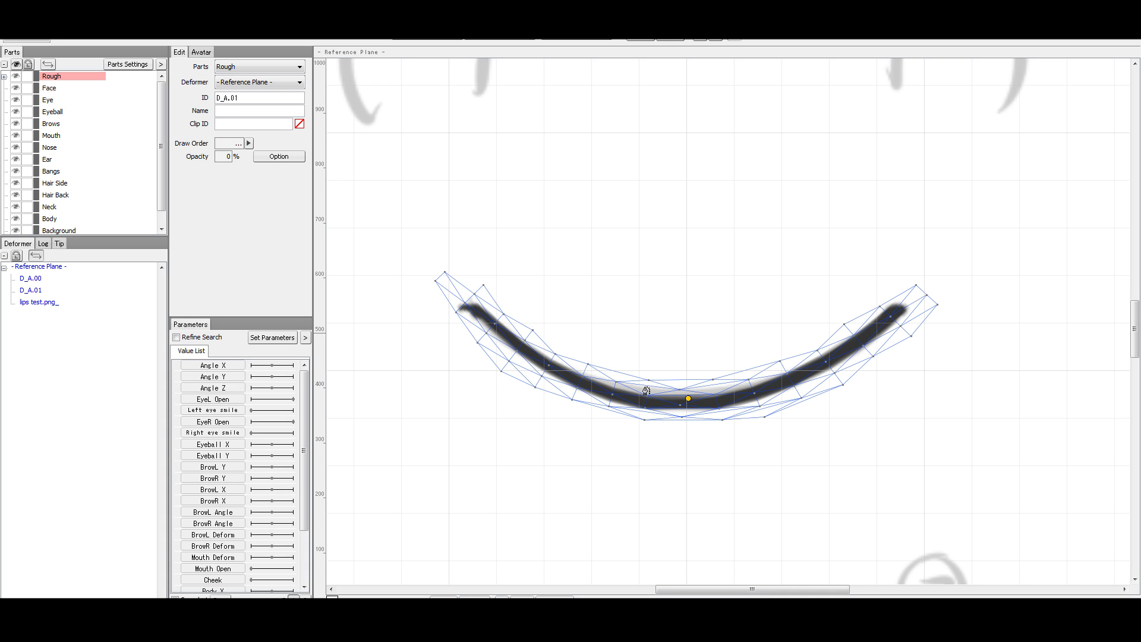
click(682, 407)
key(ctrl+z)
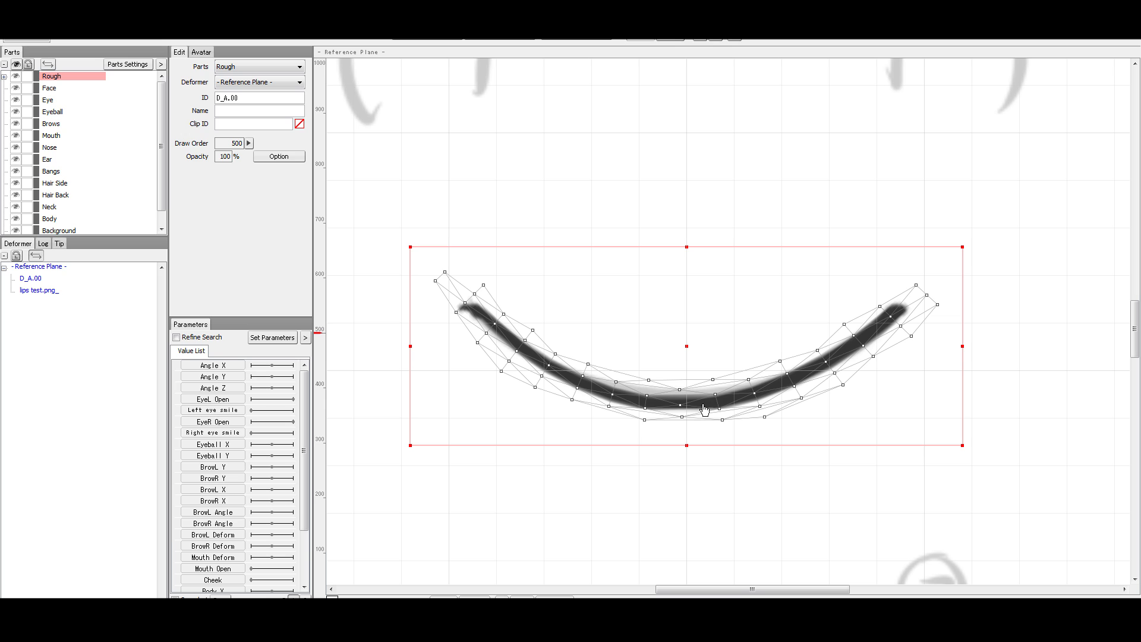
Open the curved mouth's mesh for editing, try erasing its left-end points, and discard the changes.
key(ctrl+e)
scroll(570, 275, up, 3)
scroll(494, 282, down, 1)
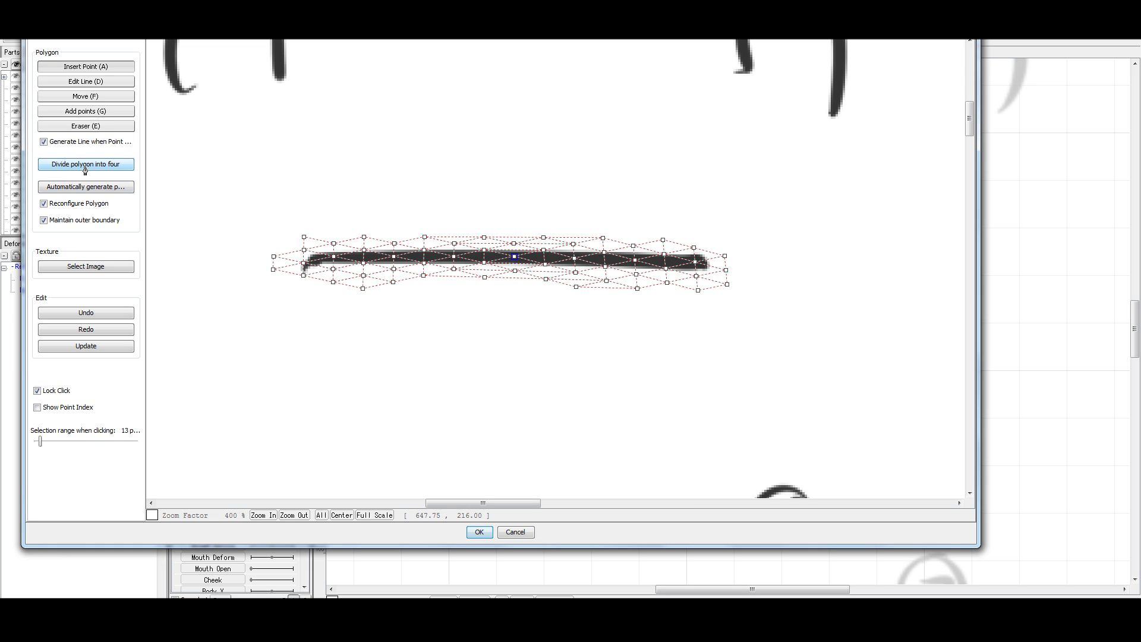
click(89, 127)
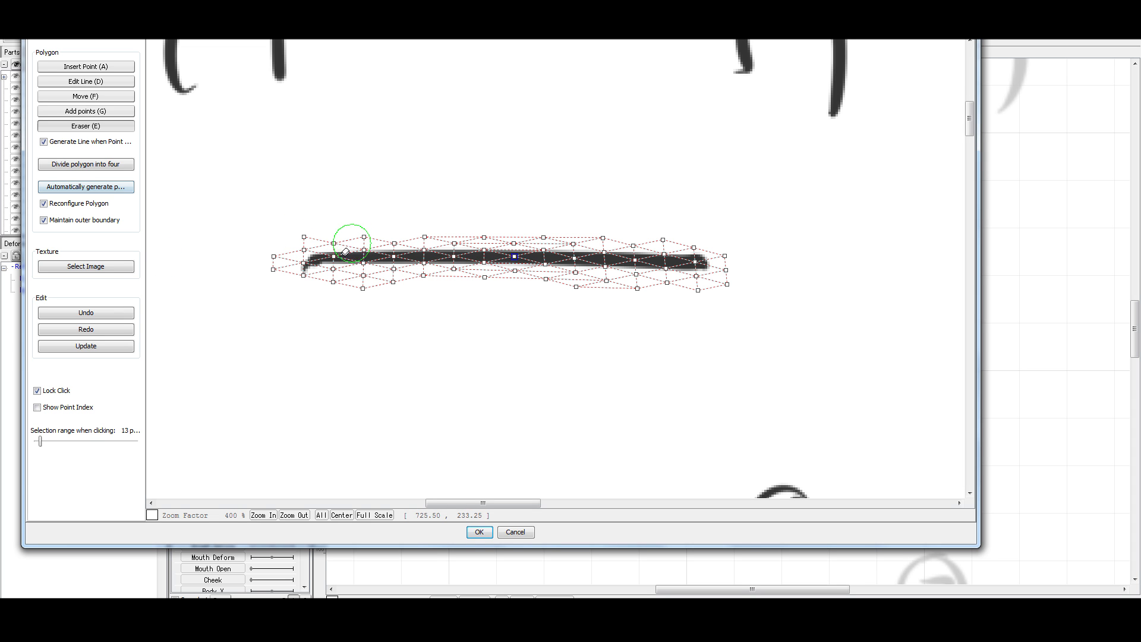
drag(304, 262, 365, 259)
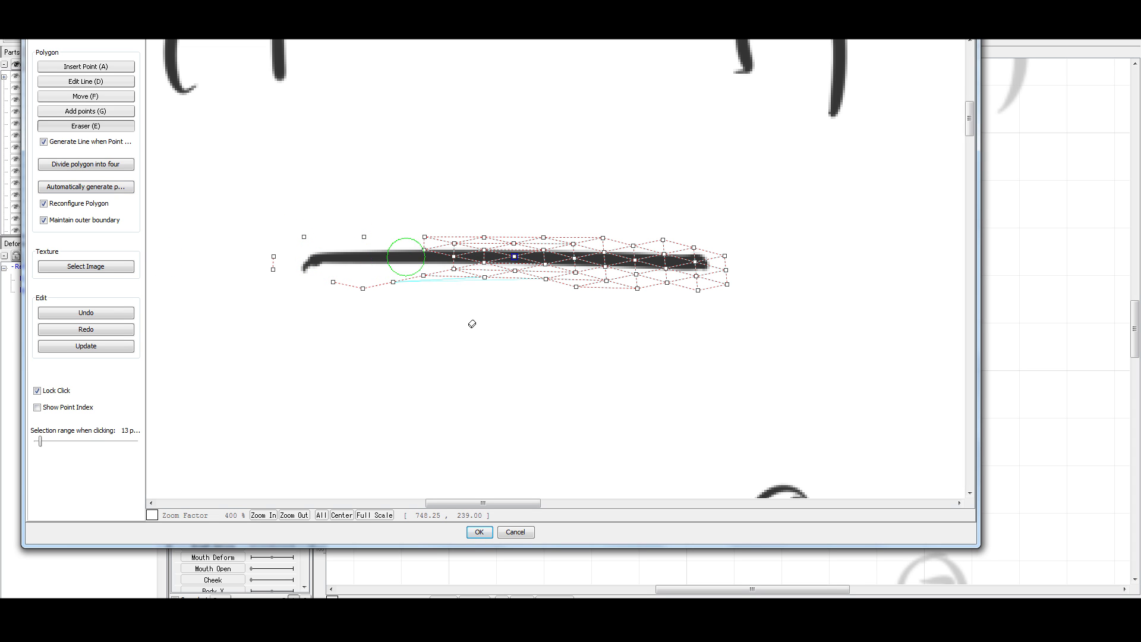
click(515, 532)
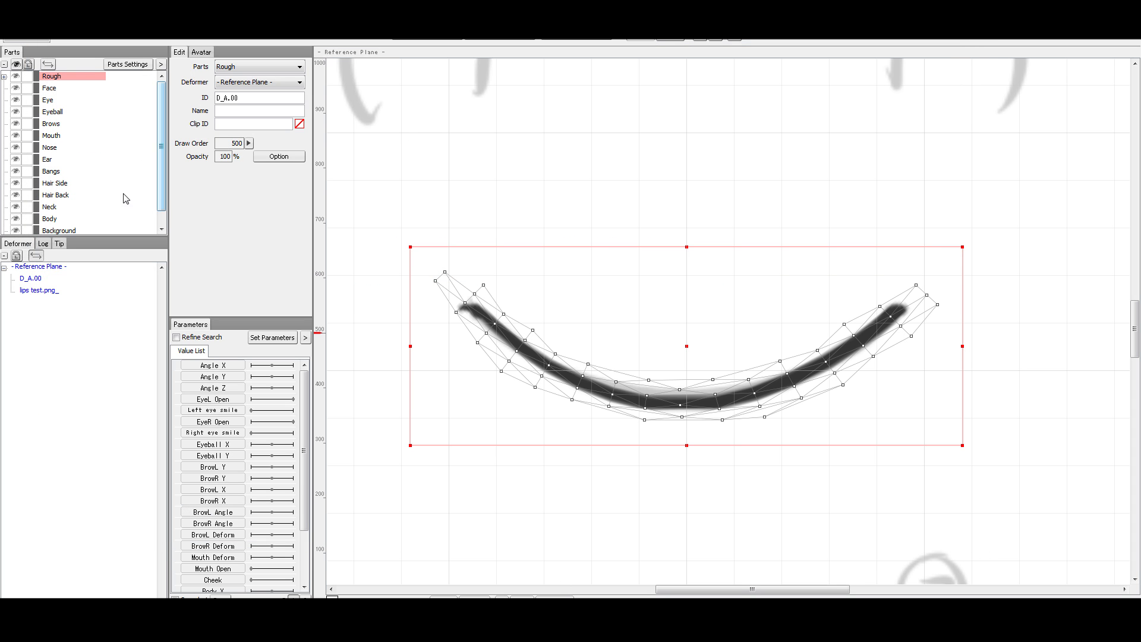
Hide the Rough part and open the sketch image's mesh for editing at face 1's straight mouth.
click(19, 75)
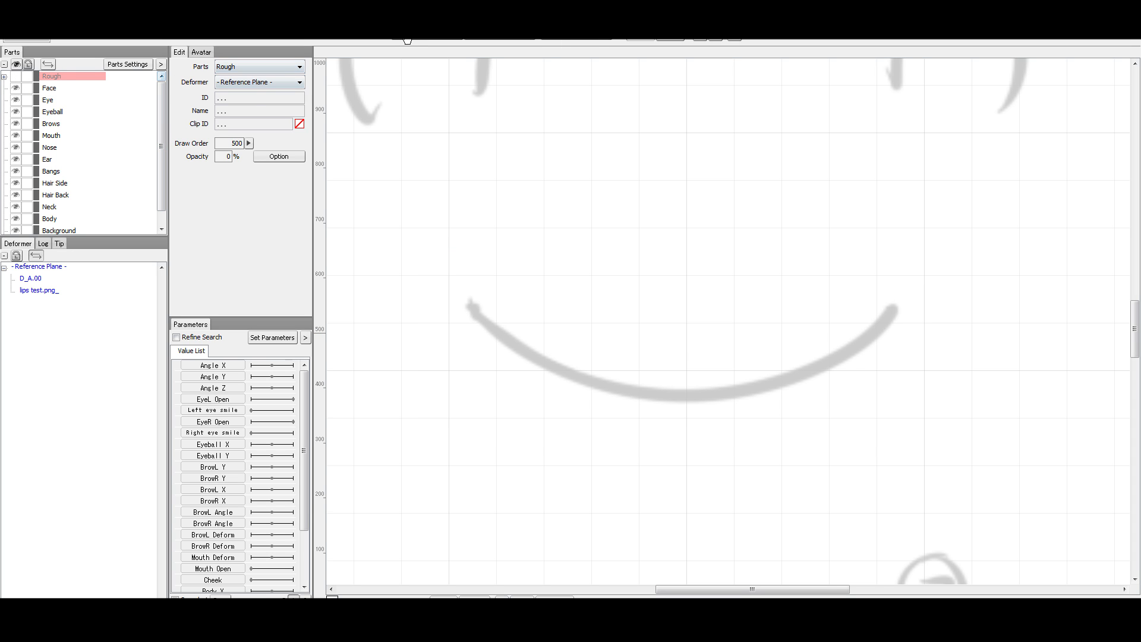
click(405, 36)
double_click(447, 174)
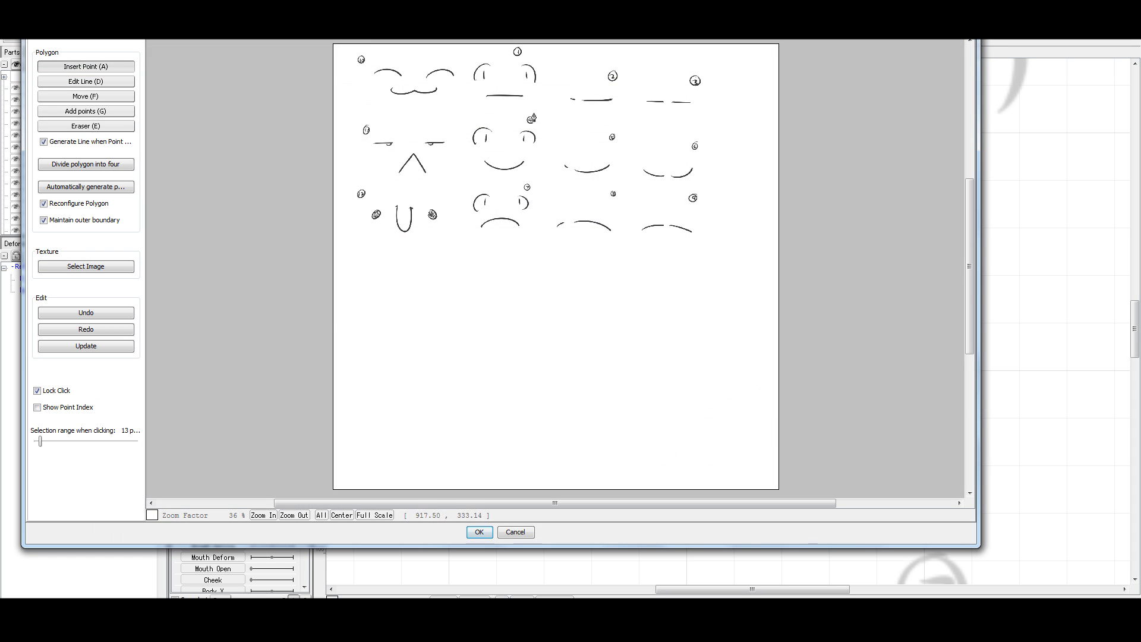
scroll(532, 118, up, 8)
scroll(484, 111, down, 4)
drag(431, 97, 584, 273)
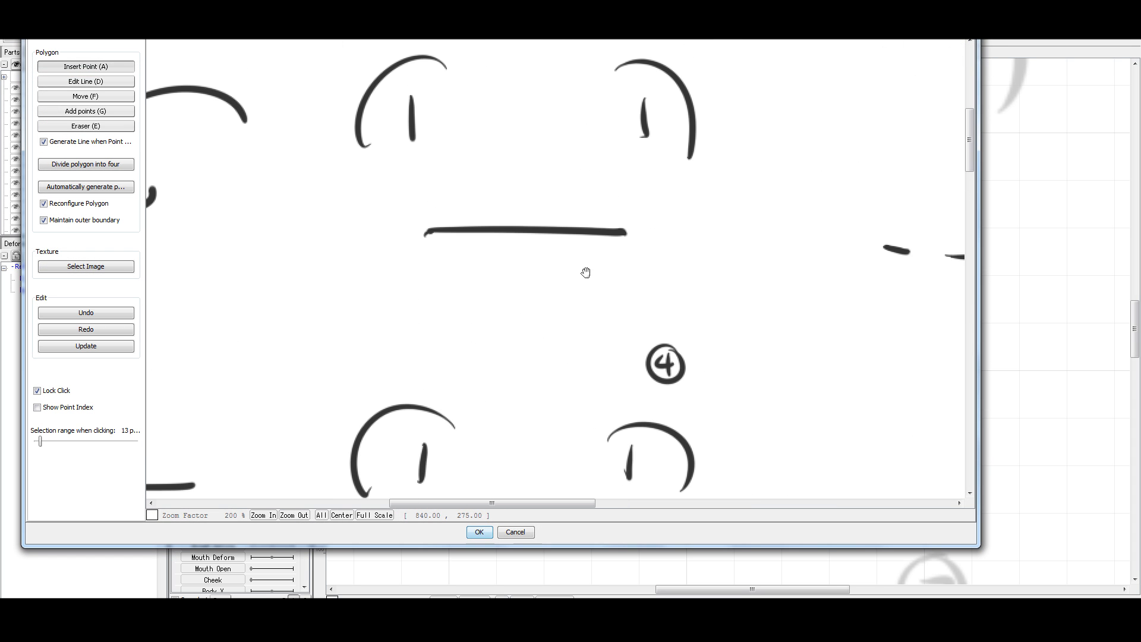
scroll(426, 236, up, 2)
scroll(426, 236, down, 1)
Place a row of seven mesh points just above the straight mouth line, extending slightly past both ends.
click(419, 205)
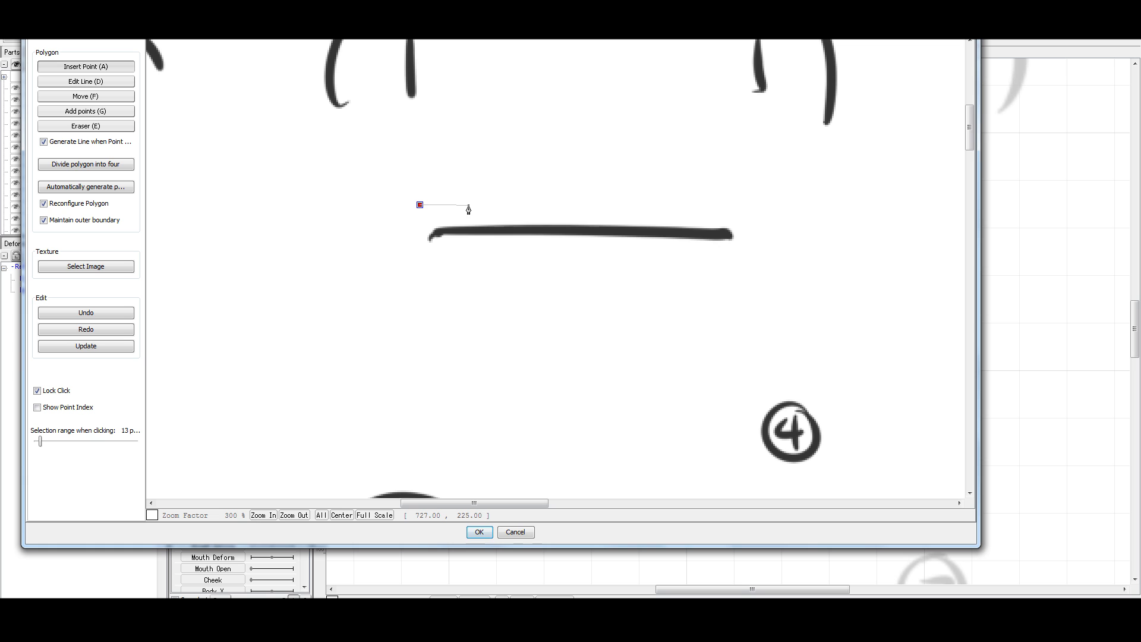
click(523, 203)
click(583, 202)
click(645, 202)
click(703, 204)
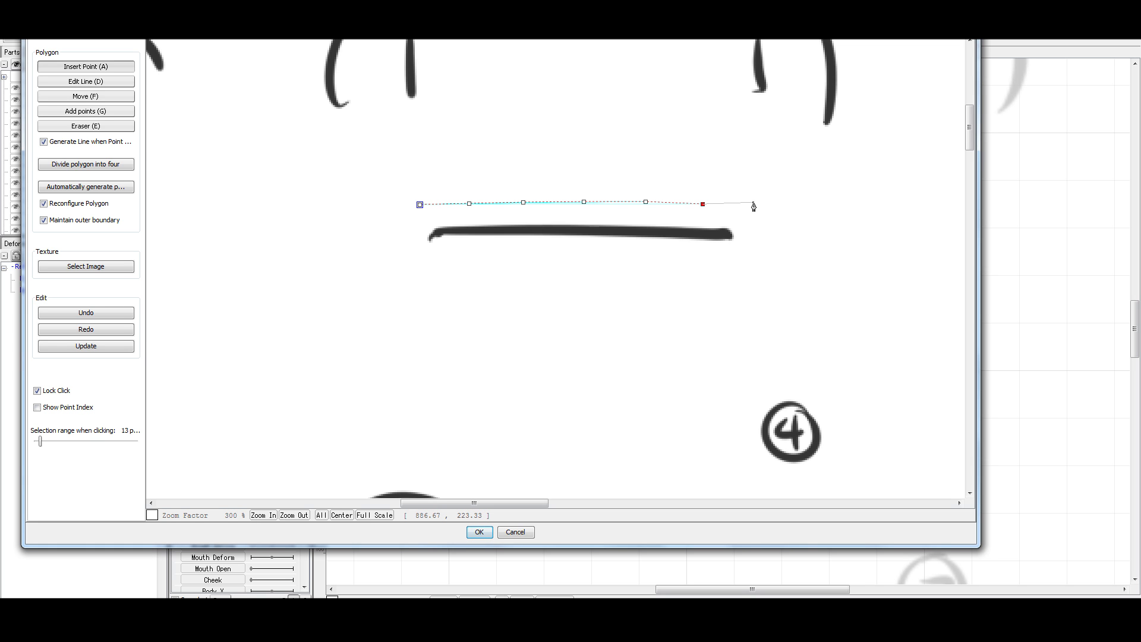
click(766, 204)
Continue the mesh with a row of eight points running back along the mouth line itself.
click(767, 233)
click(731, 233)
click(668, 234)
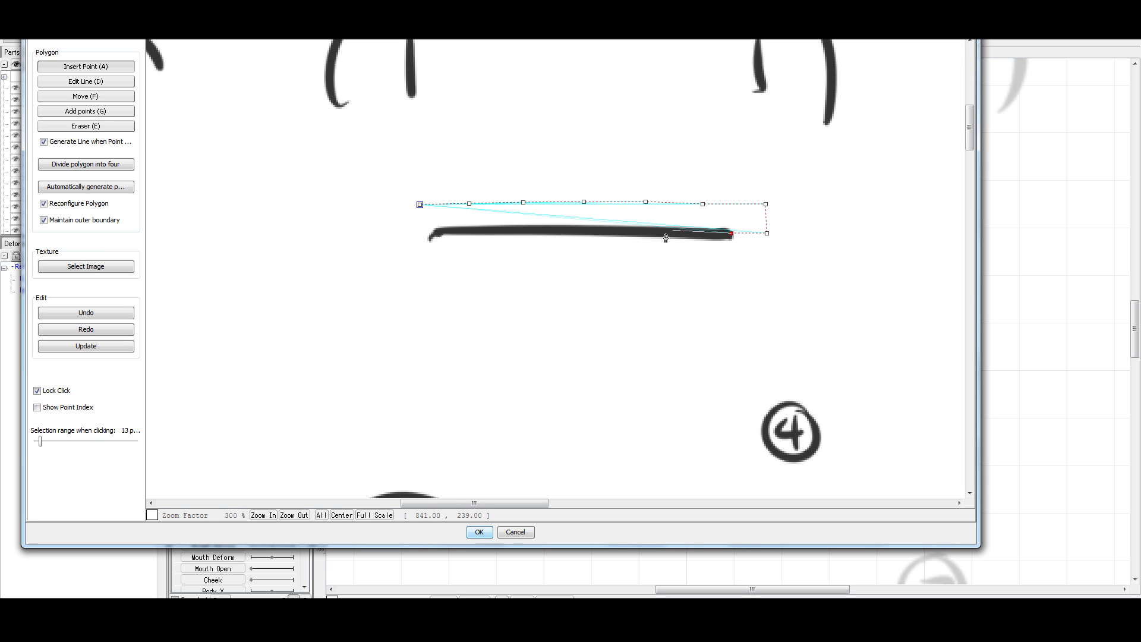
click(613, 232)
click(555, 231)
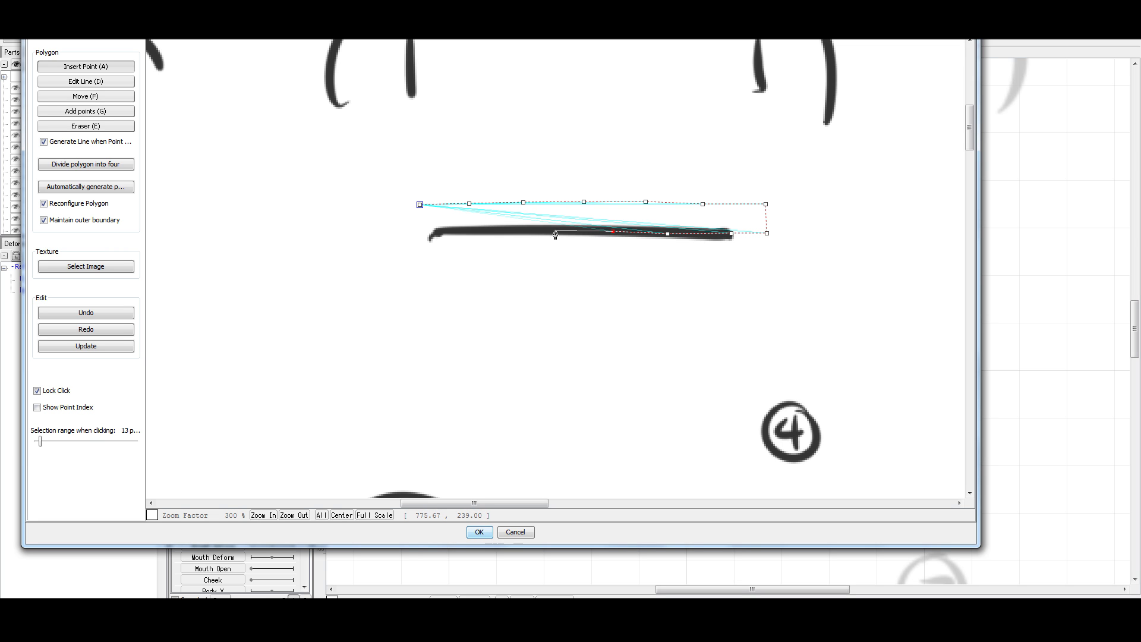
click(499, 230)
click(458, 230)
click(421, 233)
Add a row of eight mesh points just below the mouth line, ending past its right tip.
click(422, 263)
click(481, 255)
click(529, 256)
click(584, 254)
click(648, 255)
click(704, 259)
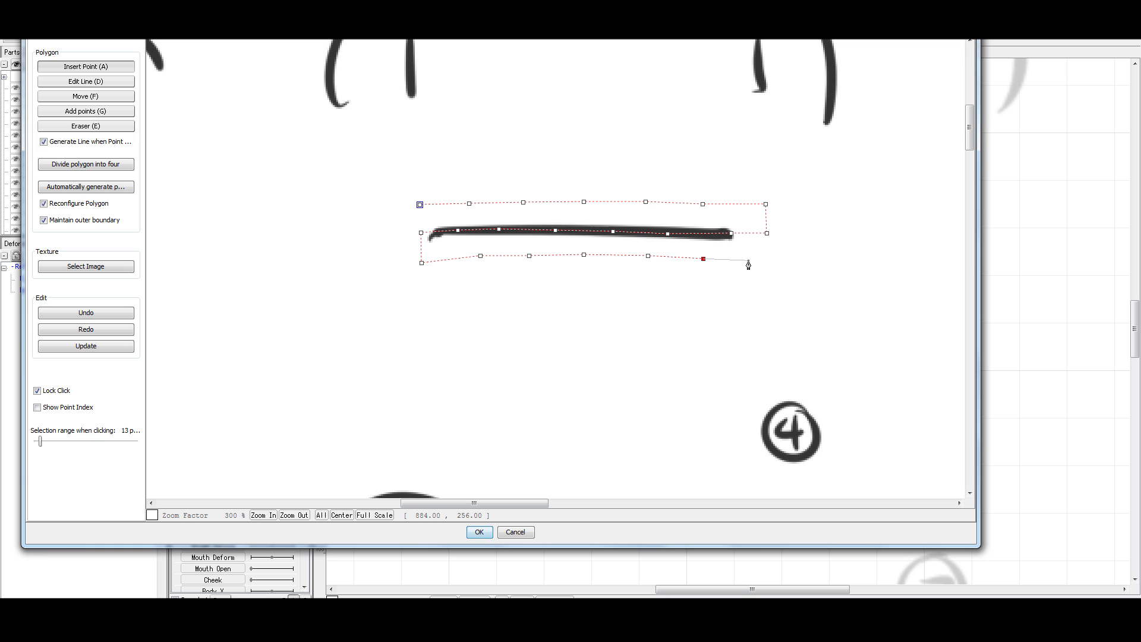
click(767, 265)
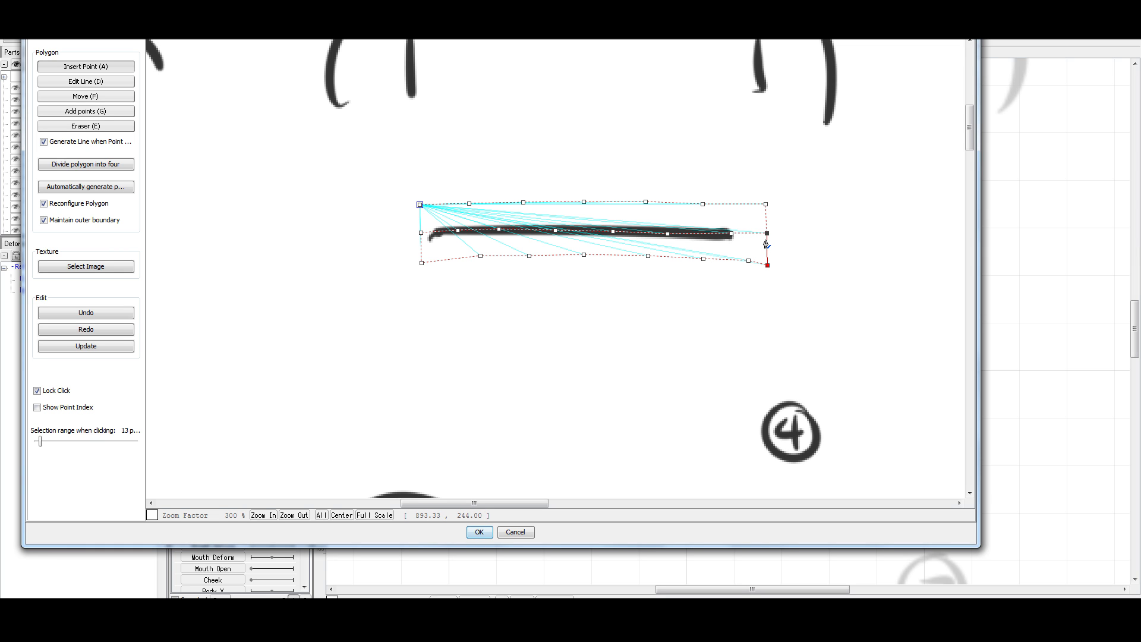
Connect the lower and middle rows of points with zigzag lines to form triangles along the whole mouth.
click(747, 262)
click(748, 261)
click(731, 233)
click(704, 259)
click(668, 234)
click(648, 256)
click(613, 231)
click(584, 255)
click(555, 230)
click(529, 255)
click(499, 230)
click(480, 256)
click(458, 230)
click(421, 262)
click(422, 232)
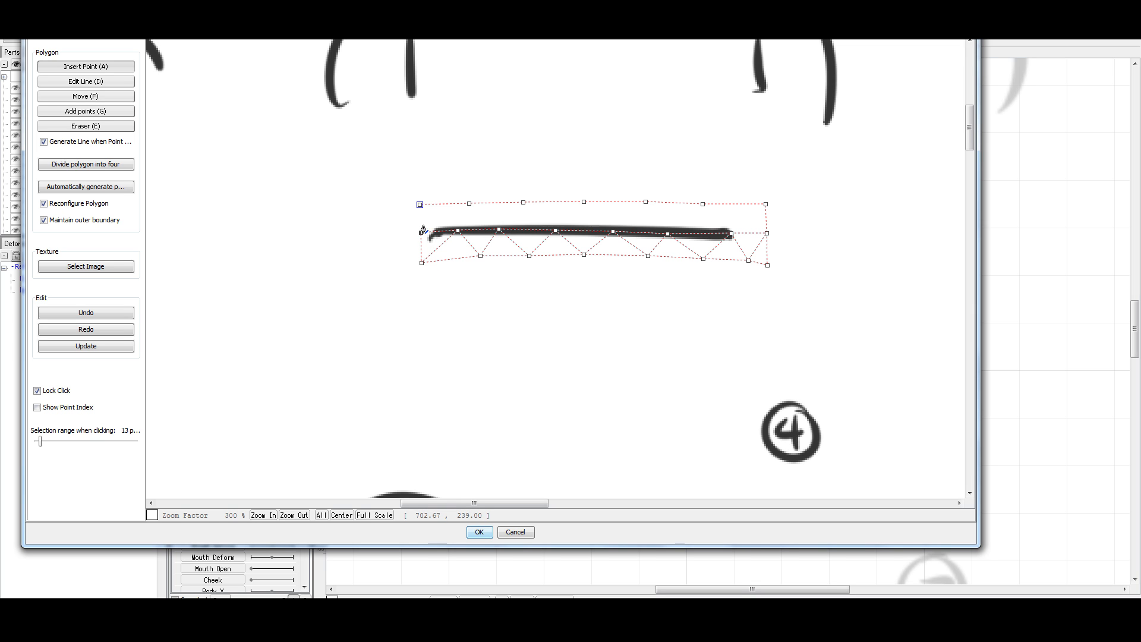
Connect the middle and upper rows of points with zigzag lines to complete the upper triangles.
click(421, 204)
click(463, 231)
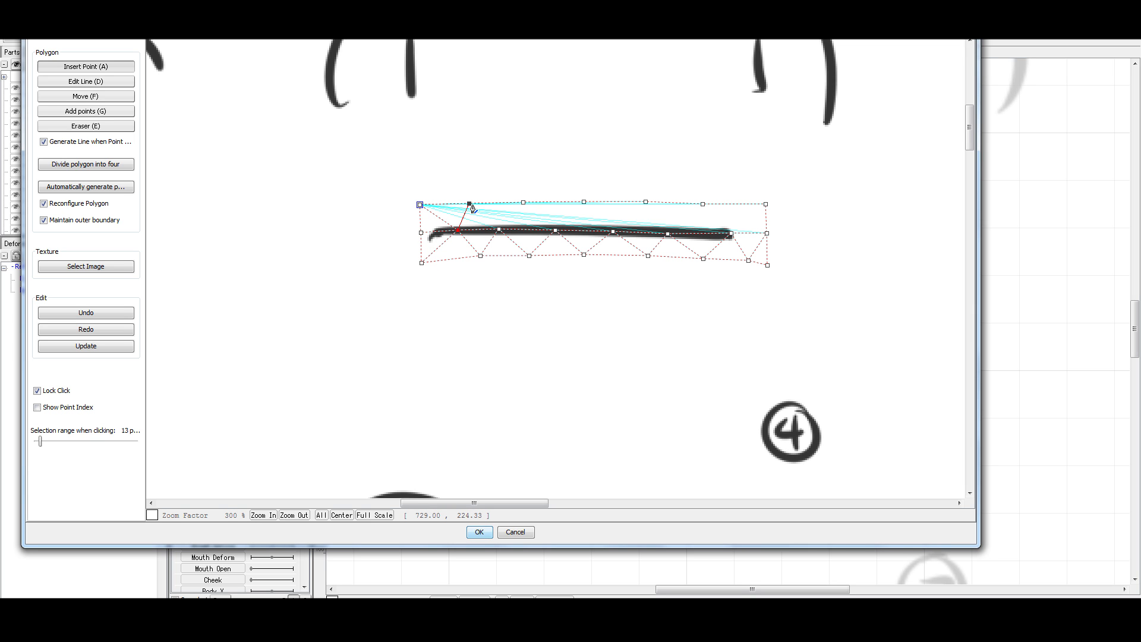
click(470, 205)
click(498, 230)
click(523, 203)
click(555, 230)
click(584, 202)
click(613, 231)
click(646, 202)
click(669, 234)
click(703, 205)
click(731, 234)
click(766, 205)
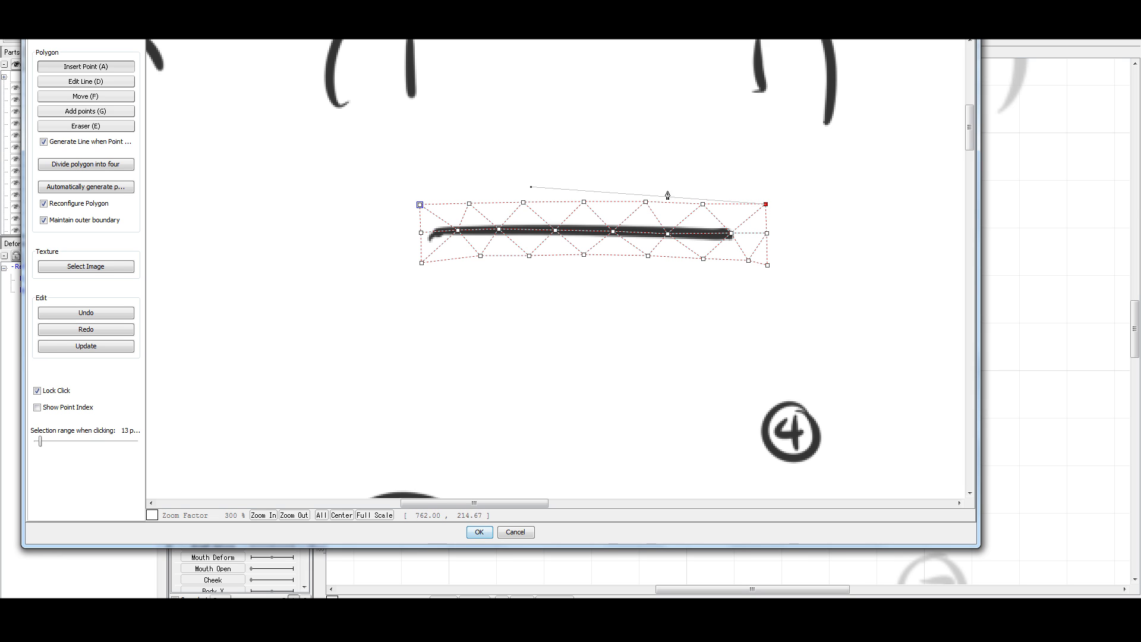
Try adding extra points above the mesh's upper edge, and undo them.
click(733, 172)
click(704, 204)
key(ctrl)
key(ctrl+z)
key(ctrl+z)
Confirm the new straight mouth mesh and make the Rough part visible again.
click(585, 203)
click(478, 533)
scroll(795, 295, down, 6)
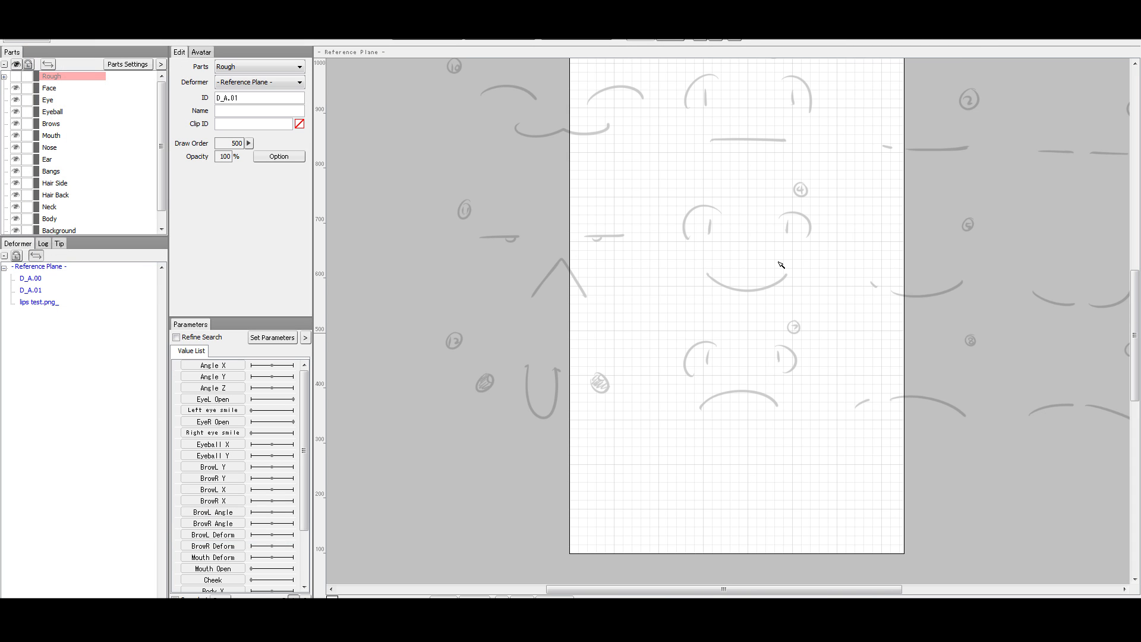
scroll(874, 256, up, 3)
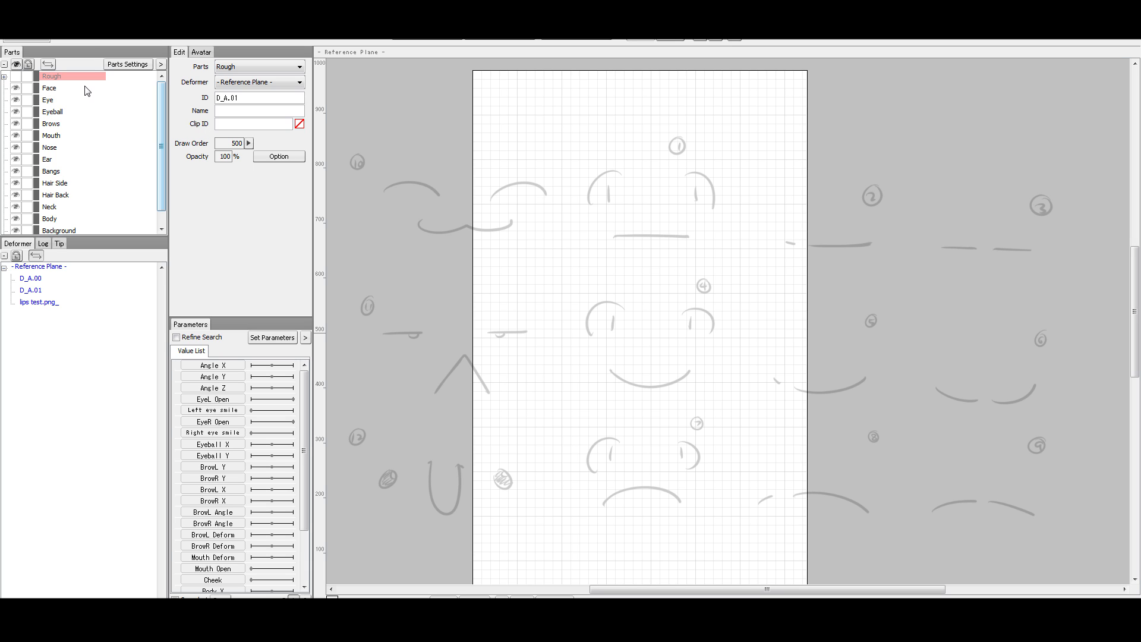
click(15, 76)
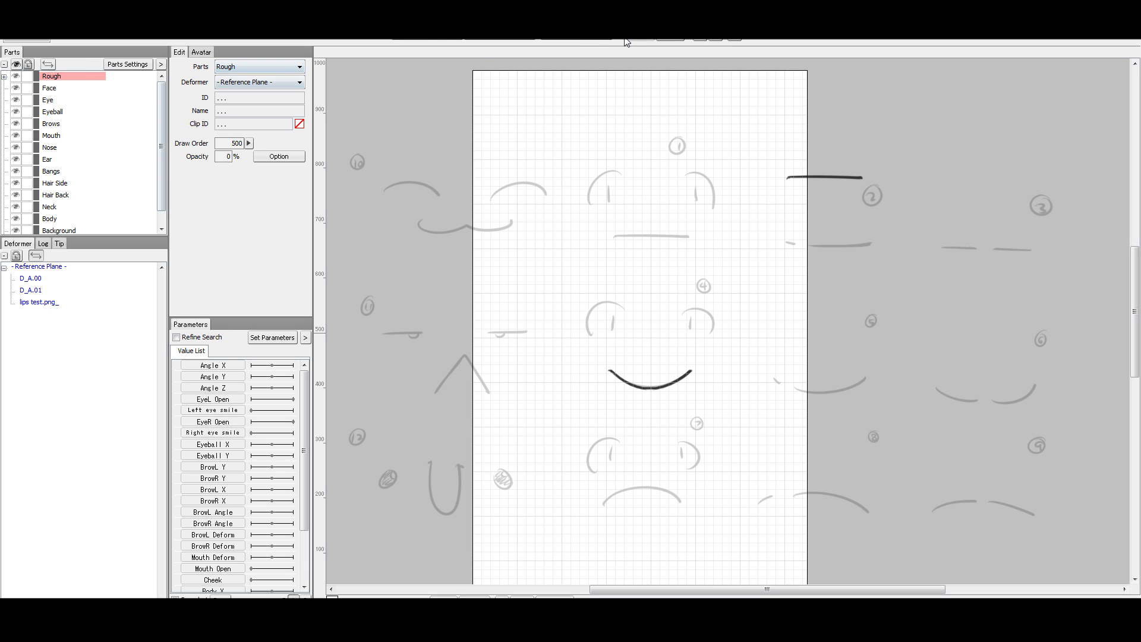
Hide the curved mouth D_A.00 inside Rough and move the straight mouth D_A.01 onto face 4's smile sketch.
click(5, 76)
click(11, 88)
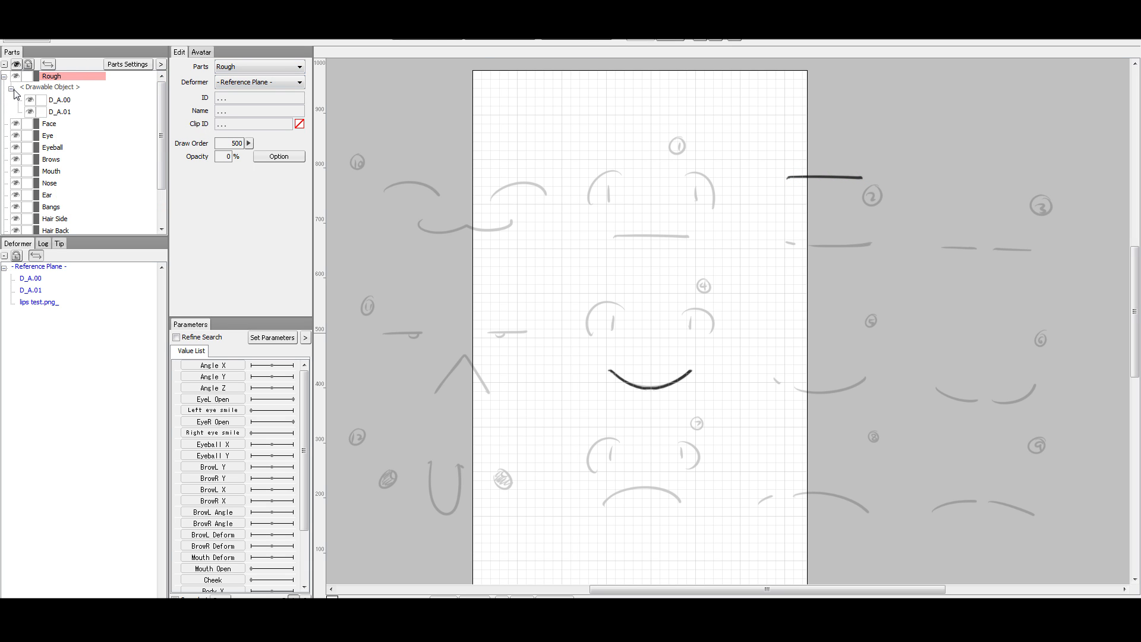
click(29, 112)
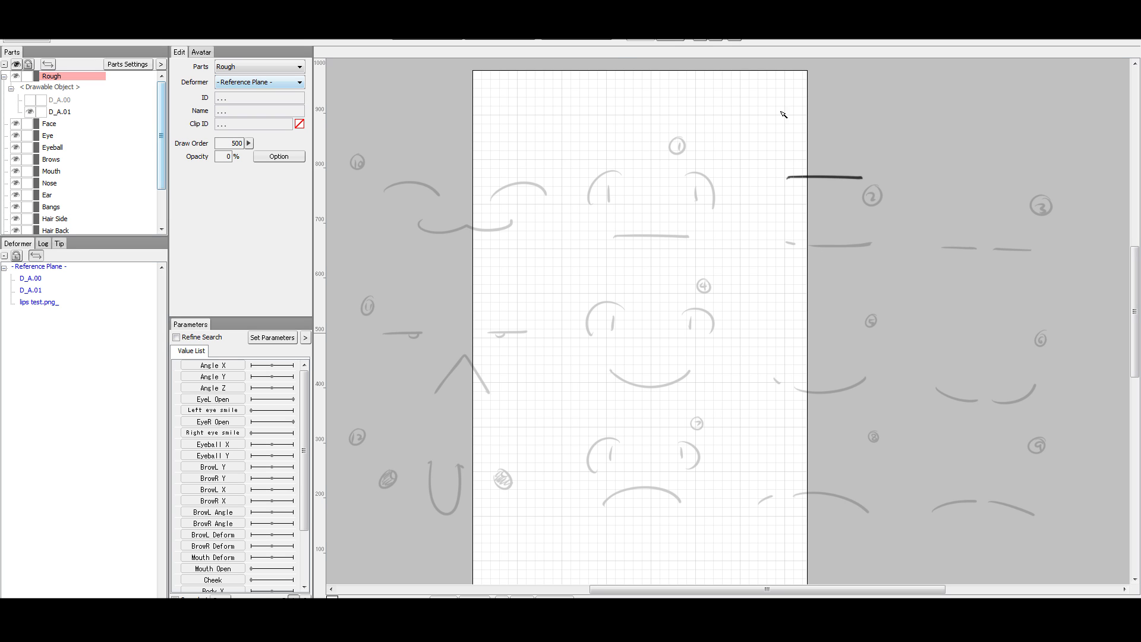
click(824, 177)
mouse_move(823, 177)
mouse_down()
mouse_move(645, 373)
mouse_move(663, 353)
mouse_up()
scroll(654, 371, up, 3)
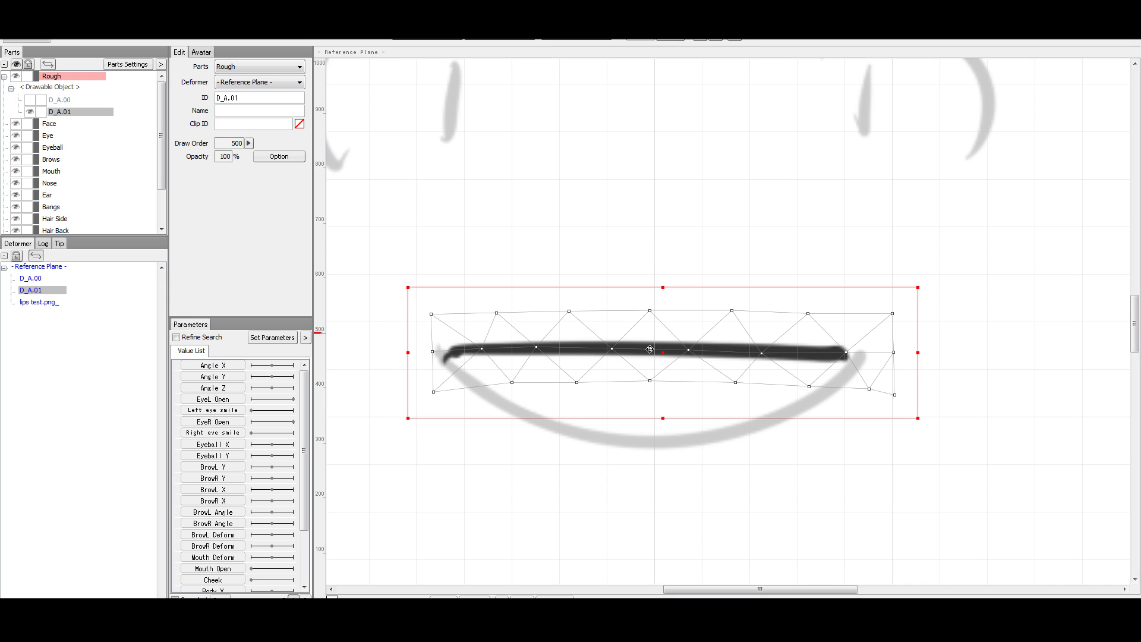
Show D_A.00 again and select the curved and straight mouths in turn to compare their meshes.
click(30, 100)
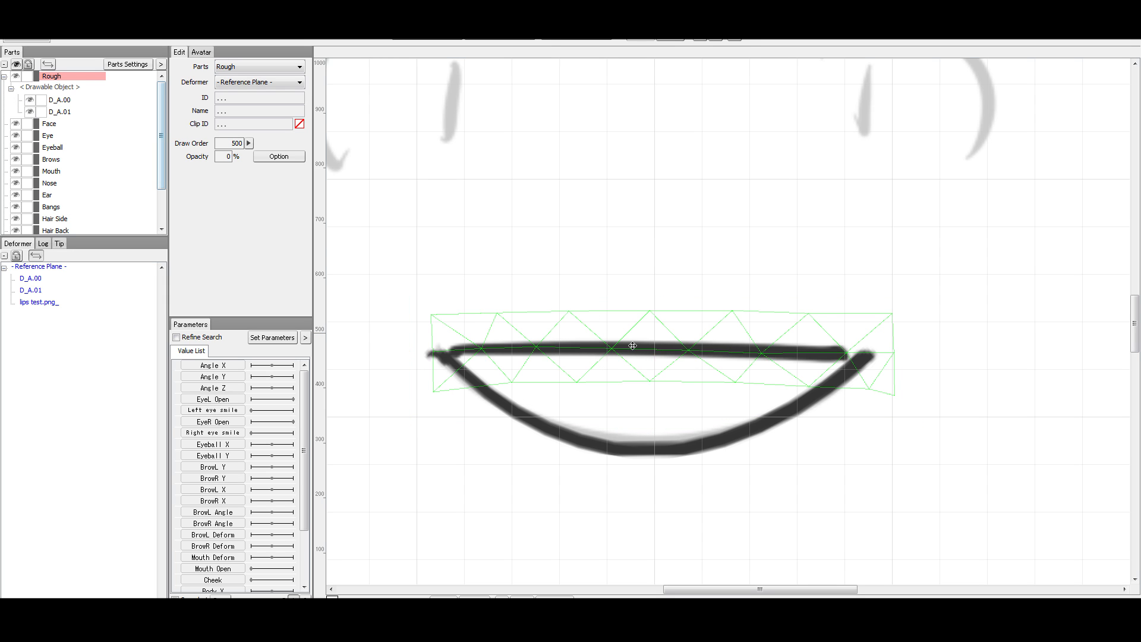
click(641, 443)
click(662, 344)
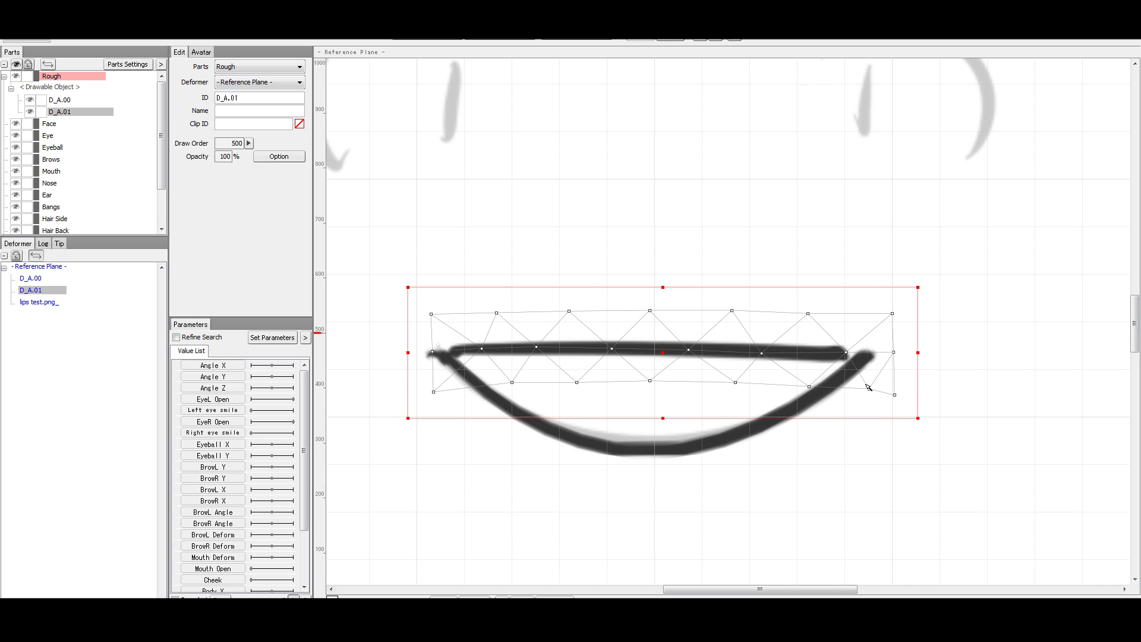
click(602, 442)
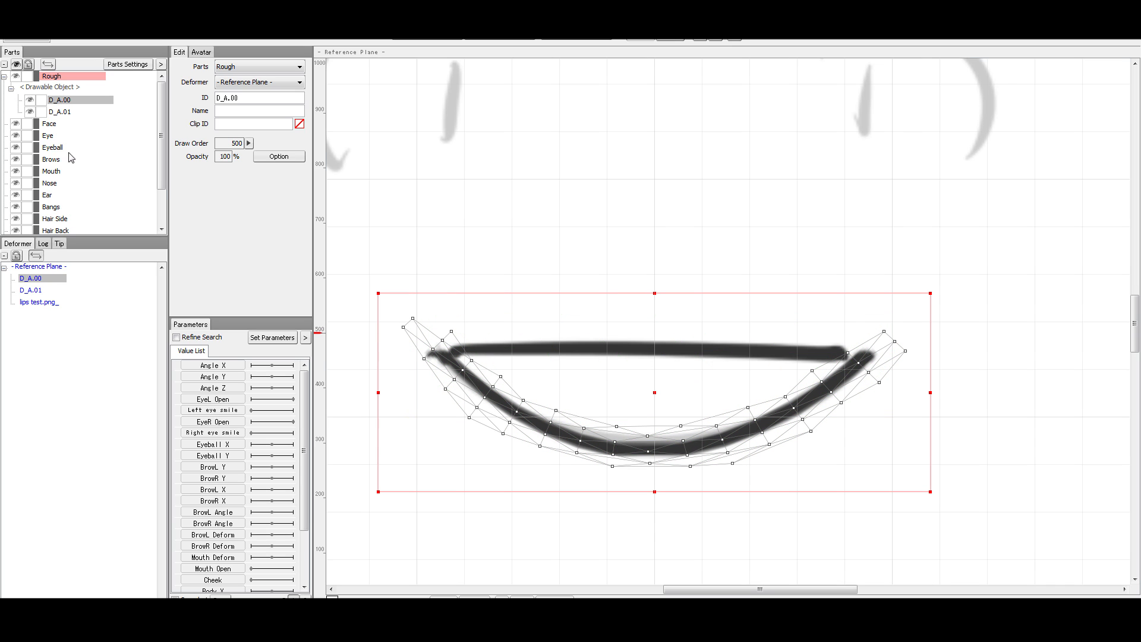
Lock D_A.00 and select D_A.01 to demonstrate locking, and unlock and reselect D_A.00.
click(43, 112)
click(42, 104)
click(43, 113)
click(59, 113)
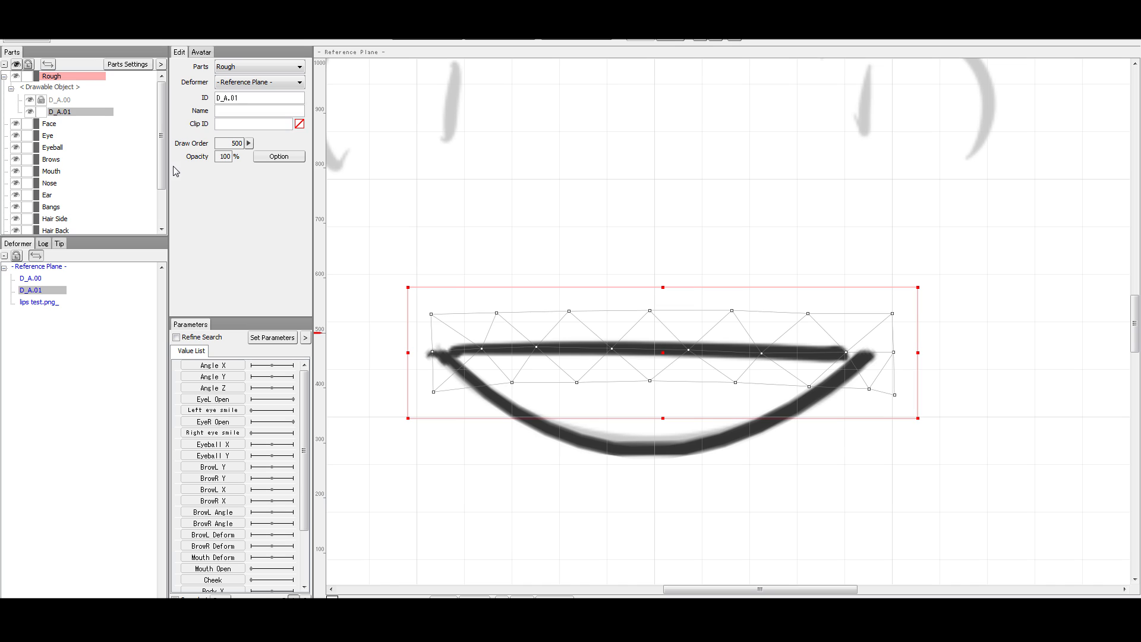
click(43, 100)
click(60, 101)
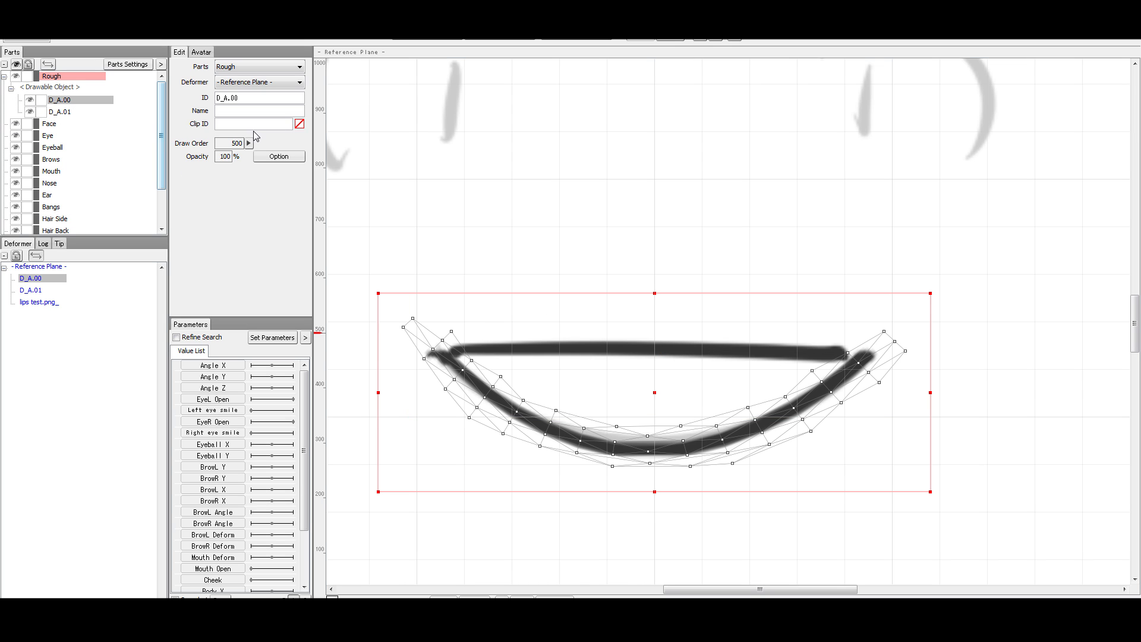
Lock and hide D_A.00, and lay a three-point deformation path along the straight mouth D_A.01.
click(41, 100)
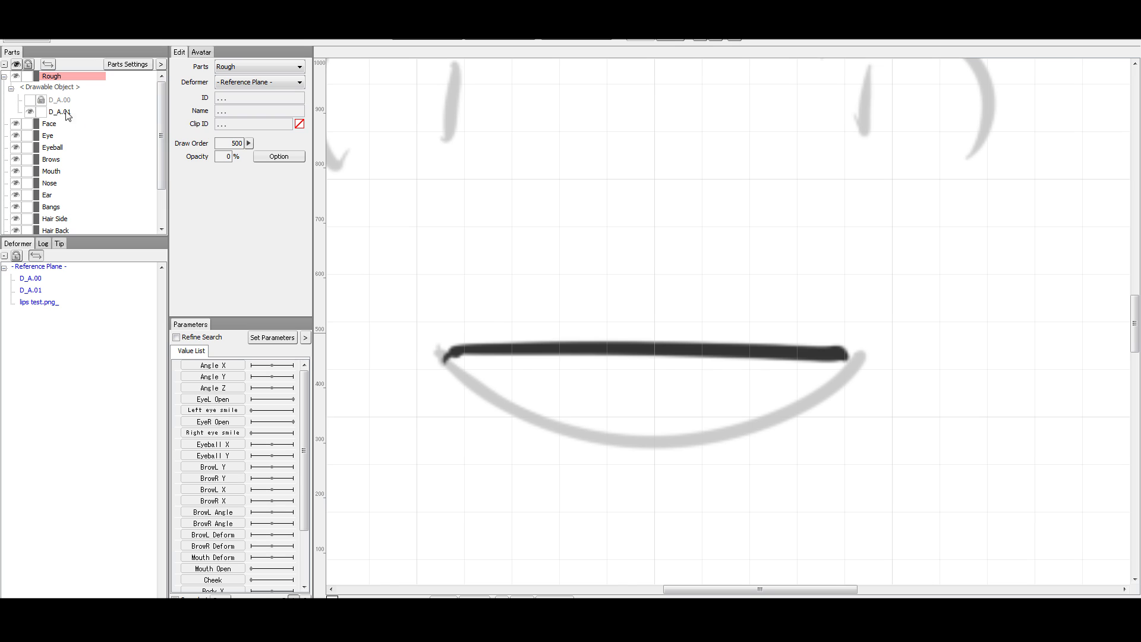
click(66, 113)
click(735, 41)
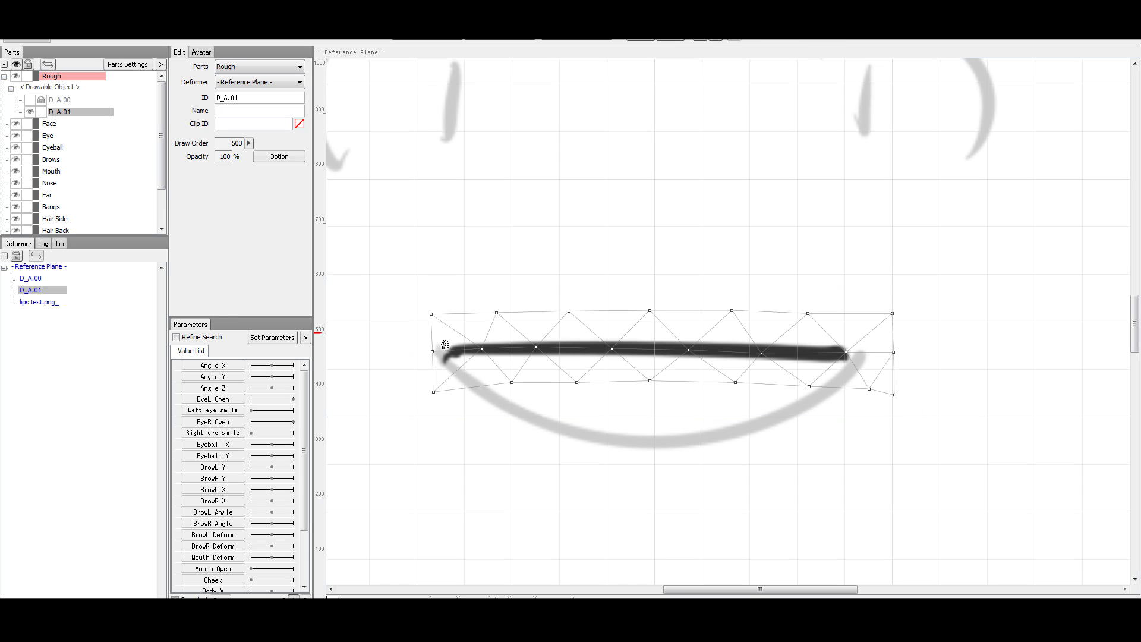
click(416, 348)
click(660, 349)
click(915, 355)
Bend the deformation path so D_A.01 follows face 4's smile sketch, adding a path point on each side and adjusting the right one.
drag(662, 349, 642, 444)
drag(418, 350, 413, 325)
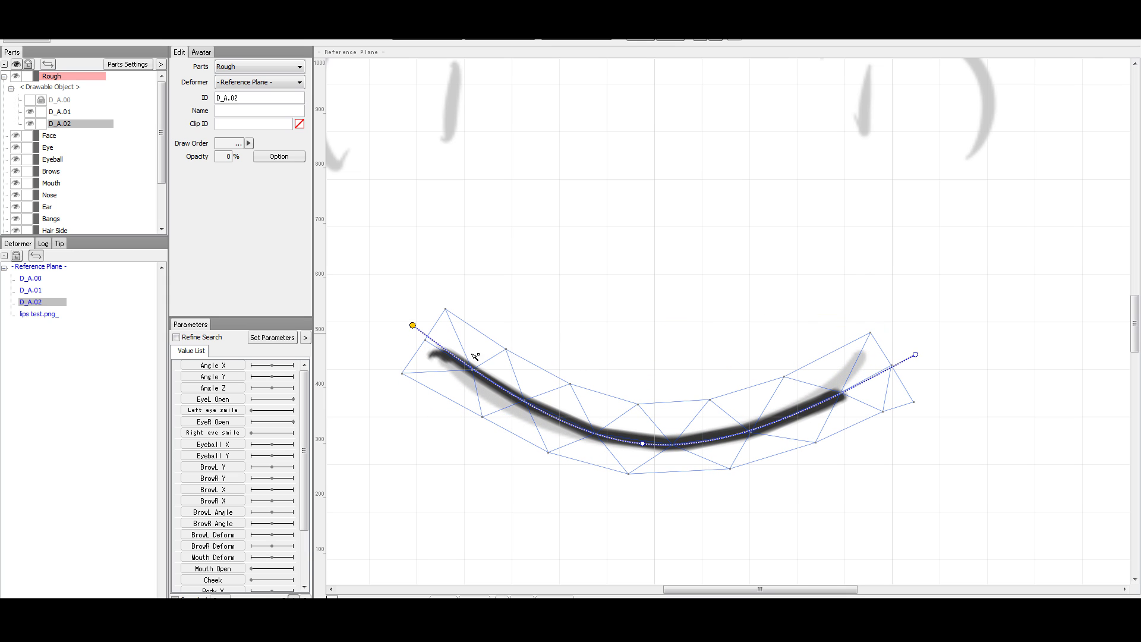
click(525, 413)
drag(918, 353, 942, 285)
click(801, 394)
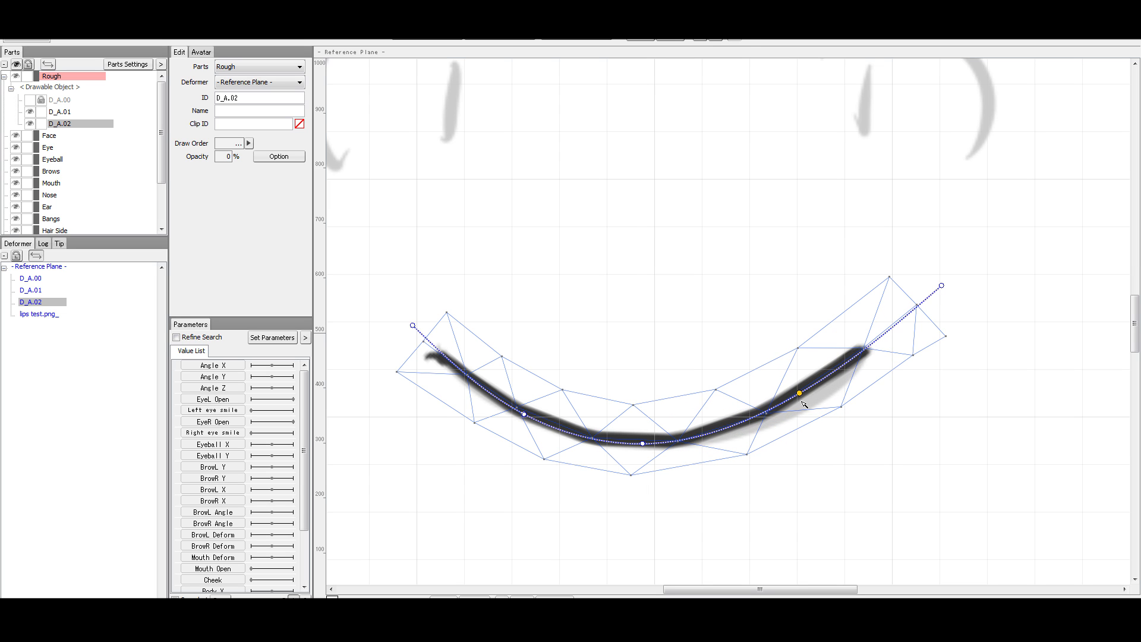
drag(800, 394, 826, 391)
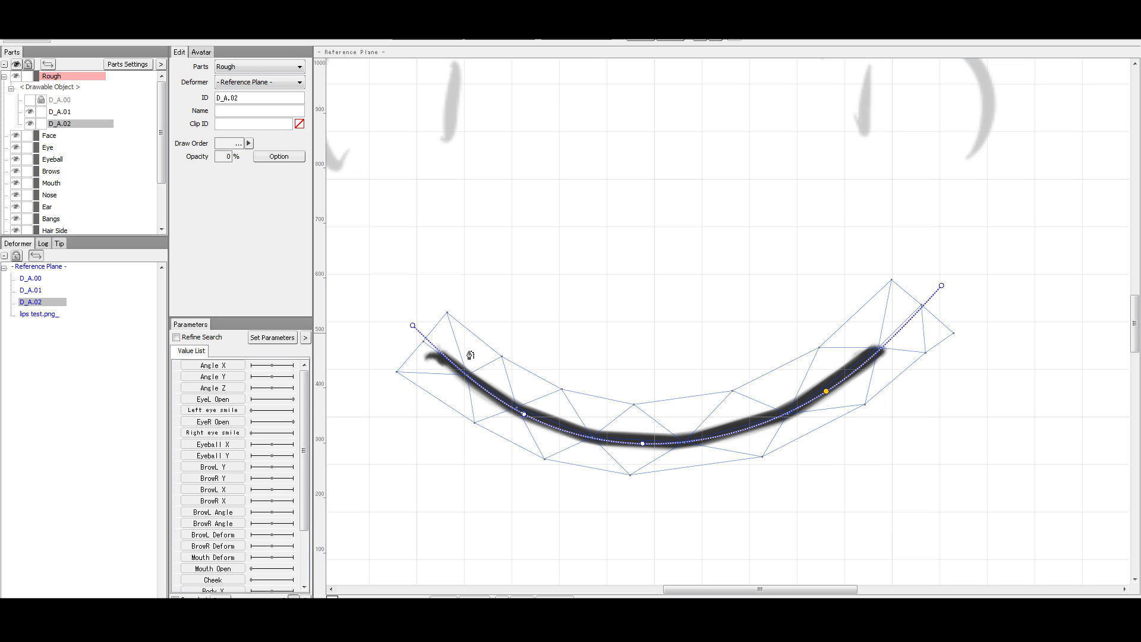
Delete the deformation path and reposition D_A.01's centre-line mesh vertices along the lower and right parts of the smile.
click(826, 392)
key(Delete)
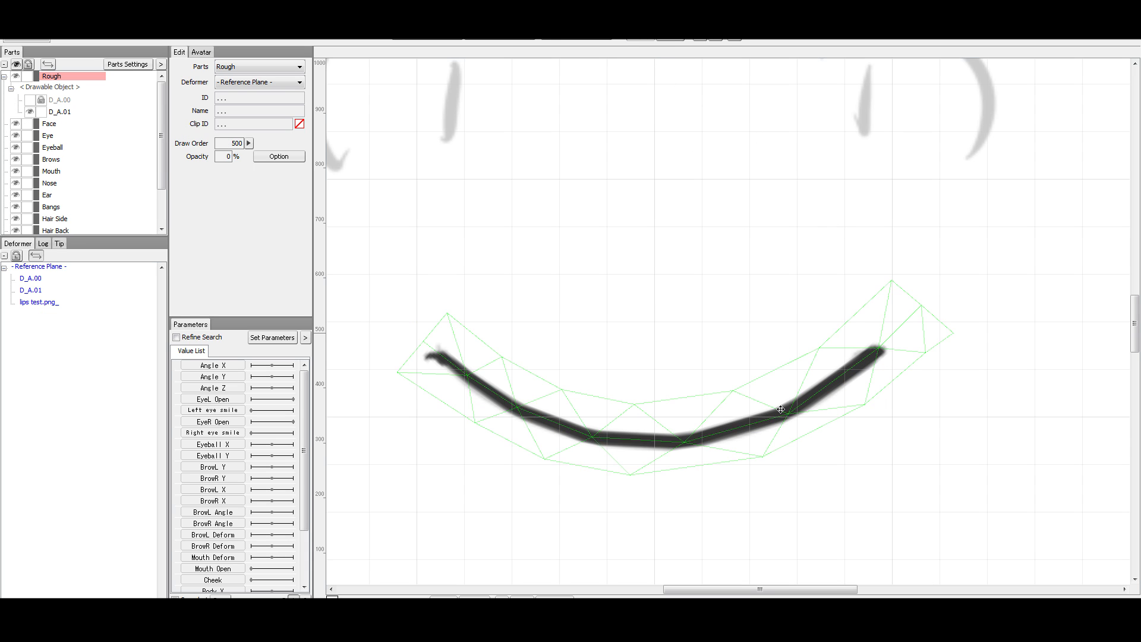
click(780, 410)
drag(797, 409, 799, 406)
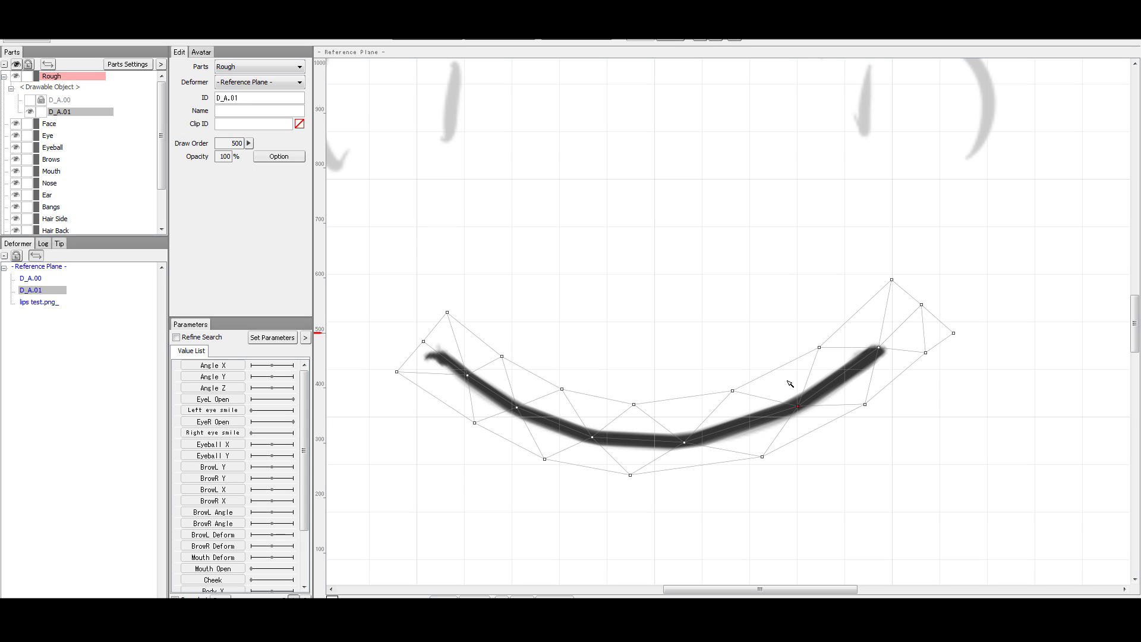
drag(685, 442, 708, 441)
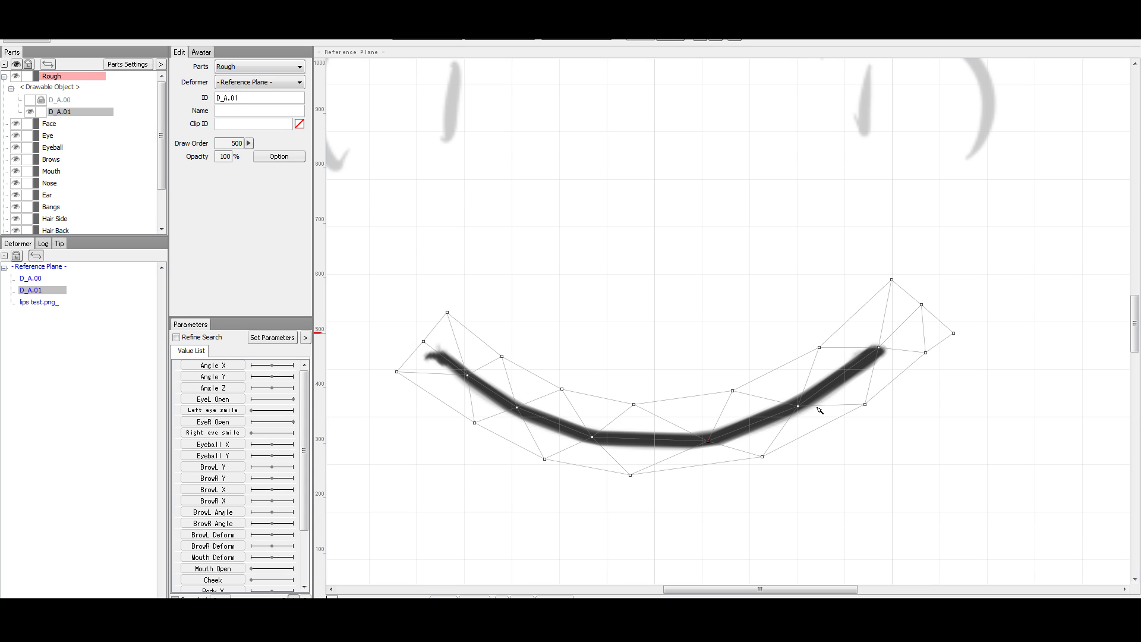
drag(812, 408, 827, 400)
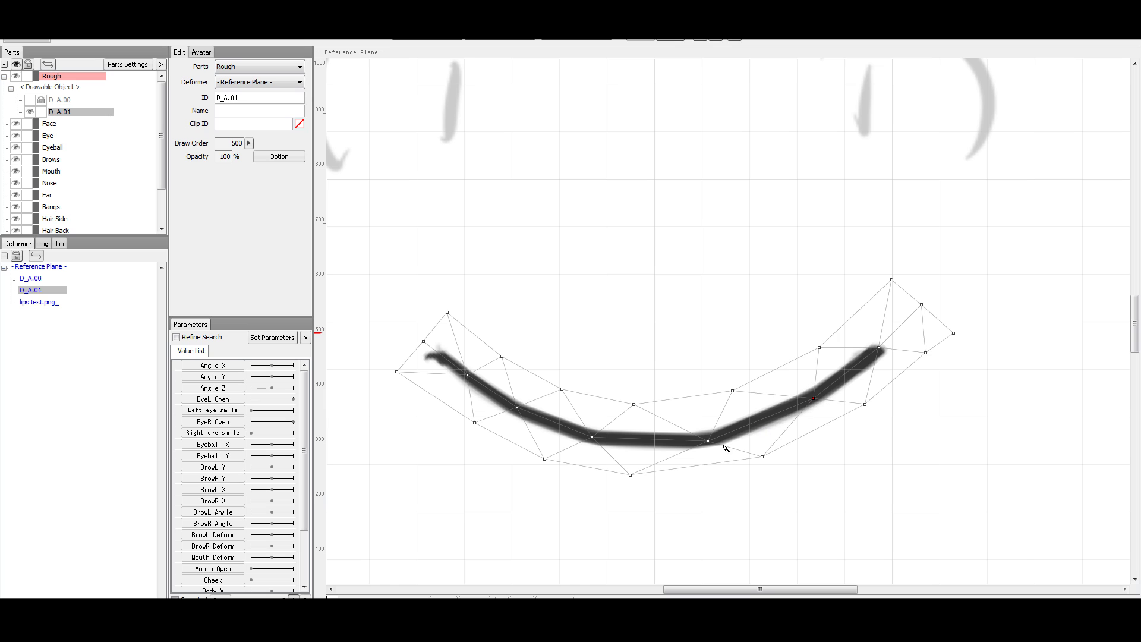
drag(712, 443, 735, 437)
drag(594, 438, 636, 441)
click(638, 409)
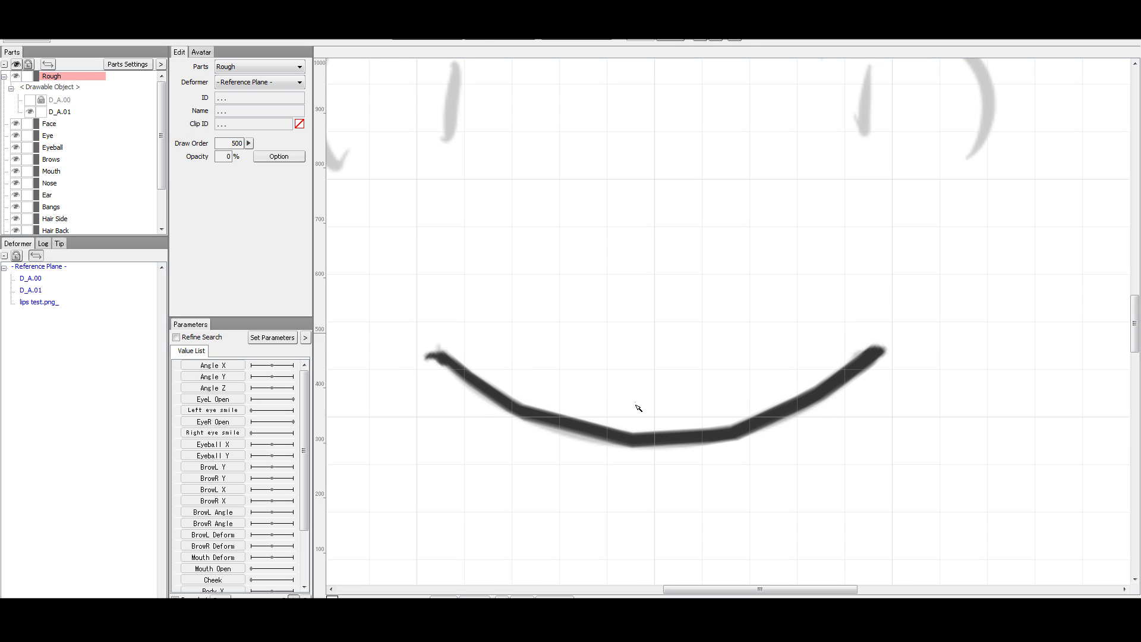
Shift D_A.01's outer mesh vertices above and below the middle and right side of the smile to match the centre-line vertices.
click(637, 435)
drag(636, 404, 660, 406)
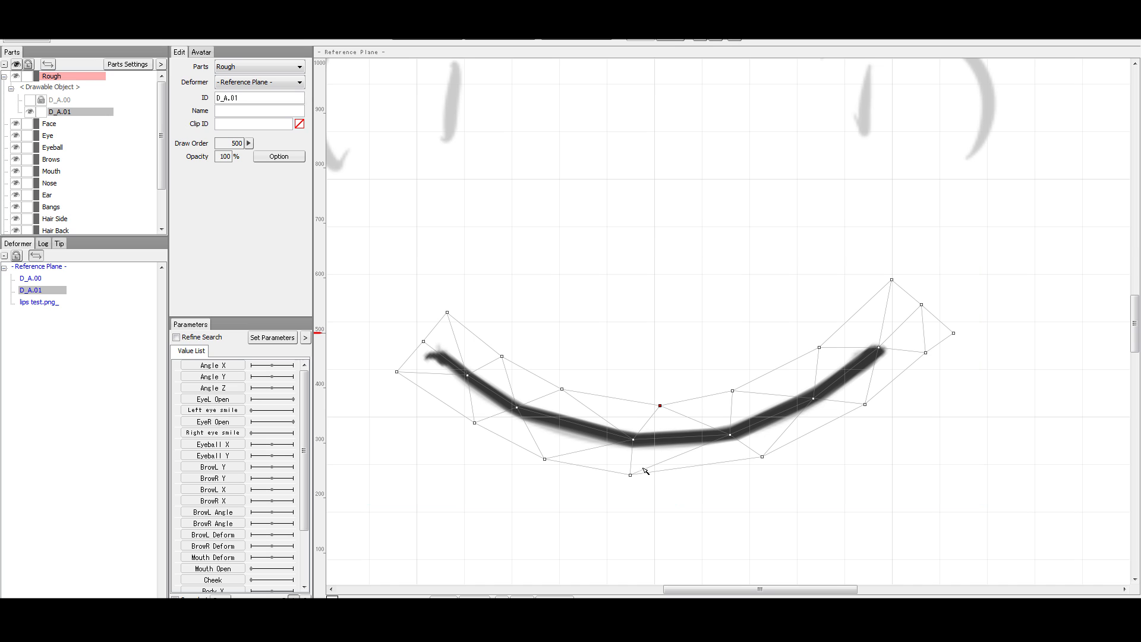
click(666, 473)
click(654, 474)
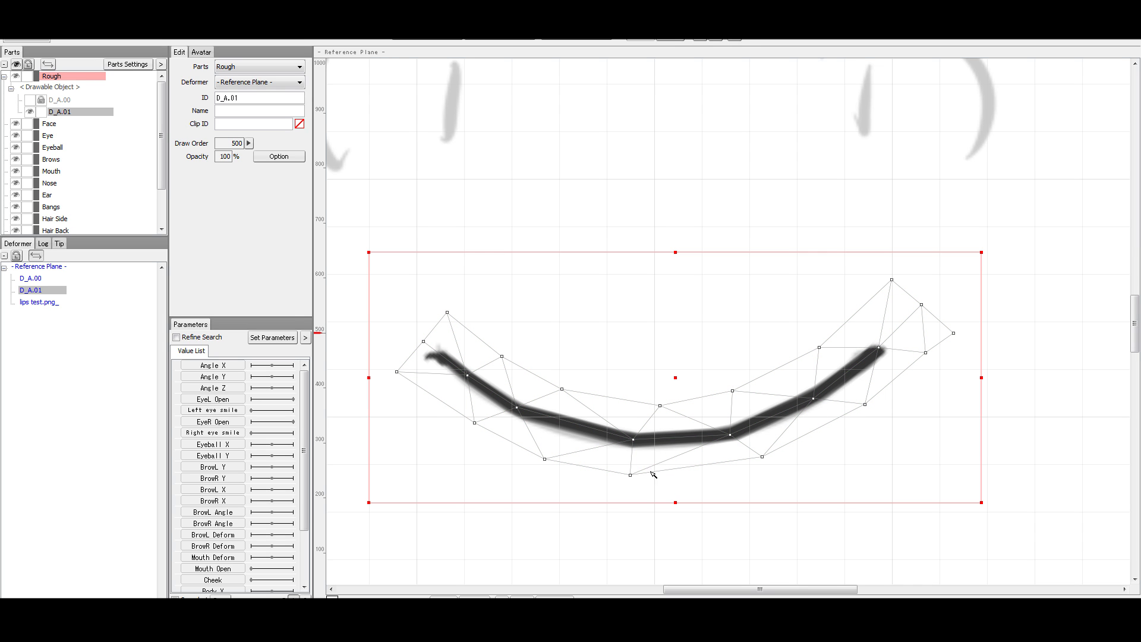
drag(631, 477, 687, 478)
drag(733, 393, 752, 388)
drag(765, 456, 786, 449)
drag(660, 406, 672, 407)
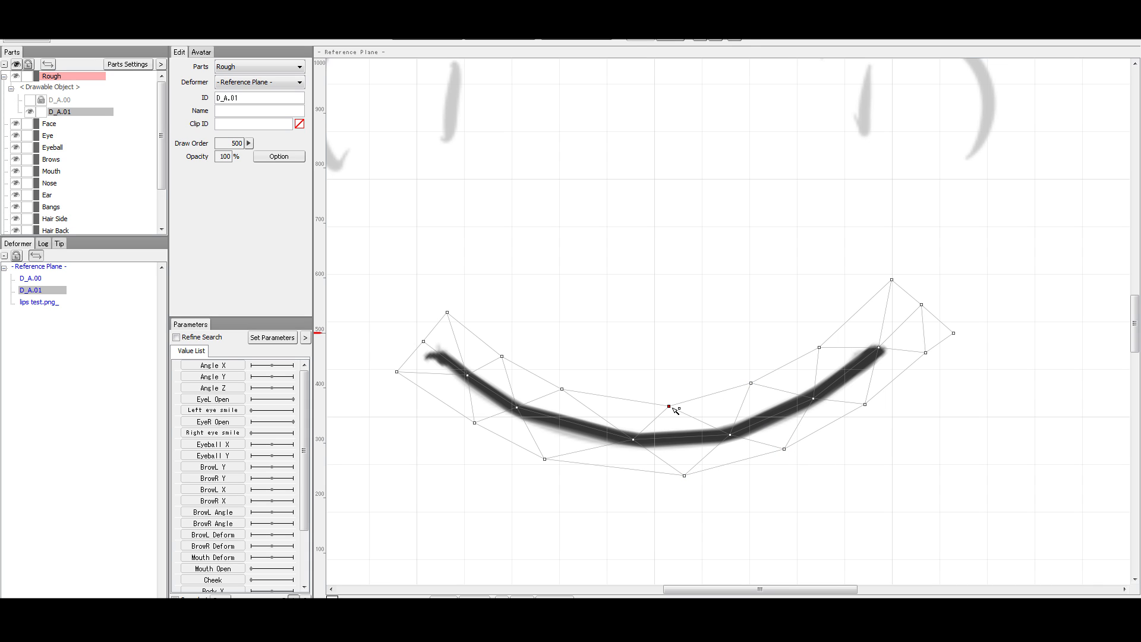
Fine-tune the bottom centre-line vertex of D_A.01 and the outer mesh vertices on the lower-left curve, leaving the mesh deselected.
drag(632, 439, 622, 439)
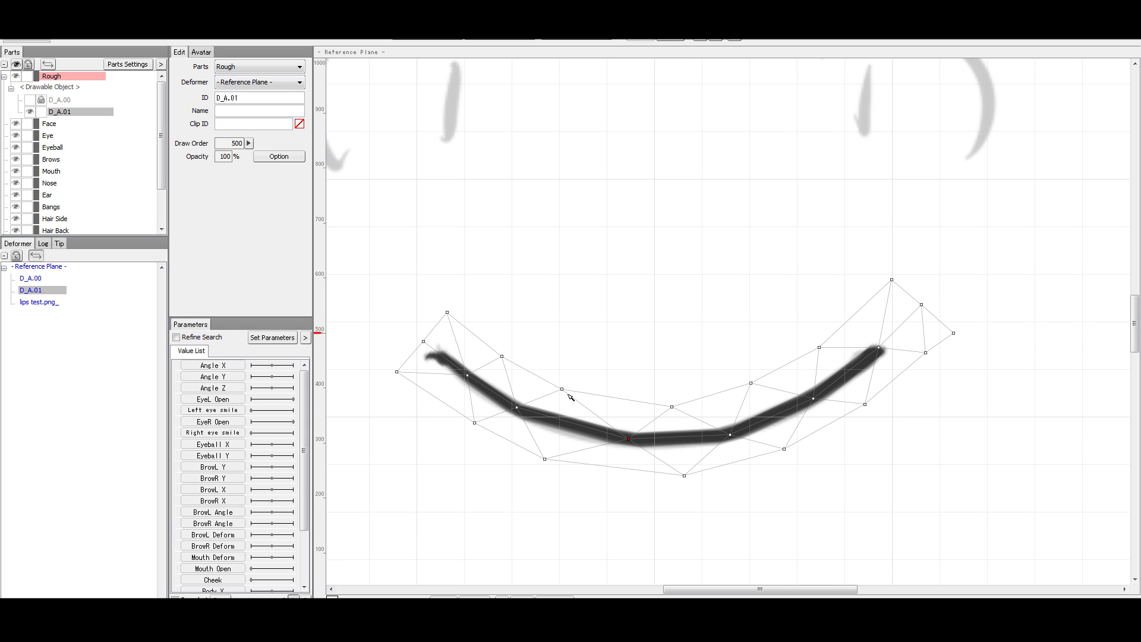
drag(572, 393, 592, 403)
drag(552, 462, 563, 467)
drag(582, 398, 582, 400)
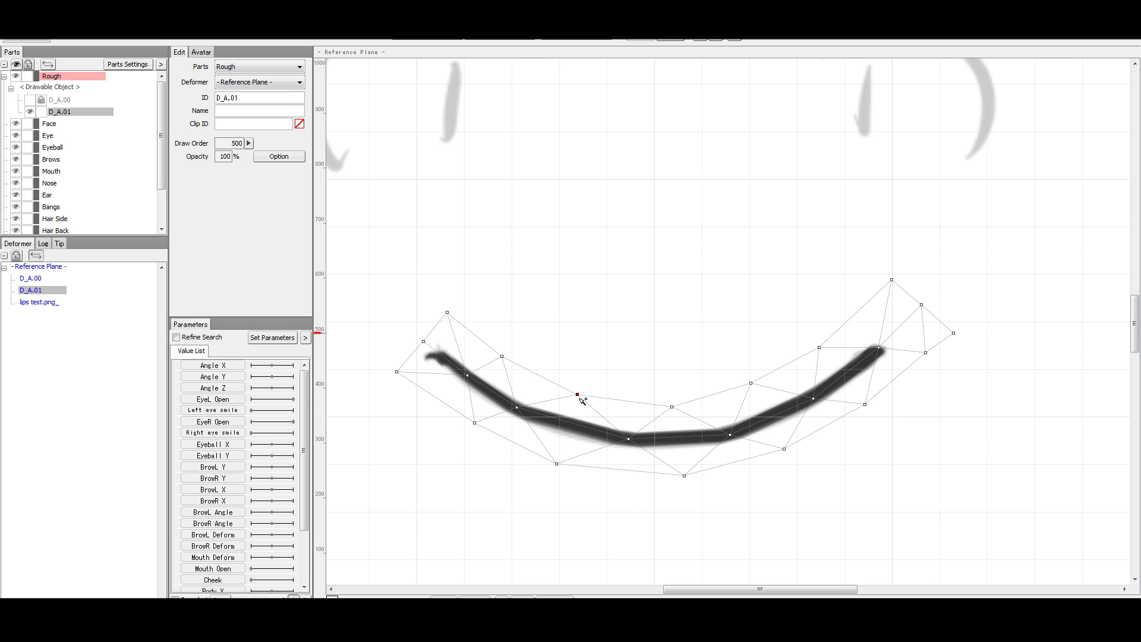
drag(623, 439, 617, 440)
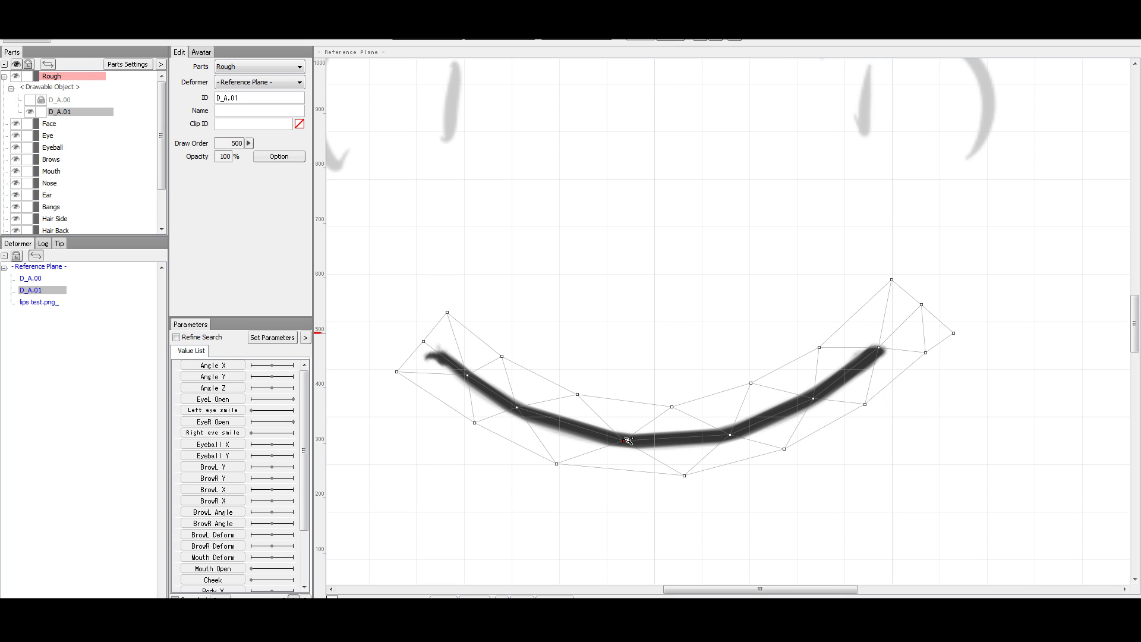
click(851, 484)
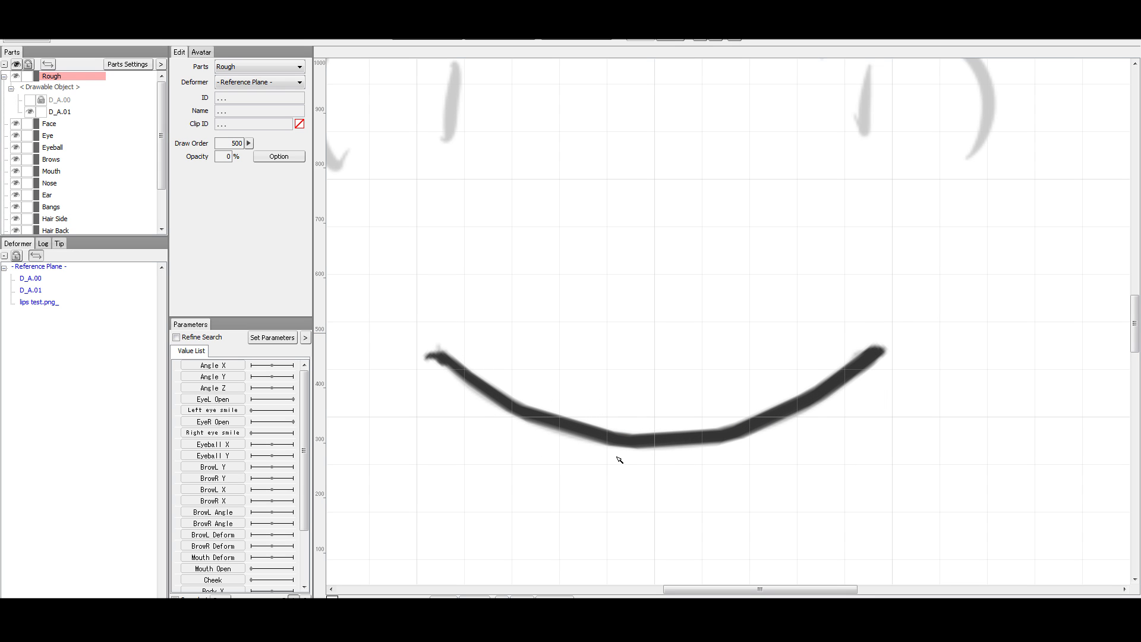
Examine the bent mouth D_A.01 with its mesh selected and deselected, checking how smooth the smile looks.
scroll(901, 448, down, 2)
scroll(919, 454, down, 2)
scroll(910, 461, up, 3)
click(651, 411)
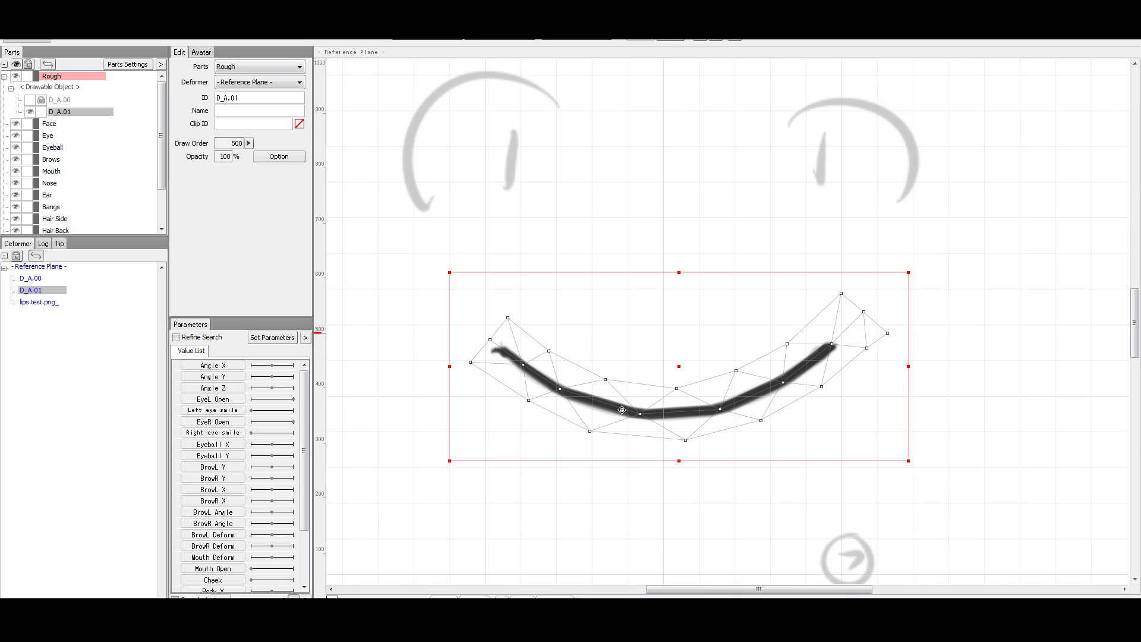
click(695, 487)
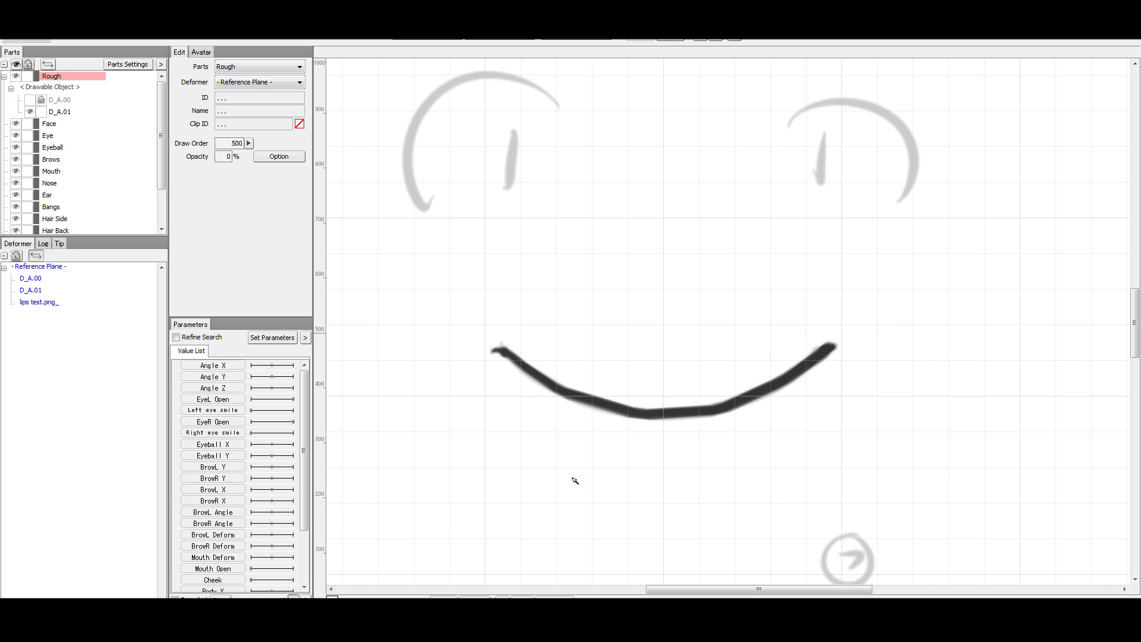
click(587, 397)
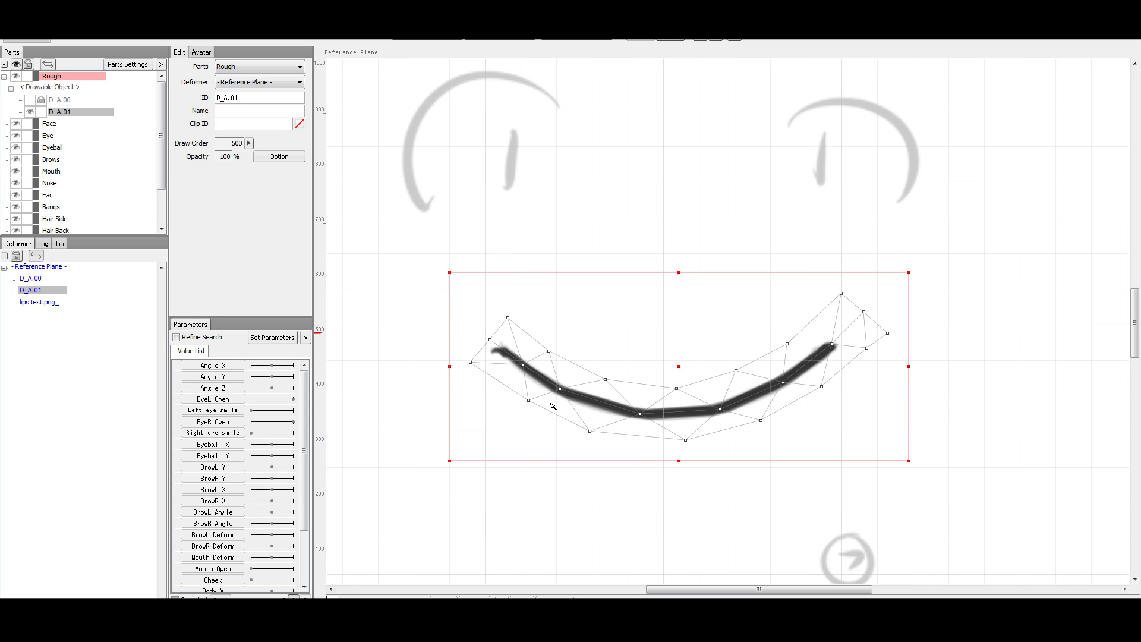
click(569, 494)
Show and unlock D_A.00, hide D_A.01, and select D_A.00 to examine its denser mesh and curve.
click(30, 100)
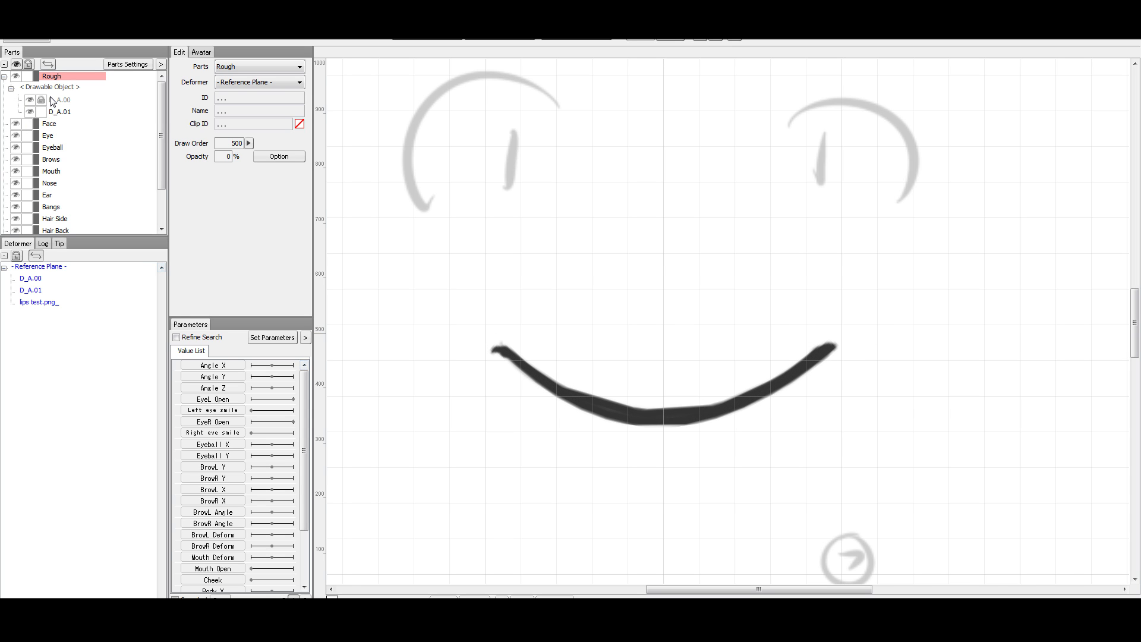
click(41, 101)
click(63, 103)
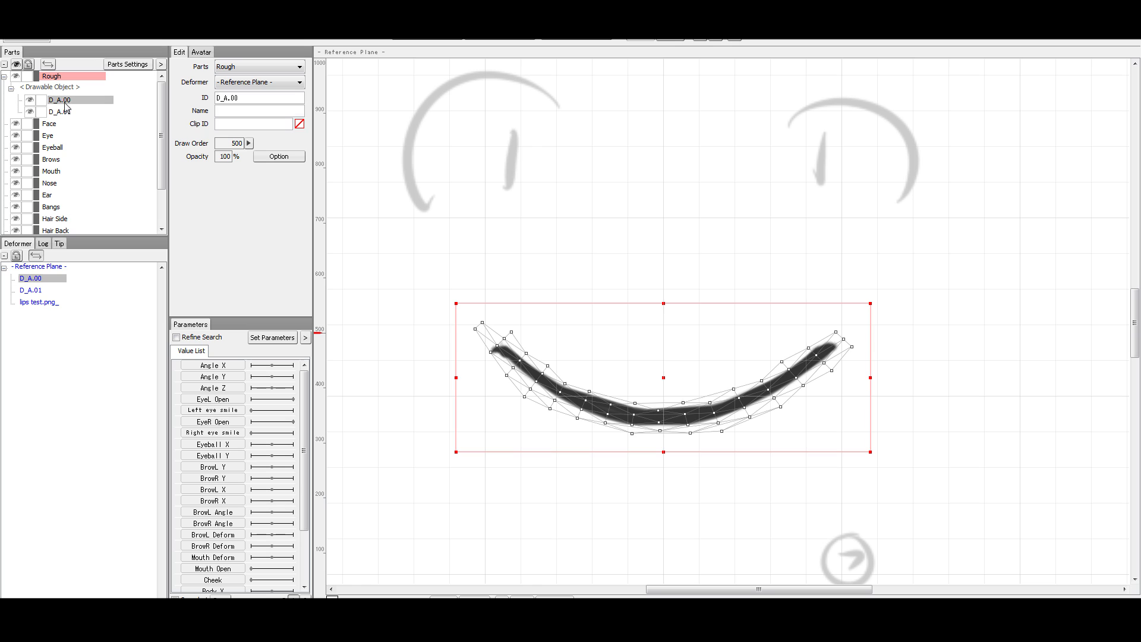
click(30, 112)
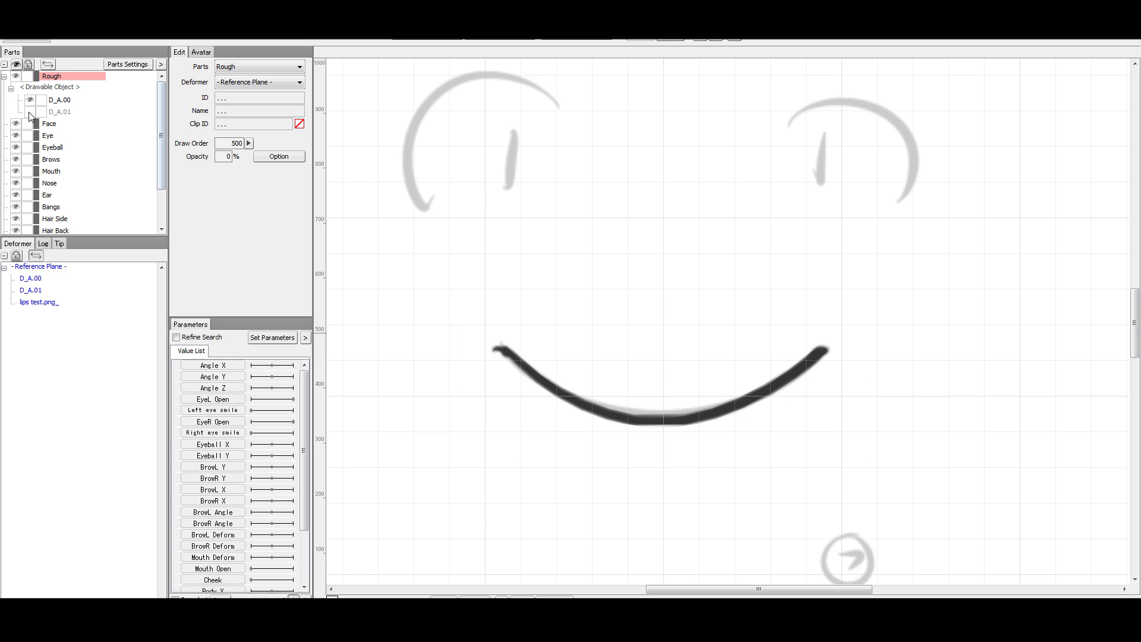
click(73, 103)
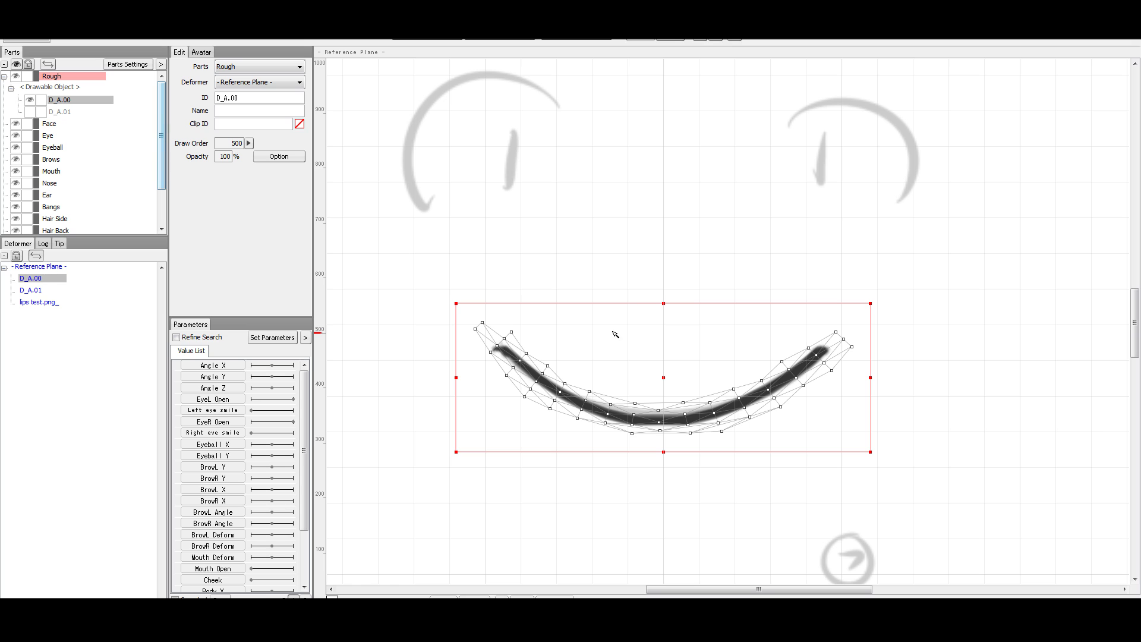
click(894, 423)
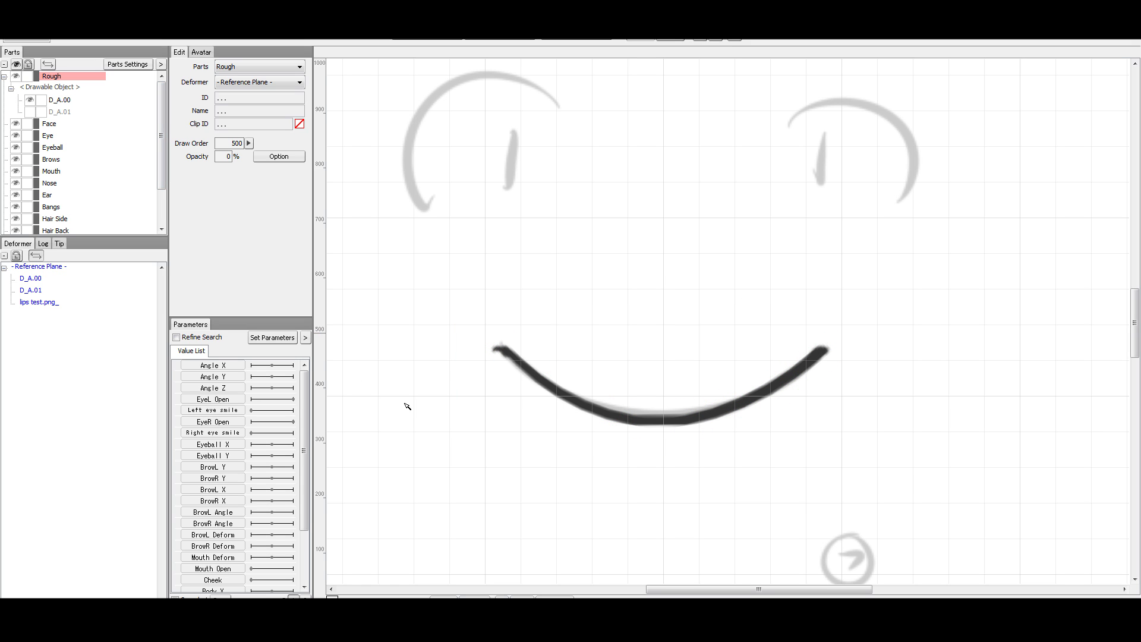
Hide D_A.00, show D_A.01 again, and select it to compare its coarser mesh.
click(30, 101)
click(30, 112)
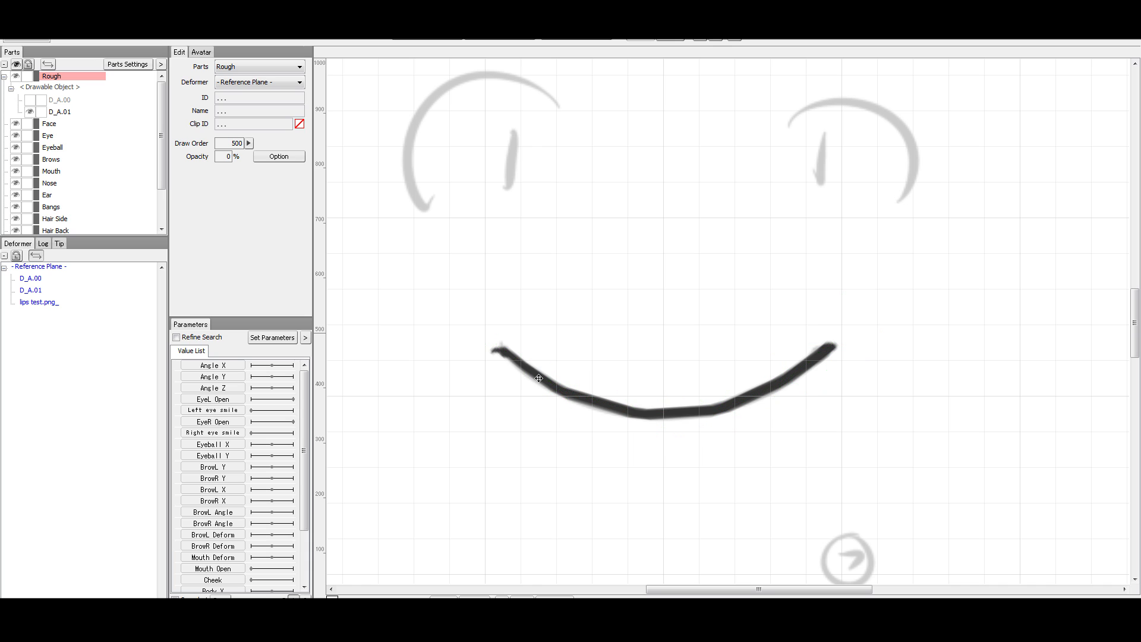
click(565, 394)
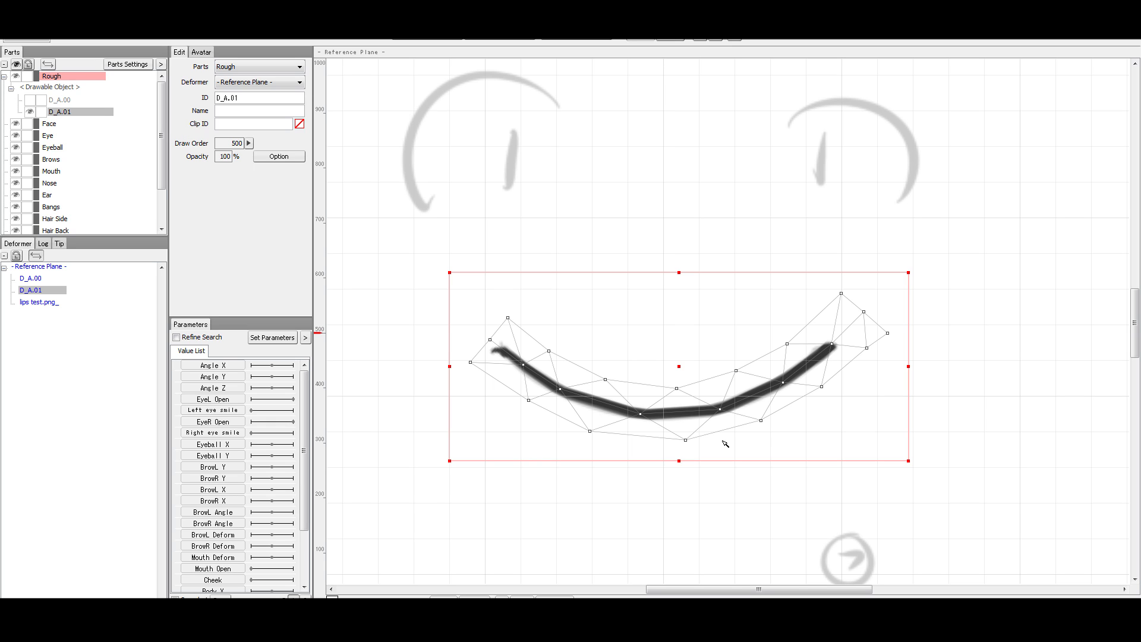
click(973, 440)
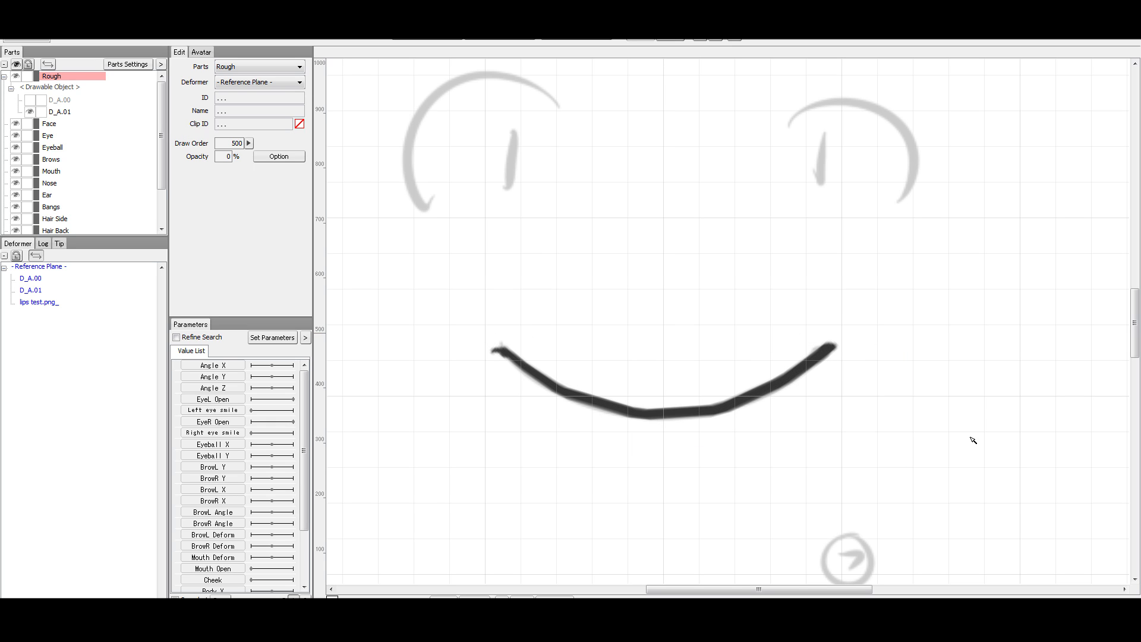
Subdivide D_A.01's mesh once by dividing its polygons into four in the mesh editor, and apply the change.
scroll(657, 430, down, 5)
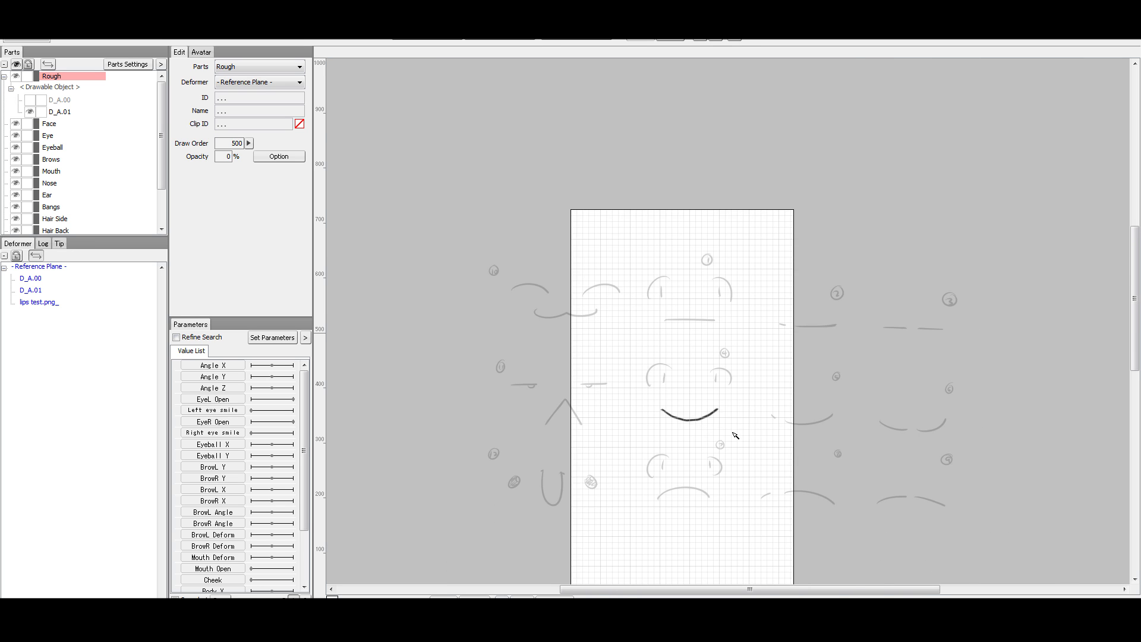
scroll(644, 418, up, 2)
scroll(644, 418, up, 3)
double_click(660, 382)
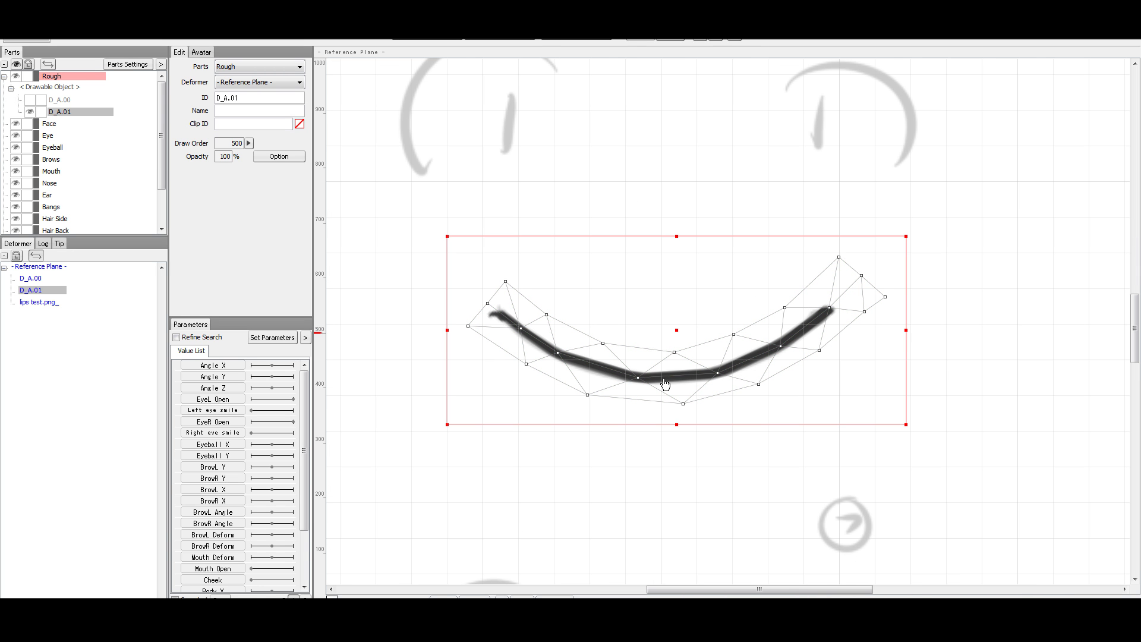
click(120, 167)
key(ctrl+z)
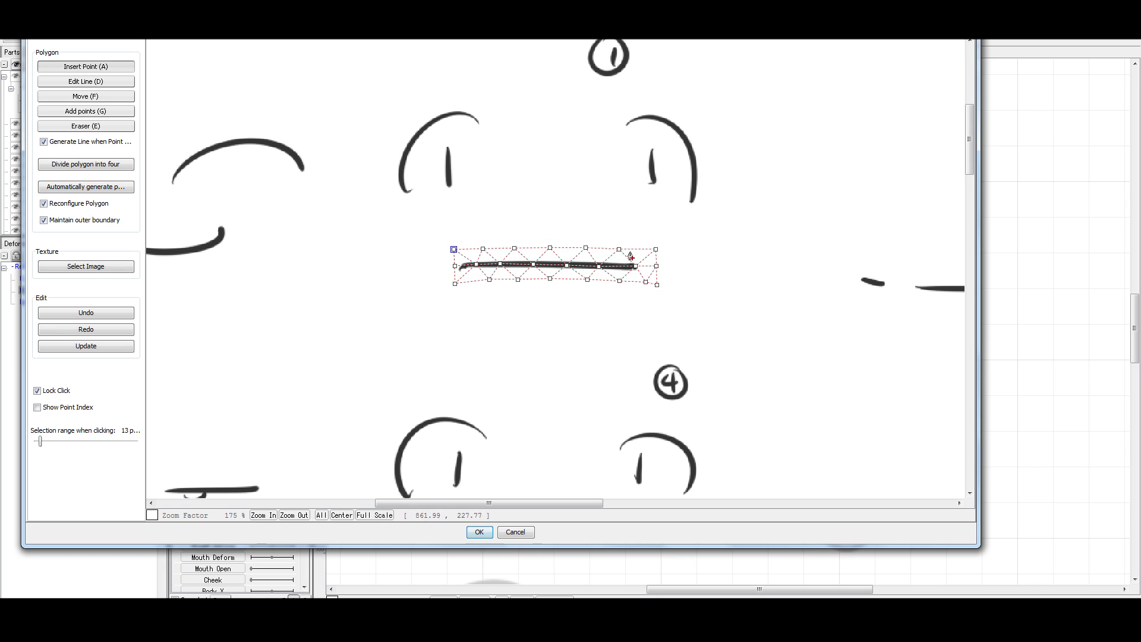
click(103, 167)
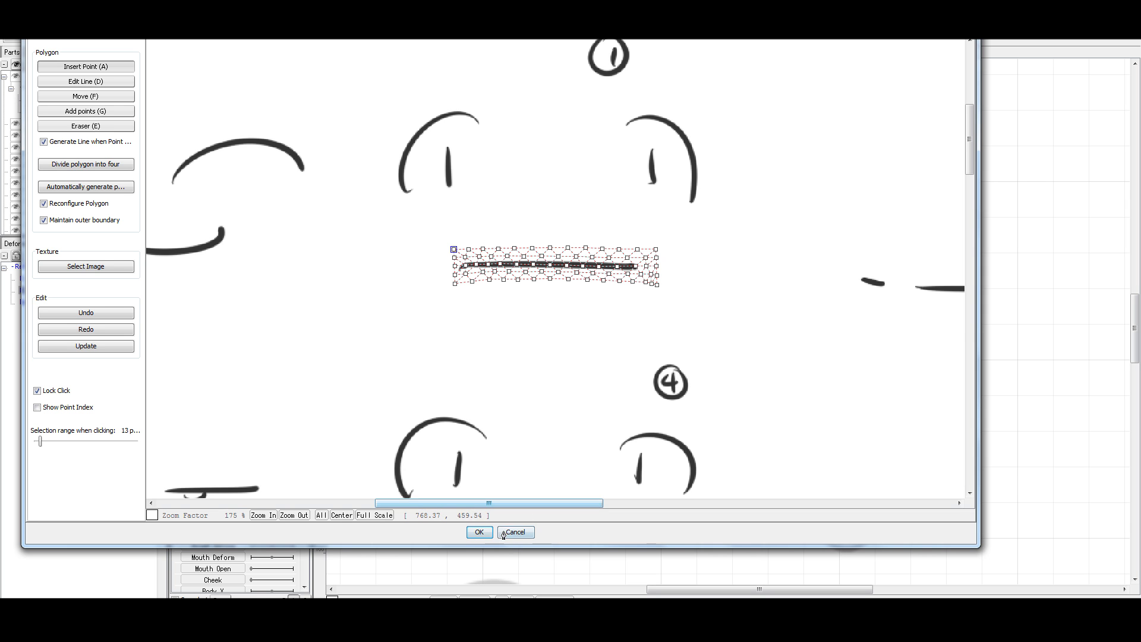
click(479, 532)
Lock D_A.00, shrink the brush tool's circle, and brush over D_A.01's mesh vertices on the lower-left curve to select them.
scroll(631, 372, up, 5)
scroll(632, 372, down, 3)
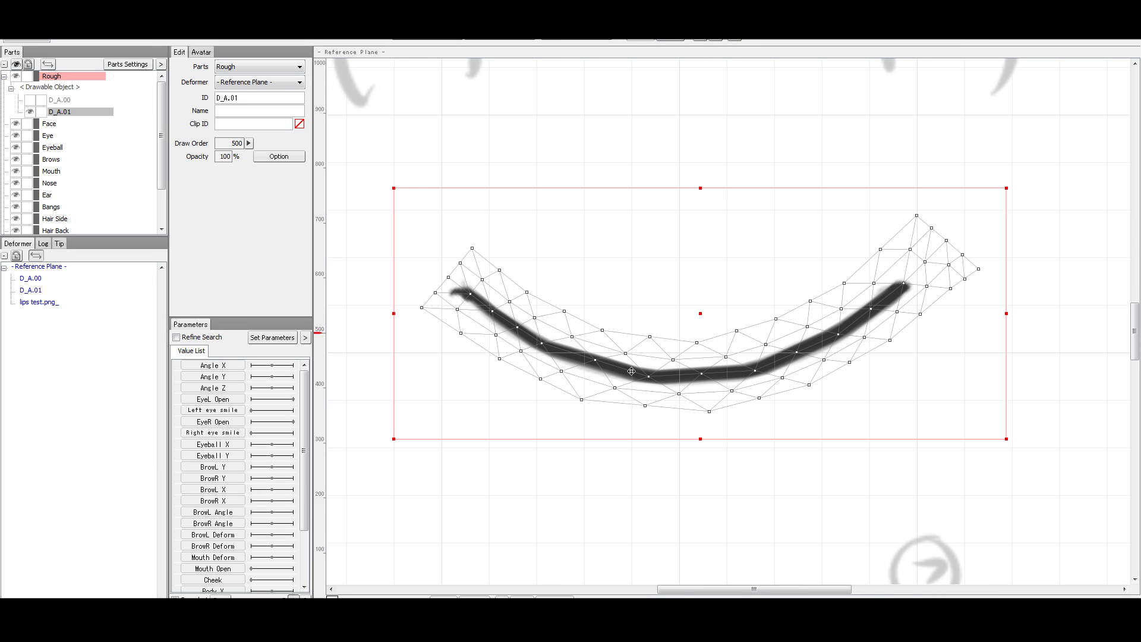
click(41, 100)
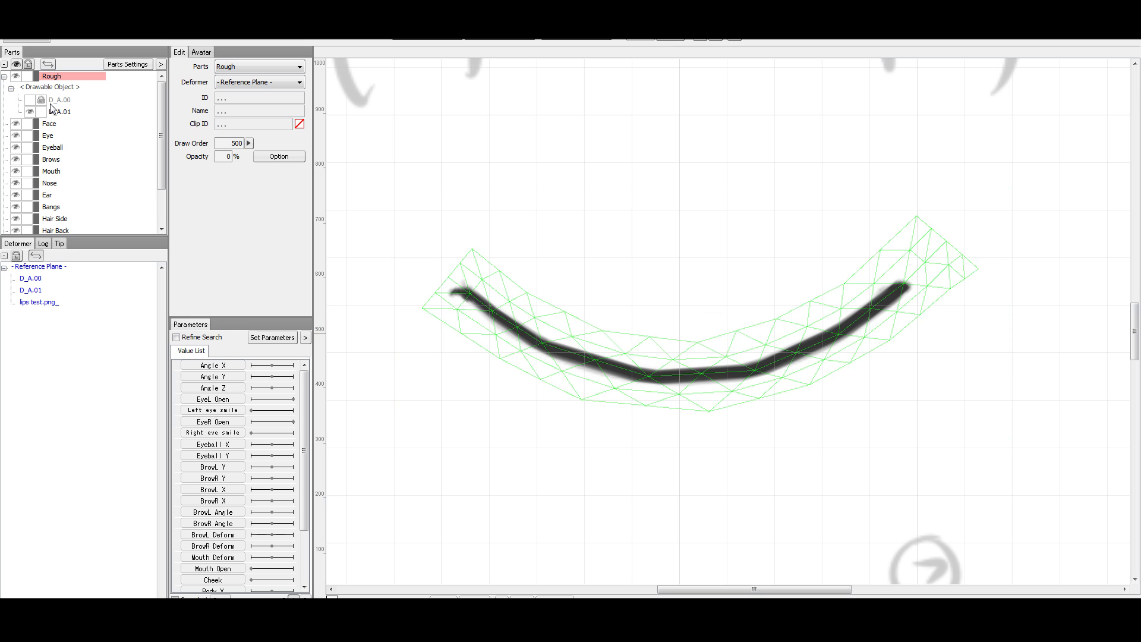
click(716, 39)
click(568, 305)
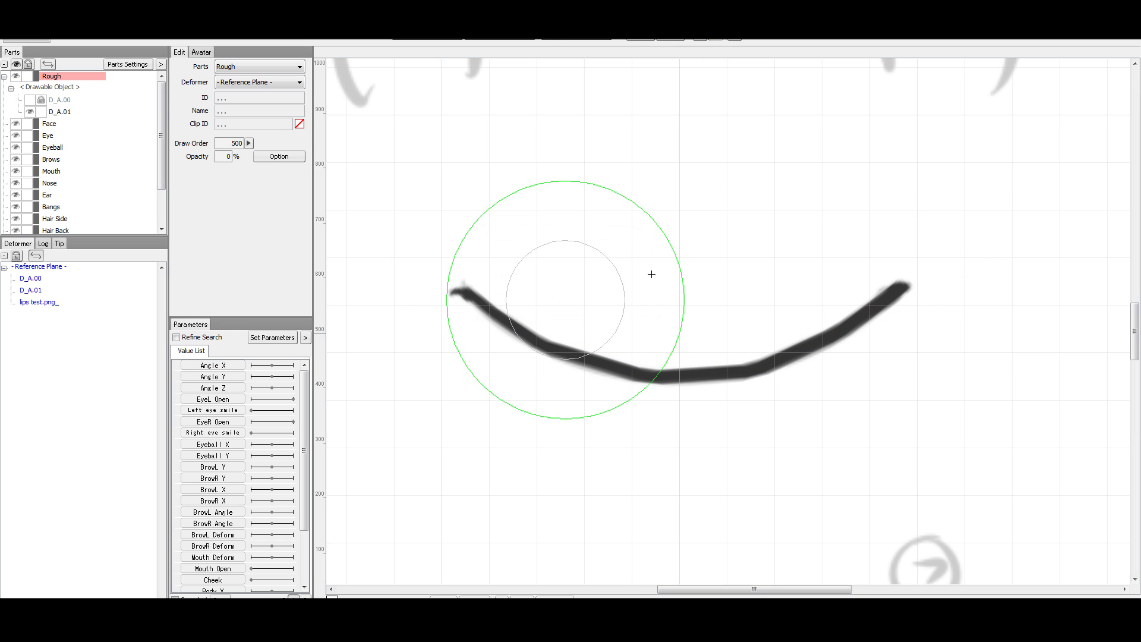
drag(618, 254, 645, 286)
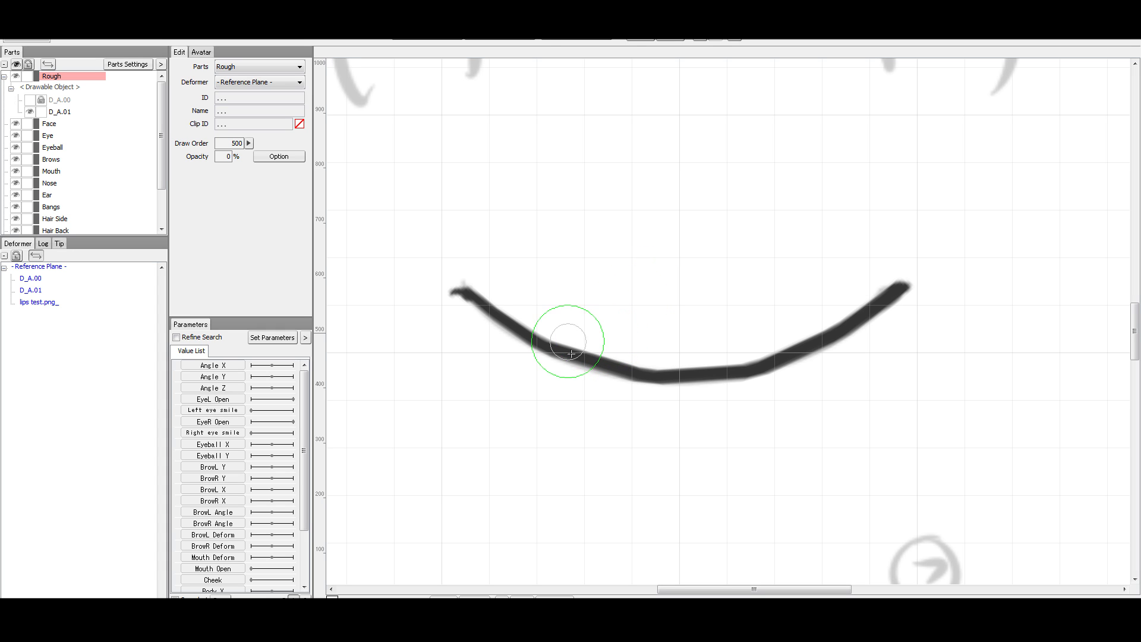
click(596, 352)
mouse_move(596, 352)
mouse_down()
mouse_move(590, 364)
mouse_move(587, 353)
mouse_up()
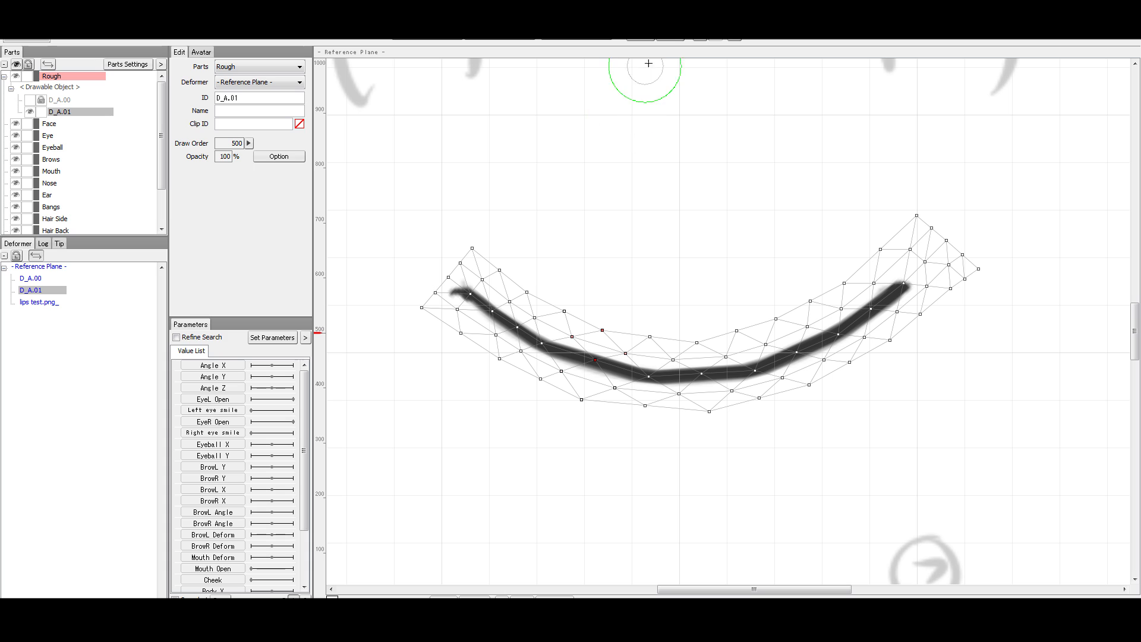
Shift the brushed vertices on D_A.01's lower-left curve slightly downward to round out the bend, and deselect the mesh.
click(640, 39)
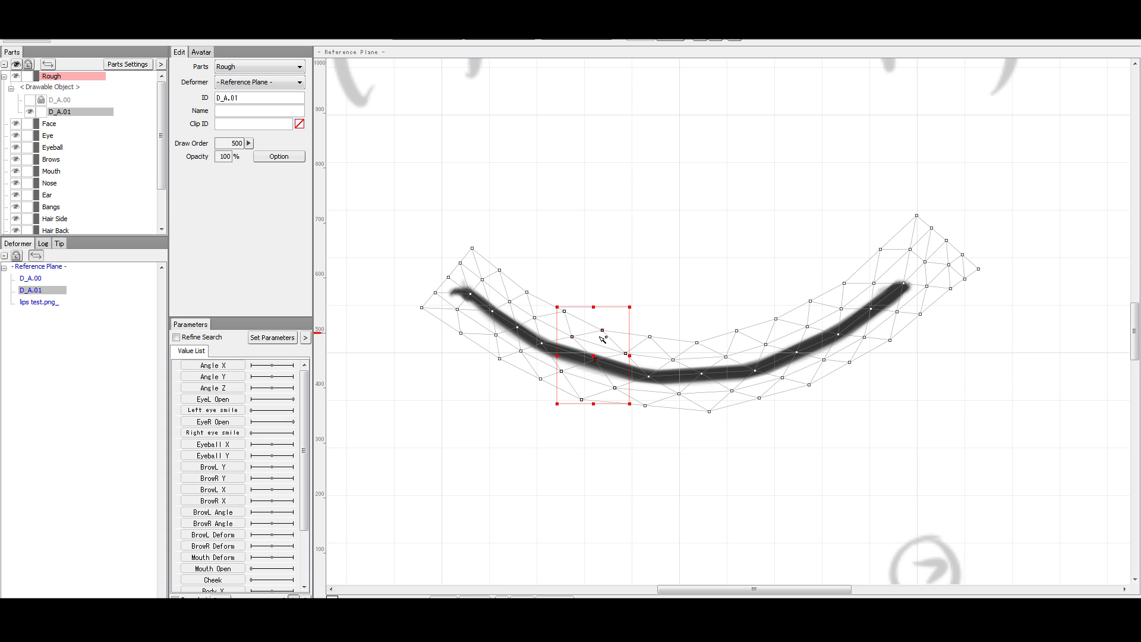
drag(596, 357, 594, 361)
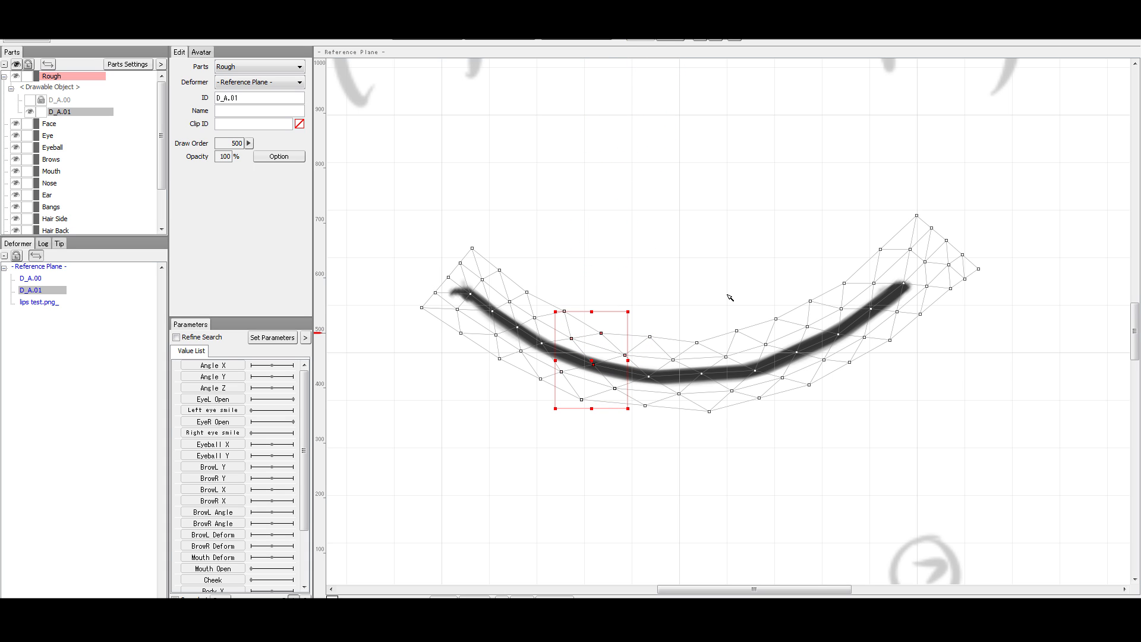
click(717, 279)
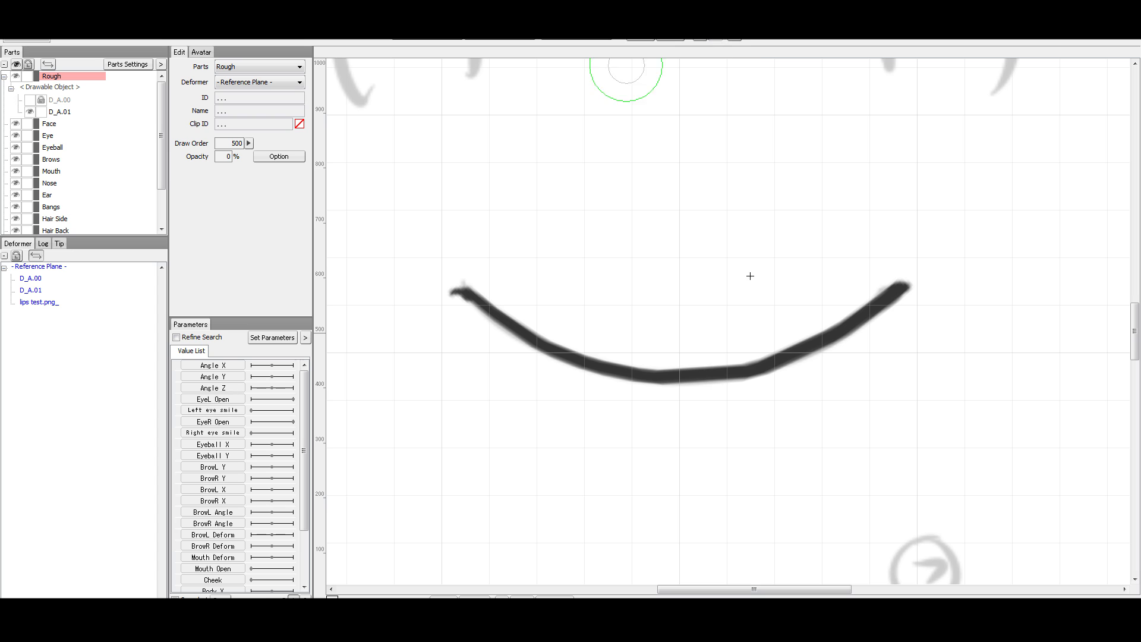
Select D_A.01 again and brush the vertices at the bottom centre of the curve slightly downward to round it.
click(705, 373)
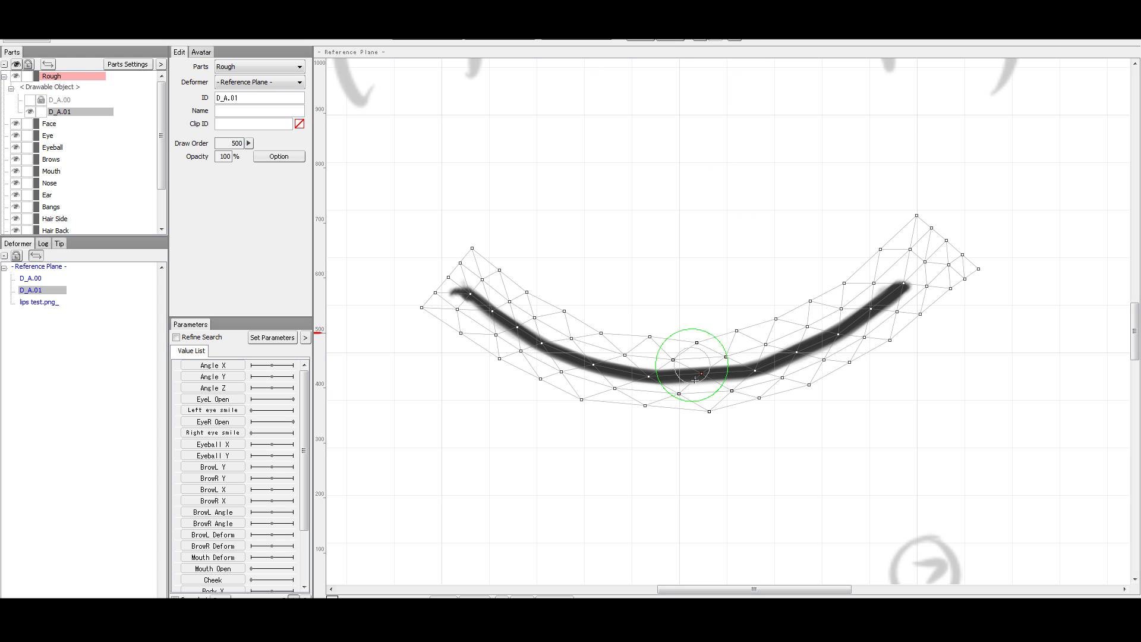
click(703, 376)
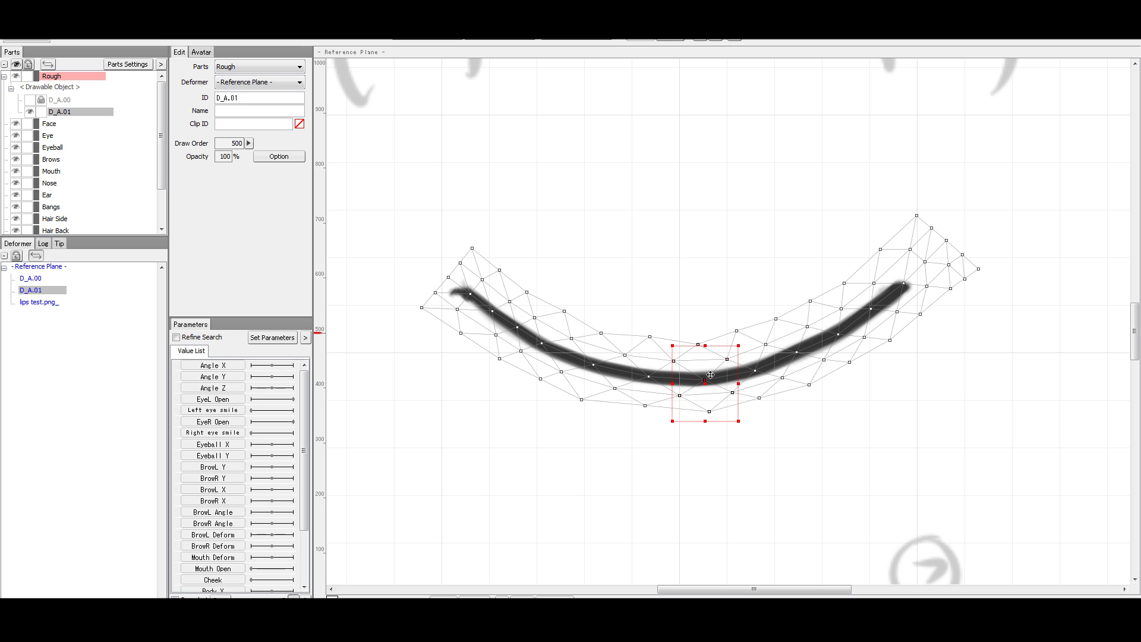
click(784, 337)
Nudge individual centreline vertices on the right and left sides of D_A.01 to smooth the remaining kinks, and deselect the mesh.
click(799, 355)
click(801, 356)
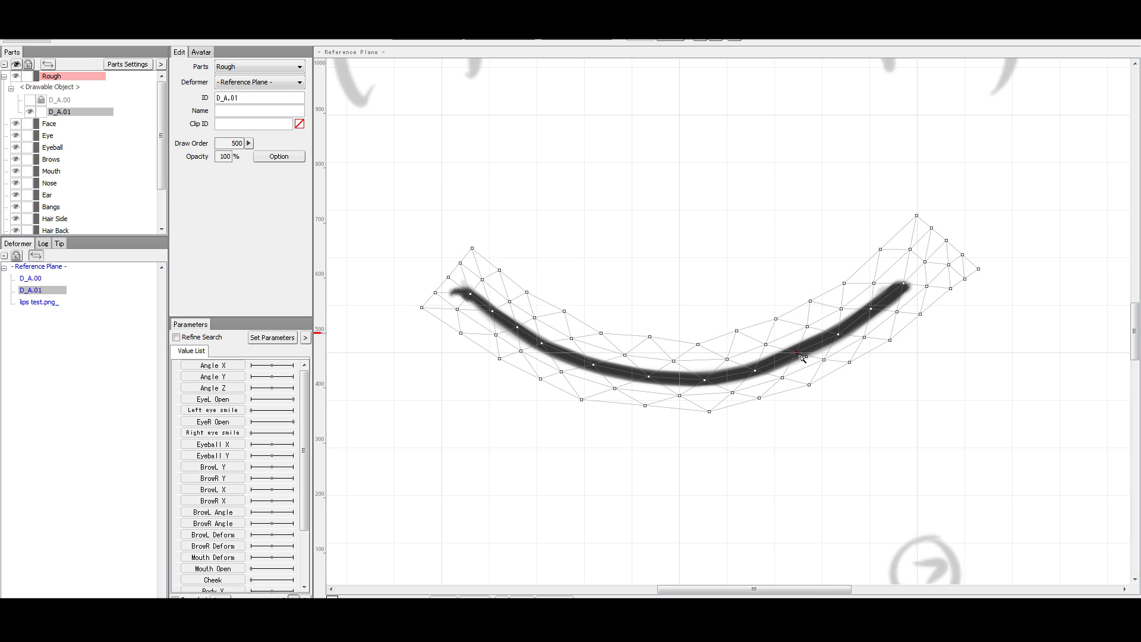
click(799, 356)
mouse_move(772, 345)
mouse_down()
mouse_move(812, 329)
mouse_move(802, 352)
mouse_up()
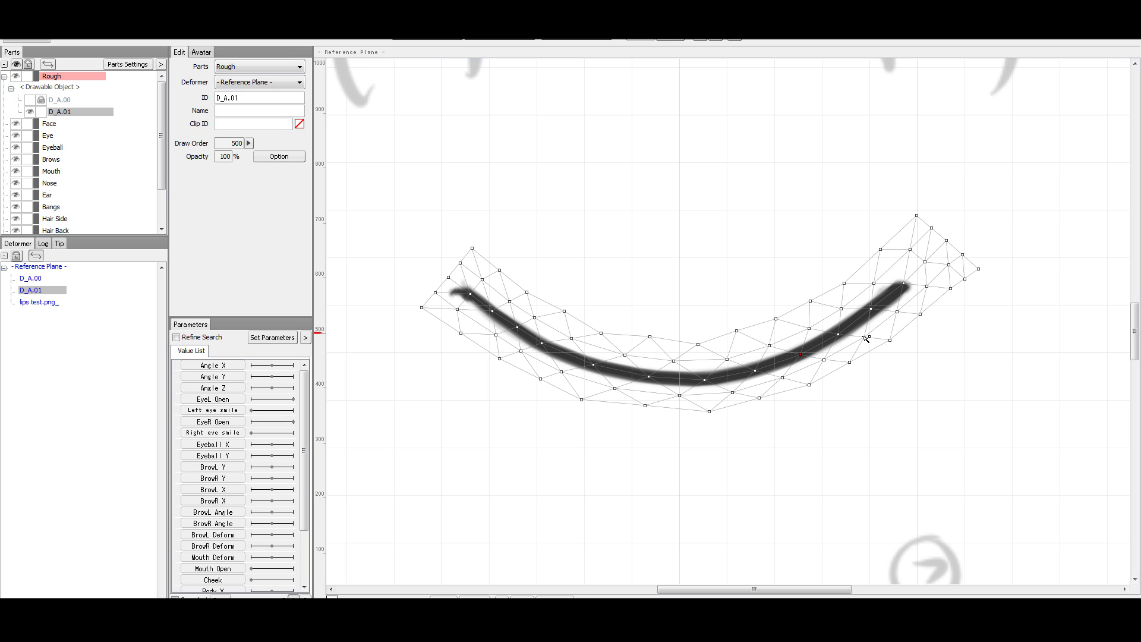
drag(863, 334, 858, 334)
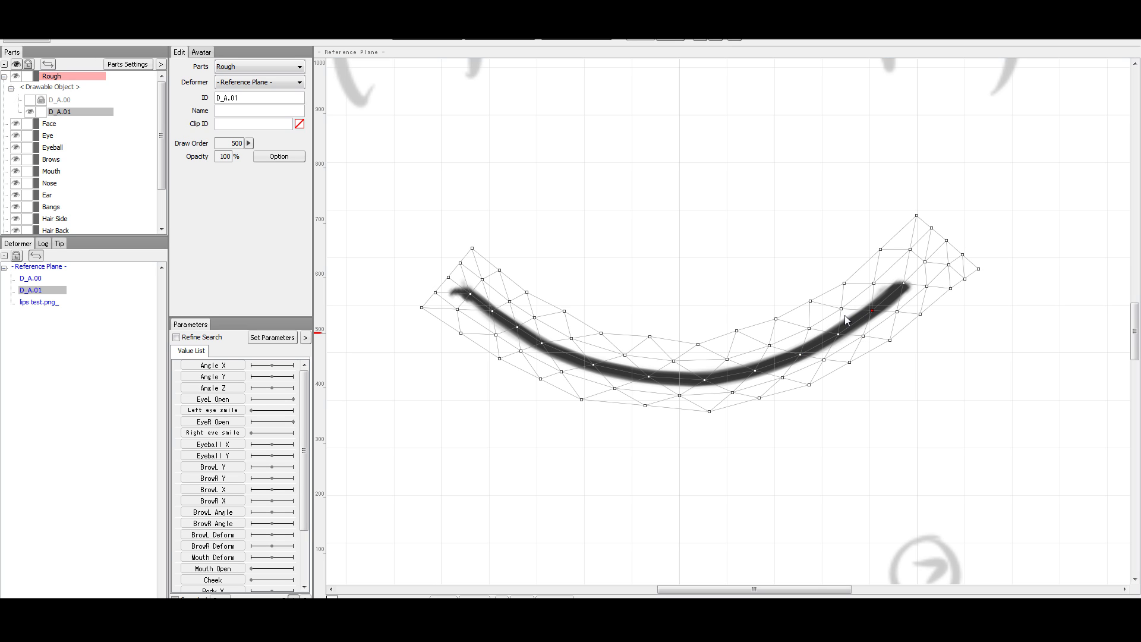
drag(546, 344, 540, 343)
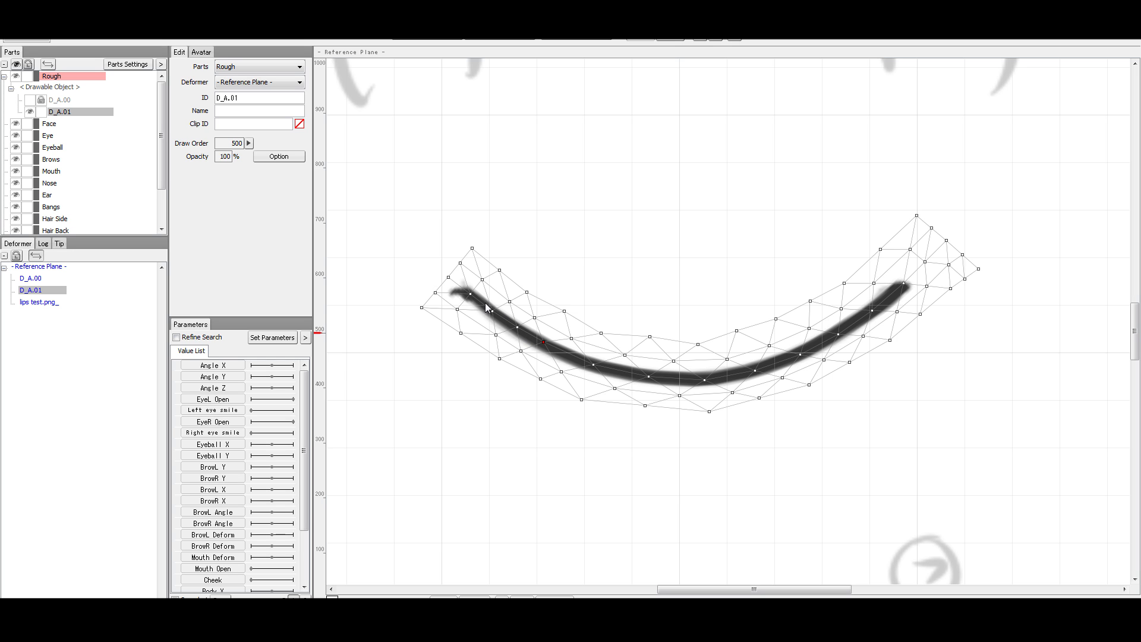
click(924, 446)
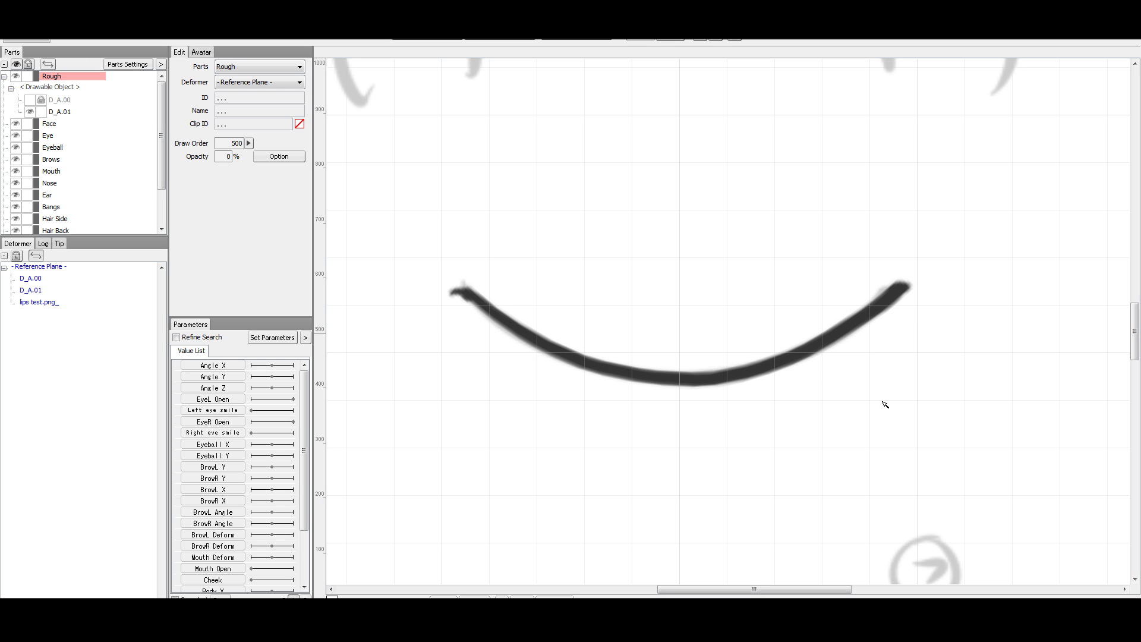
Examine the smoothed smile curve at different magnifications against the surrounding sketched reference faces.
click(832, 337)
click(974, 492)
scroll(947, 469, down, 5)
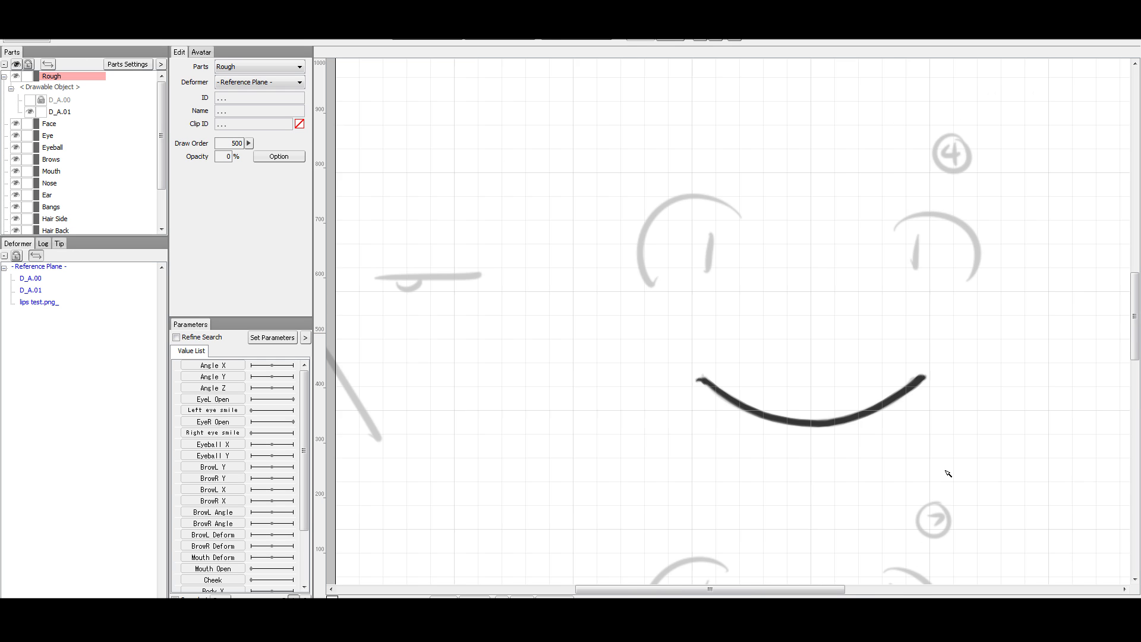
scroll(944, 470, up, 2)
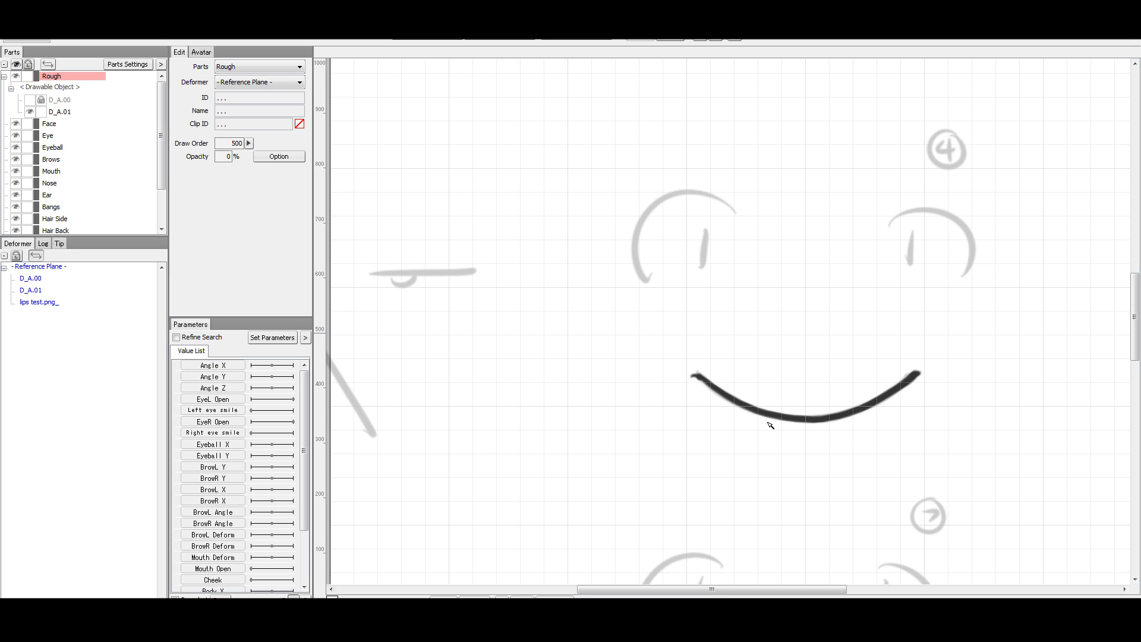
scroll(773, 416, down, 3)
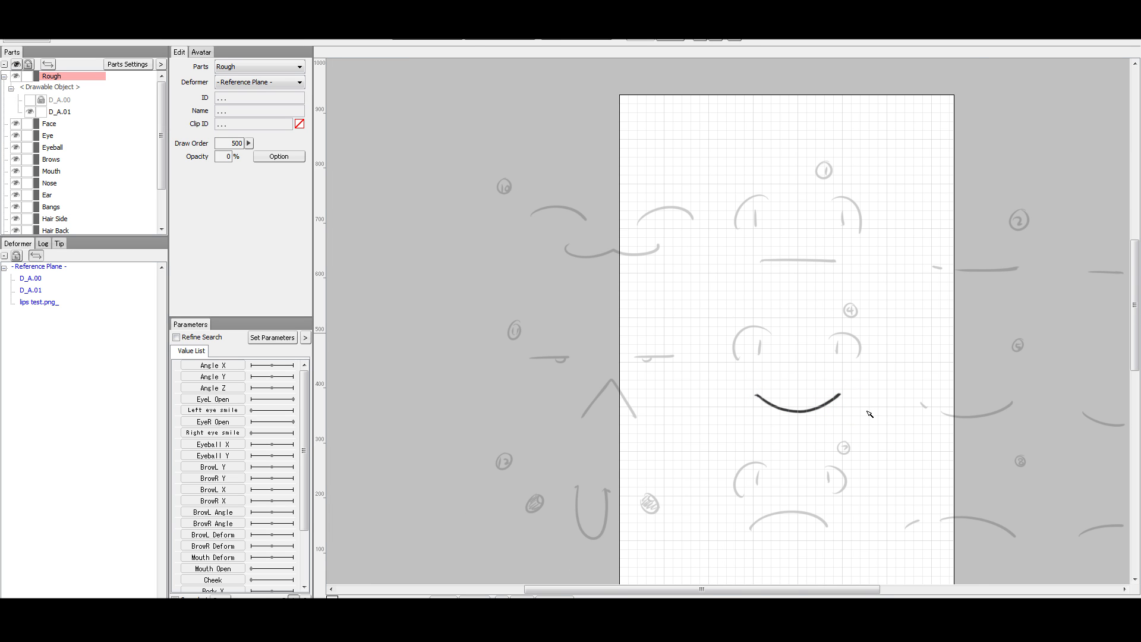
scroll(862, 408, up, 3)
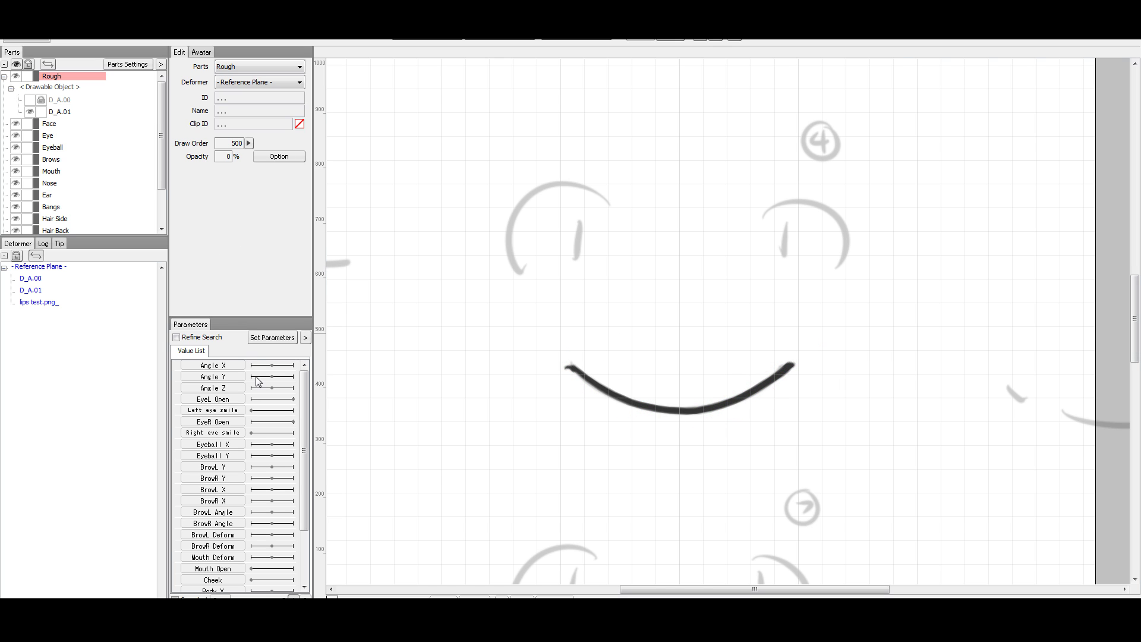
scroll(617, 392, down, 2)
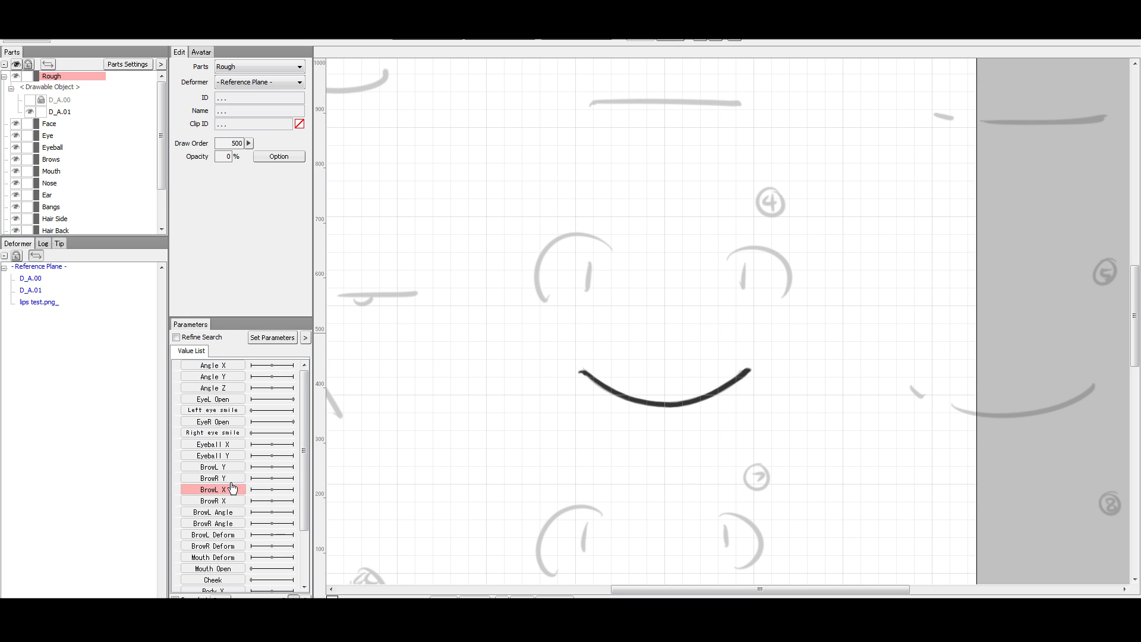
Select the smile curve D_A.01 on the canvas for parameter editing.
scroll(303, 523, down, 2)
scroll(303, 560, up, 2)
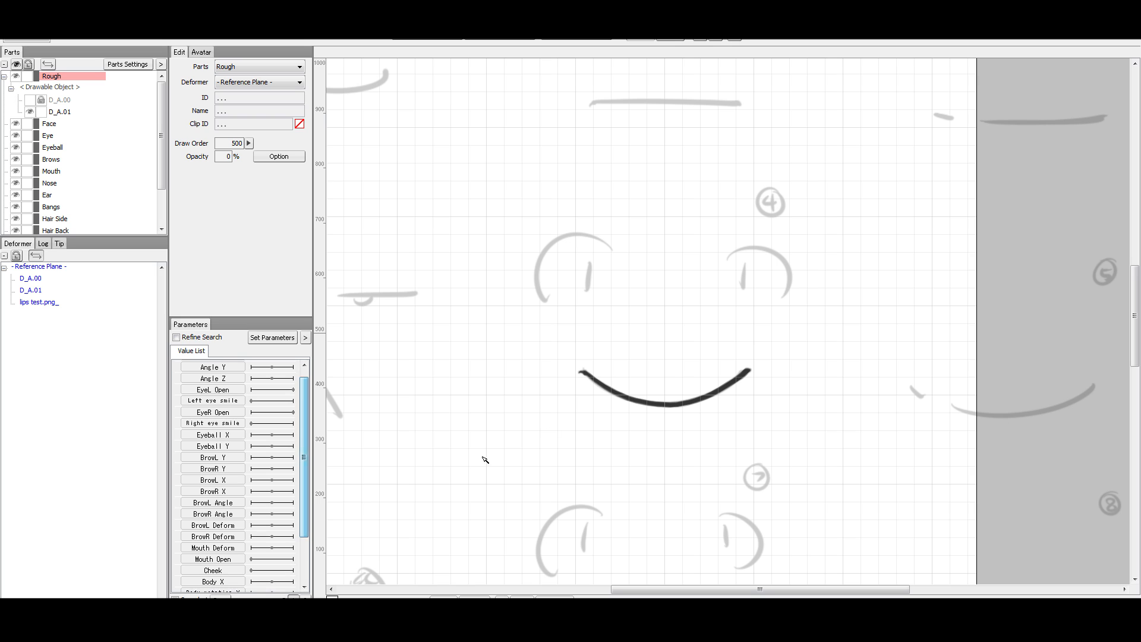
click(646, 405)
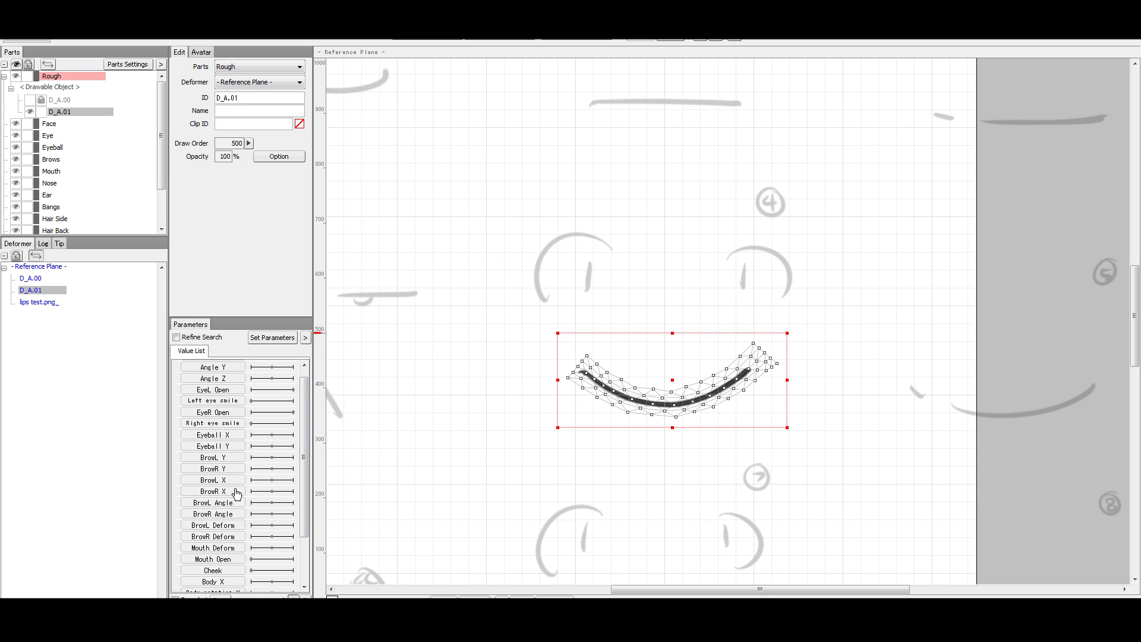
scroll(232, 520, down, 2)
double_click(233, 524)
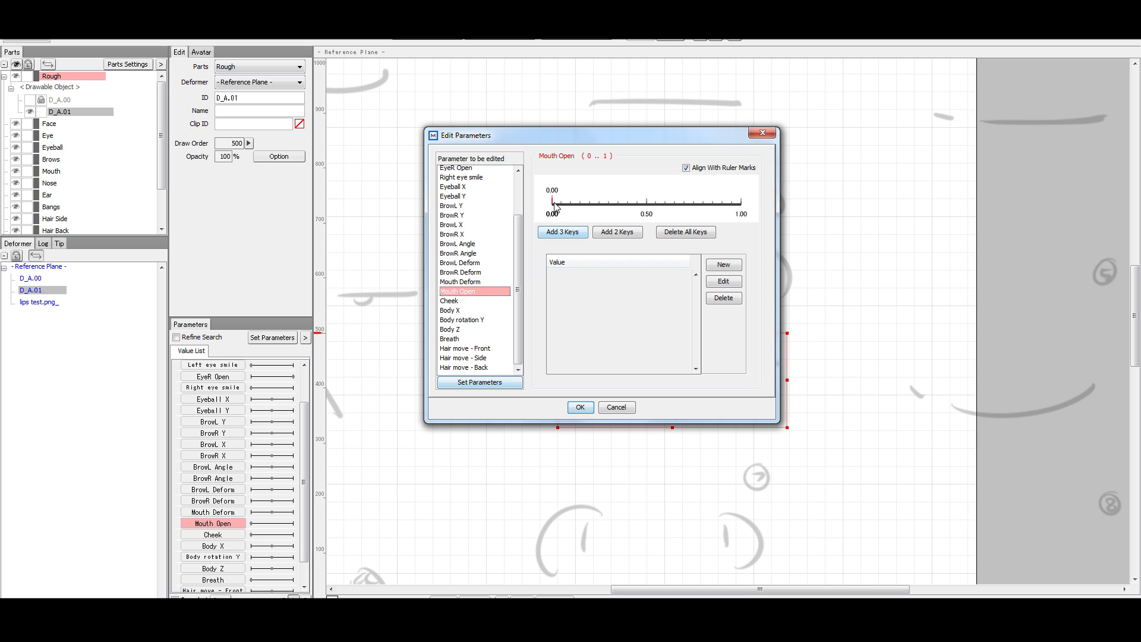
click(552, 204)
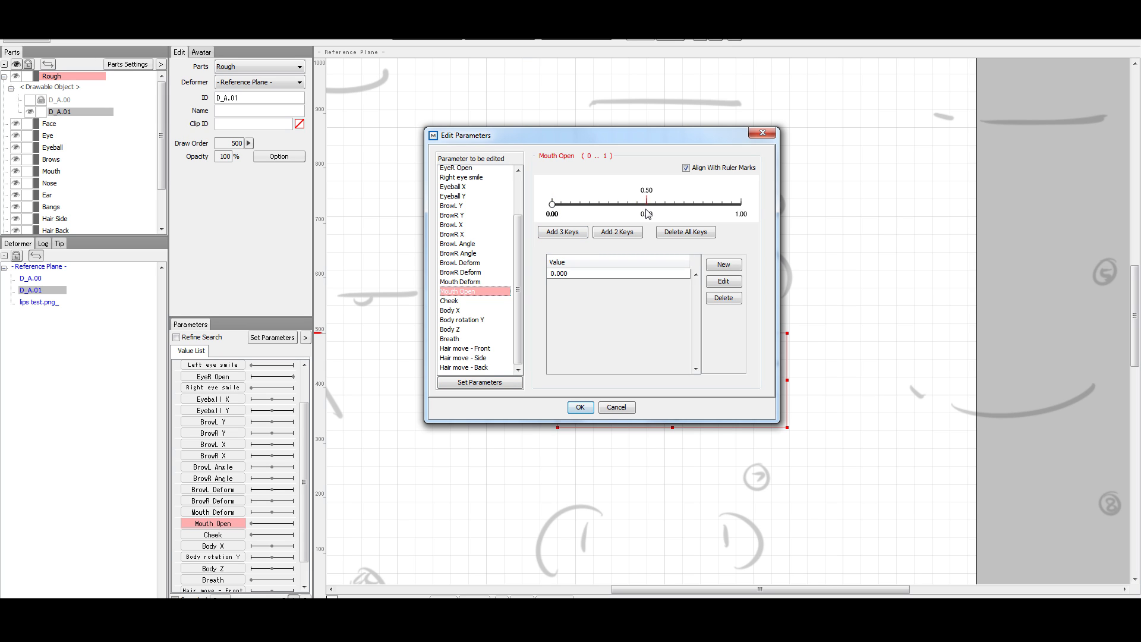
click(647, 214)
click(748, 216)
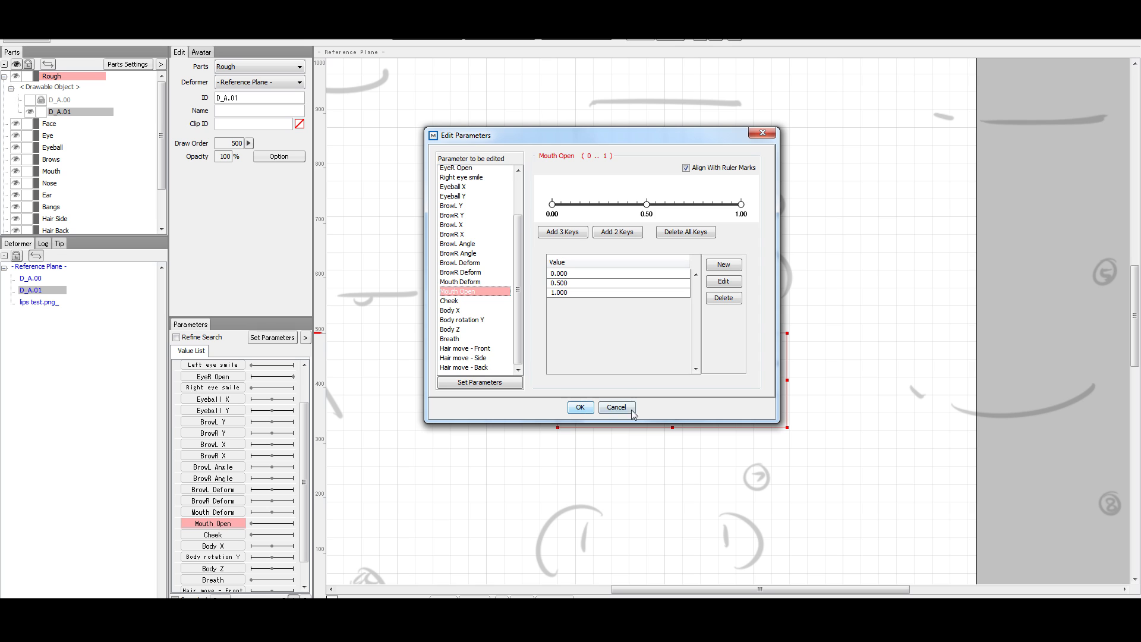
click(582, 411)
Add three keys to the Mouth Deform parameter for D_A.01 and keep the parameter at its middle key.
double_click(241, 513)
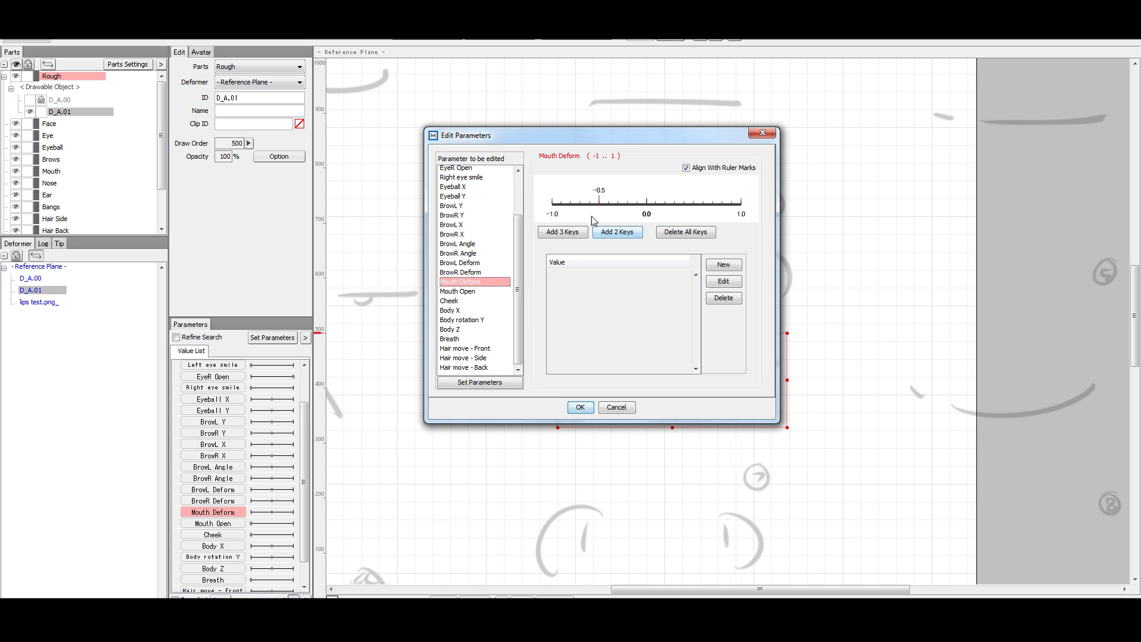
click(570, 233)
click(580, 408)
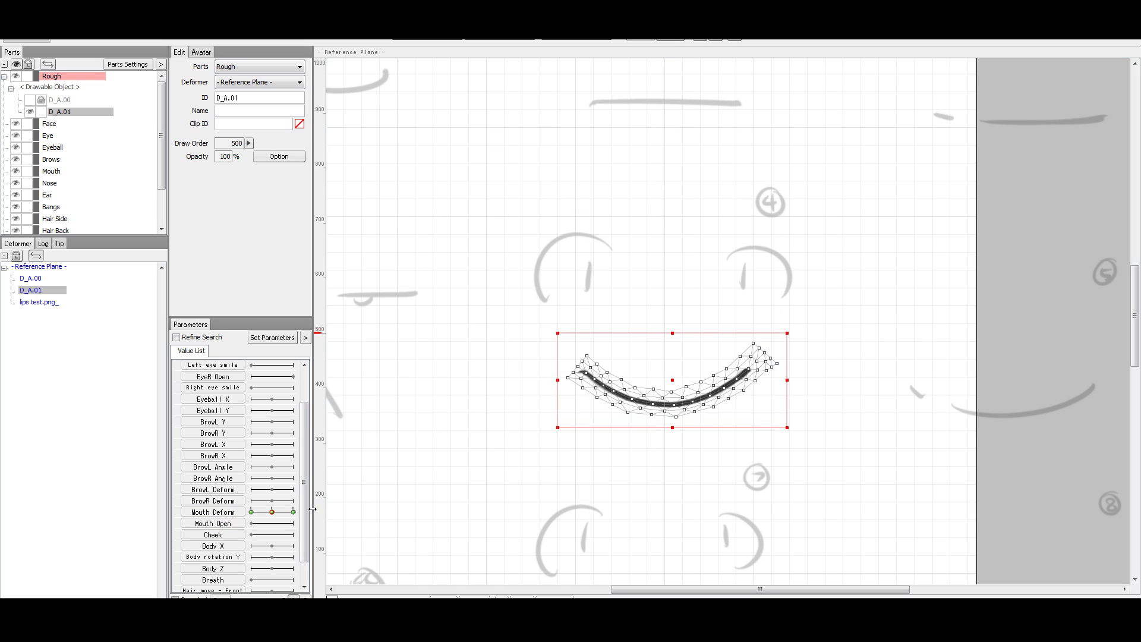
click(278, 519)
click(272, 512)
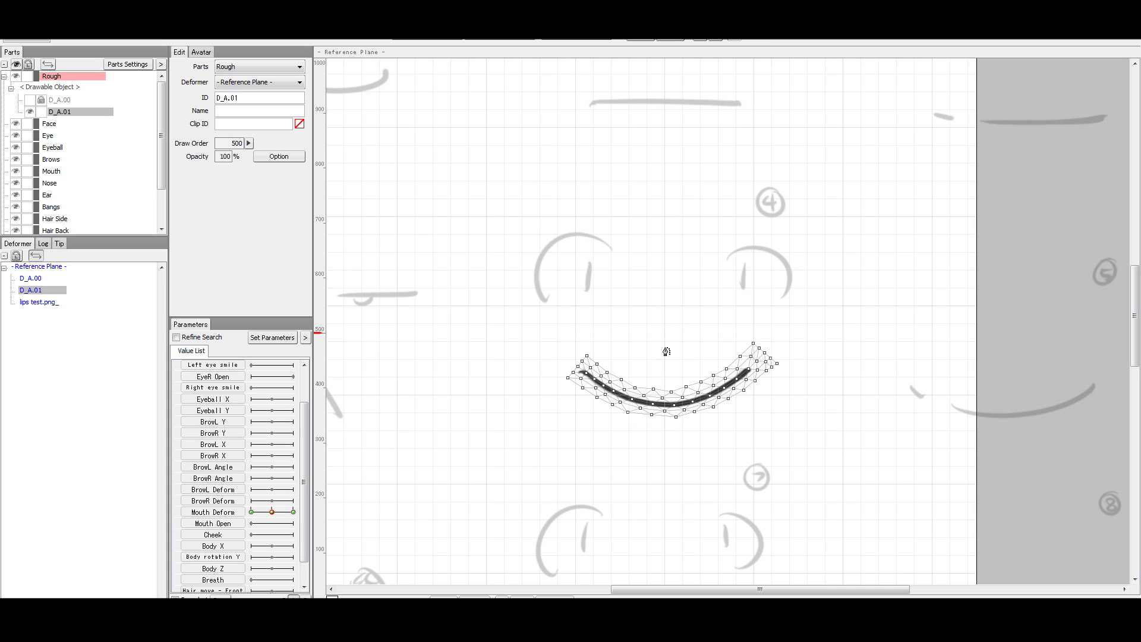
Create a five-point deformation path along D_A.01's smile, extending slightly beyond both mouth corners.
click(566, 369)
key(ctrl+v)
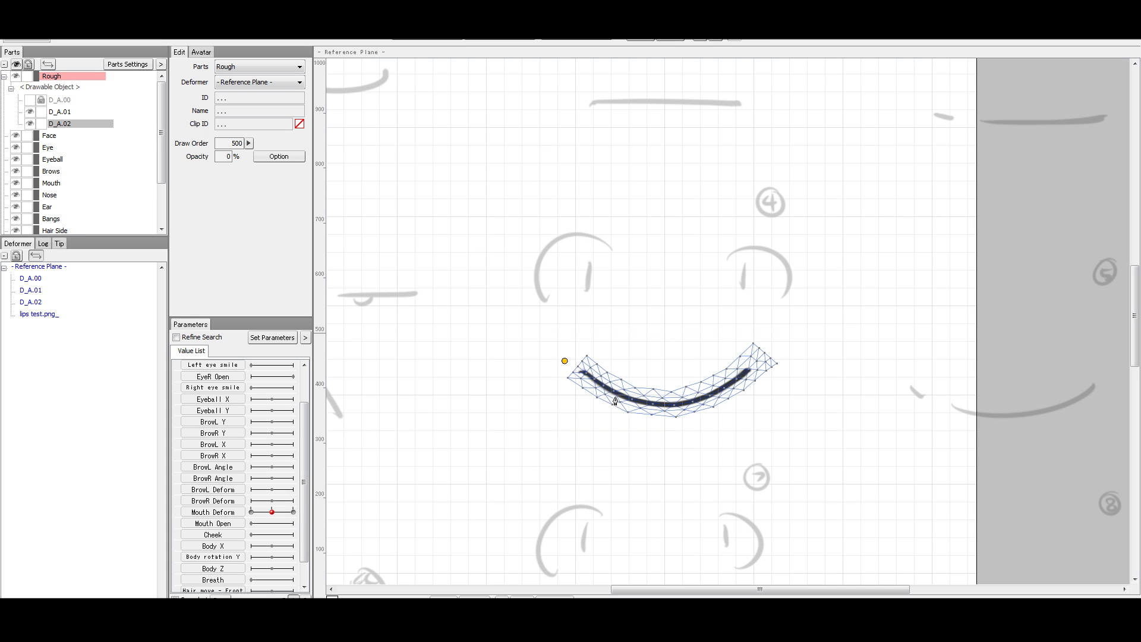
click(619, 400)
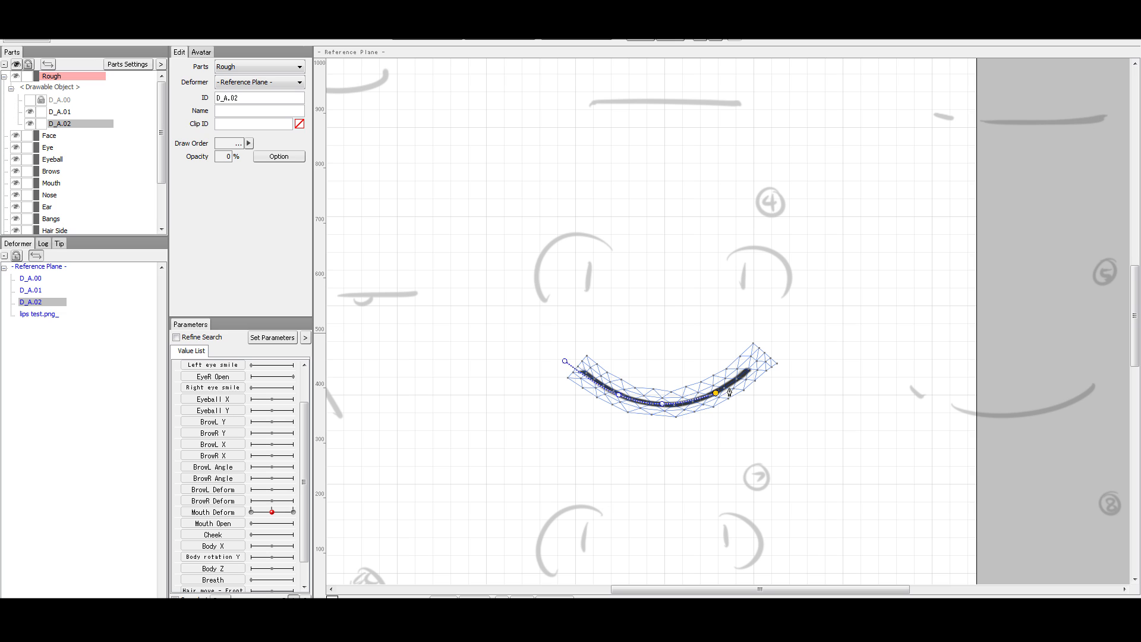
click(770, 351)
Move the deformation path's outer and intermediate points level with its centre point to flatten the smile into a nearly straight line, and deselect it.
mouse_move(564, 363)
mouse_down()
mouse_move(565, 407)
mouse_move(620, 405)
mouse_up()
click(619, 398)
drag(716, 394, 717, 401)
mouse_move(770, 350)
mouse_down()
mouse_move(782, 407)
mouse_move(718, 404)
mouse_up()
key(ctrl+z)
click(717, 401)
drag(621, 405, 620, 407)
drag(779, 405, 775, 405)
drag(568, 407, 579, 408)
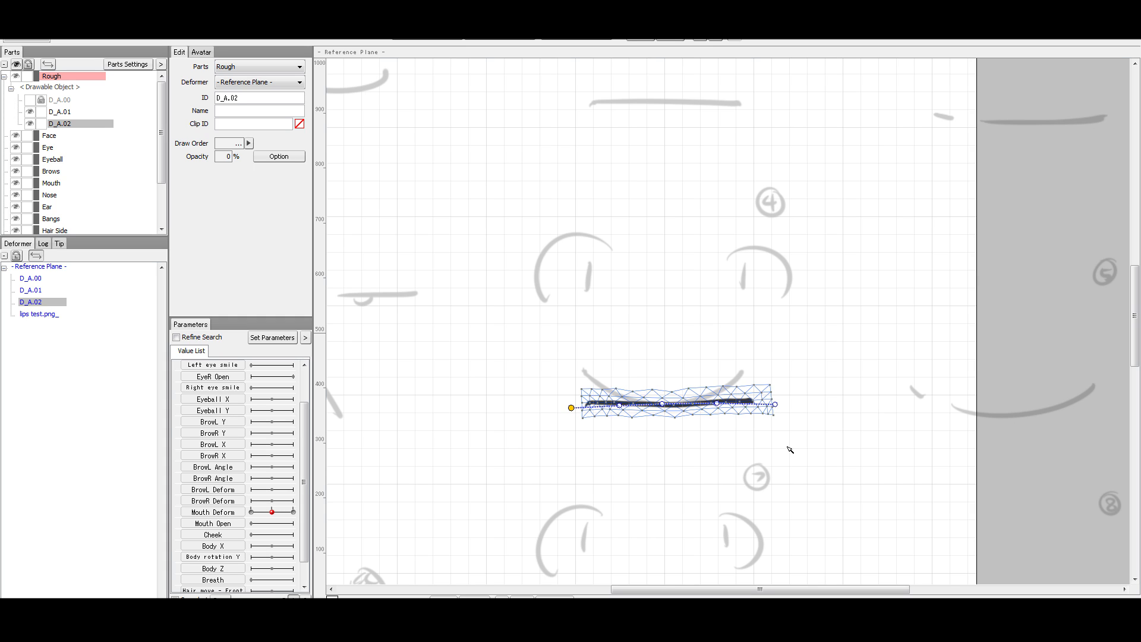
click(838, 455)
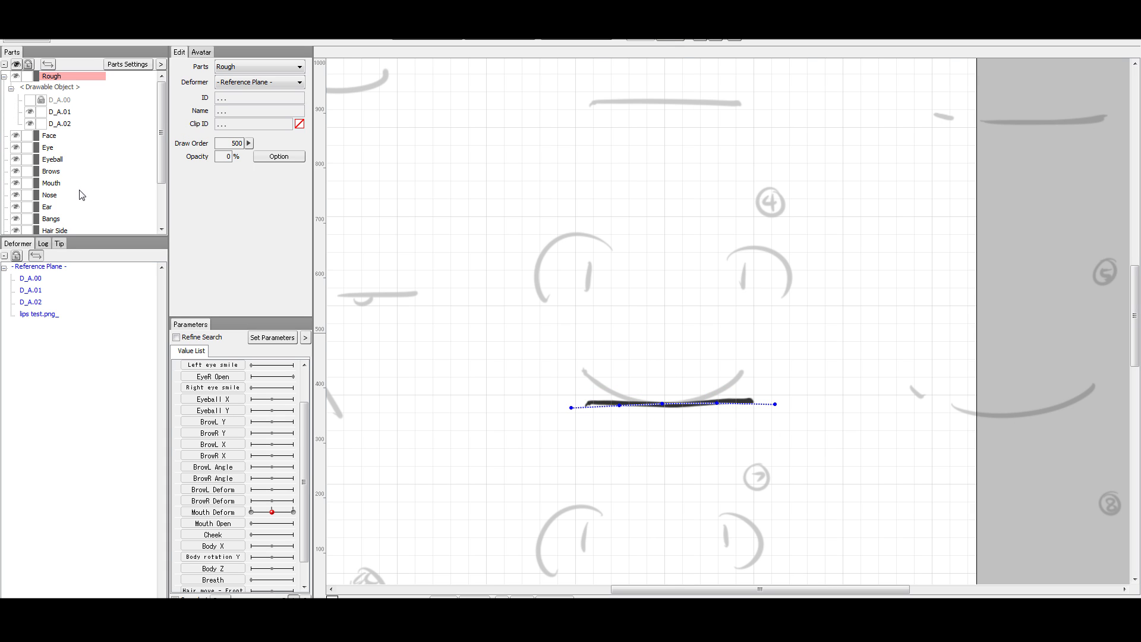
Hide the deformation path D_A.02, select D_A.01, and set its Mouth Deform parameter to -1.00.
click(31, 123)
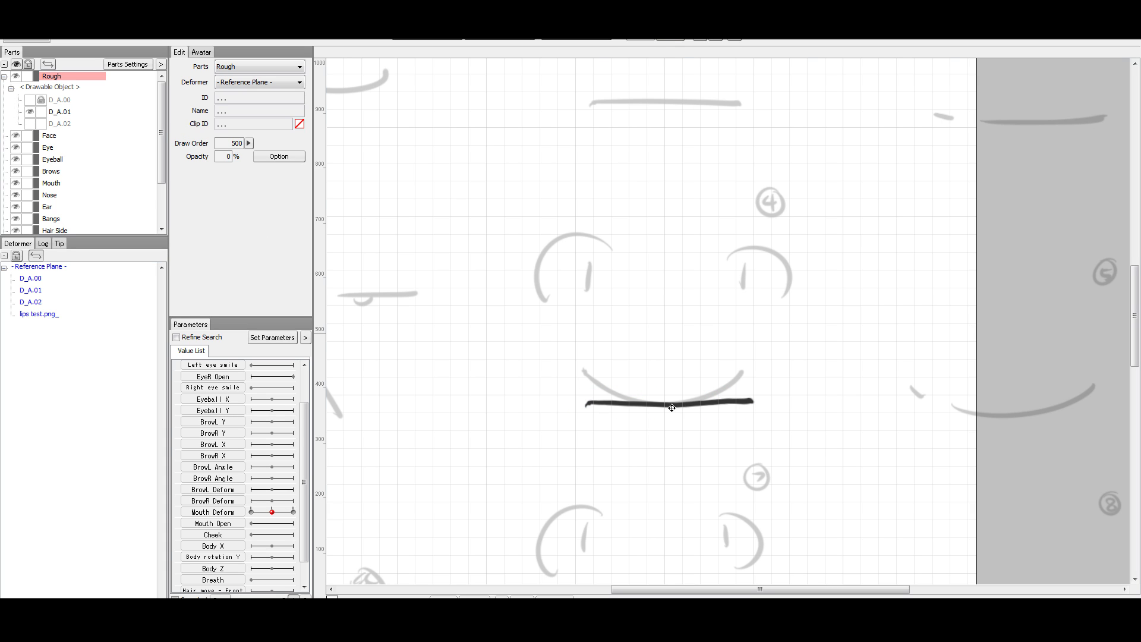
click(215, 512)
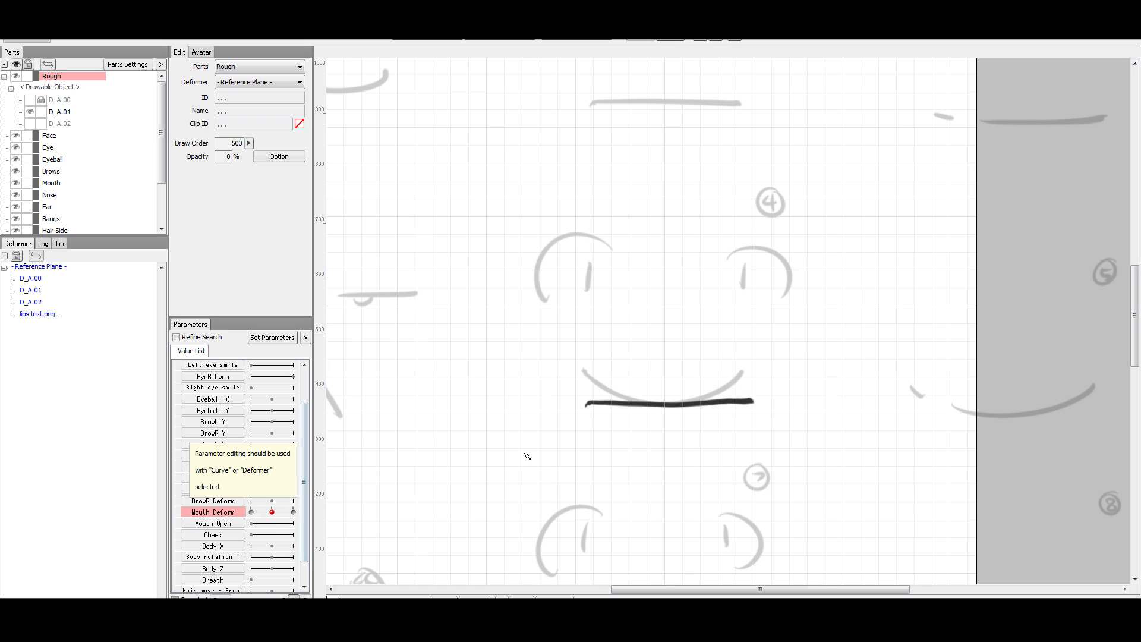
click(683, 404)
mouse_move(273, 512)
mouse_down()
mouse_move(315, 511)
mouse_move(280, 515)
mouse_up()
click(429, 508)
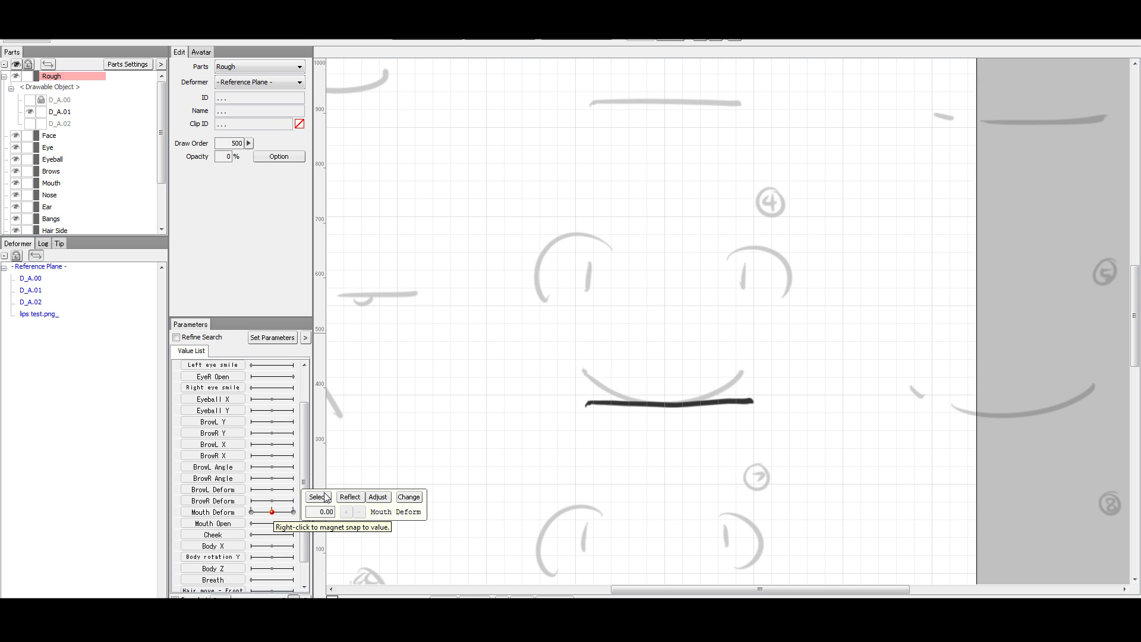
click(636, 413)
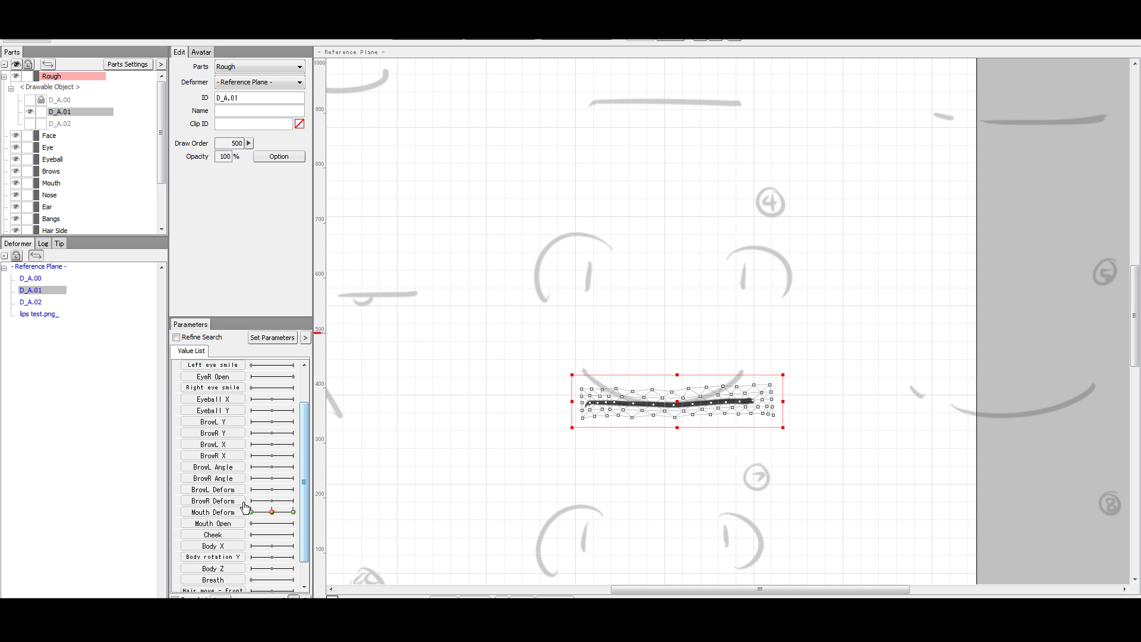
drag(272, 513, 244, 523)
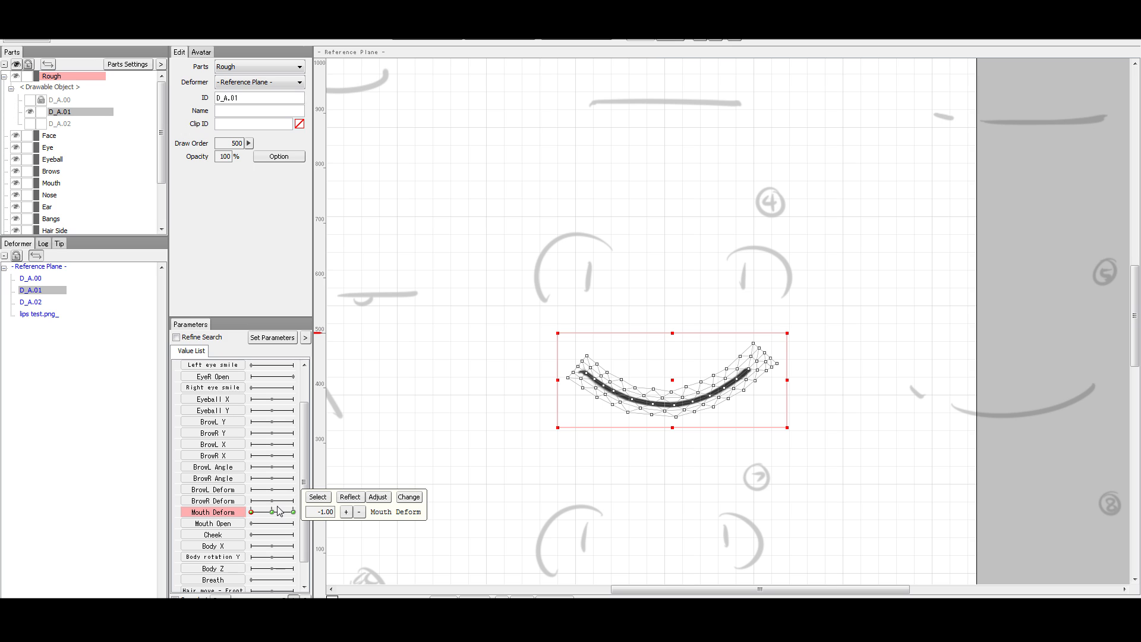
Create a second five-point deformation path along D_A.01's smile at the -1.00 key of Mouth Deform.
click(734, 41)
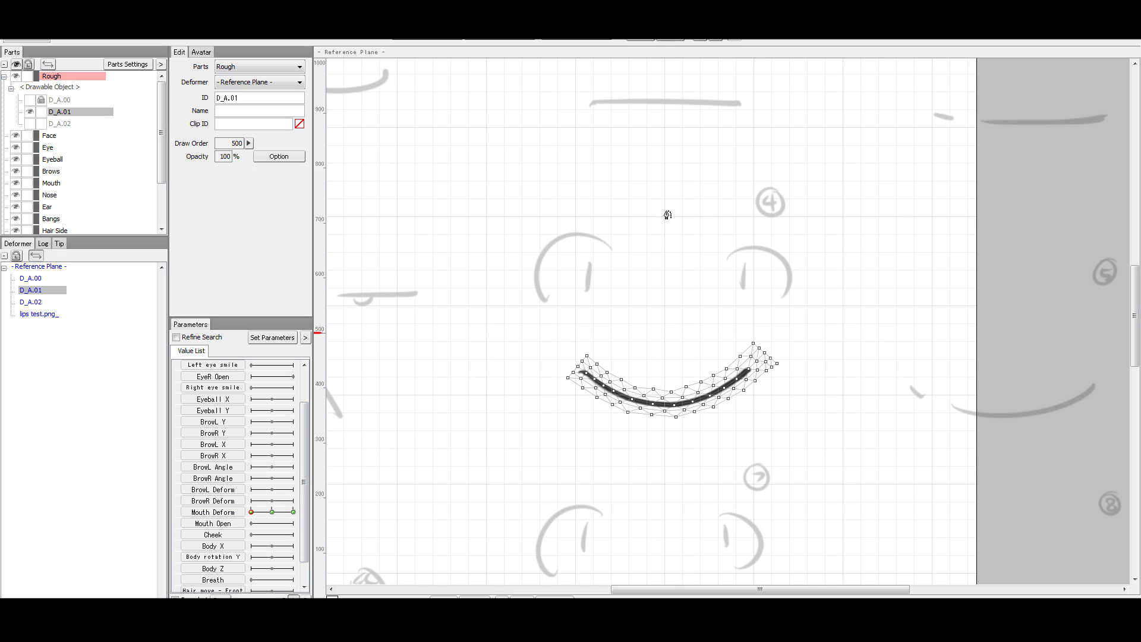
click(557, 355)
click(616, 396)
click(663, 404)
click(713, 393)
click(774, 350)
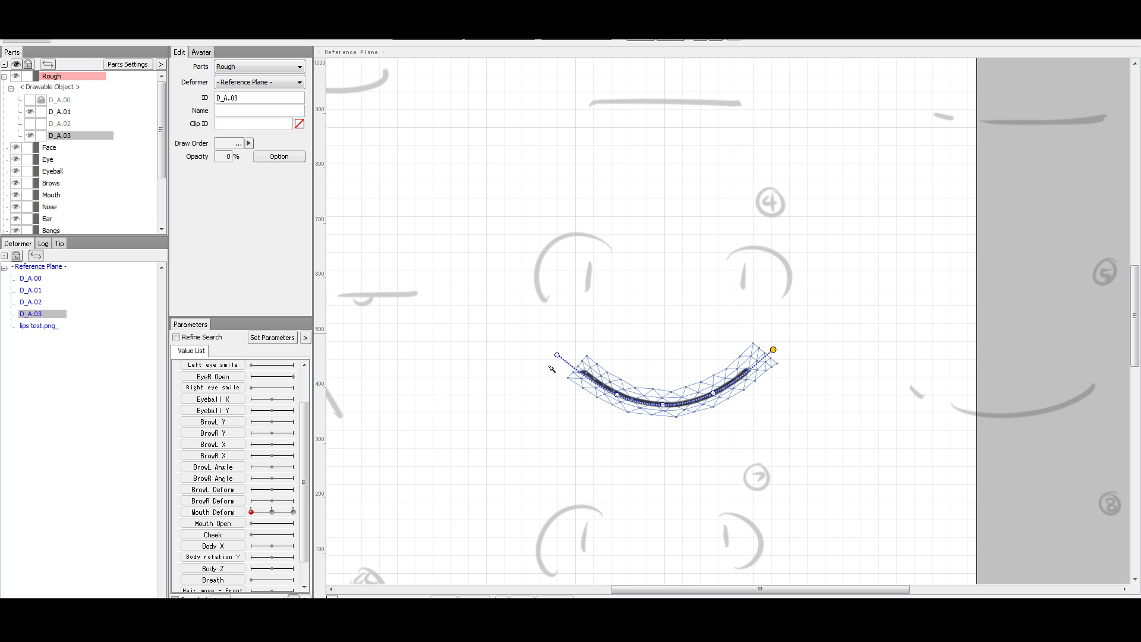
Pull the deformation path's outer and intermediate points below its centre to arch the mouth into a frown, and remove the path.
drag(558, 357, 557, 442)
drag(617, 397, 619, 421)
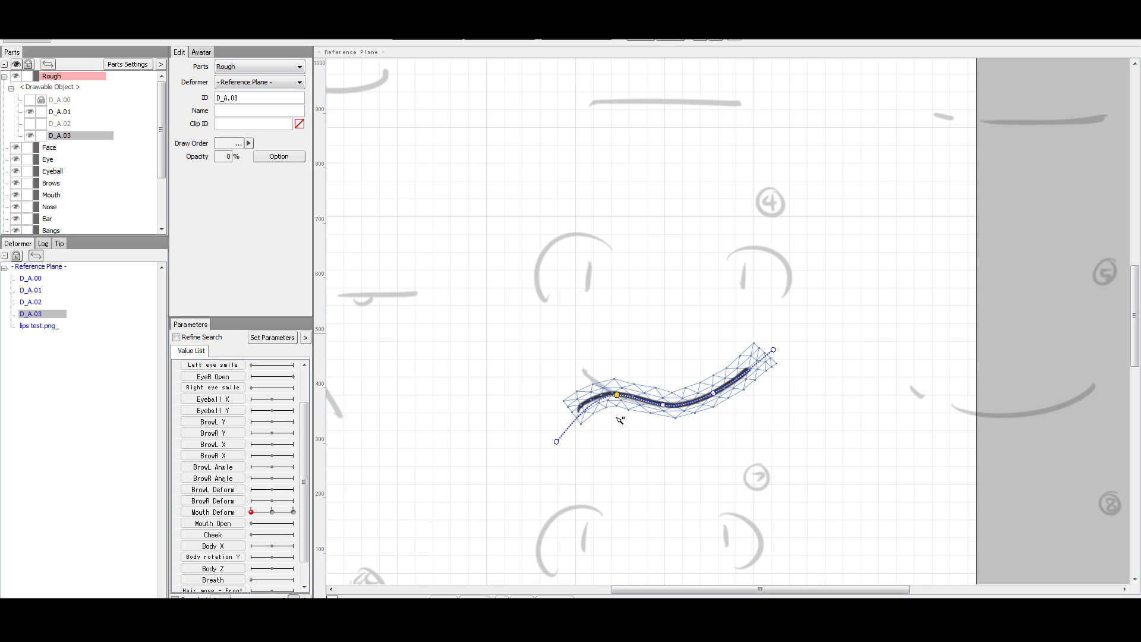
drag(713, 393, 716, 409)
drag(774, 350, 765, 452)
drag(557, 442, 564, 456)
drag(620, 420, 617, 413)
drag(564, 456, 572, 466)
drag(716, 409, 717, 413)
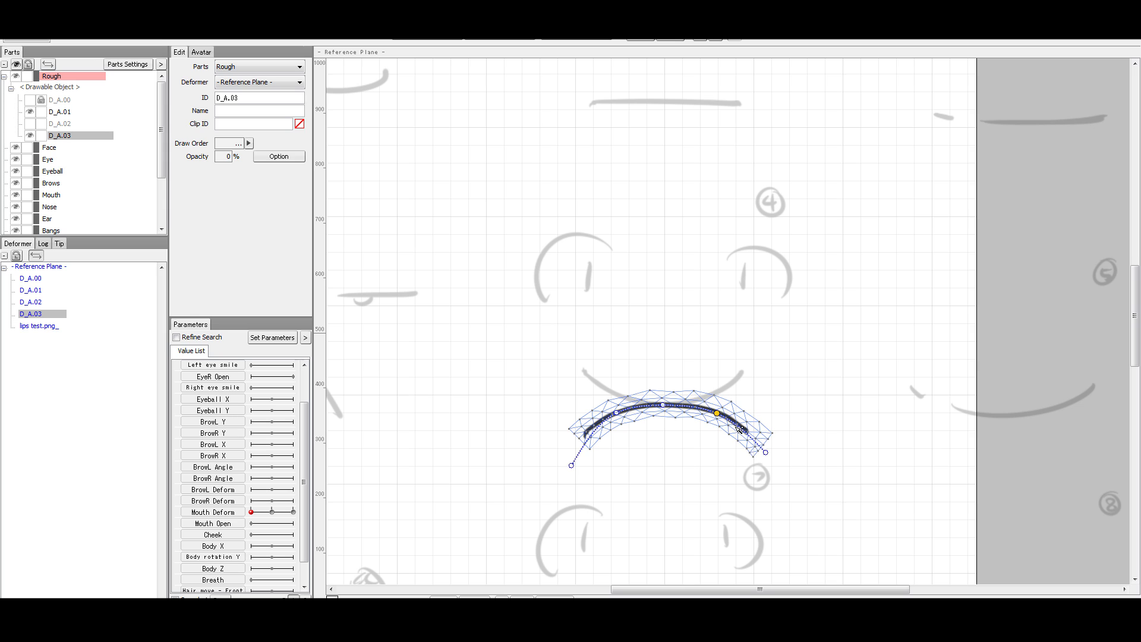
drag(766, 453, 767, 461)
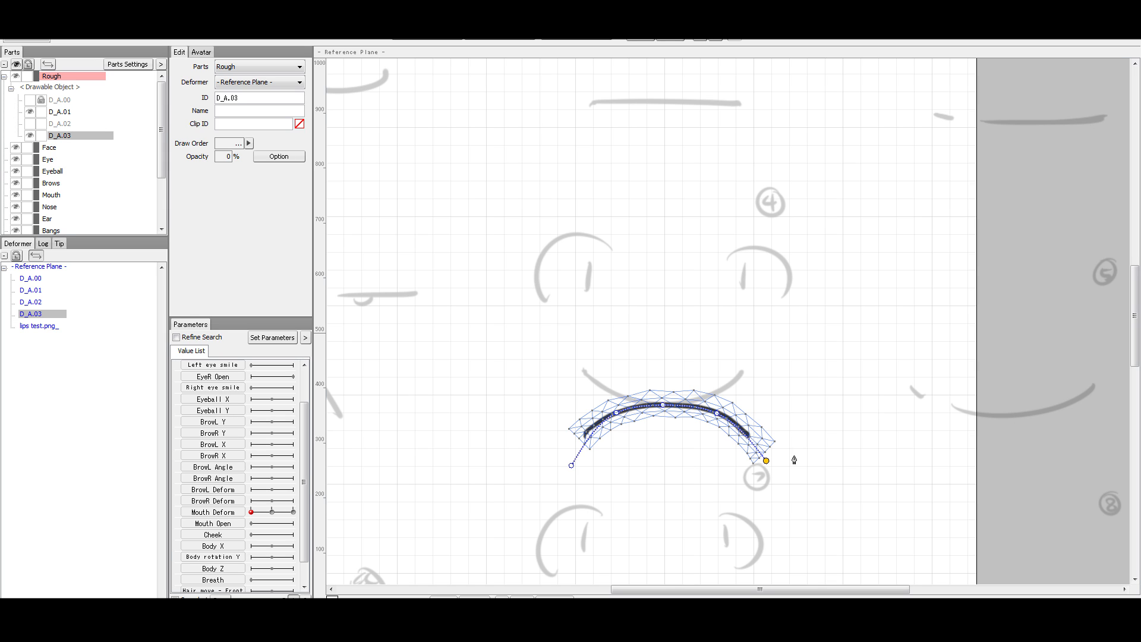
key(Delete)
key(Delete)
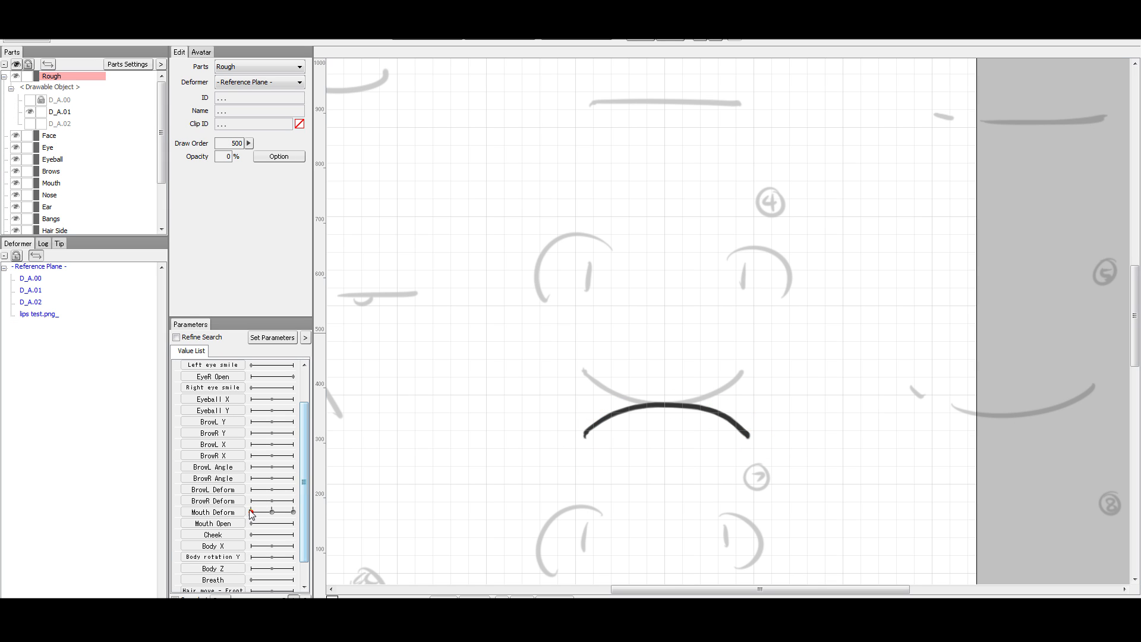
Set Mouth Deform to 1.00 and create a six-point deformation path along D_A.01's smile, extending slightly past both corners.
drag(264, 513, 186, 526)
drag(502, 545, 655, 548)
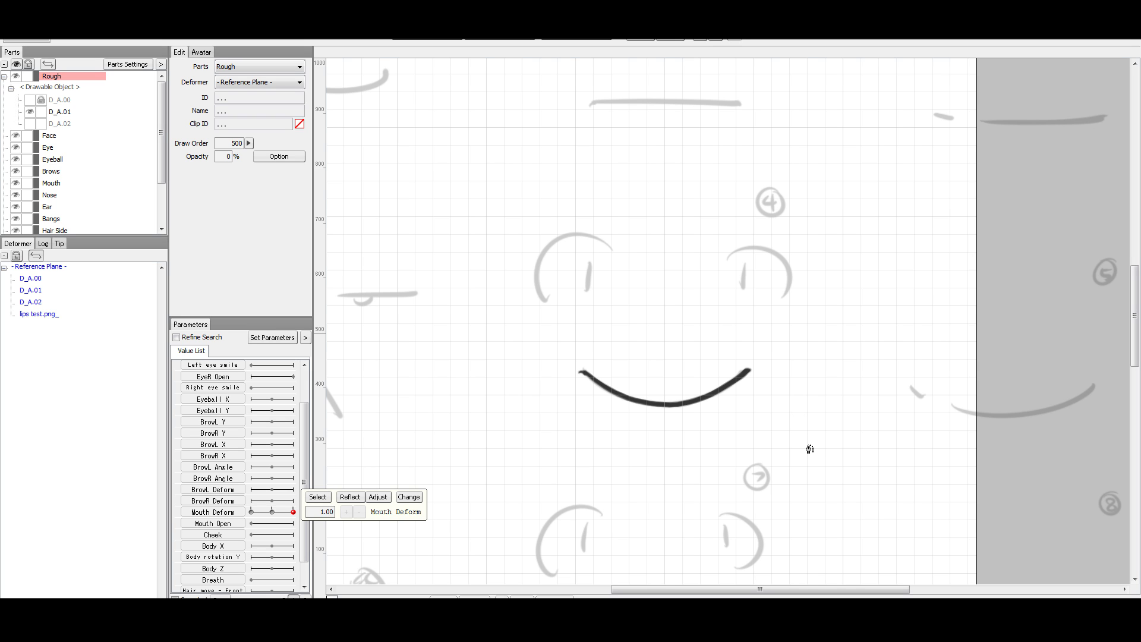
scroll(597, 264, down, 2)
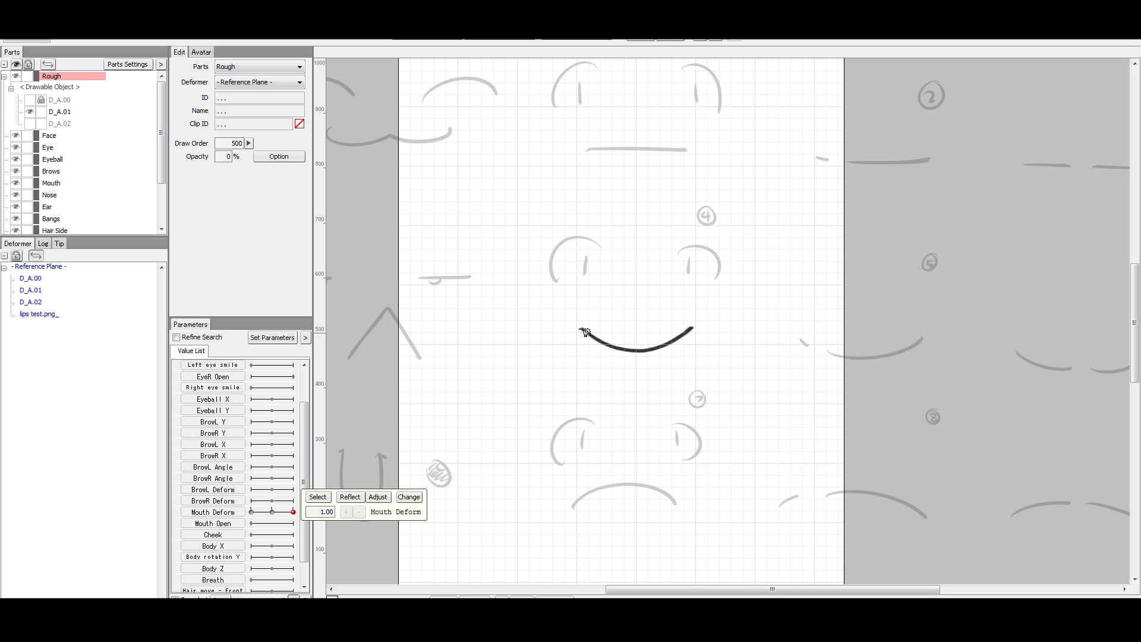
scroll(585, 333, up, 2)
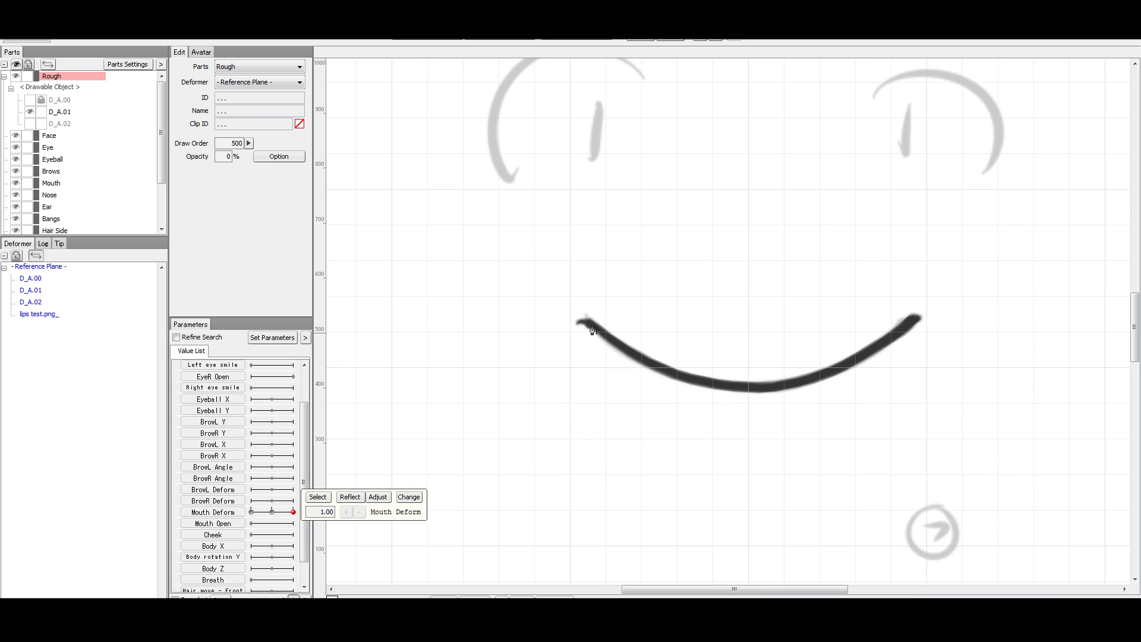
click(600, 331)
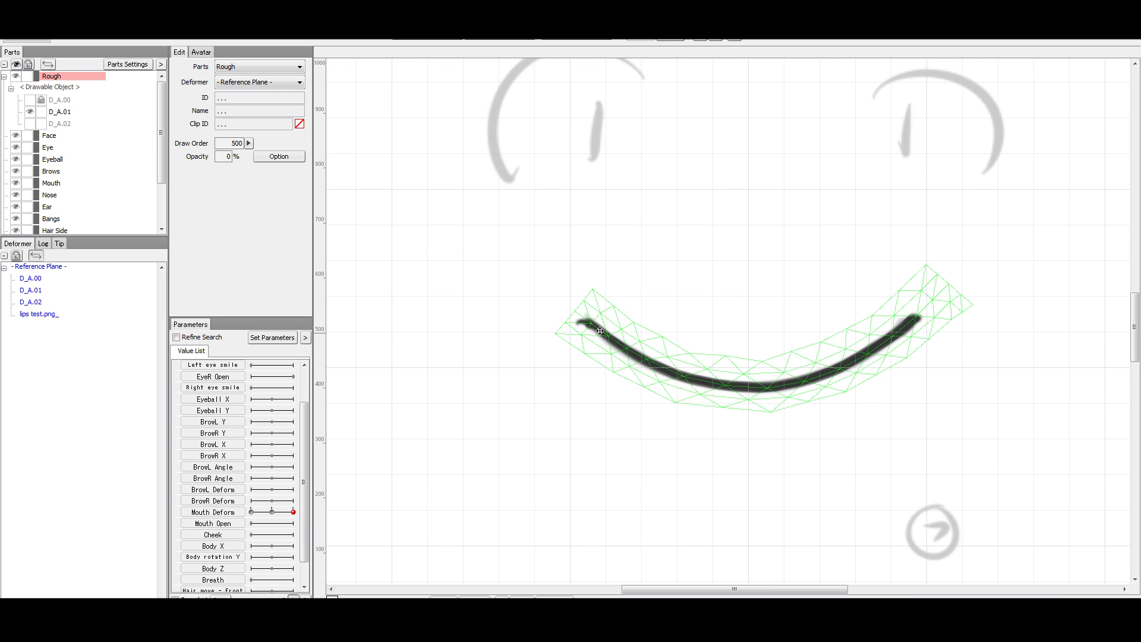
click(598, 330)
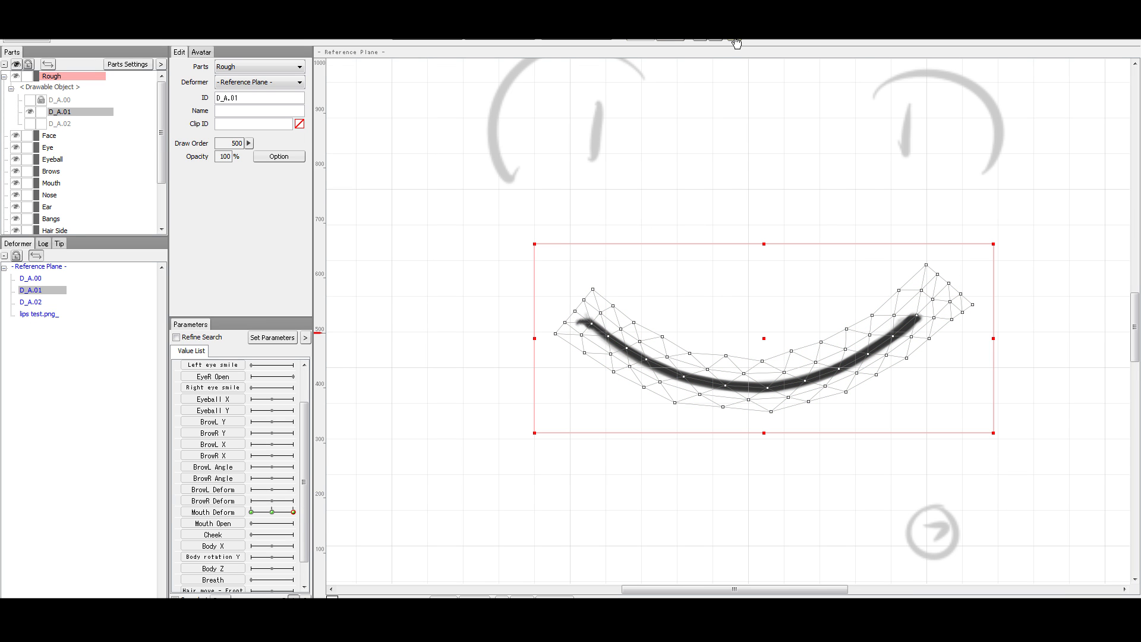
click(565, 307)
click(609, 338)
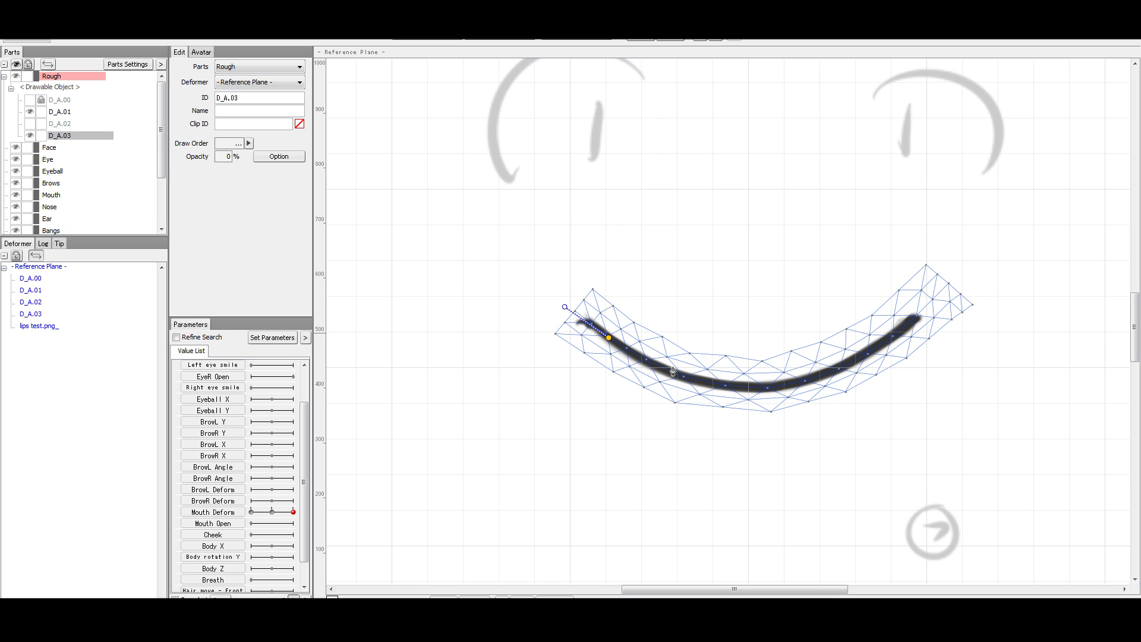
click(650, 364)
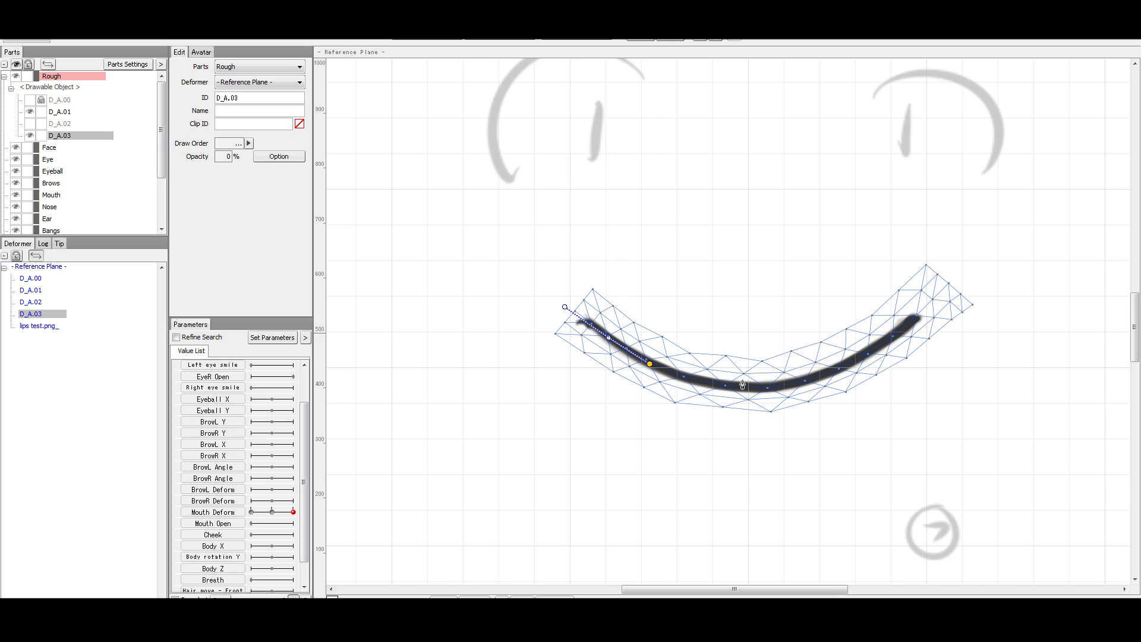
click(769, 386)
click(854, 360)
click(963, 280)
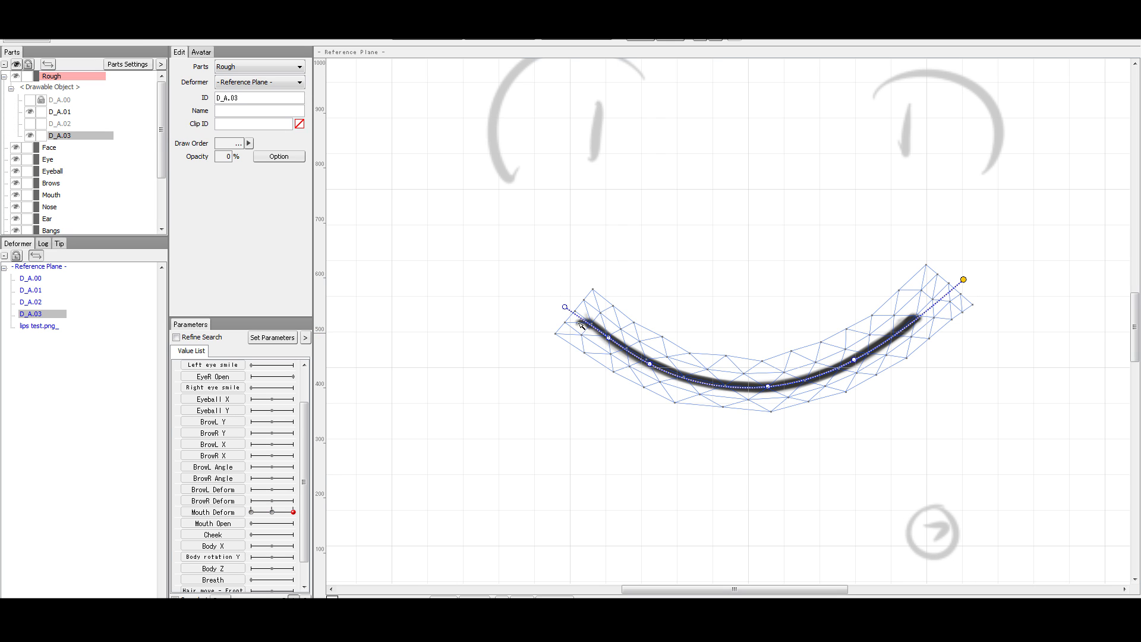
Curl both mouth corners downward by lowering the path's ends, adding points near the right corner, and remove the path.
click(565, 309)
drag(565, 307, 563, 362)
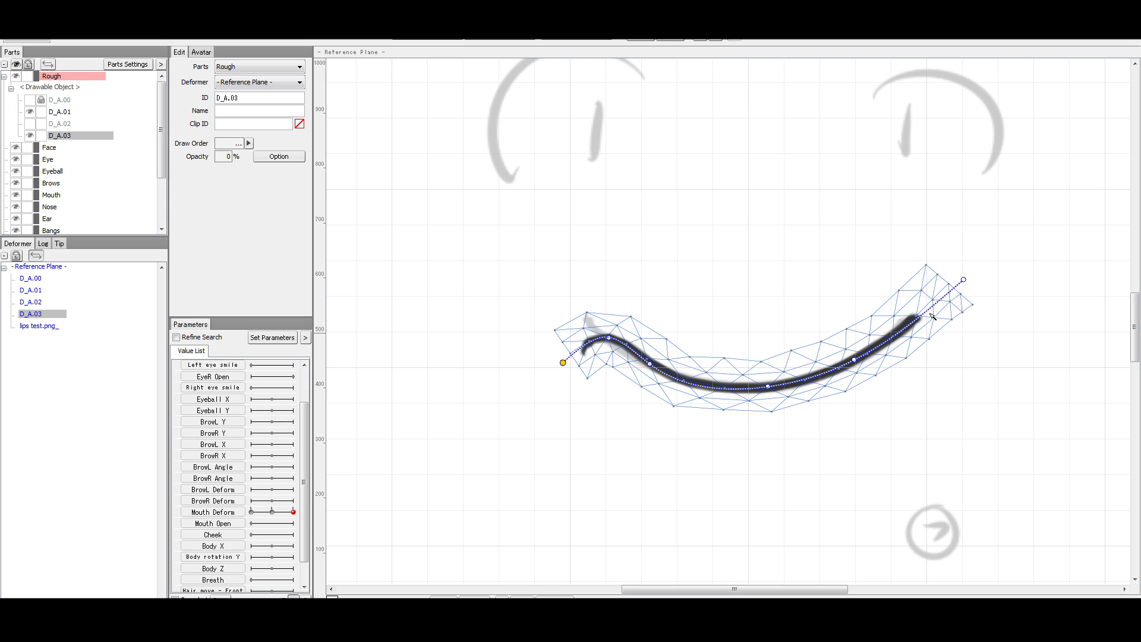
click(905, 327)
drag(930, 317, 938, 355)
drag(963, 281, 966, 414)
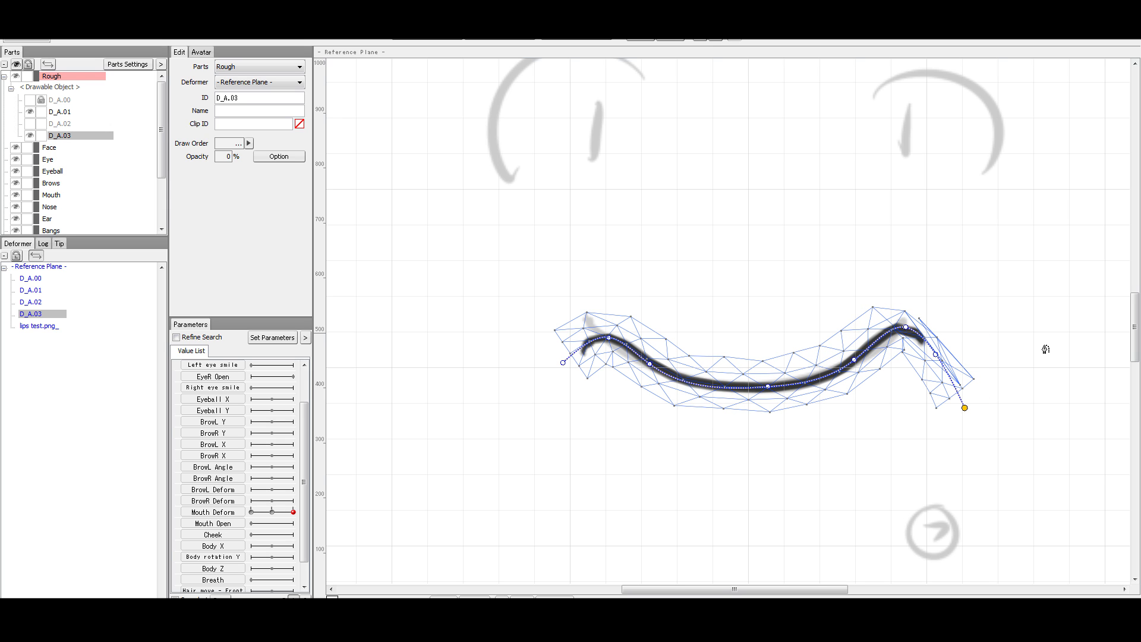
key(Delete)
key(Delete)
scroll(872, 397, down, 3)
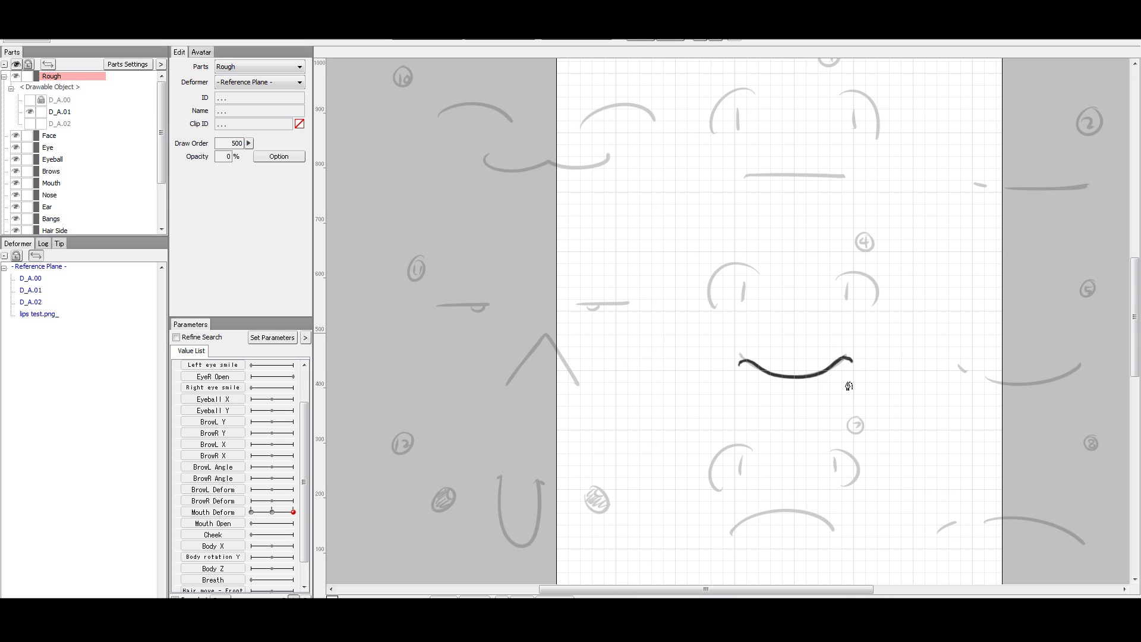
scroll(848, 384, up, 2)
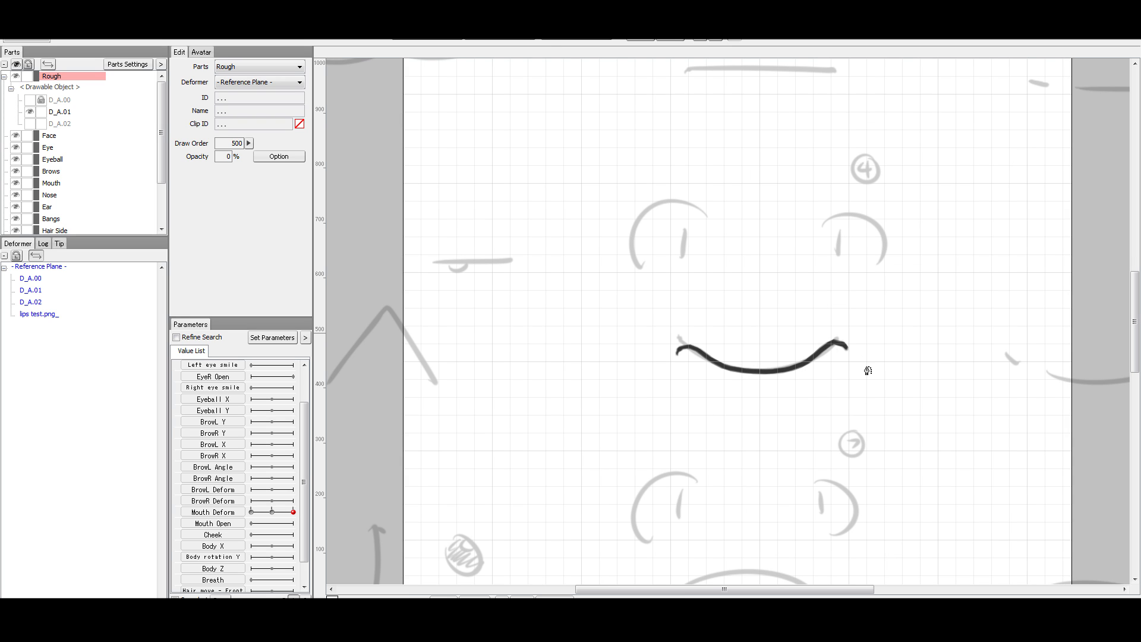
Examine the numbered mouth sketches in the guide image, comparing the single-line mouths with the two-part ones.
drag(945, 361, 569, 485)
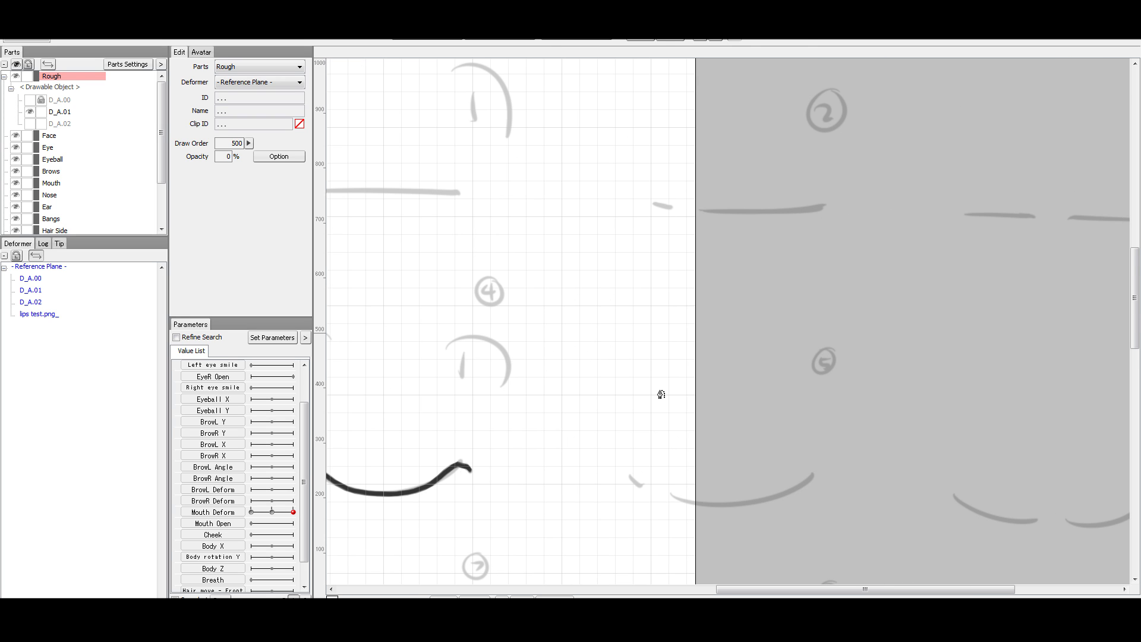
scroll(659, 395, down, 5)
scroll(618, 381, up, 4)
mouse_move(653, 545)
mouse_down()
mouse_move(617, 410)
mouse_move(627, 417)
mouse_up()
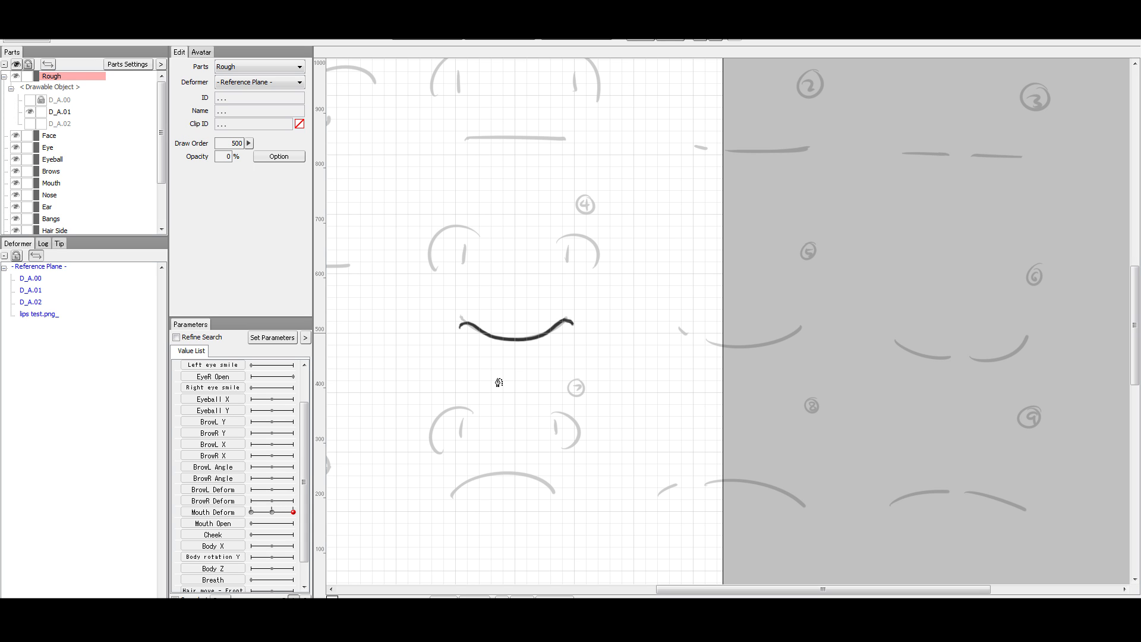
click(293, 513)
click(294, 513)
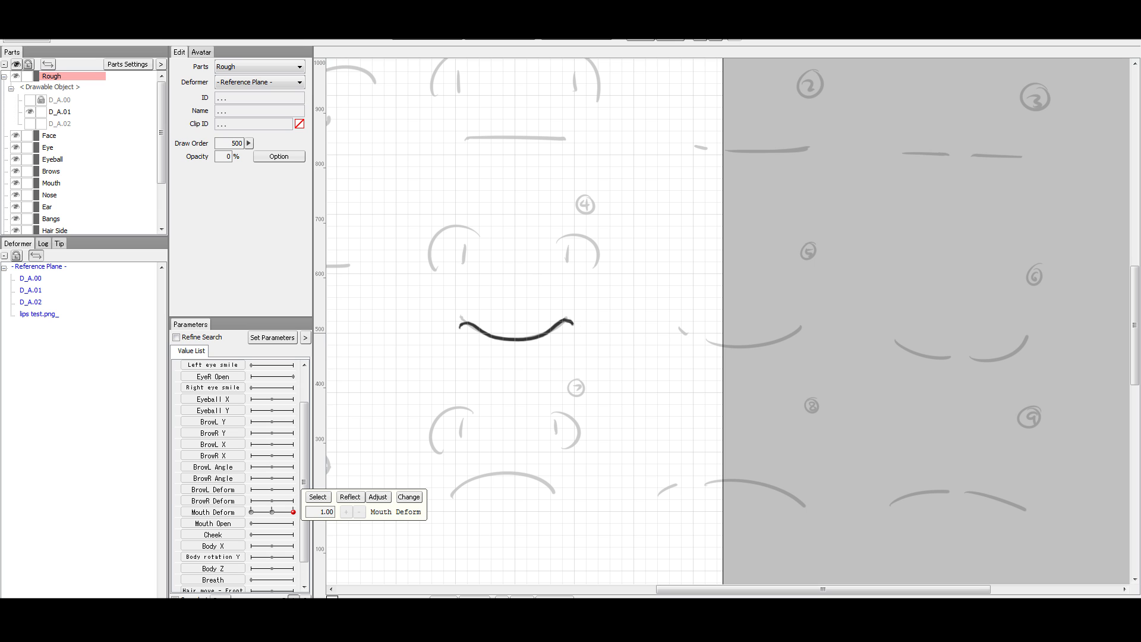
click(641, 35)
drag(682, 201, 793, 331)
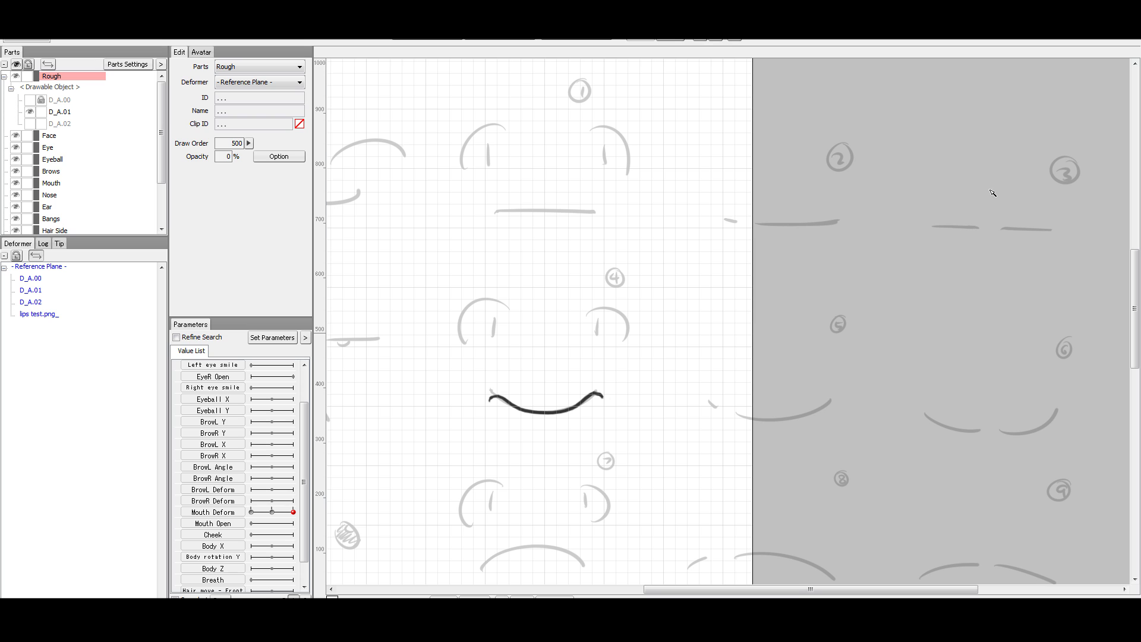
scroll(815, 254, down, 1)
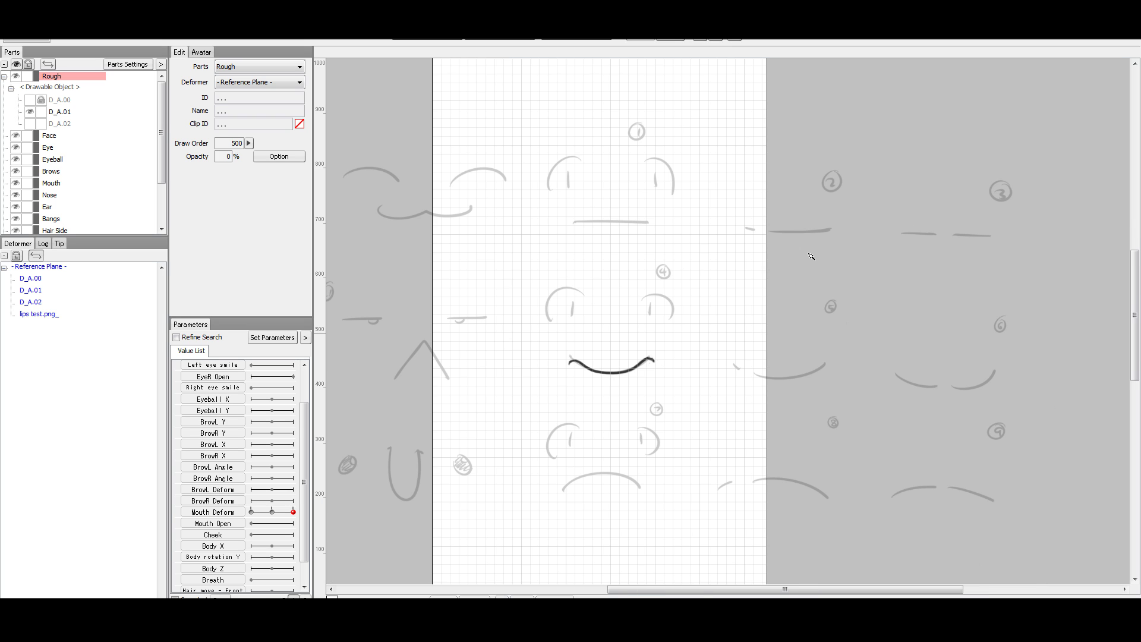
scroll(813, 257, up, 1)
scroll(79, 206, down, 2)
Unlock the guide image, shift it left until sketches 2, 3, 5 and 6 lie on the canvas, and hide D_A.01.
click(64, 229)
click(27, 228)
drag(641, 299, 234, 291)
drag(460, 298, 440, 312)
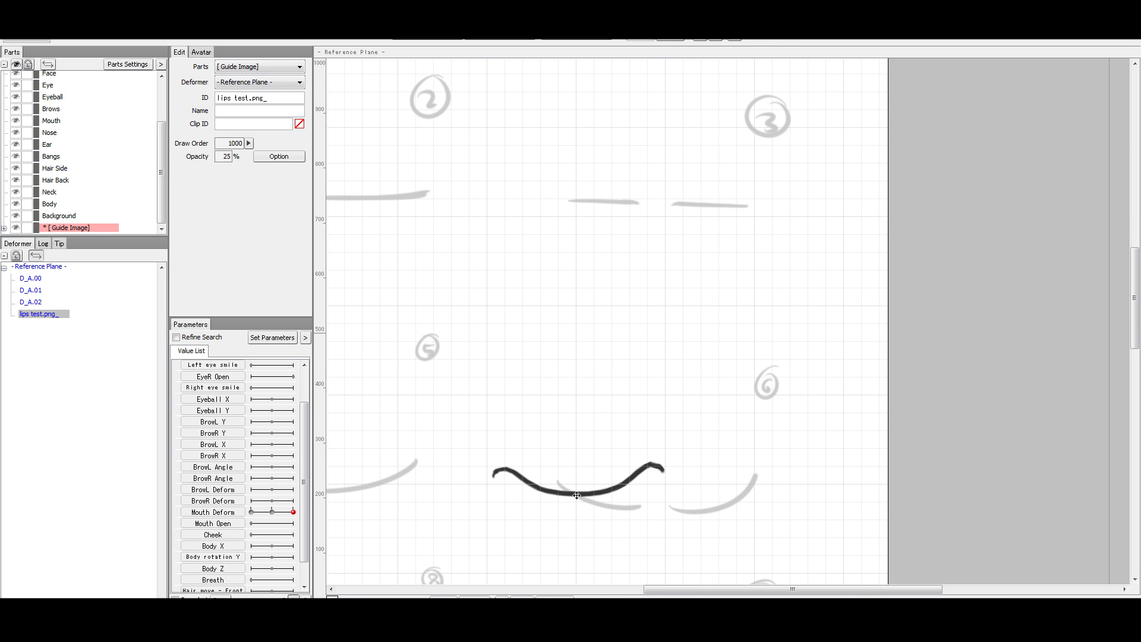
scroll(89, 154, up, 5)
click(57, 114)
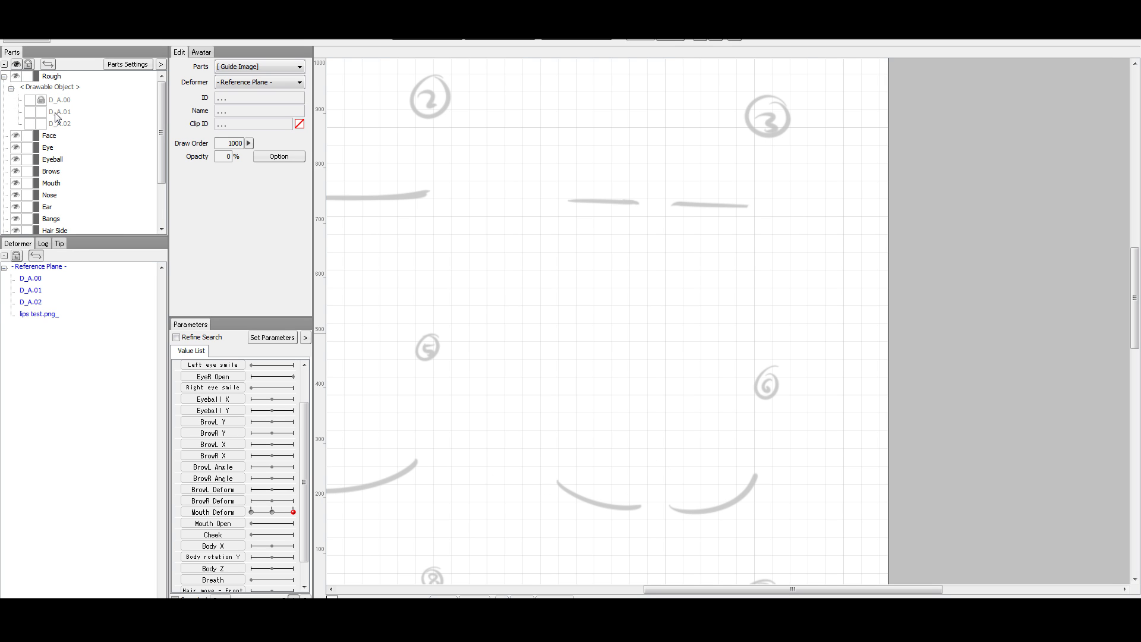
click(59, 123)
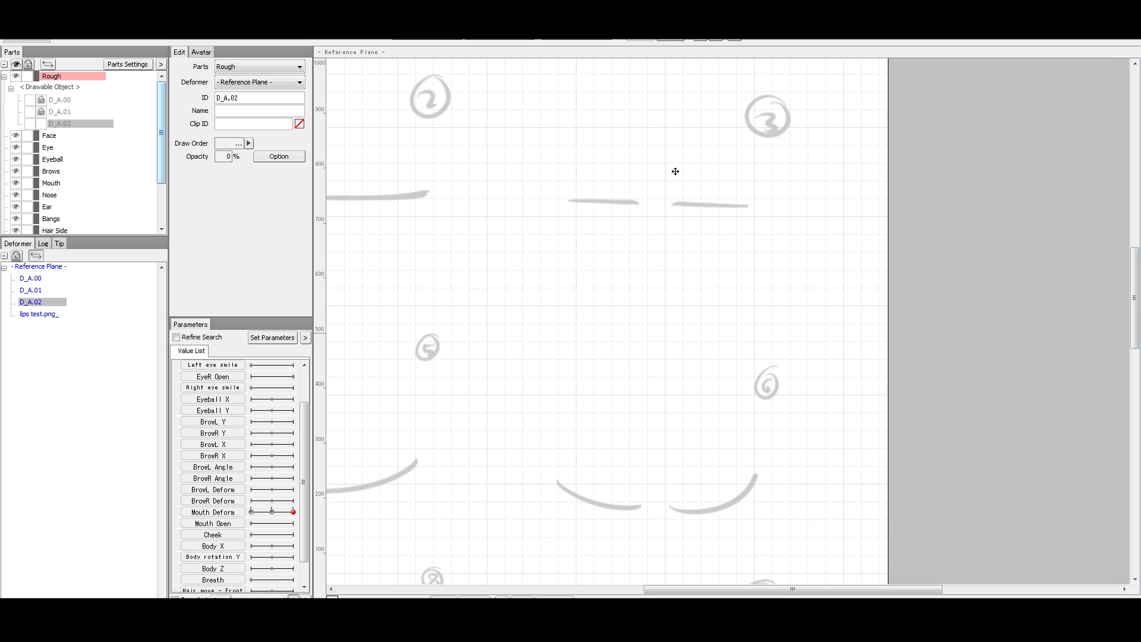
click(561, 104)
scroll(565, 179, down, 3)
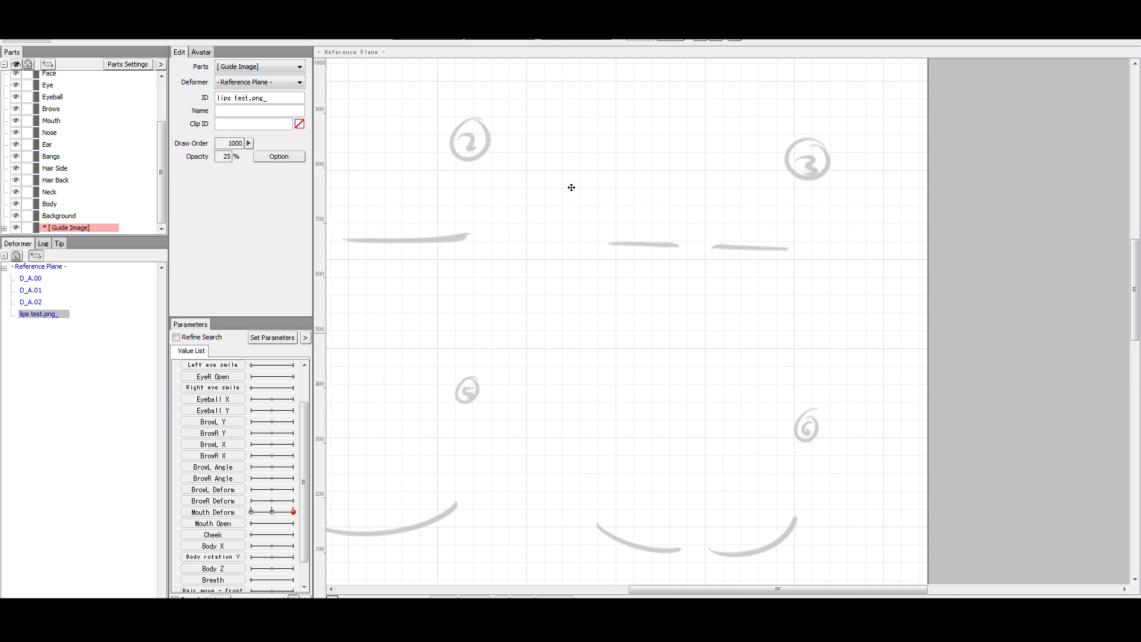
Create a drawable object from the lips test image with a four-point polygon around sketch 3's left line, and place it over the guide.
click(497, 39)
double_click(603, 224)
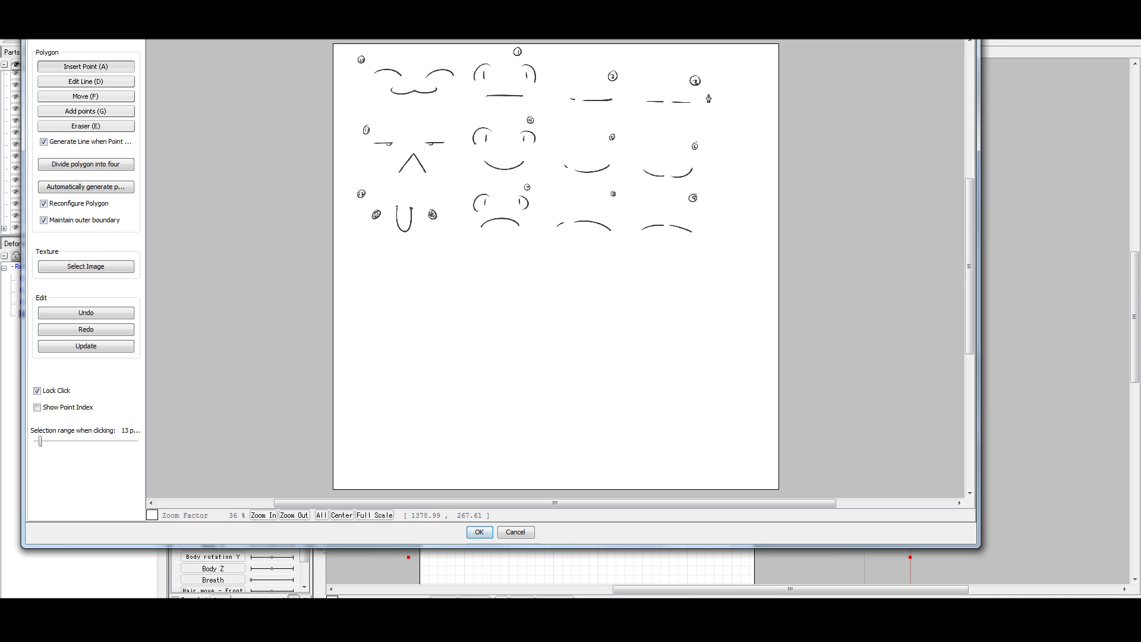
scroll(665, 95, up, 5)
click(570, 127)
click(664, 129)
click(663, 163)
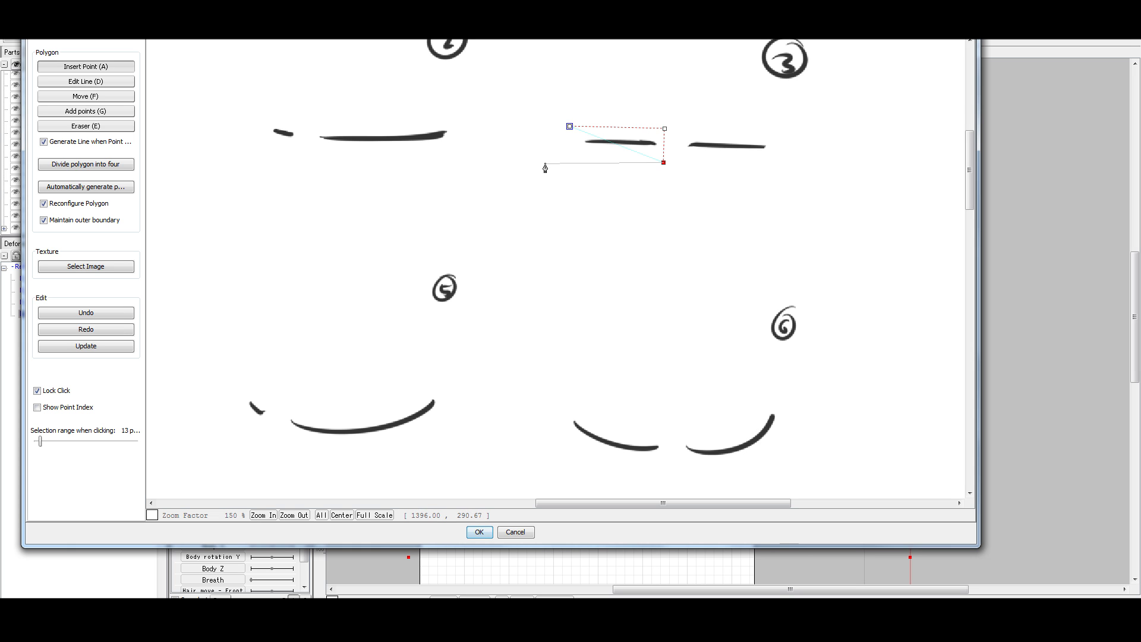
click(570, 157)
click(570, 126)
click(479, 532)
mouse_move(1079, 170)
mouse_down()
mouse_move(627, 204)
mouse_move(610, 222)
mouse_up()
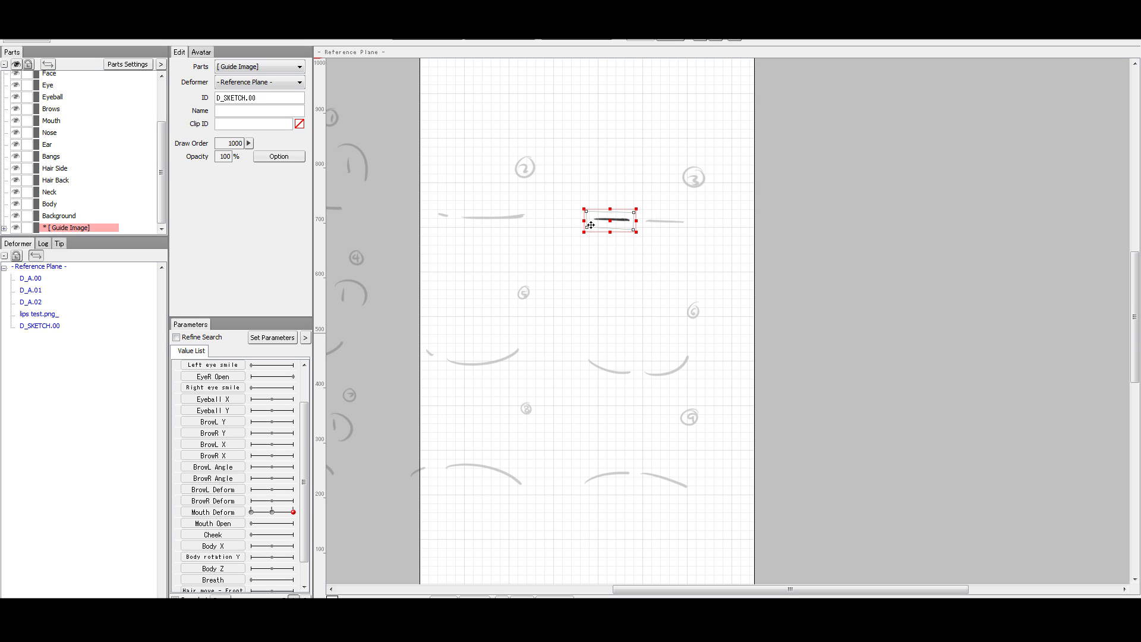
Create another four-point drawable object around sketch 3's right line from the lips test image, and place it over the matching guide line.
click(451, 39)
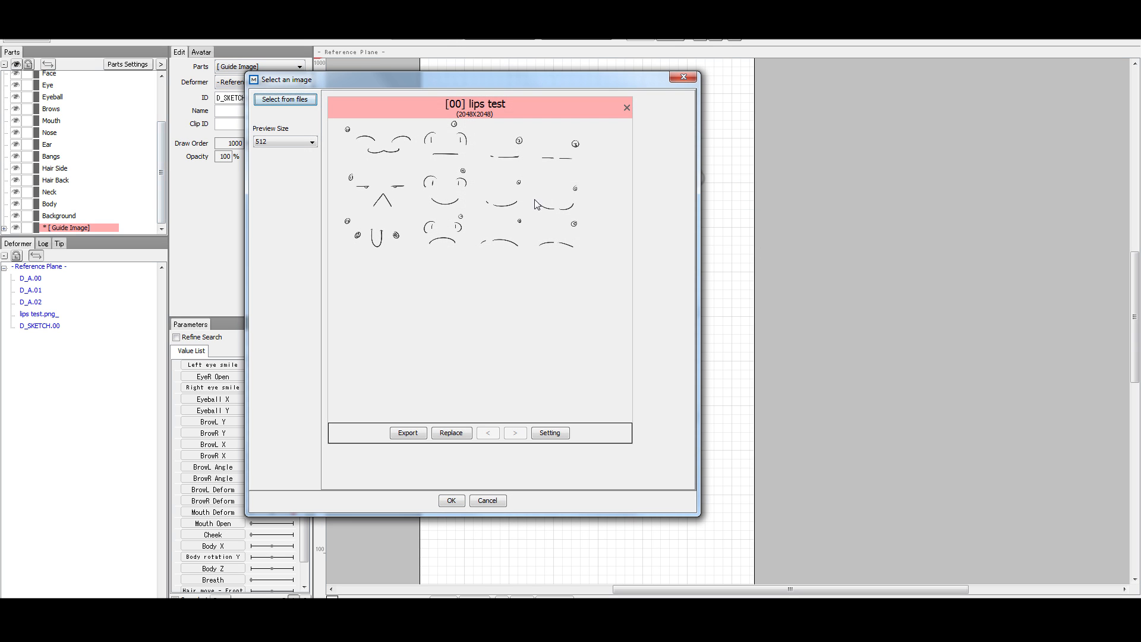
double_click(564, 160)
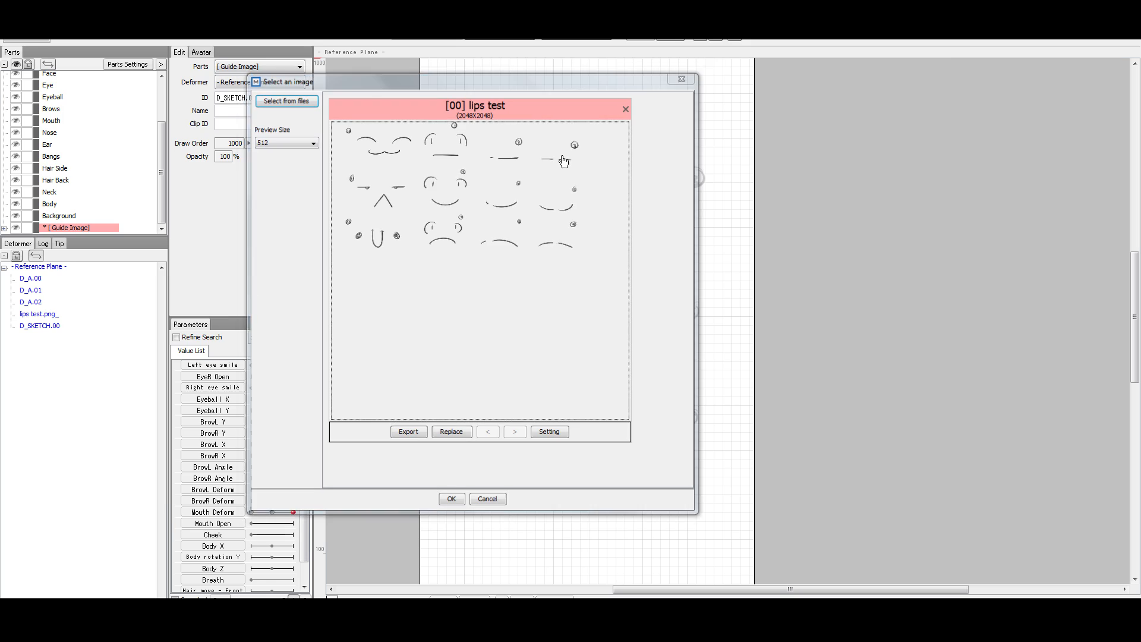
scroll(678, 119, up, 4)
click(640, 63)
click(637, 94)
click(730, 97)
click(729, 74)
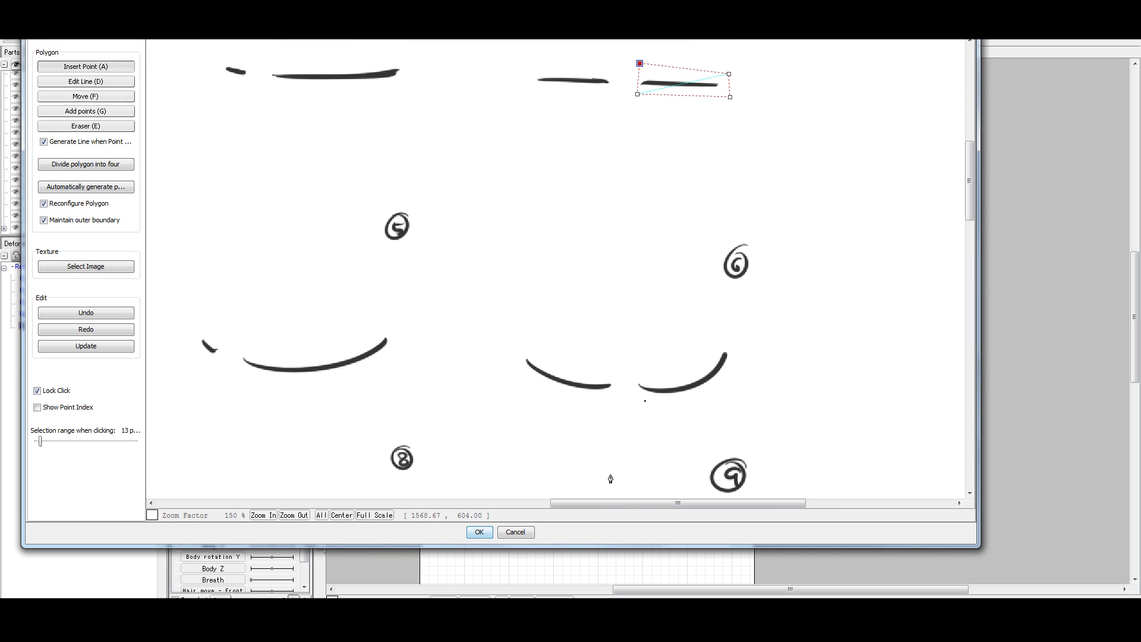
click(485, 534)
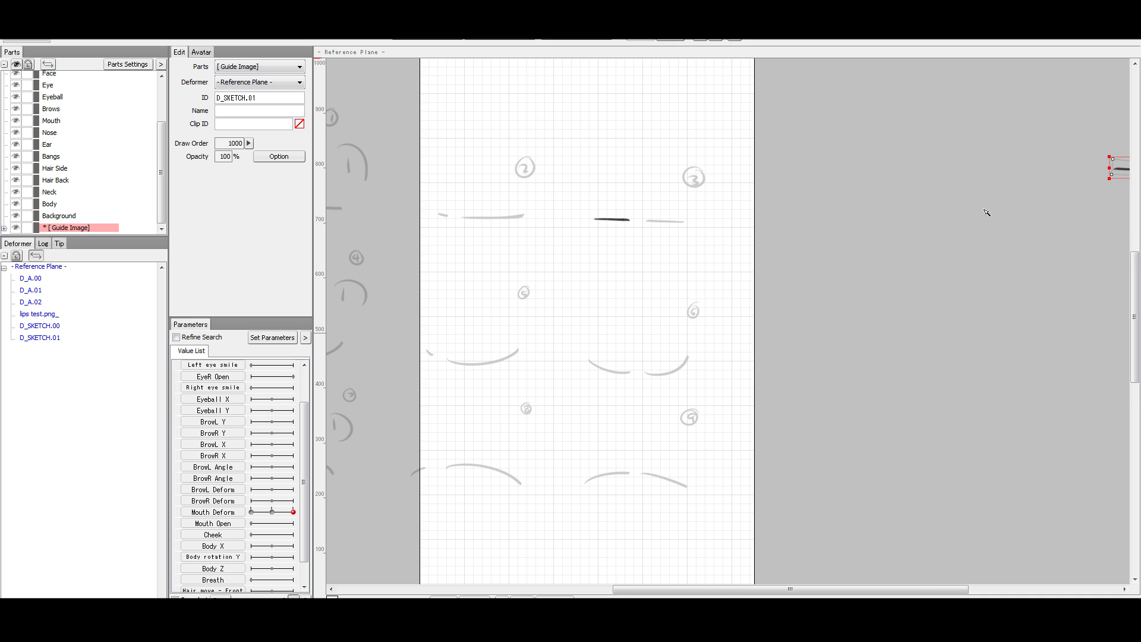
scroll(987, 212, down, 2)
mouse_move(1083, 185)
mouse_down()
mouse_move(764, 225)
mouse_move(772, 213)
mouse_up()
Select both two-part mouth line objects and move them together from sketch 3 down onto sketch 6's curves.
scroll(764, 225, up, 3)
click(653, 247)
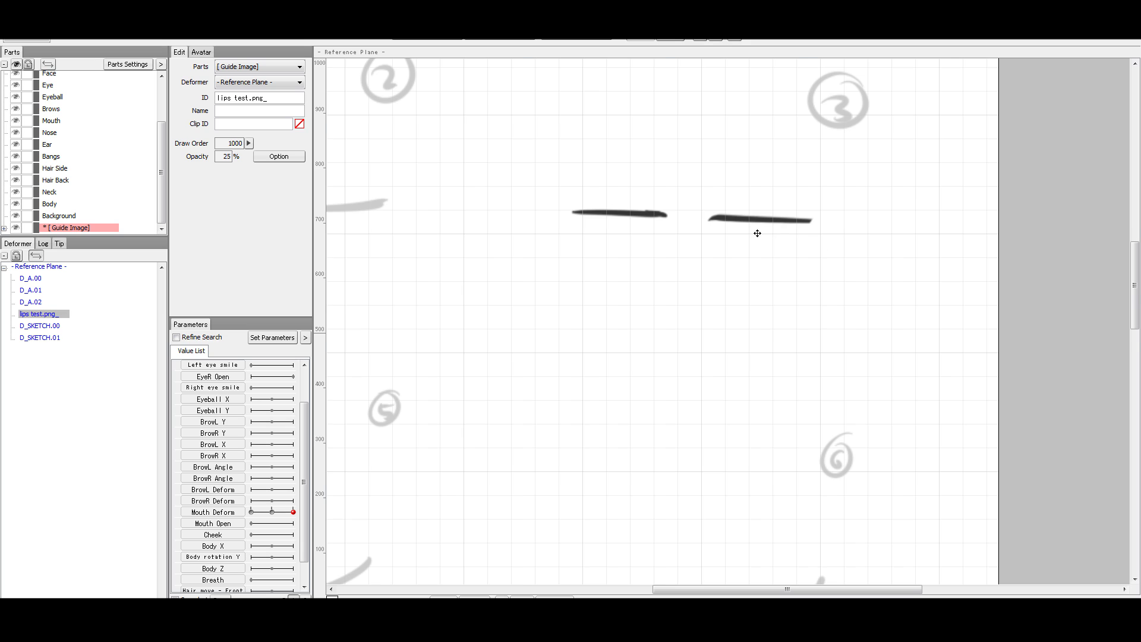
scroll(757, 232, down, 1)
click(677, 221)
click(781, 224)
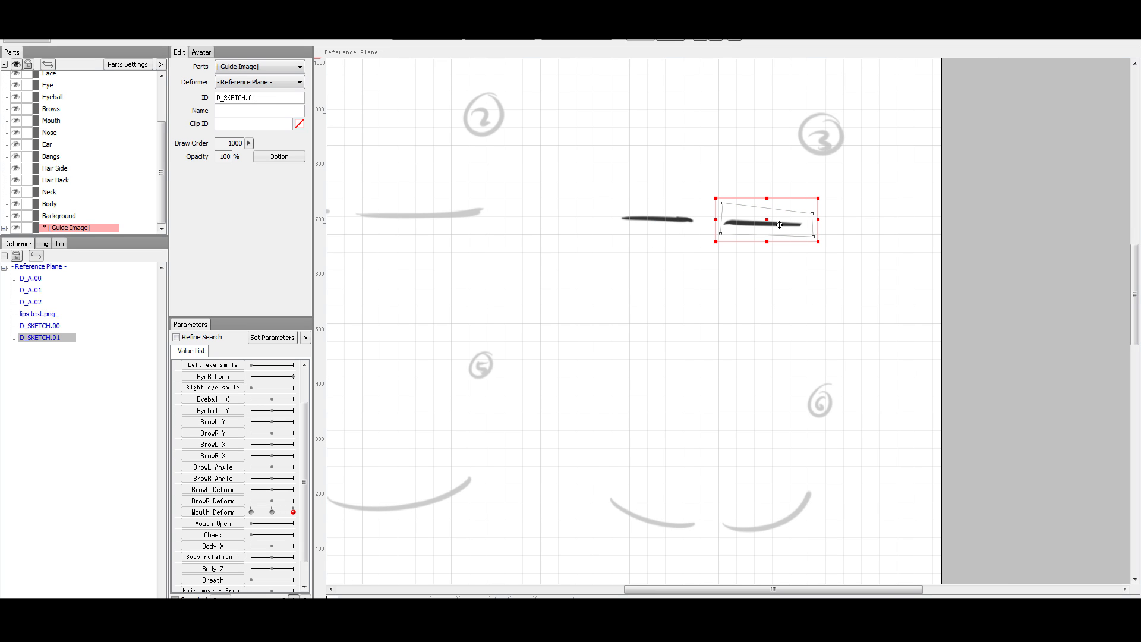
shift+click(659, 217)
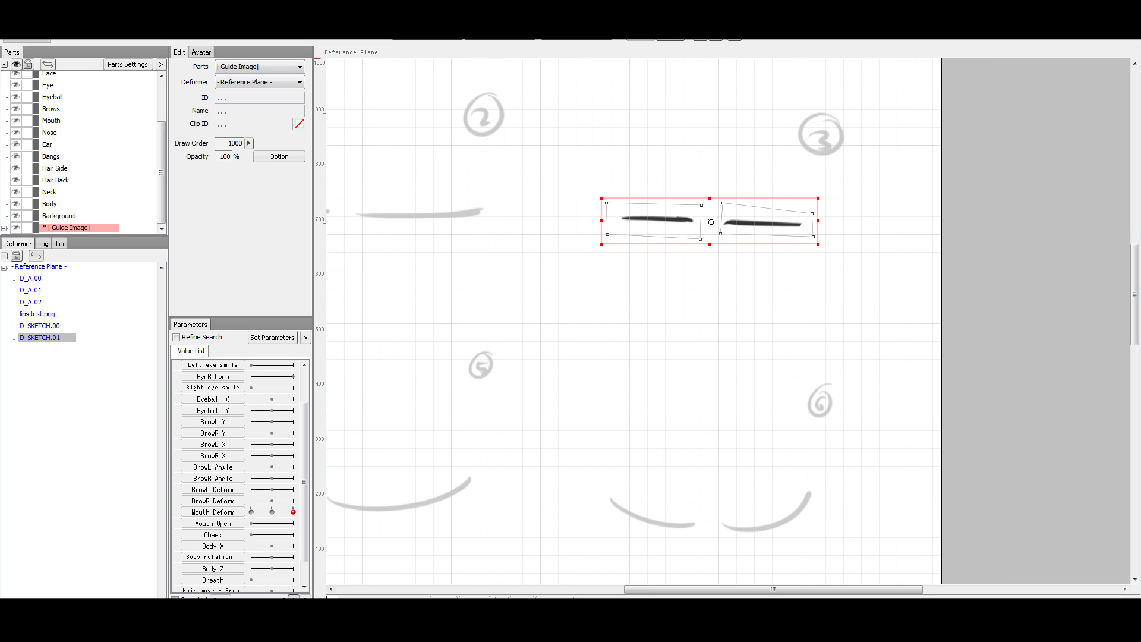
drag(711, 222, 701, 510)
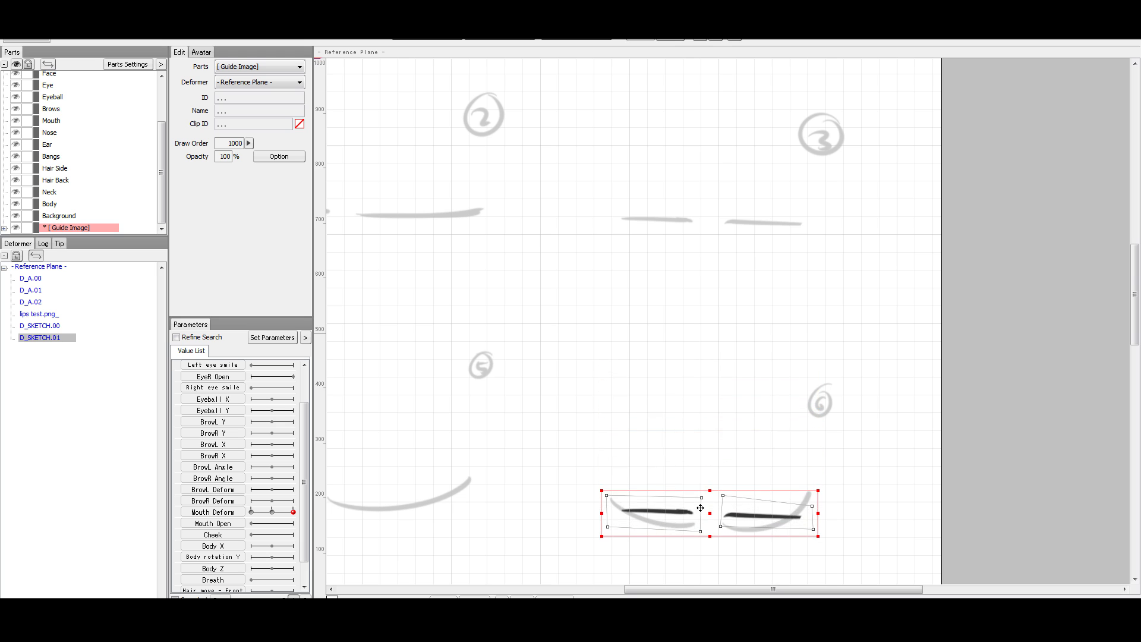
Add three Mouth Deform keys to the left lip line, D_SKETCH.00.
scroll(700, 503, down, 1)
scroll(701, 503, up, 2)
drag(693, 420, 694, 287)
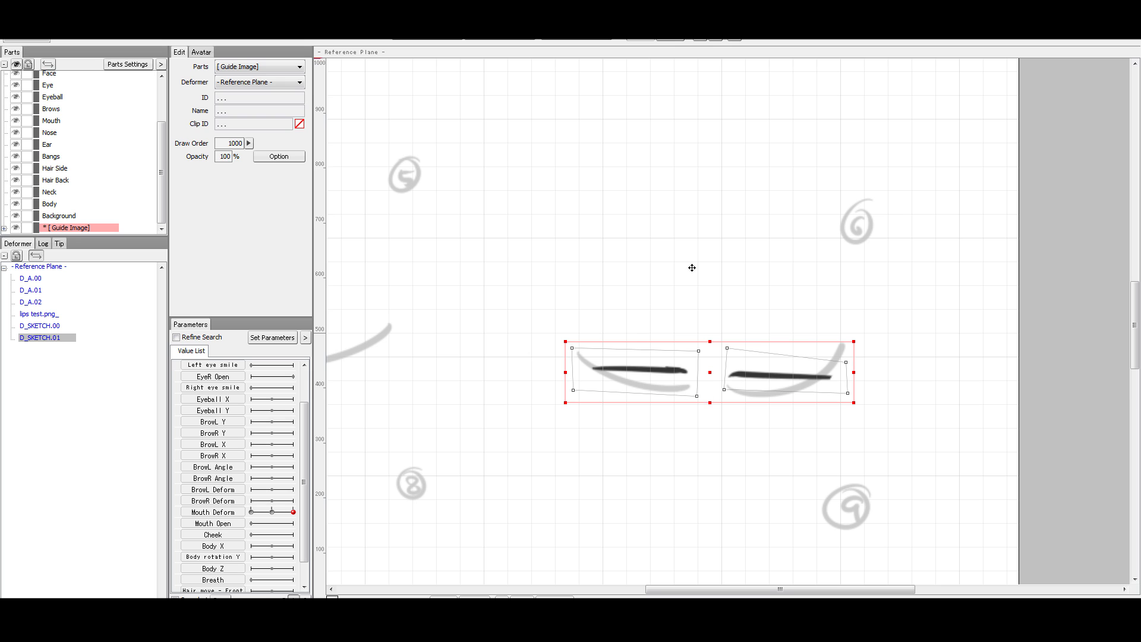
click(657, 376)
click(647, 363)
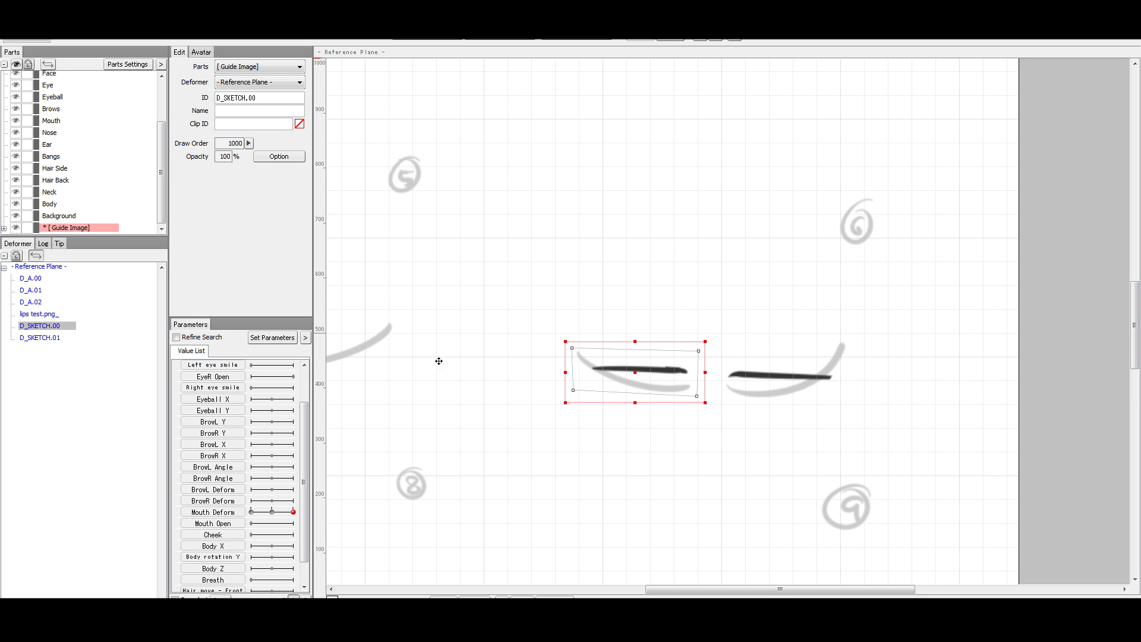
click(229, 515)
double_click(229, 518)
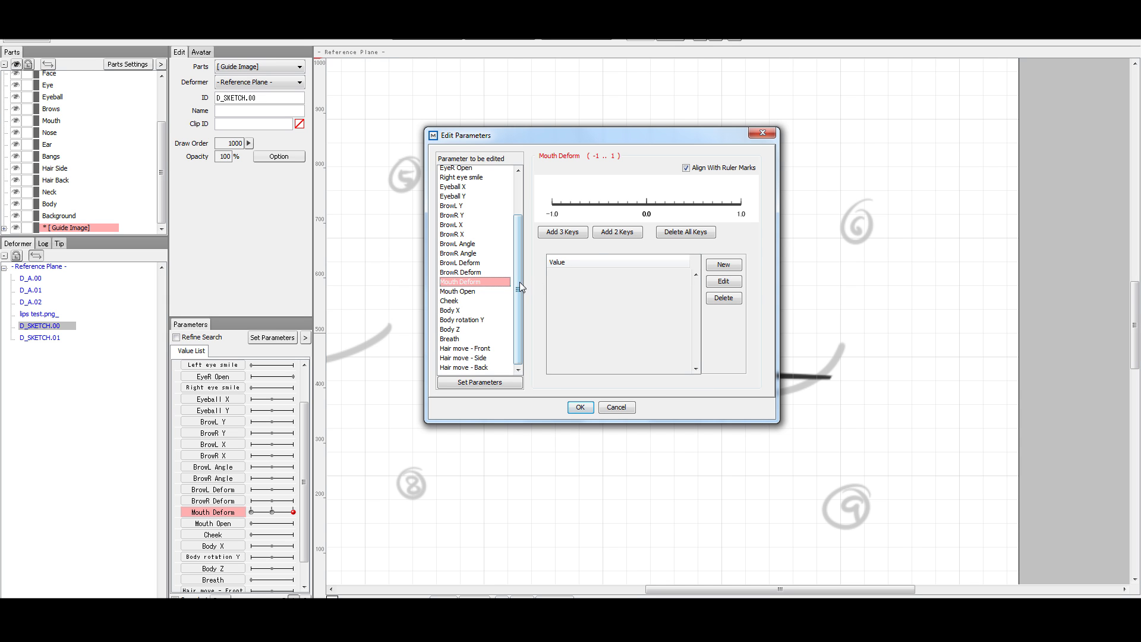
click(563, 232)
click(580, 408)
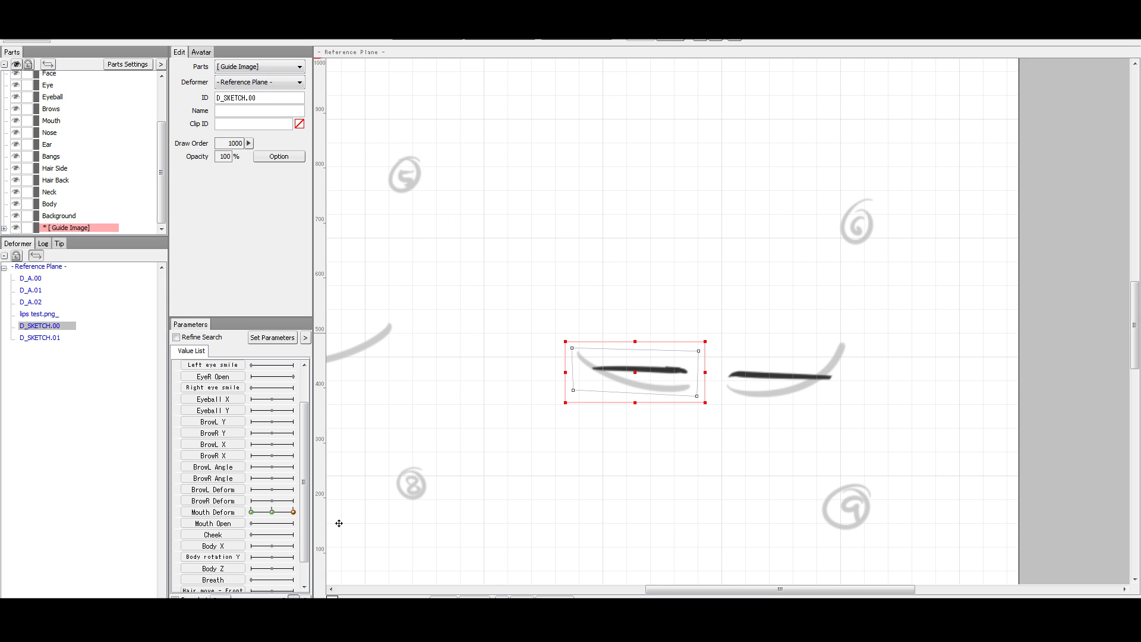
Edit the left lip line's polygon, placing a row of nine connected points along the stroke's middle out to the right boundary.
double_click(635, 381)
scroll(614, 301, up, 3)
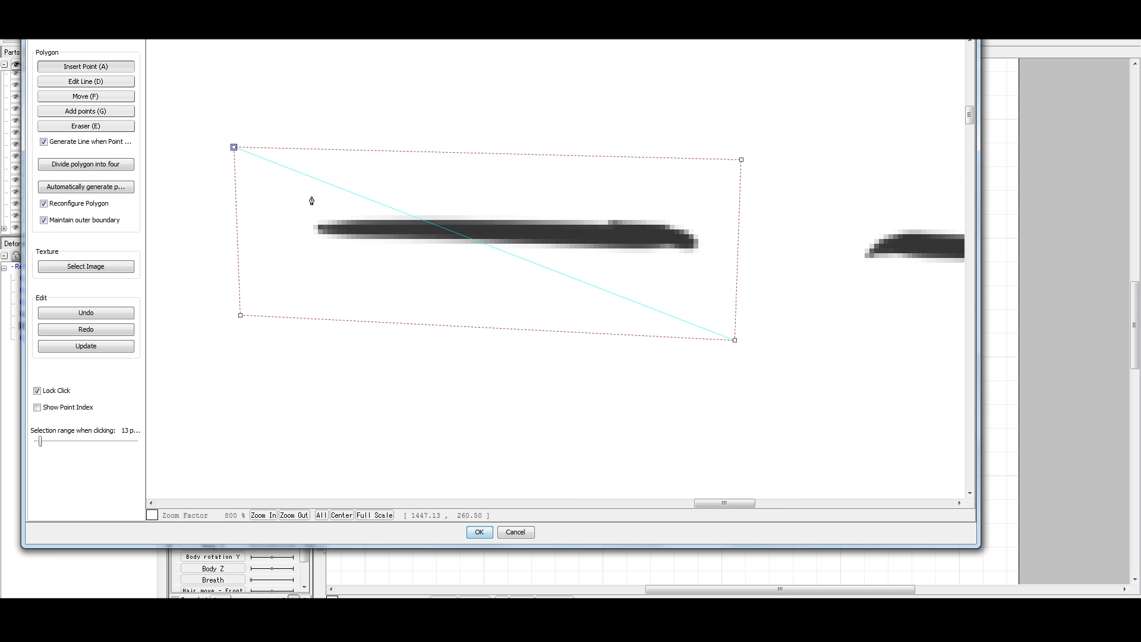
click(282, 226)
click(337, 228)
click(390, 228)
click(445, 229)
click(502, 230)
click(548, 231)
click(615, 232)
click(672, 236)
click(738, 238)
Place a connected row of points above the stroke, running from the polygon's right boundary back to the stroke's left end.
click(740, 187)
click(642, 189)
click(581, 187)
click(530, 186)
click(485, 186)
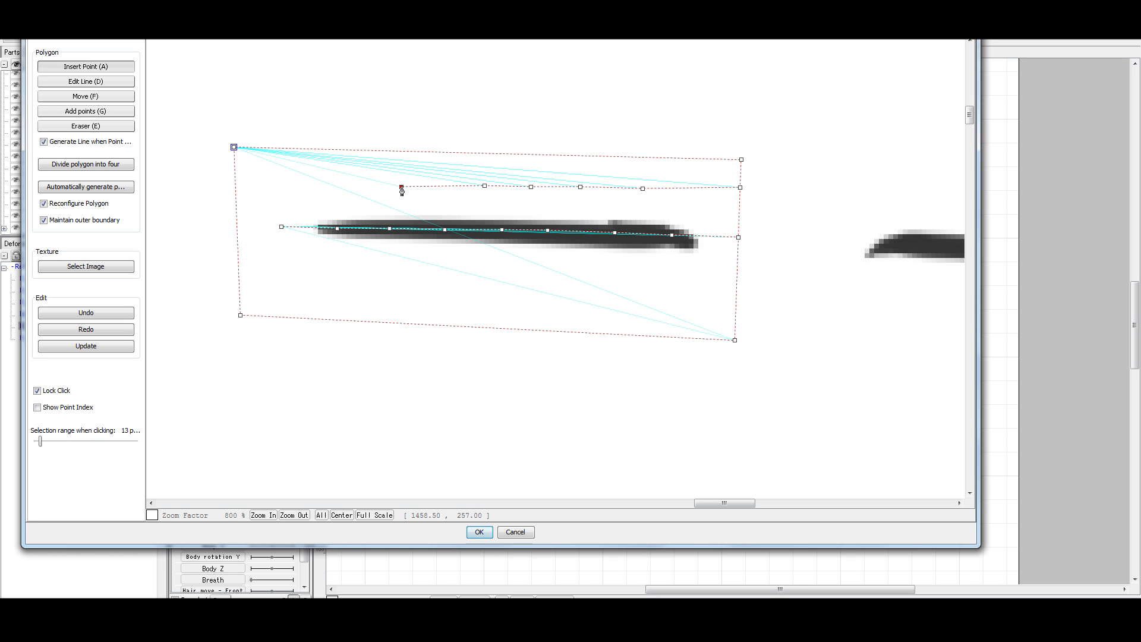
key(ctrl+z)
click(411, 184)
click(360, 189)
click(312, 189)
click(280, 190)
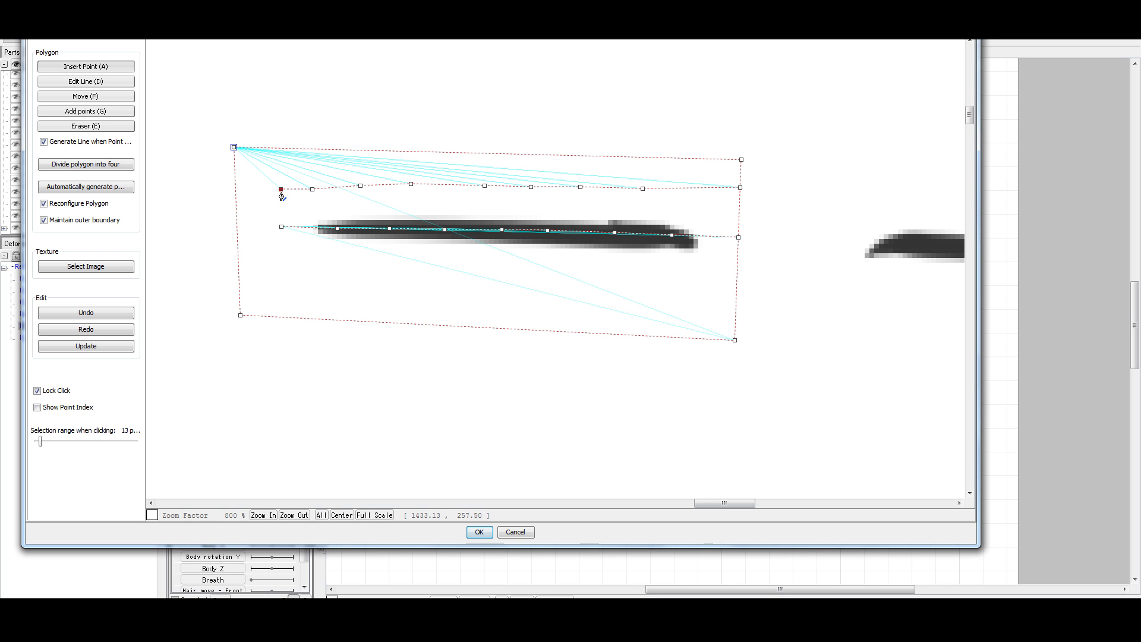
Link the three rows at the left end and place a connected row of points below the stroke to the right boundary.
click(281, 227)
click(282, 261)
click(316, 259)
click(365, 260)
click(426, 261)
click(480, 264)
click(526, 266)
click(583, 266)
click(640, 268)
click(678, 273)
key(ctrl+z)
click(738, 278)
Connect the lower and middle point rows with zigzag edges from right to left, adding a middle point just past the stroke's right end.
click(708, 236)
click(678, 273)
click(672, 235)
click(640, 268)
click(615, 233)
click(583, 266)
click(548, 231)
click(526, 265)
click(502, 230)
click(479, 264)
click(444, 230)
click(426, 261)
click(390, 229)
click(367, 260)
click(337, 228)
click(316, 259)
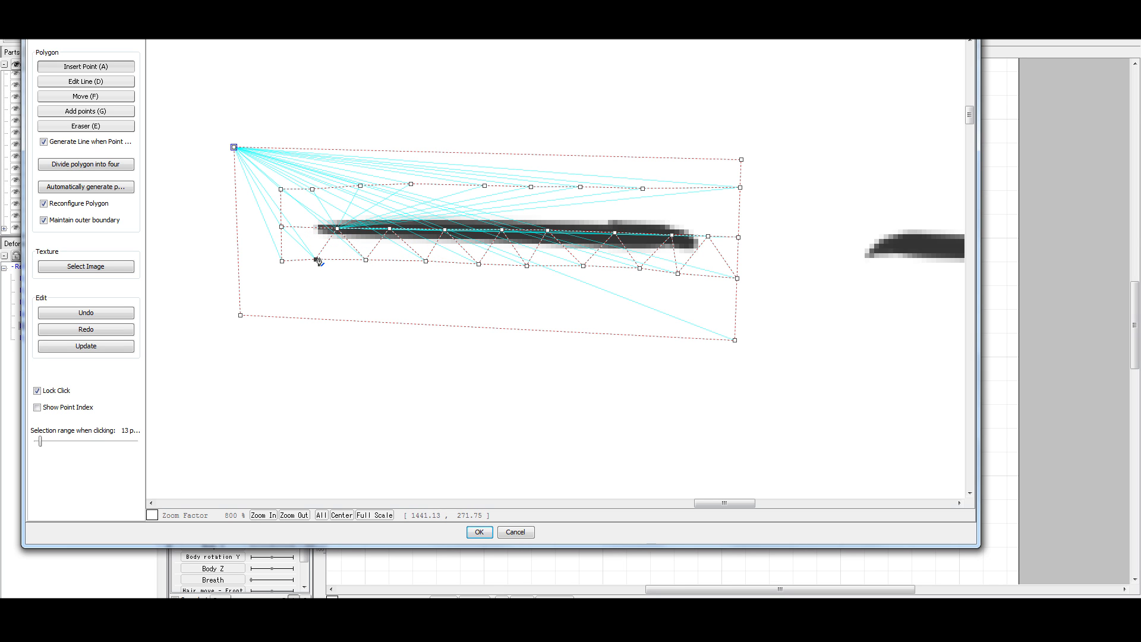
Connect the middle and upper point rows with zigzag edges, and automatically generate the remaining polygons to finish the left line's mesh.
click(282, 226)
click(313, 189)
click(337, 229)
click(360, 186)
click(389, 229)
click(411, 184)
click(445, 229)
click(484, 186)
click(501, 229)
click(531, 187)
click(547, 230)
click(580, 187)
click(614, 232)
click(643, 189)
click(672, 235)
click(740, 188)
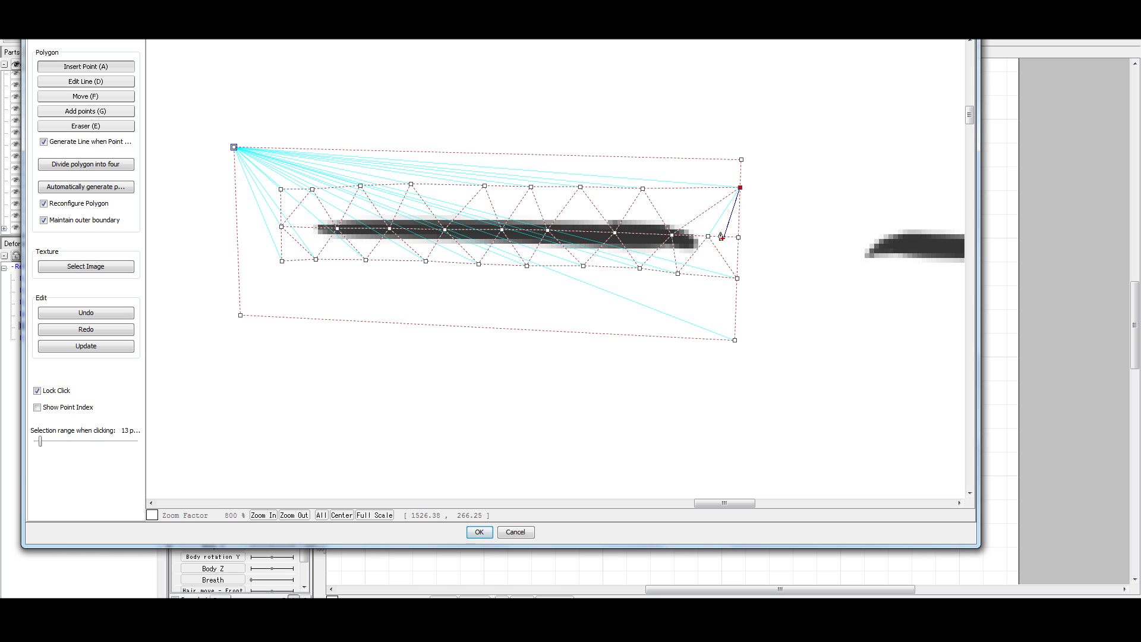
click(708, 237)
click(86, 188)
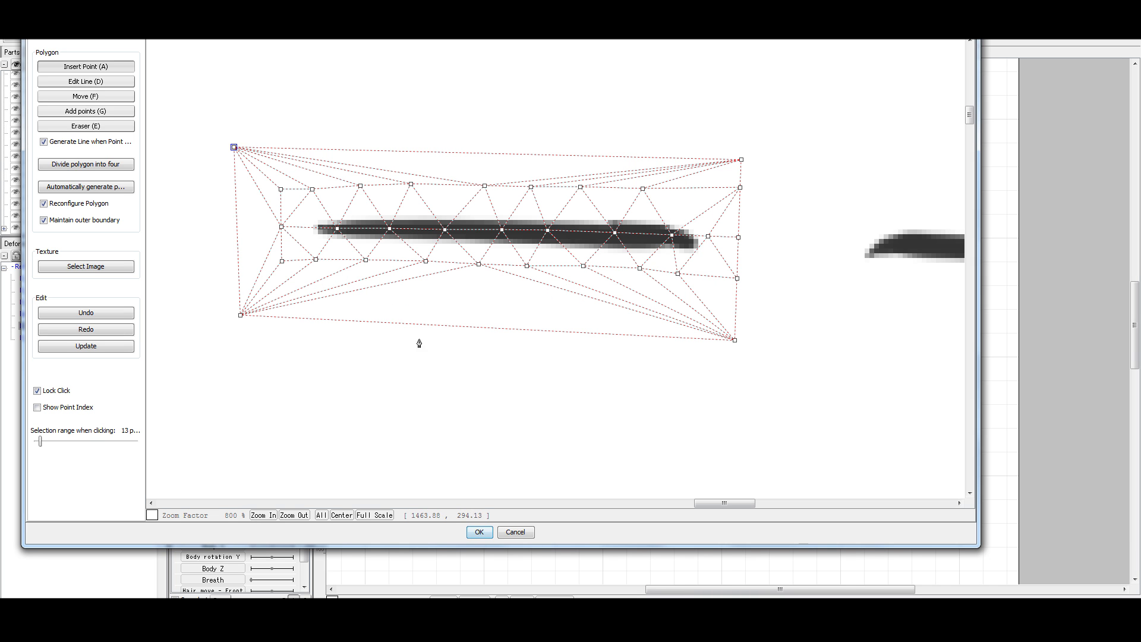
click(479, 532)
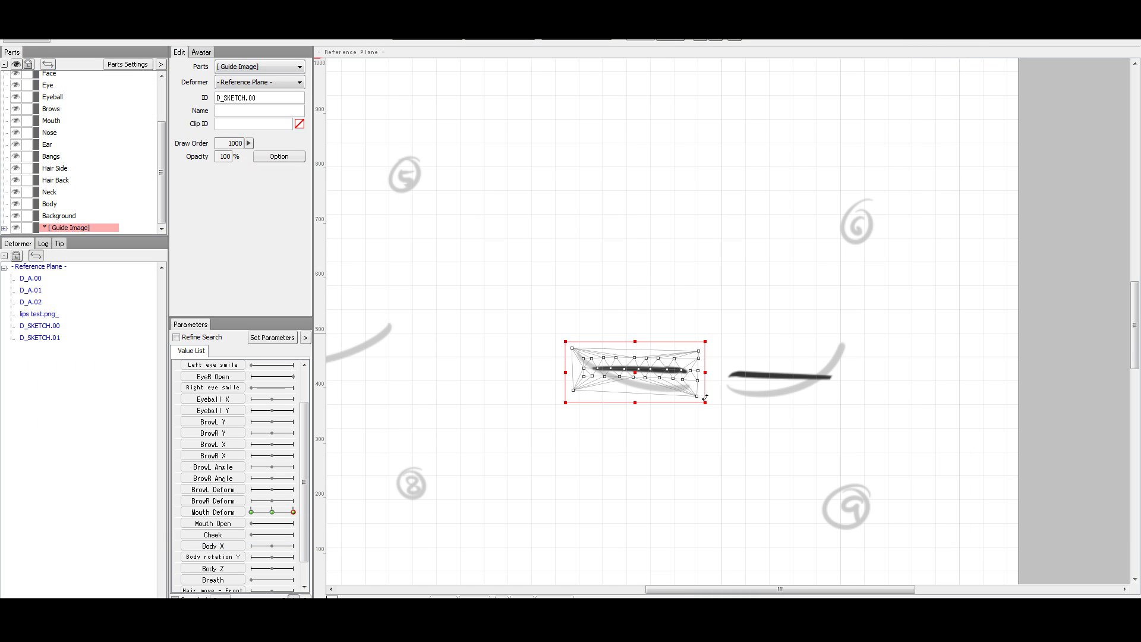
scroll(666, 383, up, 5)
scroll(667, 376, down, 3)
click(735, 40)
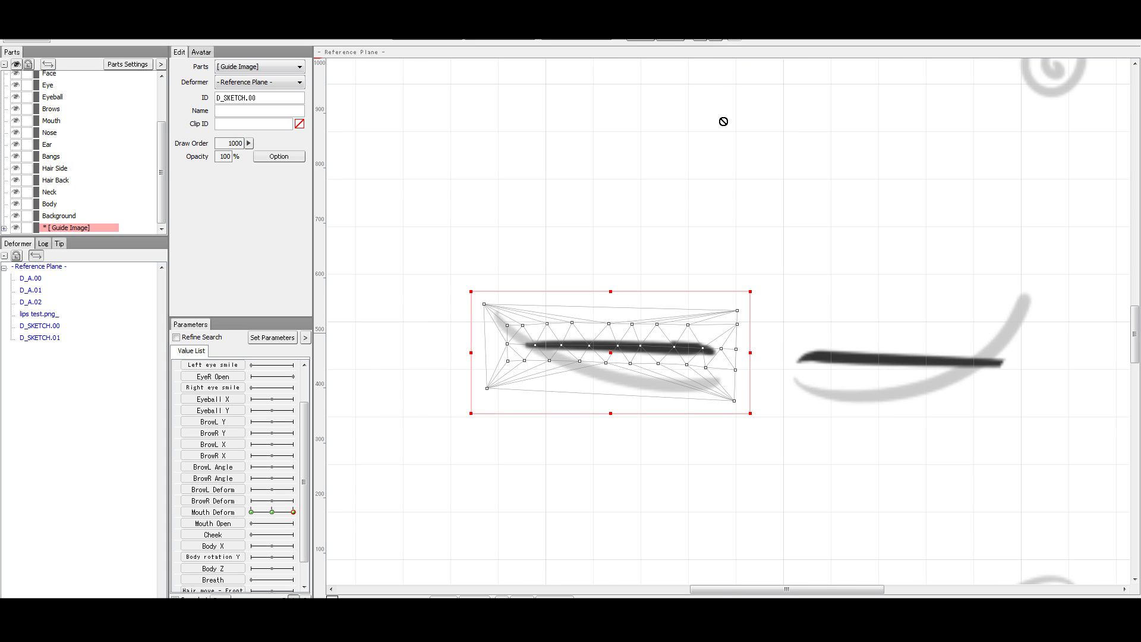
scroll(636, 339, up, 3)
click(639, 40)
scroll(585, 336, down, 3)
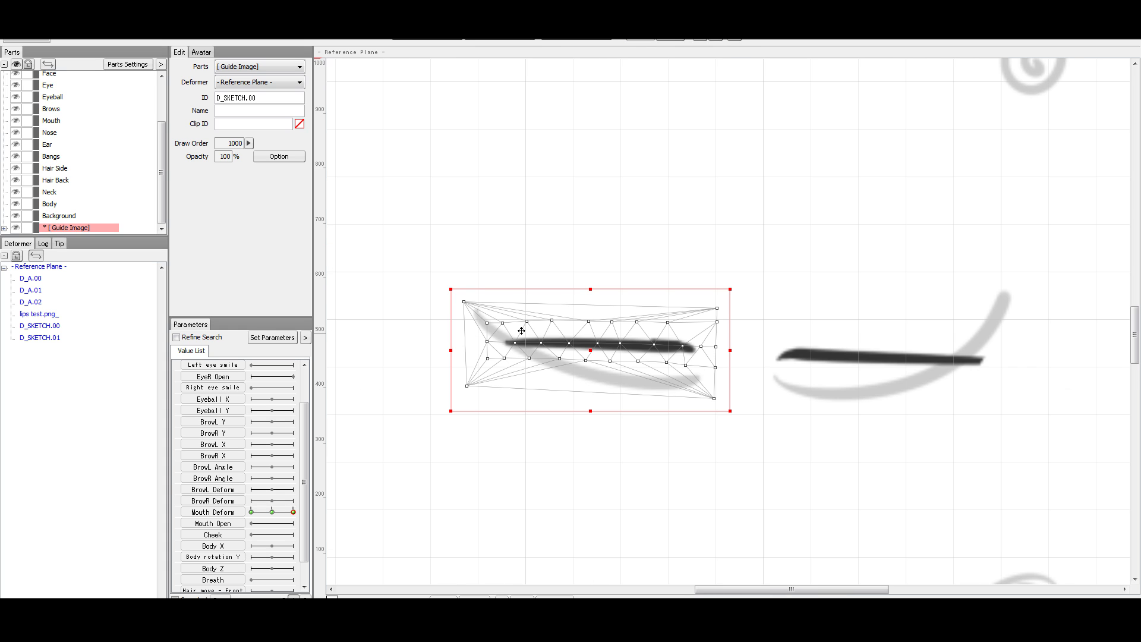
Move the D_SKETCH.00 and D_SKETCH.01 line objects from the Guide Image part into the Mouth part.
click(33, 228)
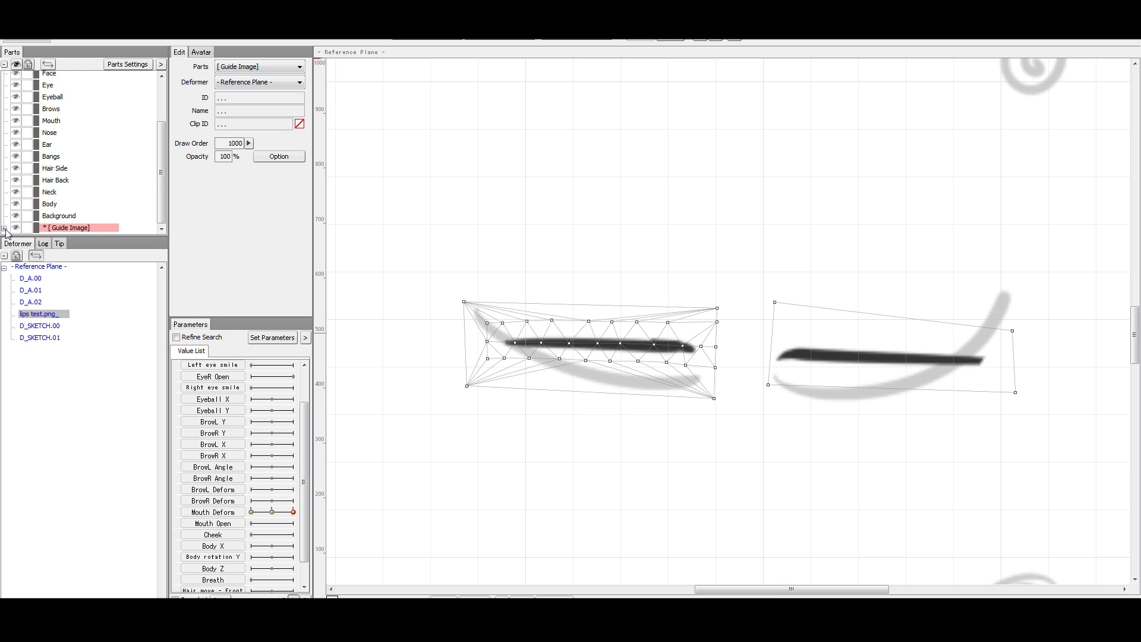
click(4, 228)
click(70, 208)
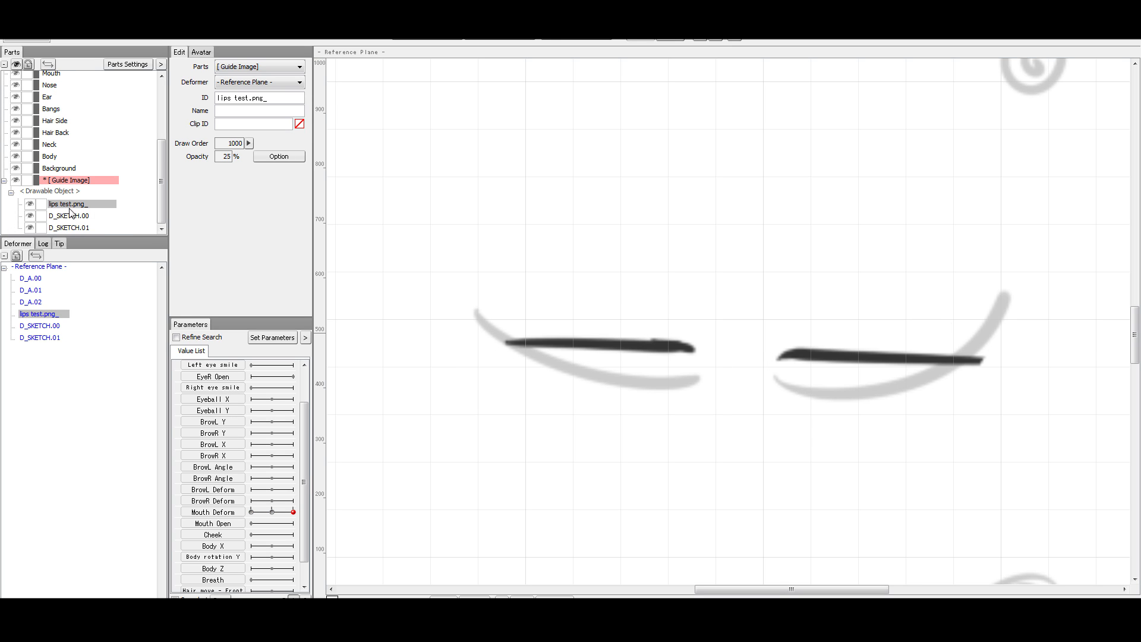
click(30, 204)
click(30, 205)
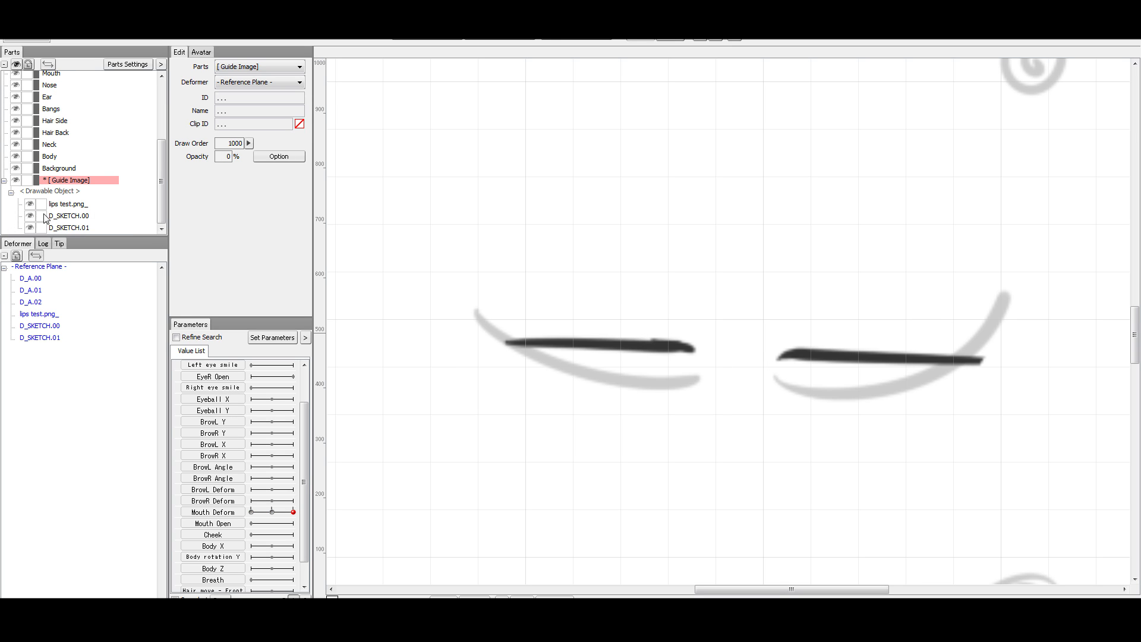
click(84, 216)
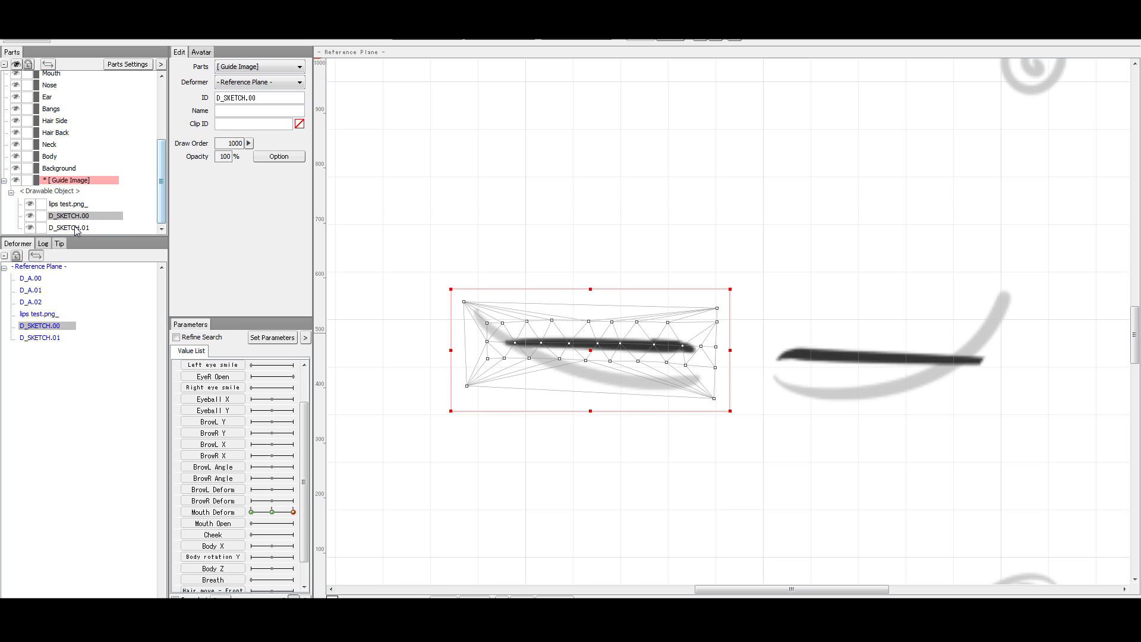
ctrl+click(75, 229)
click(283, 67)
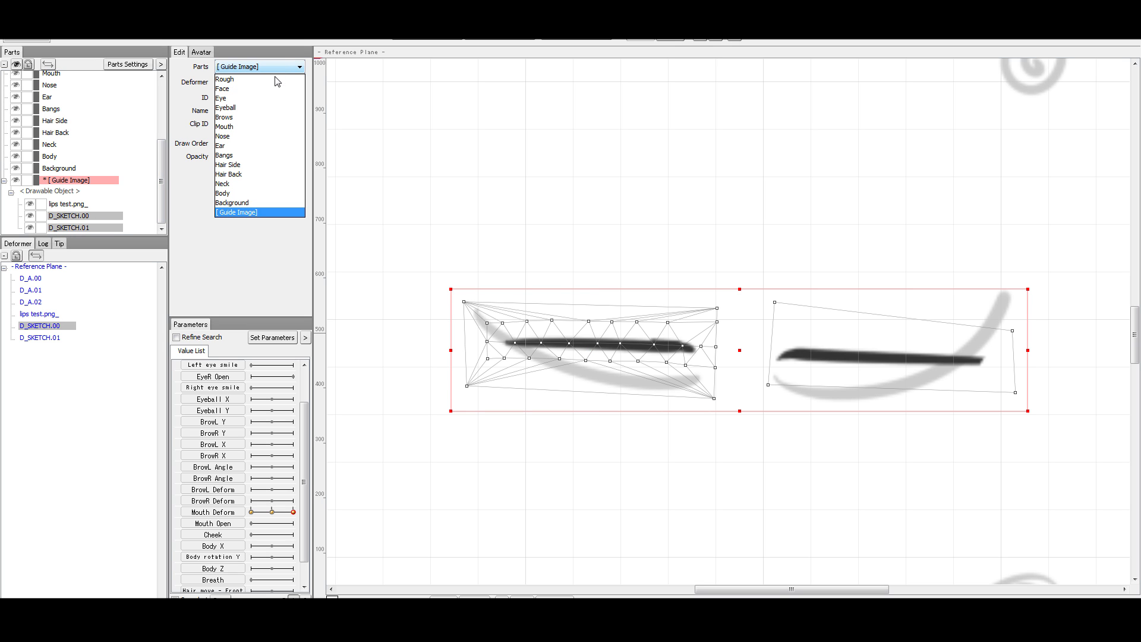
click(250, 125)
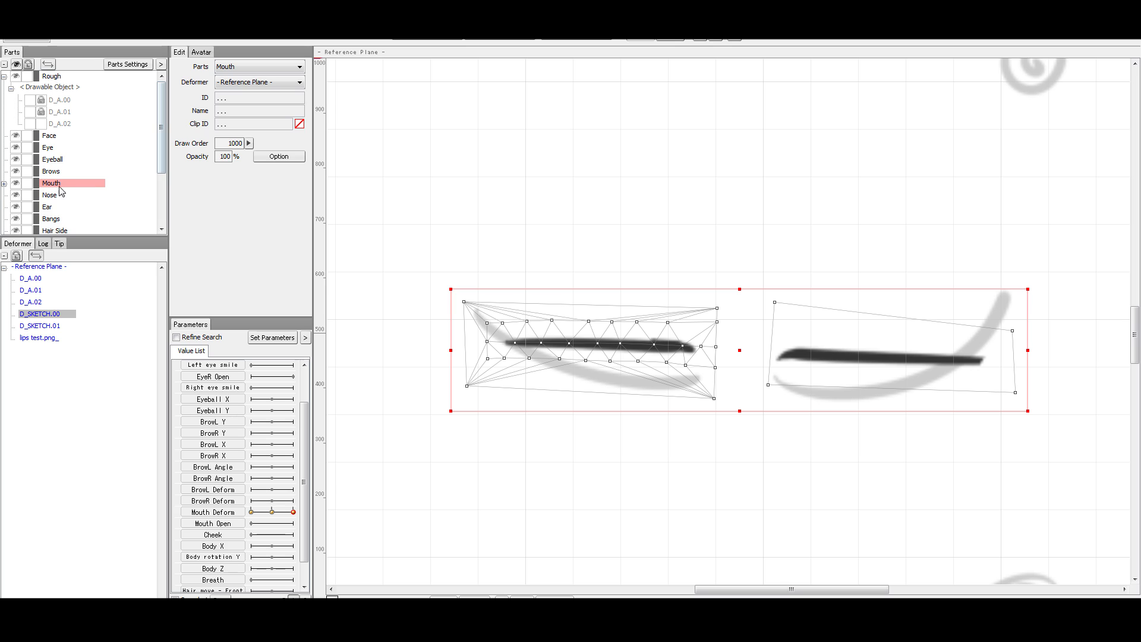
Select D_SKETCH.00 inside the Mouth part and start the deformation path tool on it.
click(4, 183)
click(114, 211)
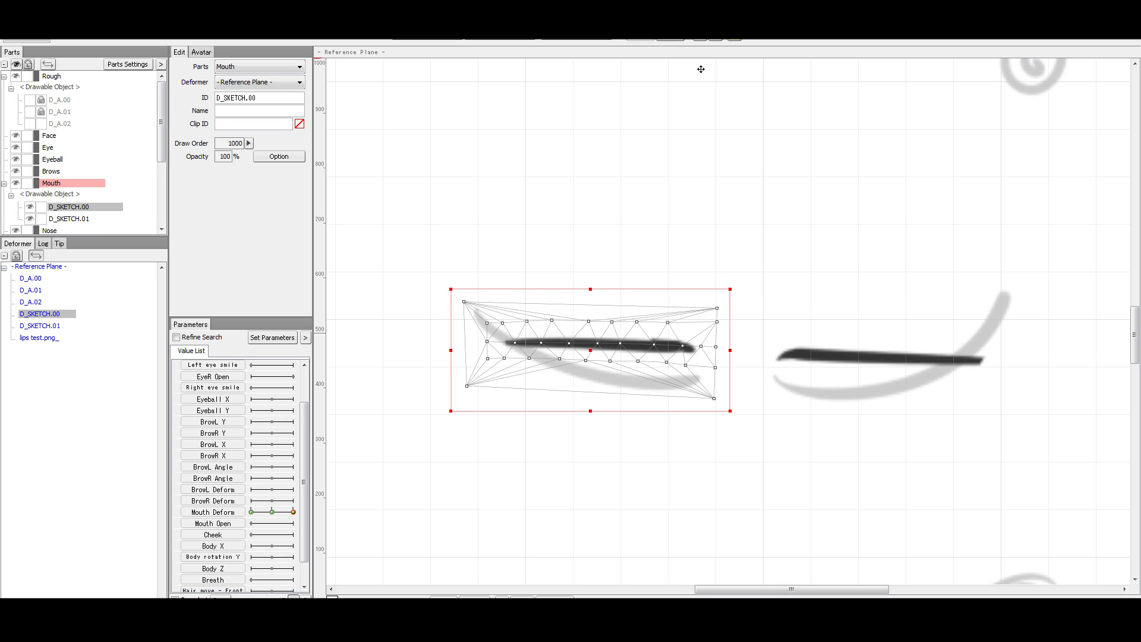
click(733, 40)
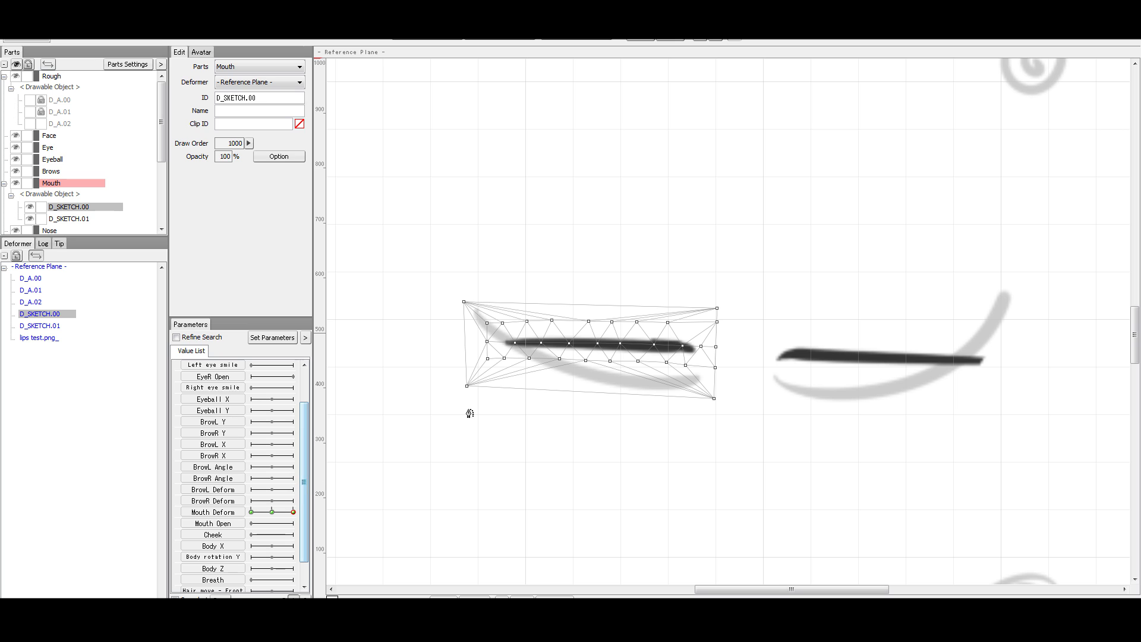
click(454, 342)
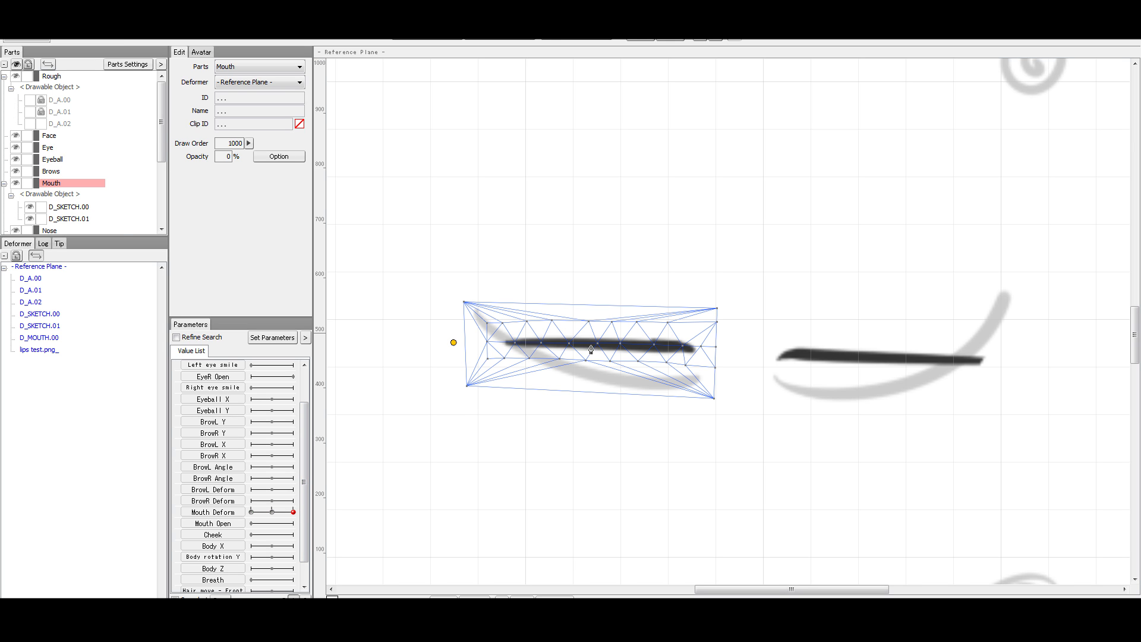
click(501, 343)
click(587, 345)
key(ctrl+z)
key(ctrl+z)
key(ctrl+z)
Place a three-point deformation path along the left lip line, with points near its left end, its middle and past its right end.
click(495, 342)
click(598, 342)
click(714, 350)
Bend the left lip line onto sketch 6's left curve by repositioning the deformation path's two end points and middle point.
drag(496, 344, 456, 305)
drag(598, 345, 572, 369)
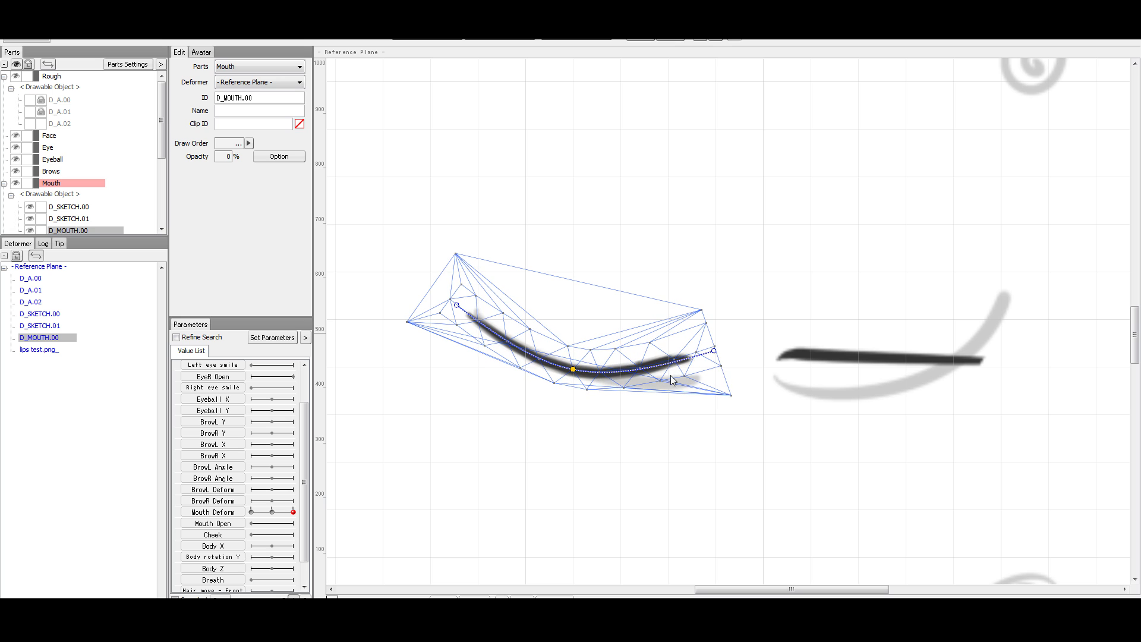
drag(715, 353, 727, 380)
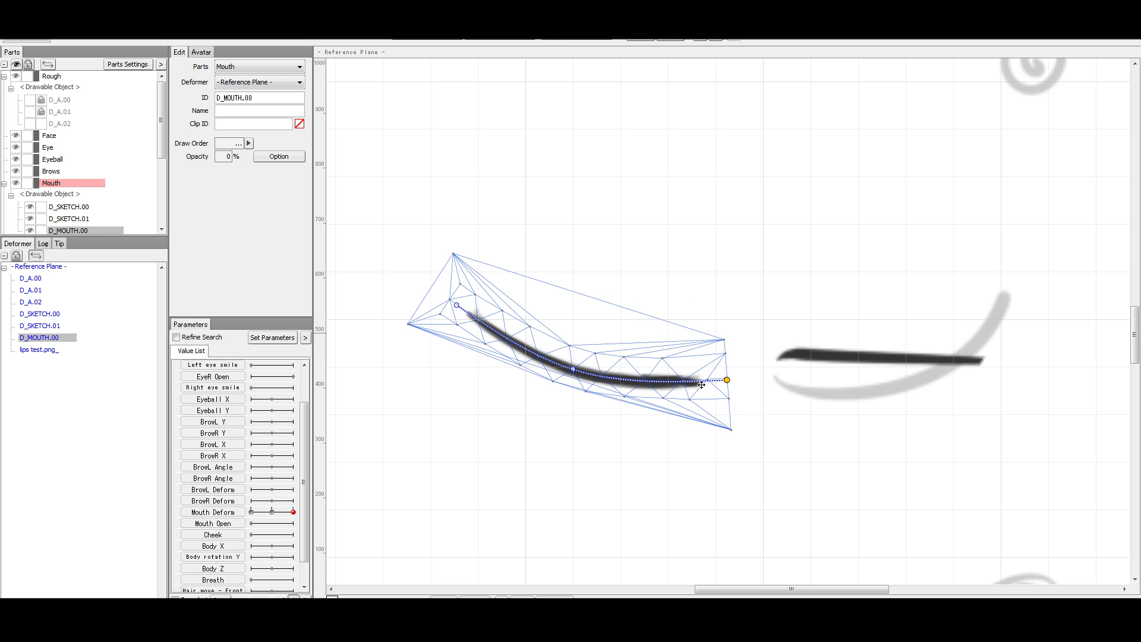
Add two intermediate points to the deformation path, fine-tune its fit to sketch 6's left curve, and leave Mouth Deform at 1.00.
double_click(657, 385)
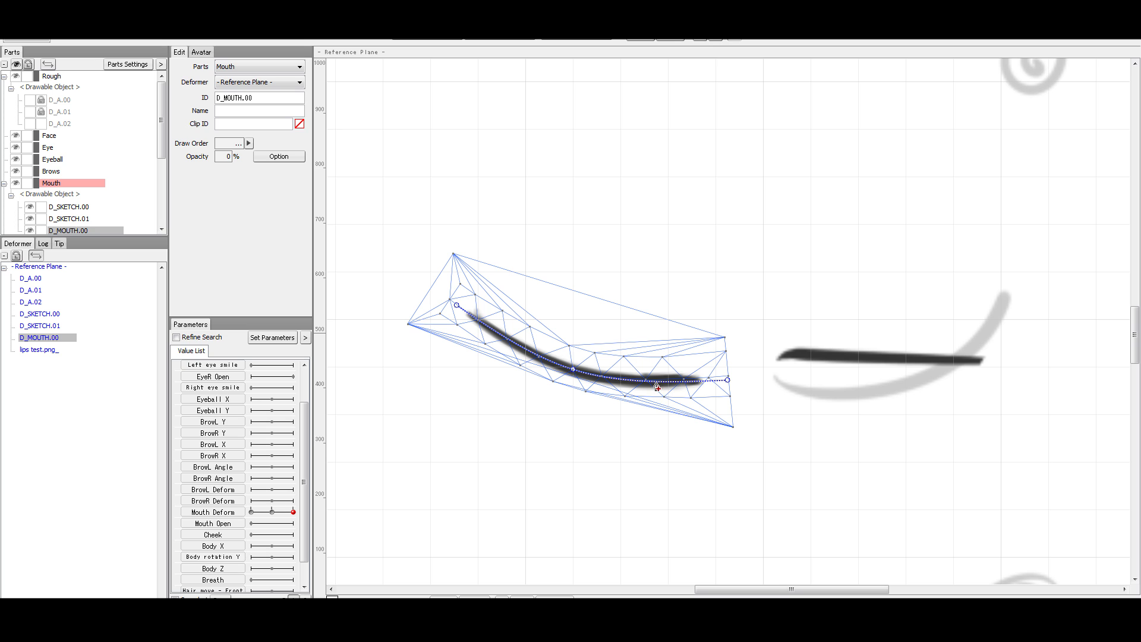
click(658, 382)
drag(658, 382, 657, 384)
drag(511, 342, 508, 344)
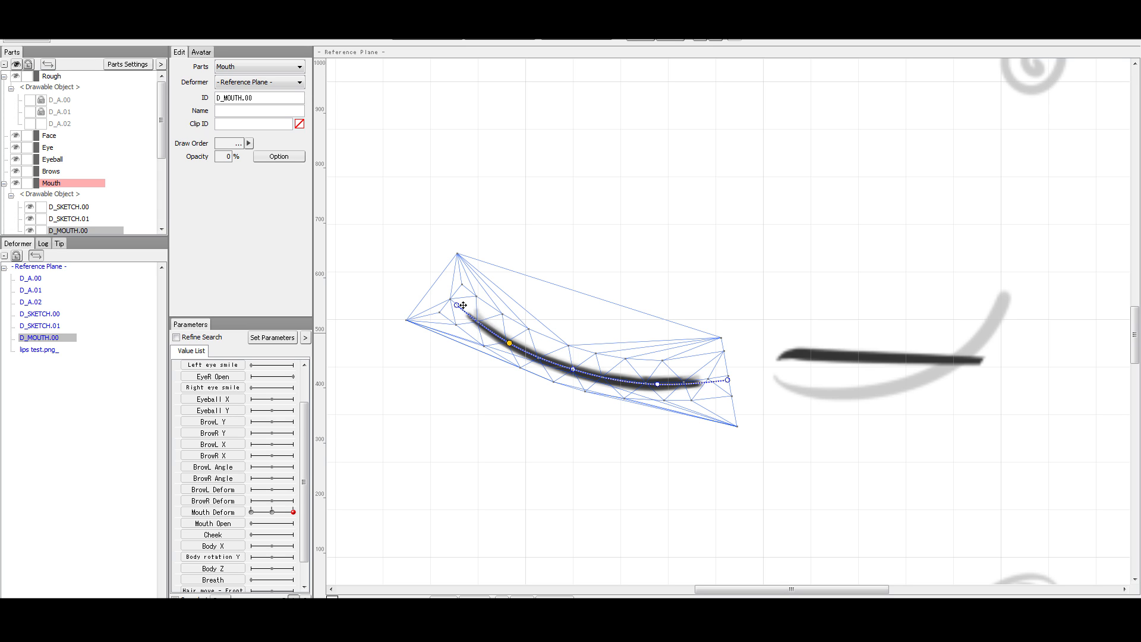
drag(461, 306, 465, 304)
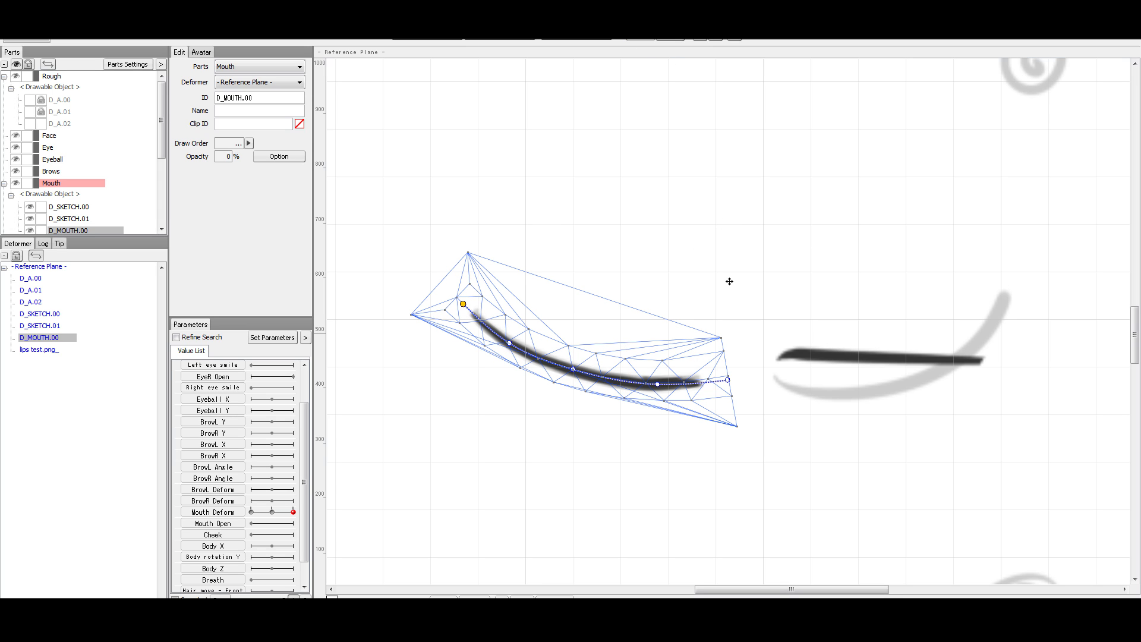
click(881, 360)
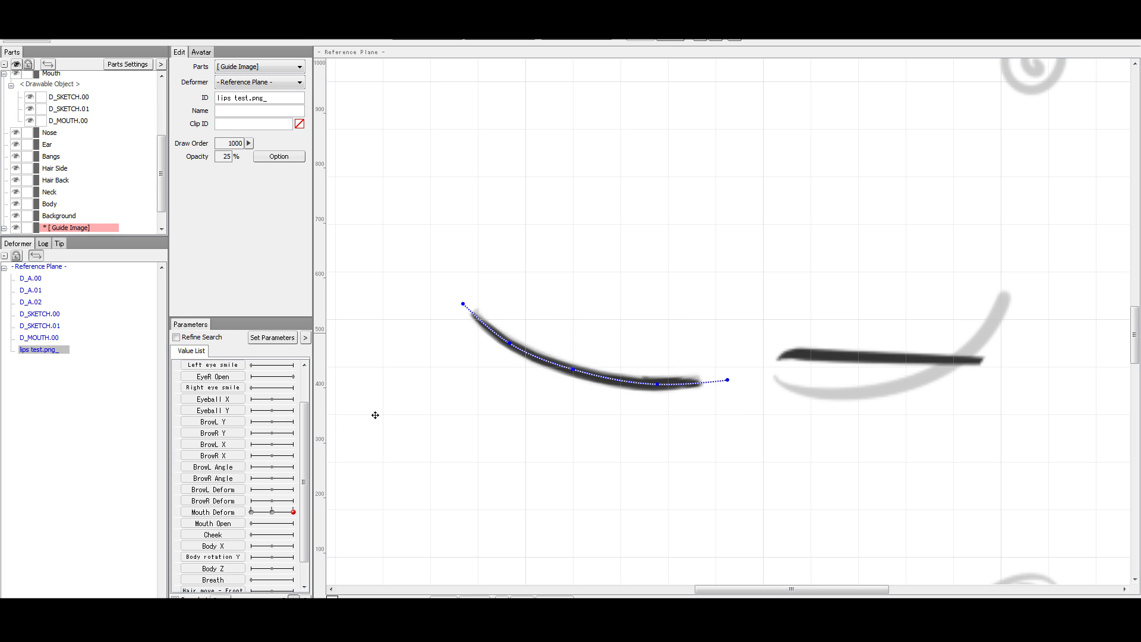
click(275, 512)
drag(276, 516, 378, 517)
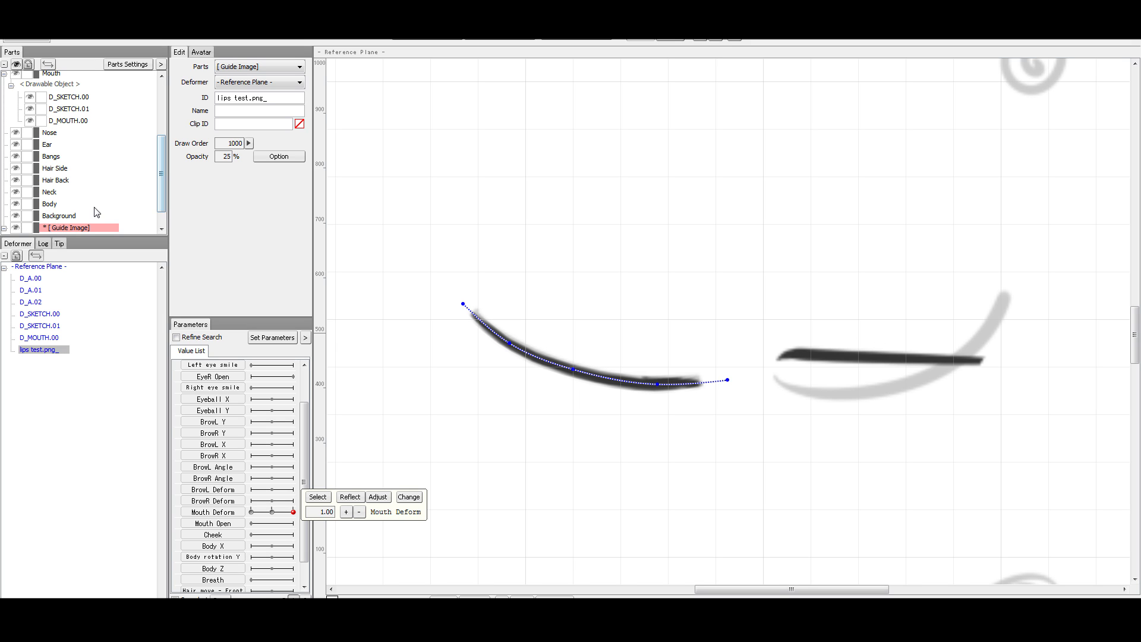
Select D_SKETCH.01 inside the Mouth part and open its mesh for editing.
scroll(138, 199, down, 1)
scroll(119, 181, up, 4)
scroll(113, 177, down, 2)
click(87, 157)
click(85, 149)
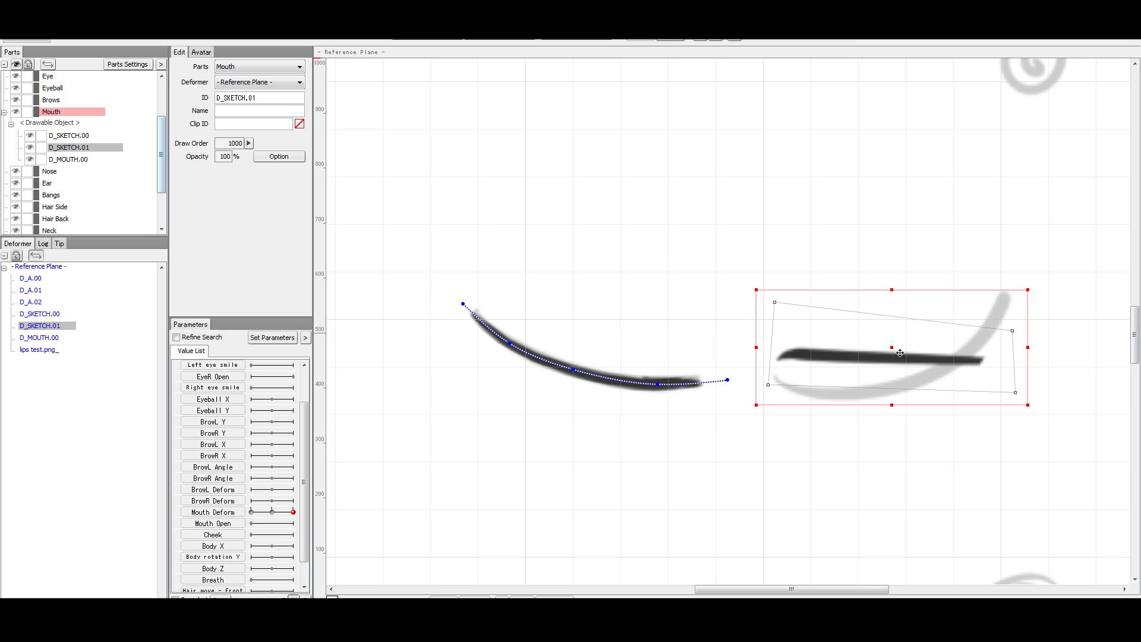
key(ctrl+e)
scroll(516, 240, up, 3)
drag(696, 384, 601, 299)
Insert five connected mesh points along the centre of the right lip line, from the left boundary to just past its right end.
click(377, 307)
click(502, 311)
click(614, 315)
click(712, 316)
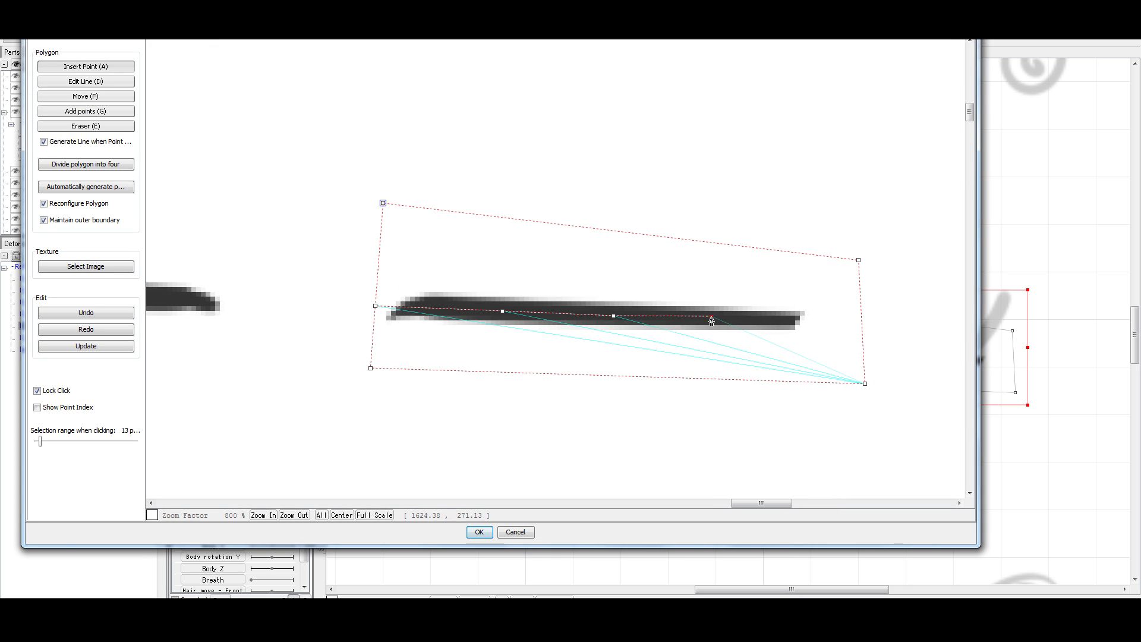
click(834, 318)
Insert a connected row of mesh points above the lip line, running from beyond its right end back to the left boundary.
click(776, 273)
click(672, 271)
click(566, 262)
click(439, 255)
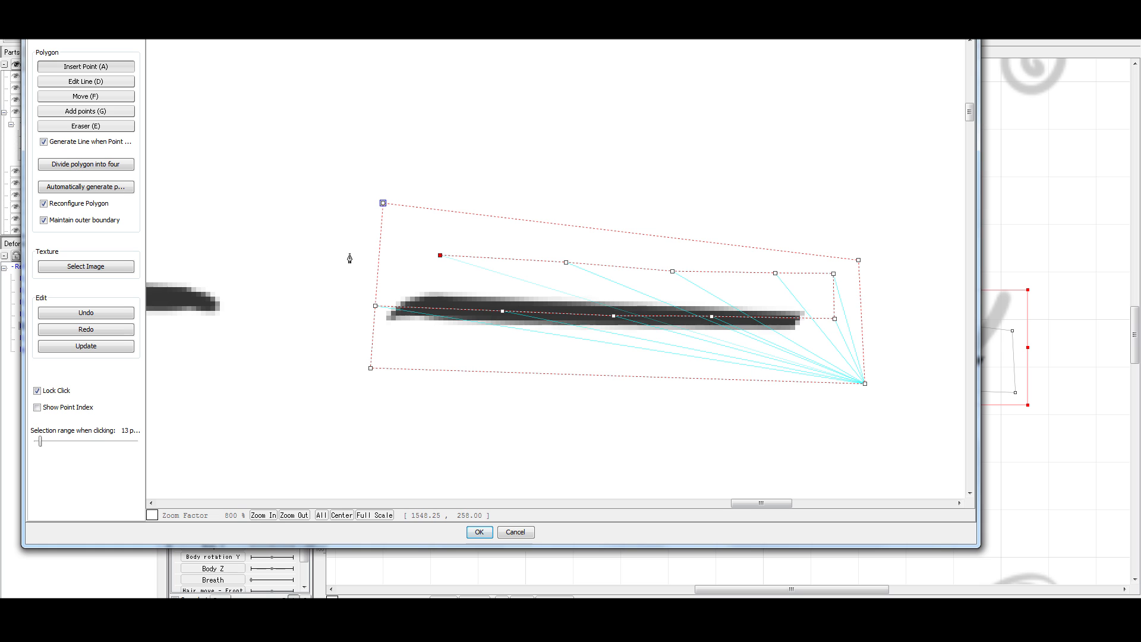
click(380, 252)
Continue the mesh down the left boundary and insert four points along the lower boundary, connecting through to the lower right corner.
click(376, 306)
click(371, 369)
click(443, 371)
click(566, 374)
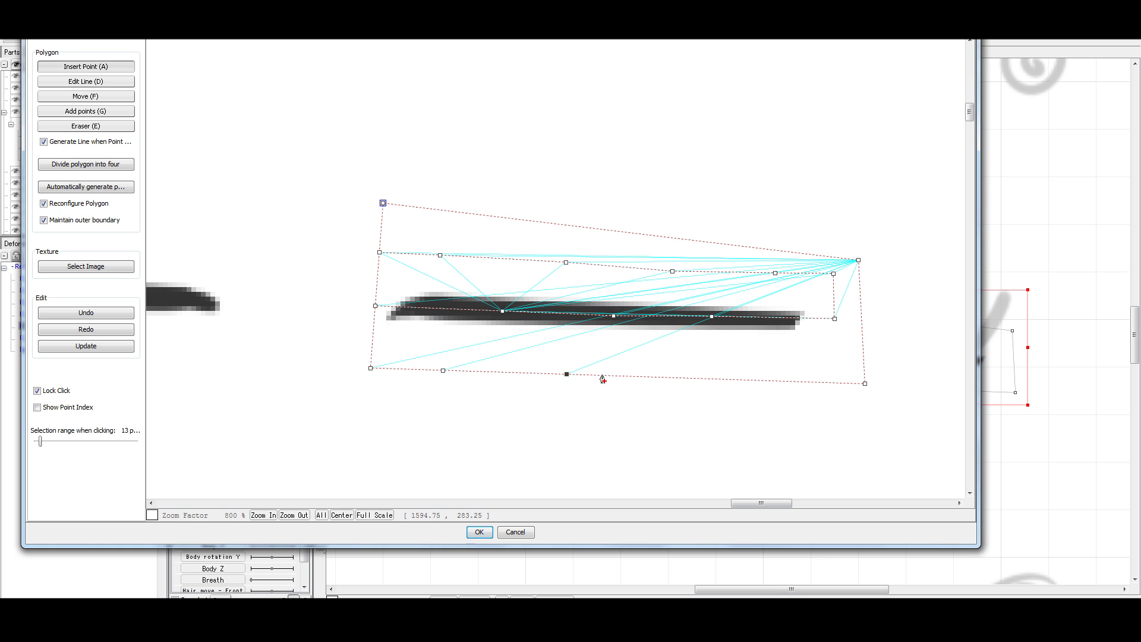
click(654, 377)
click(764, 380)
click(865, 384)
Connect the centre row points with the lower boundary points in a zigzag back to the left boundary.
click(712, 316)
click(655, 376)
click(613, 315)
click(566, 374)
click(502, 311)
click(443, 370)
click(375, 305)
Zigzag the connections between the upper and centre rows, automatically generate the remaining polygons and apply the mesh.
click(440, 255)
click(503, 311)
click(566, 262)
click(613, 316)
click(673, 271)
click(711, 317)
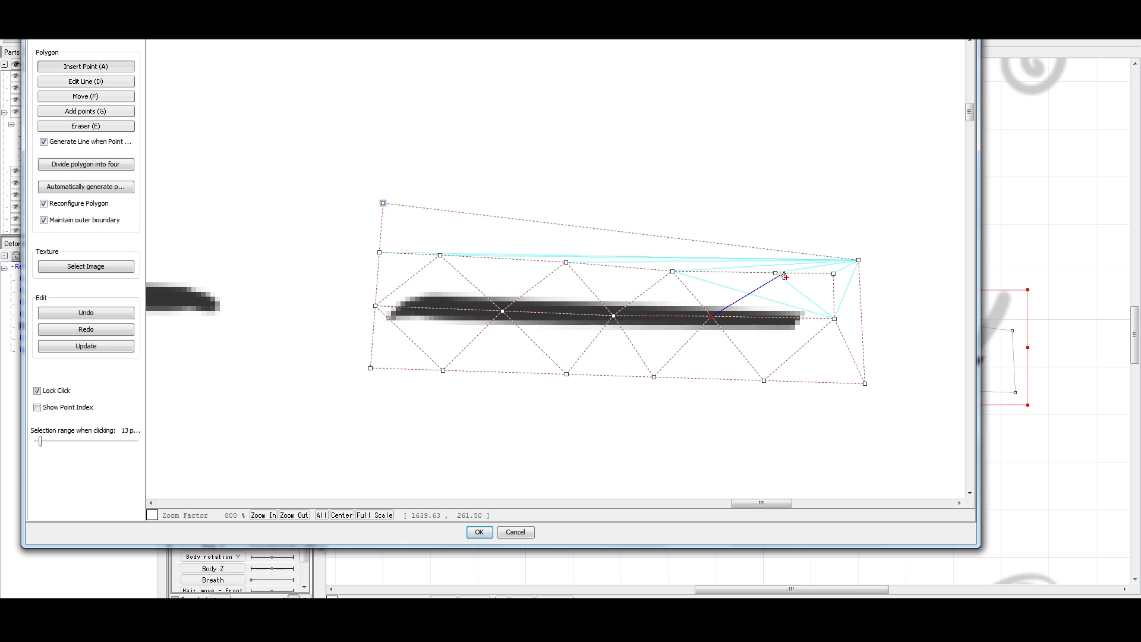
click(775, 273)
click(835, 319)
click(111, 187)
click(480, 533)
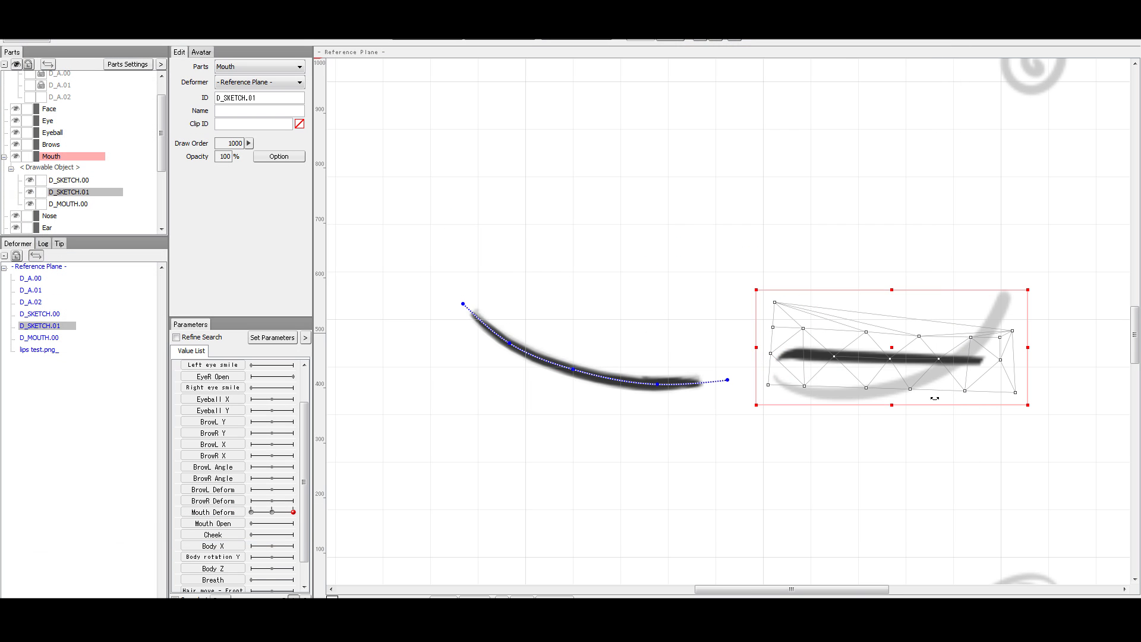
scroll(947, 387, up, 3)
scroll(739, 339, down, 2)
drag(671, 357, 670, 367)
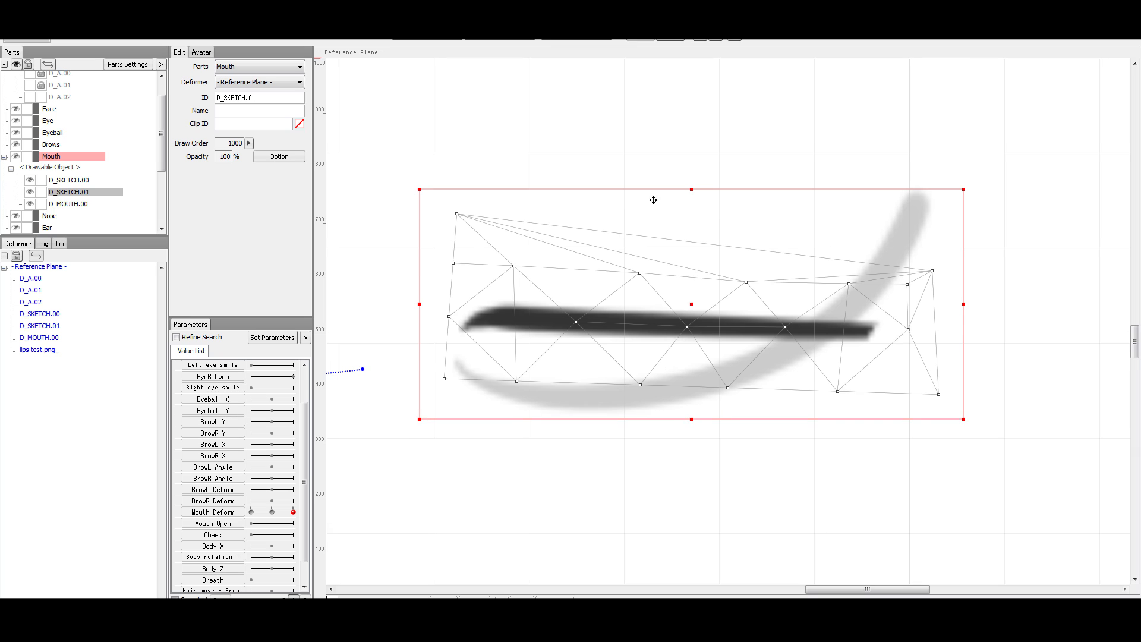
click(736, 41)
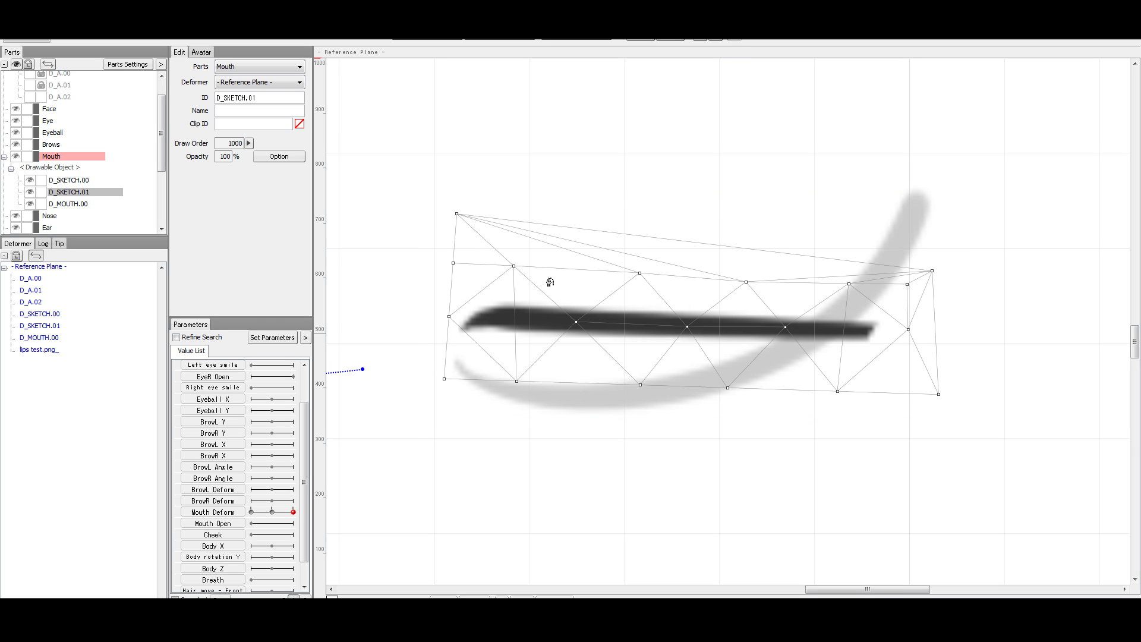
click(569, 324)
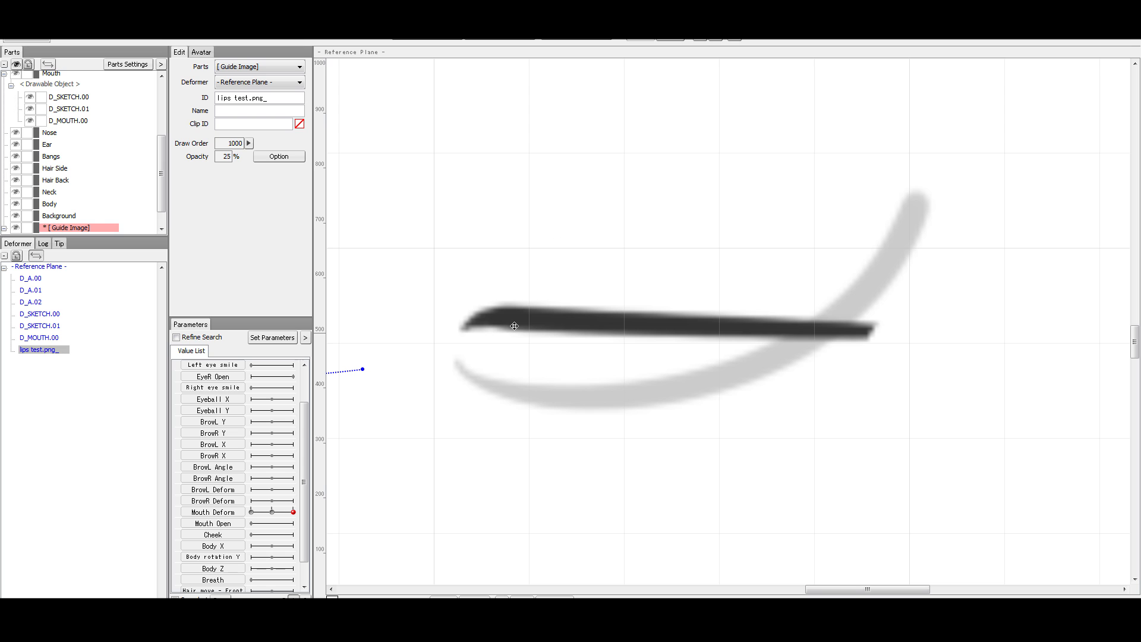
Reopen D_SKETCH.01's mesh, delete the upper row's second point and connect the left boundary's middle point to the first centre point.
click(73, 112)
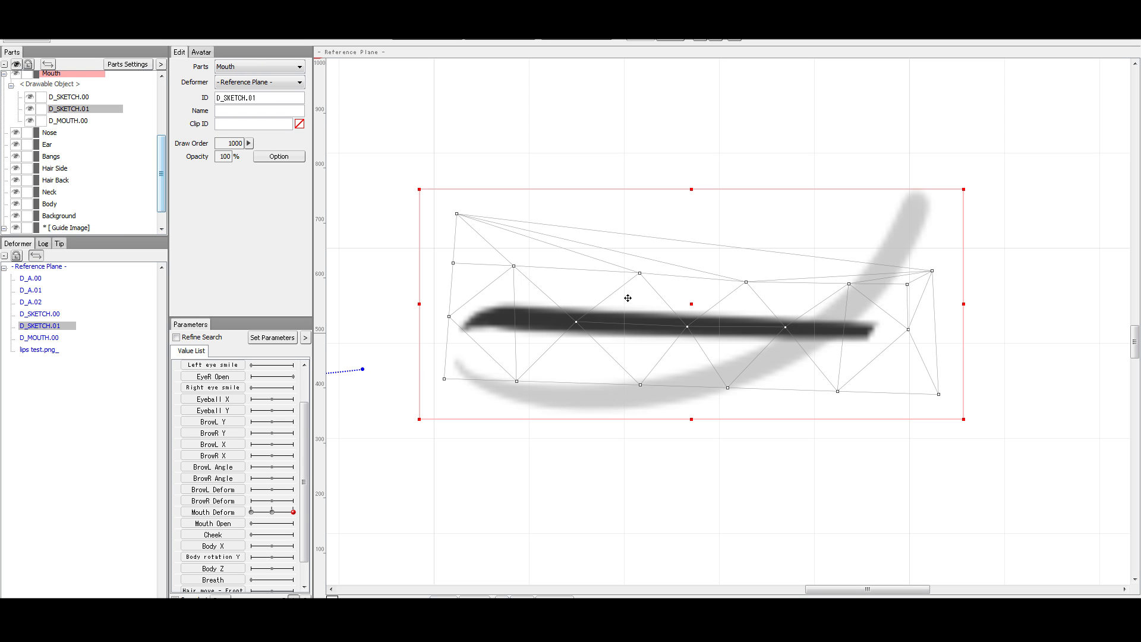
double_click(694, 305)
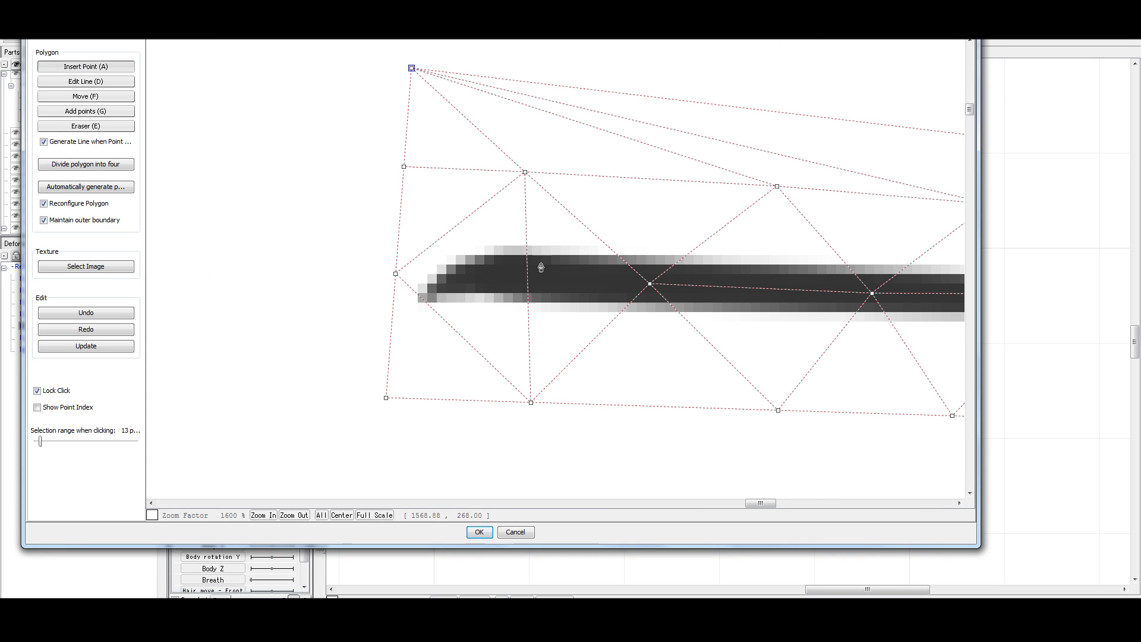
ctrl+click(531, 175)
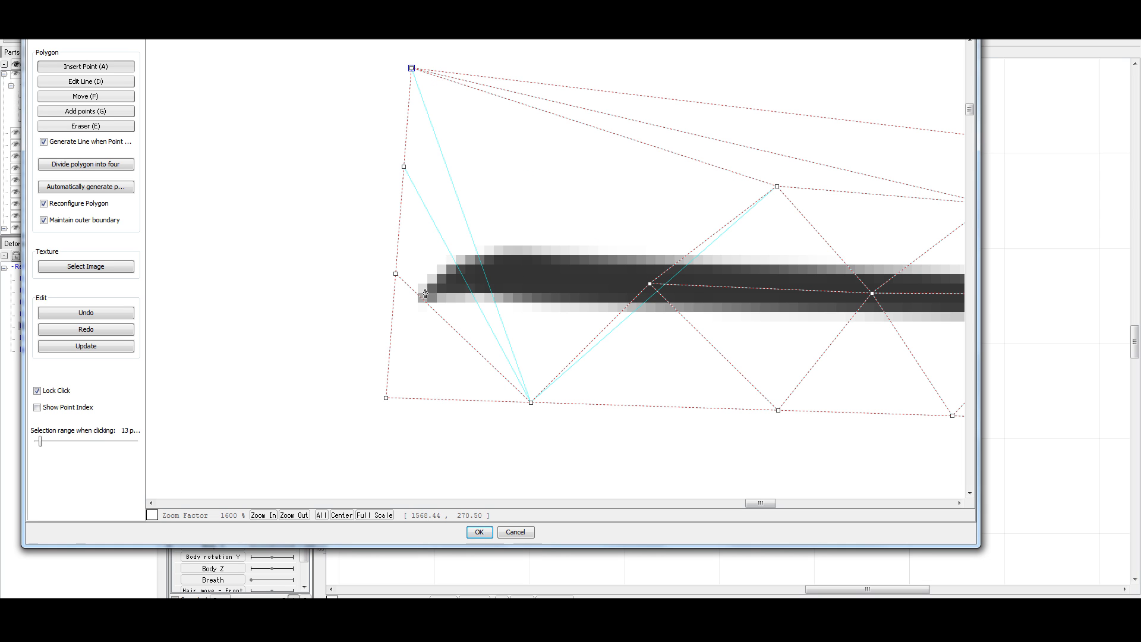
click(397, 275)
click(651, 286)
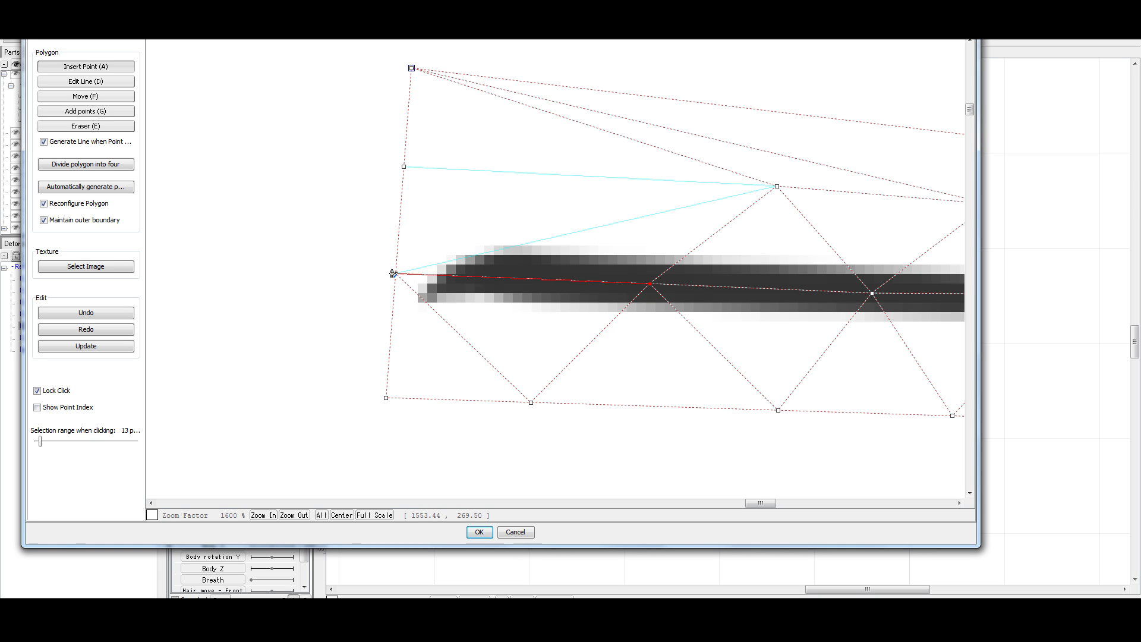
click(396, 275)
Insert a replacement upper row point slightly farther right and connect it to its neighbouring points and the upper left corner.
click(404, 167)
click(539, 176)
click(777, 186)
click(538, 176)
click(650, 284)
click(539, 176)
click(396, 274)
click(539, 175)
click(408, 75)
Replace the rightmost intermediate lower point with one slightly farther right, reconnect it and the centre line's right end, and apply the mesh.
drag(884, 353, 484, 364)
drag(674, 329, 561, 331)
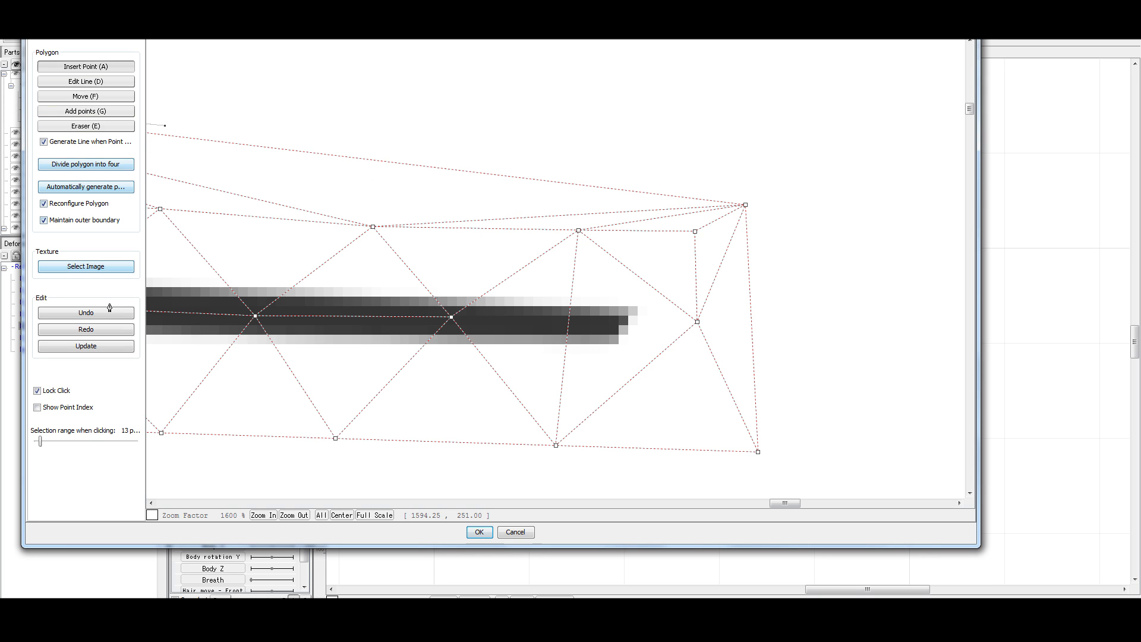
click(556, 446)
click(452, 317)
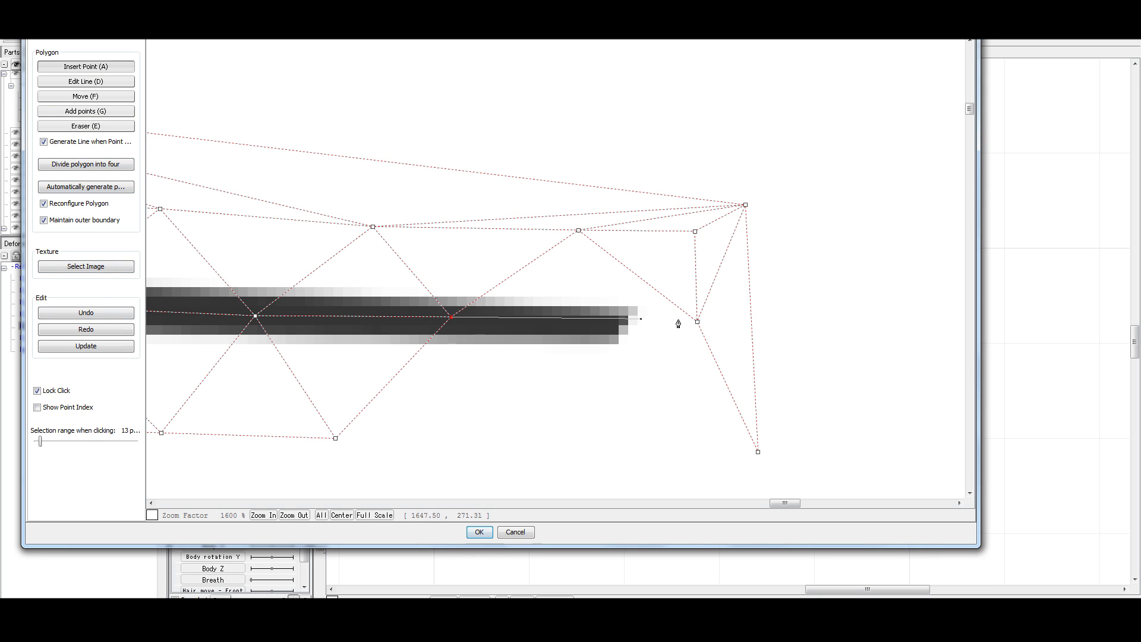
click(697, 321)
click(759, 452)
click(575, 448)
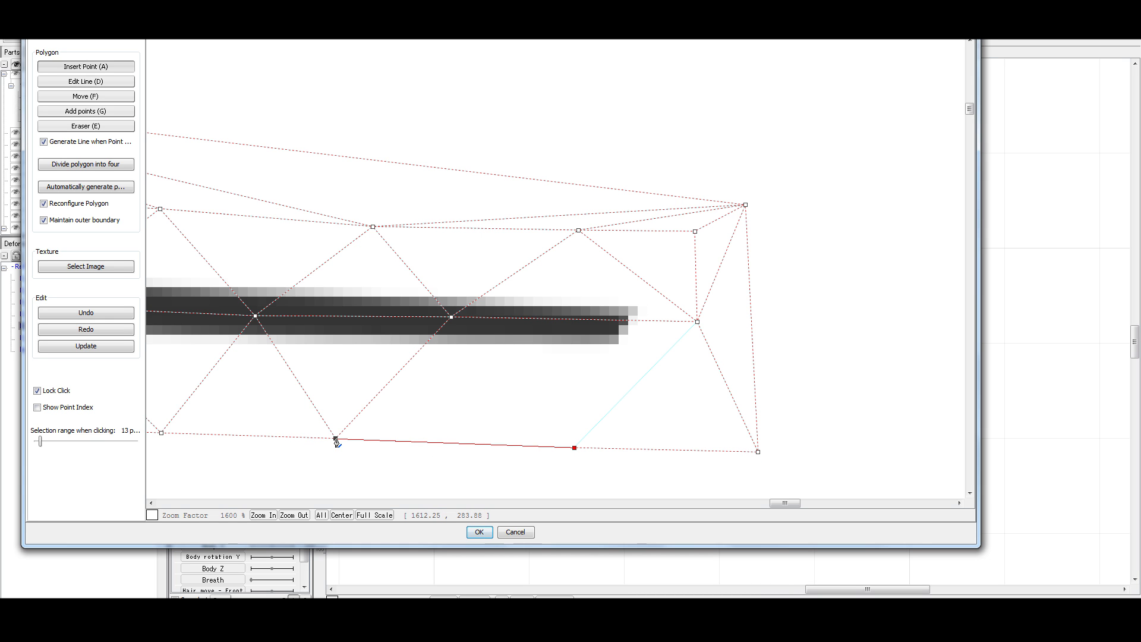
click(453, 317)
click(696, 323)
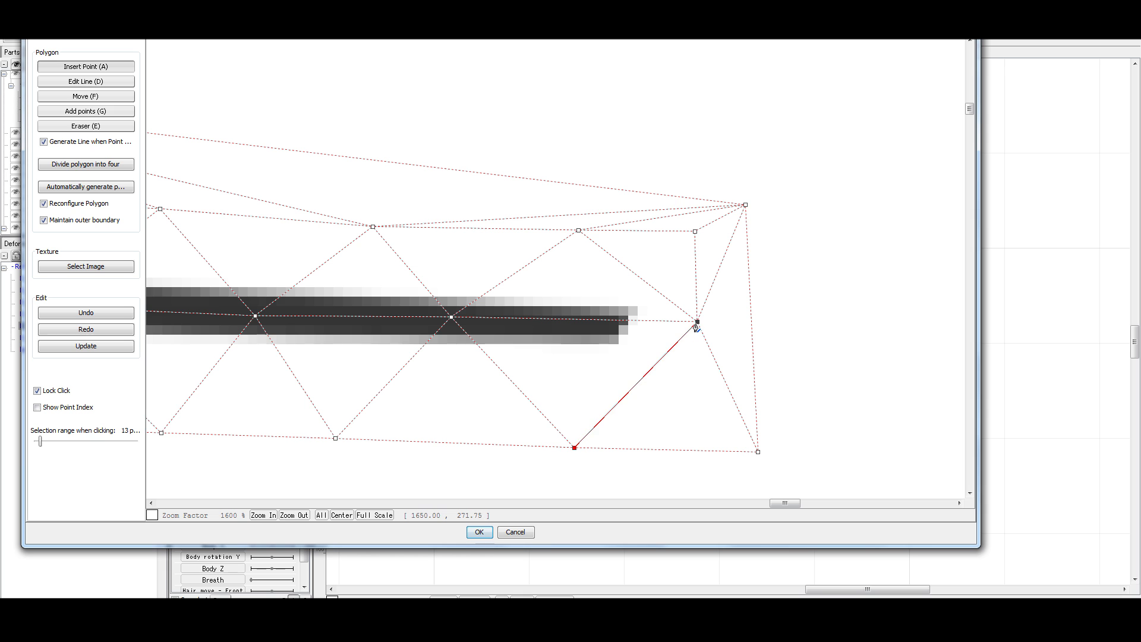
click(488, 532)
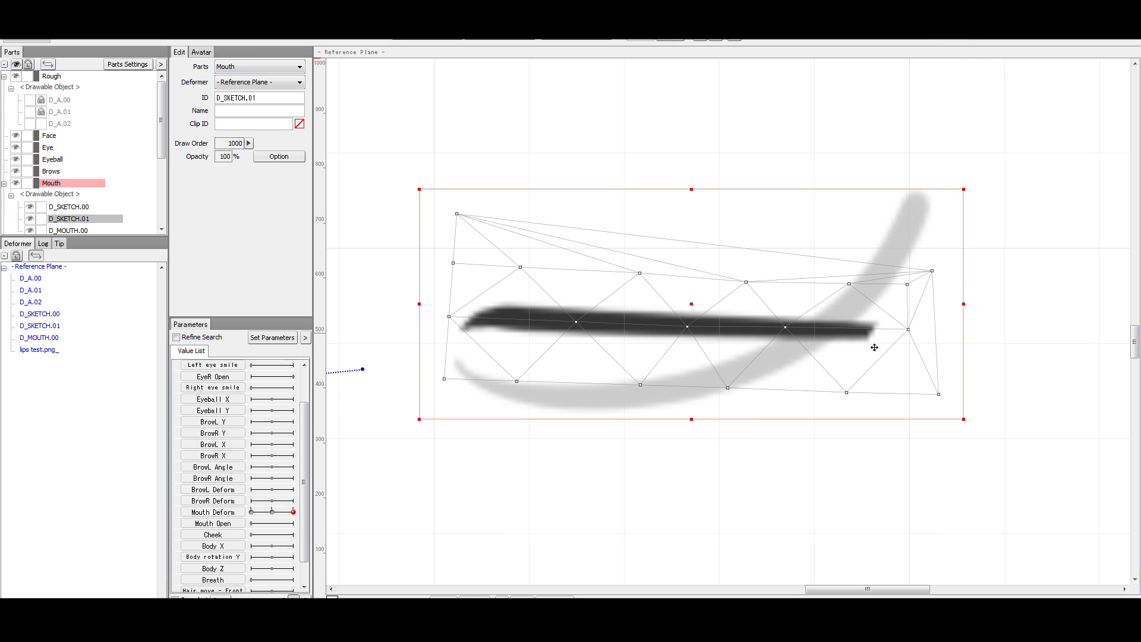
Place a three-point deformation path from left of D_SKETCH.01's line through its middle to past its right end, undoing a trial bend.
click(733, 41)
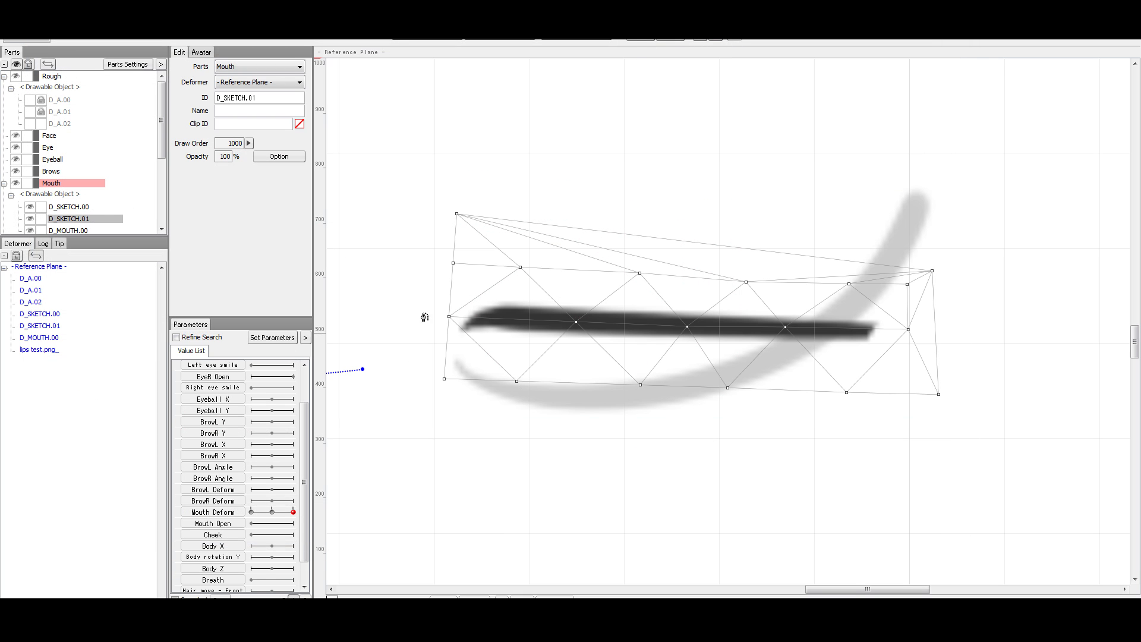
click(418, 316)
click(685, 324)
click(959, 334)
drag(687, 327, 704, 378)
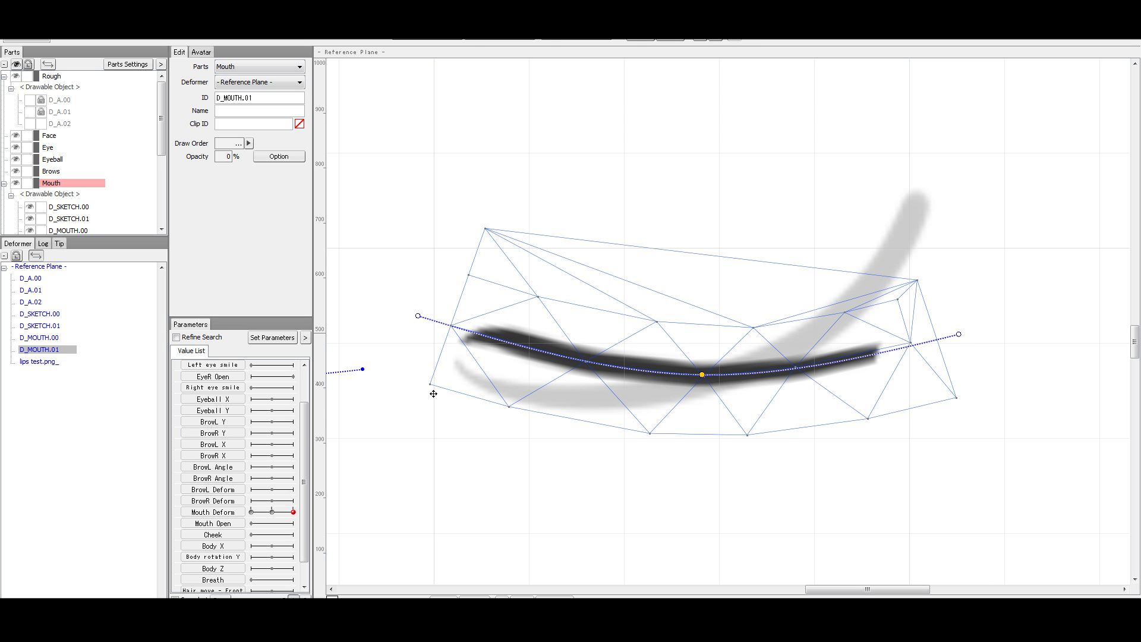
key(ctrl+z)
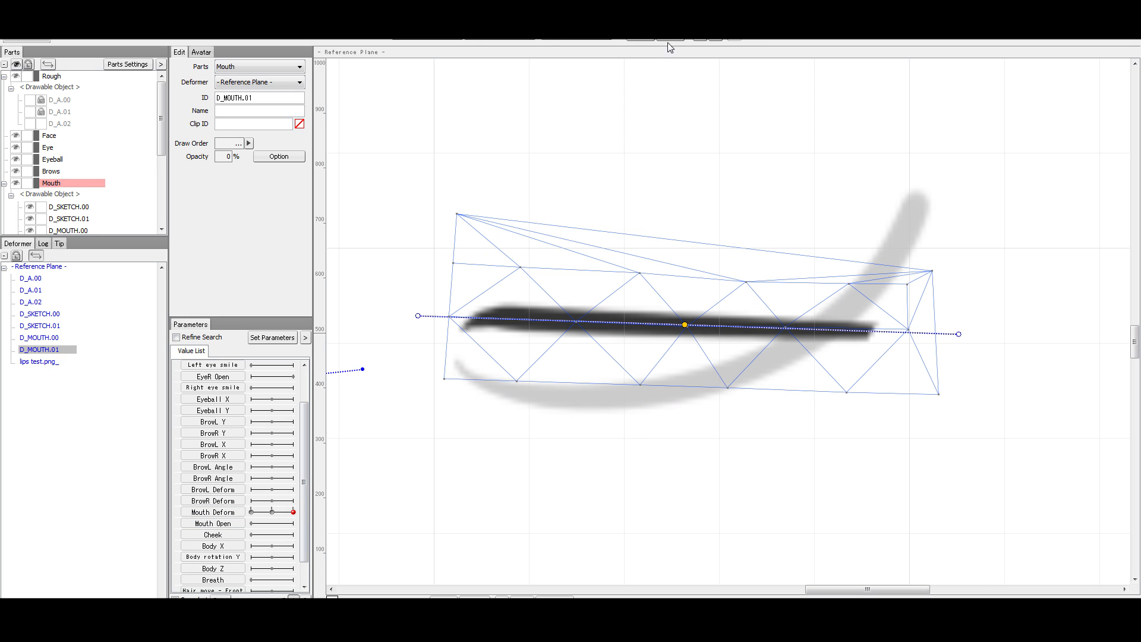
Select the deformation path D_MOUTH.01 in the Mouth part and add three Mouth Deform keys at -1, 0 and 1.
click(687, 252)
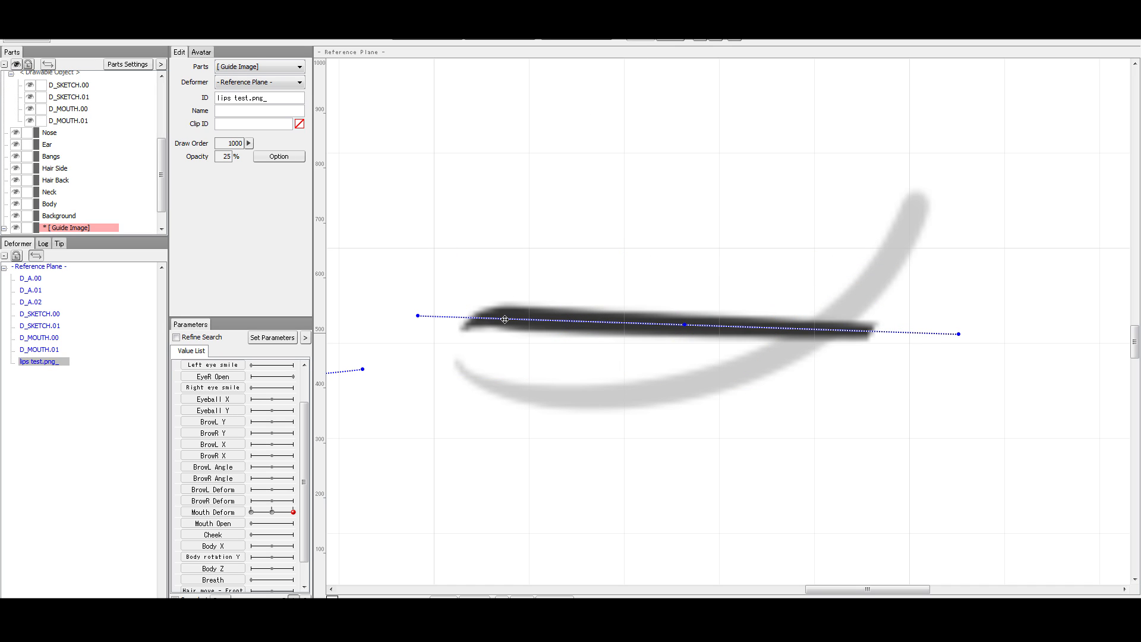
scroll(83, 138, up, 2)
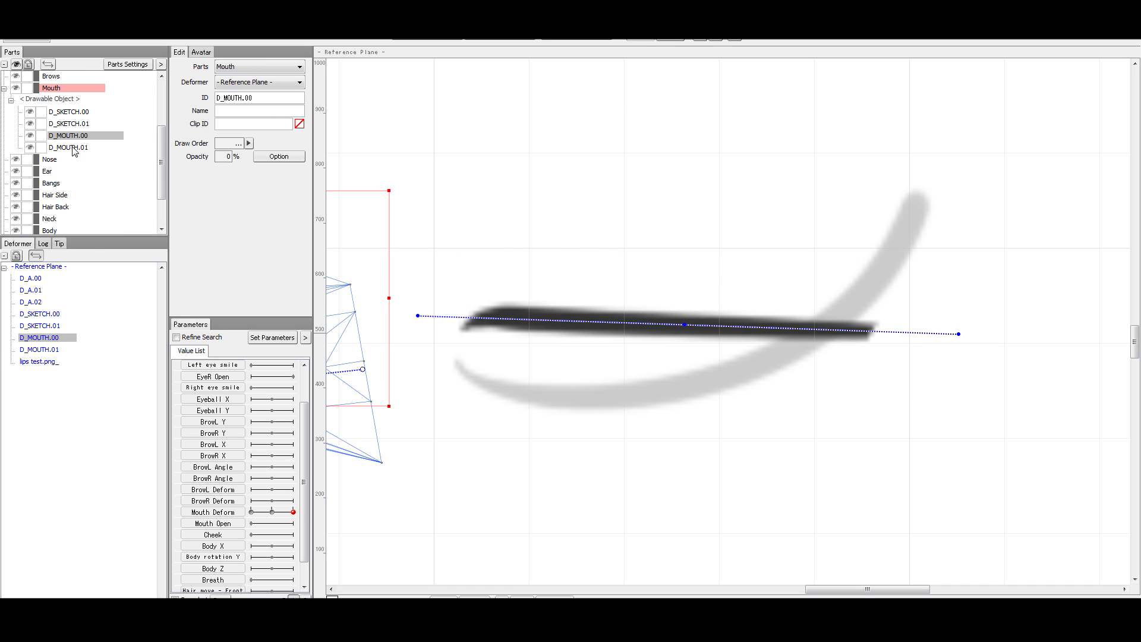
click(81, 147)
scroll(43, 205, down, 4)
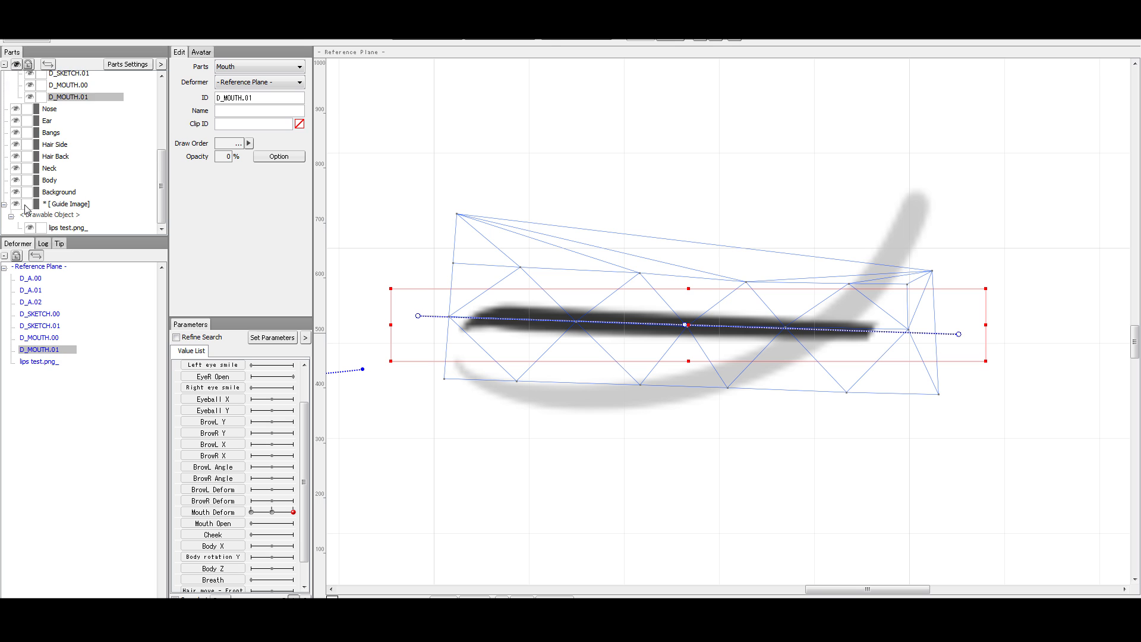
click(129, 198)
scroll(129, 199, up, 8)
click(91, 194)
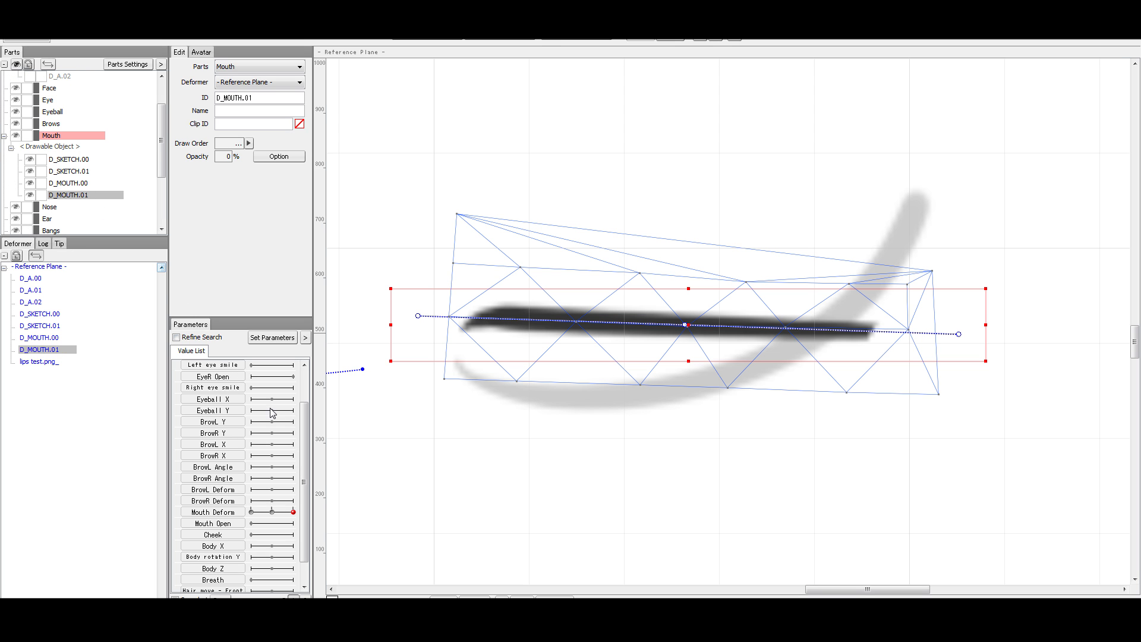
click(224, 514)
double_click(224, 514)
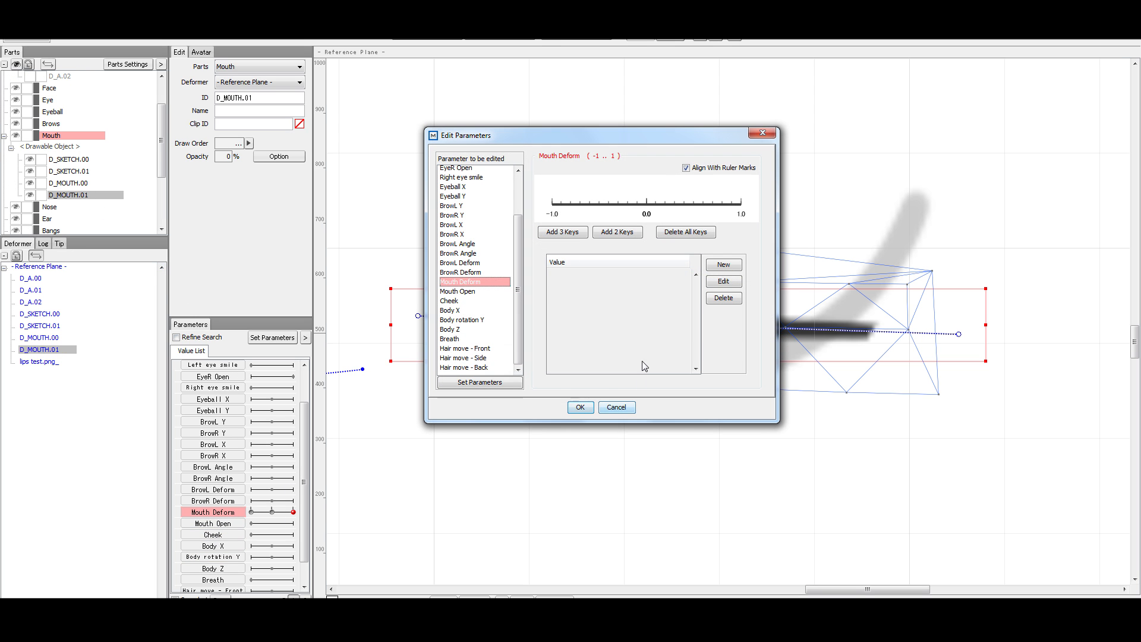
click(562, 232)
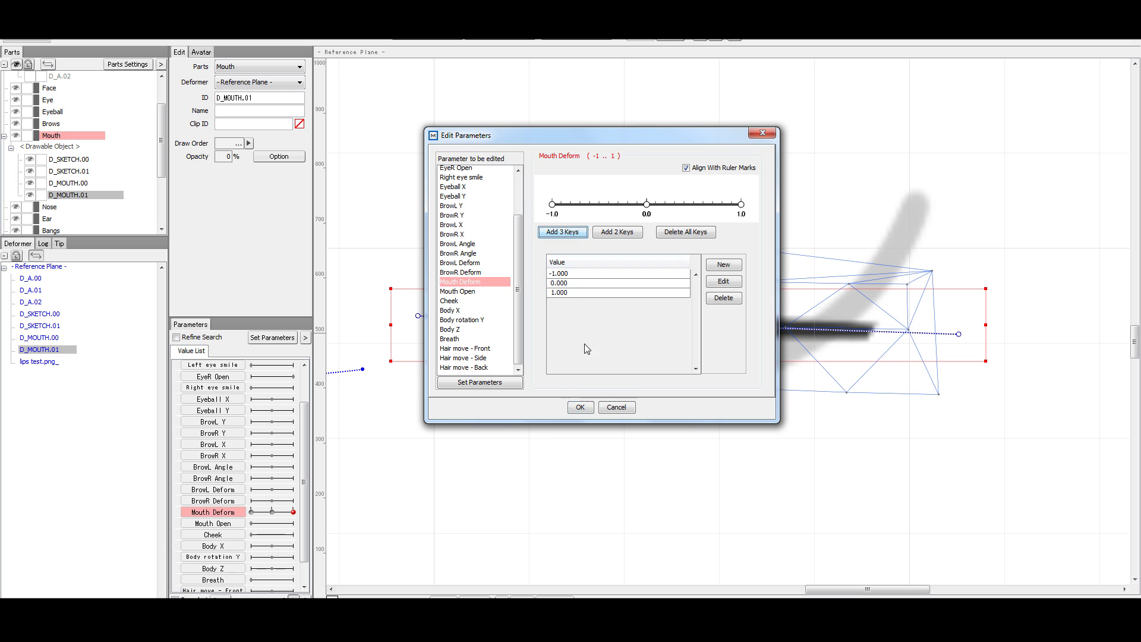
click(581, 408)
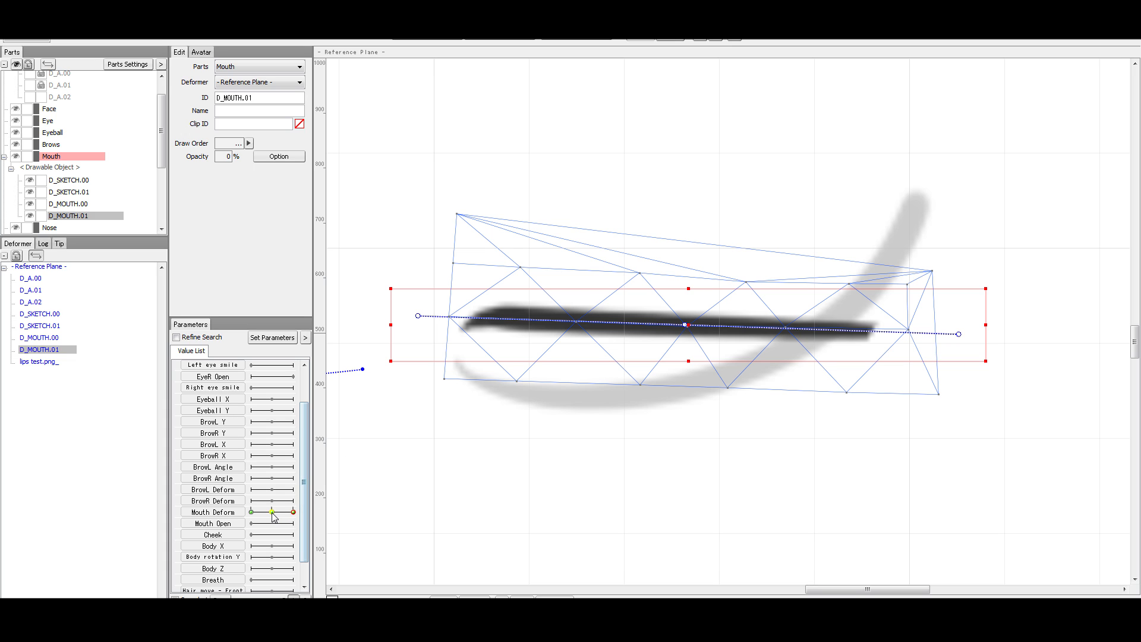
Bend the right lip line toward sketch 6's right curve by lowering the path's middle and left points and raising its right end.
mouse_move(275, 515)
click(686, 325)
drag(691, 356, 692, 391)
drag(418, 315, 417, 367)
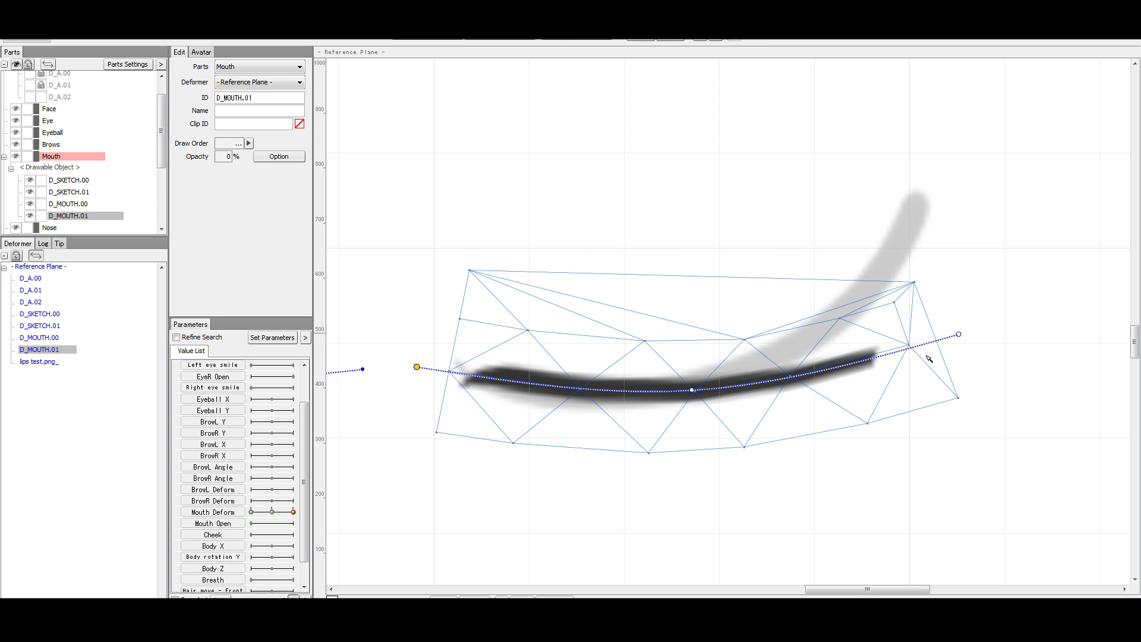
drag(959, 336, 1003, 94)
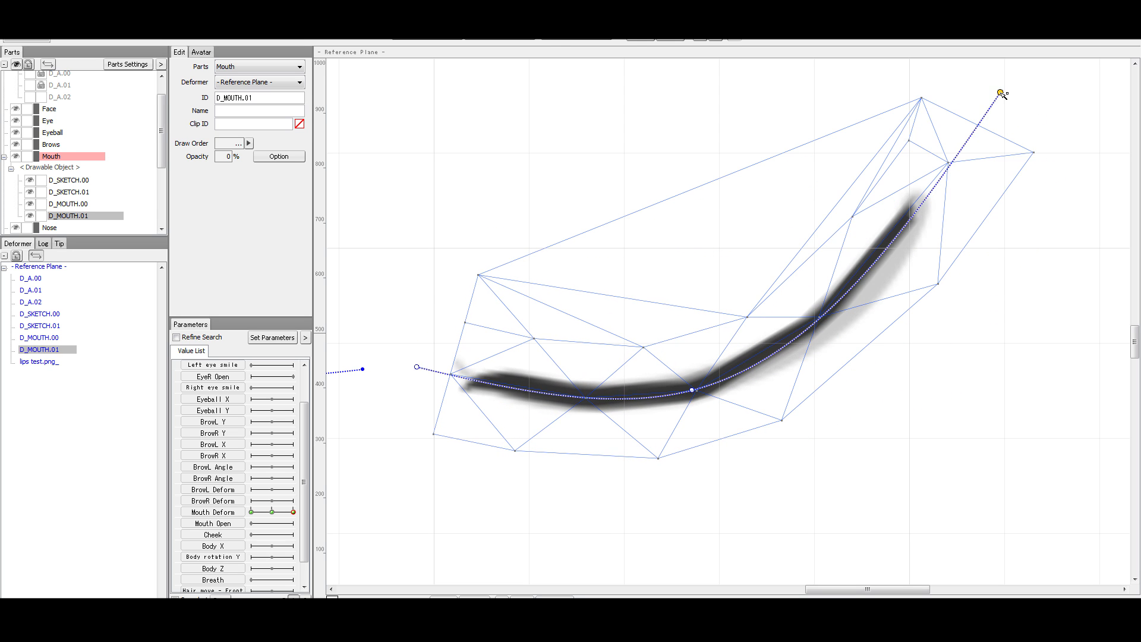
click(693, 390)
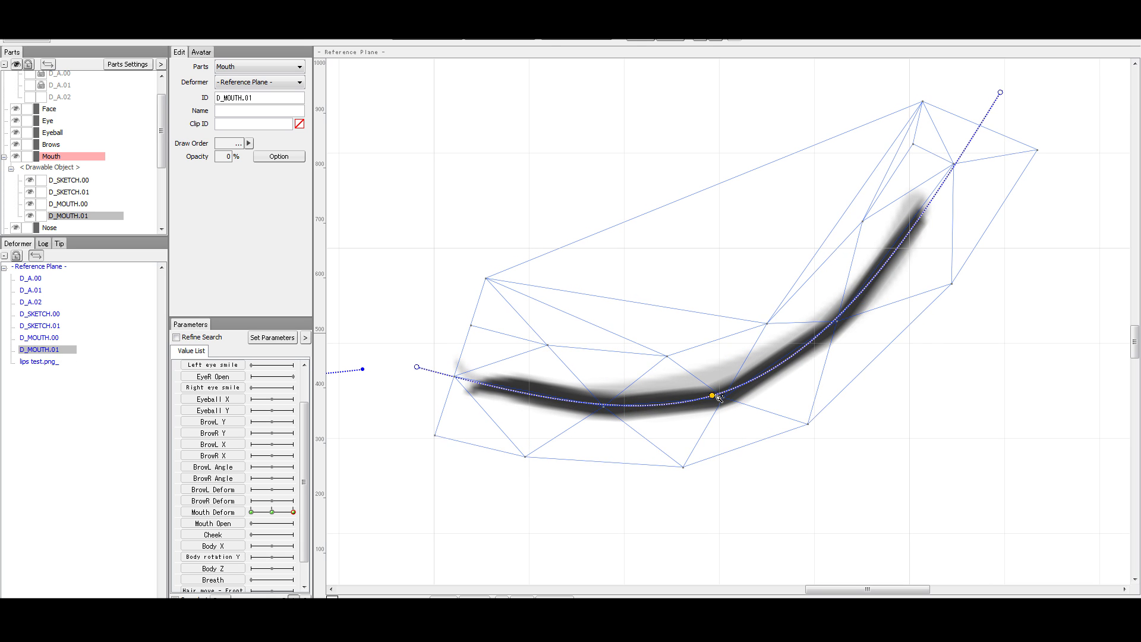
Refine the right lip line's bend by lowering the path's right and left intermediate points, raising its left end, and shifting its middle point up and right.
drag(817, 324, 826, 336)
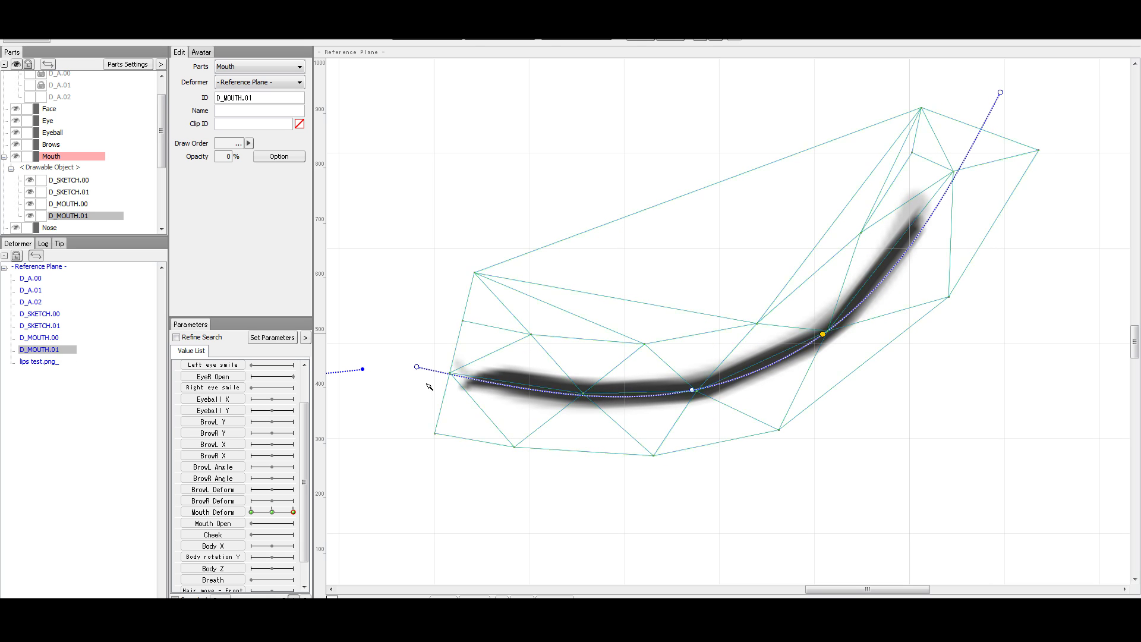
drag(417, 367, 412, 345)
drag(546, 385, 550, 403)
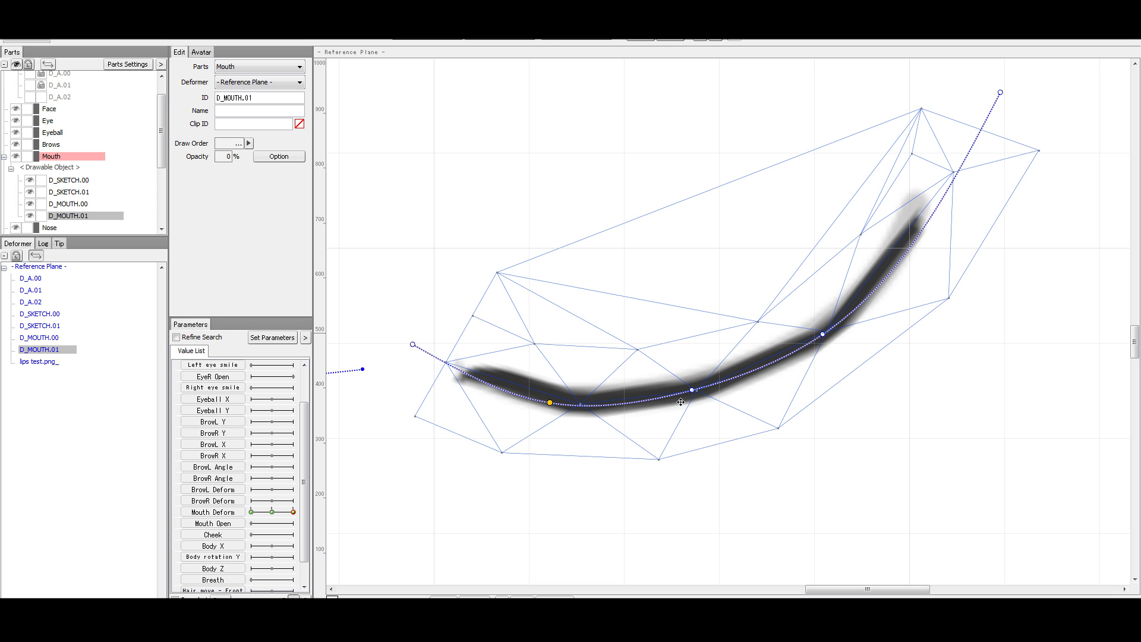
mouse_move(693, 391)
mouse_down()
mouse_move(712, 396)
mouse_move(708, 382)
mouse_up()
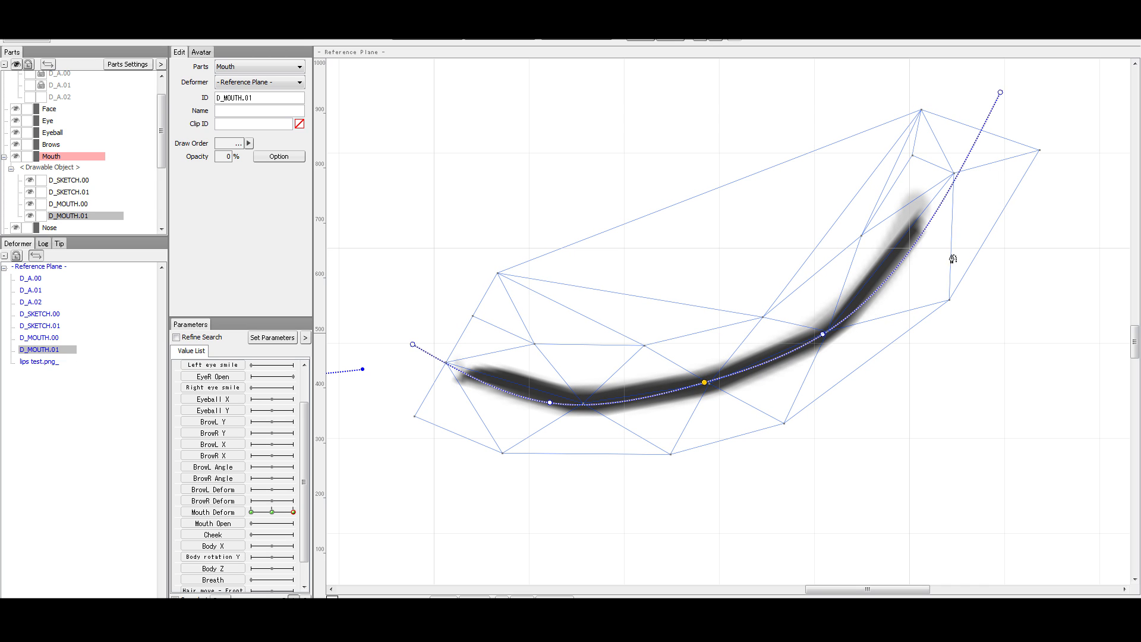
Try to match the right lip line's tip to sketch 6 with an extra path point near the tip.
click(931, 222)
drag(928, 213, 924, 207)
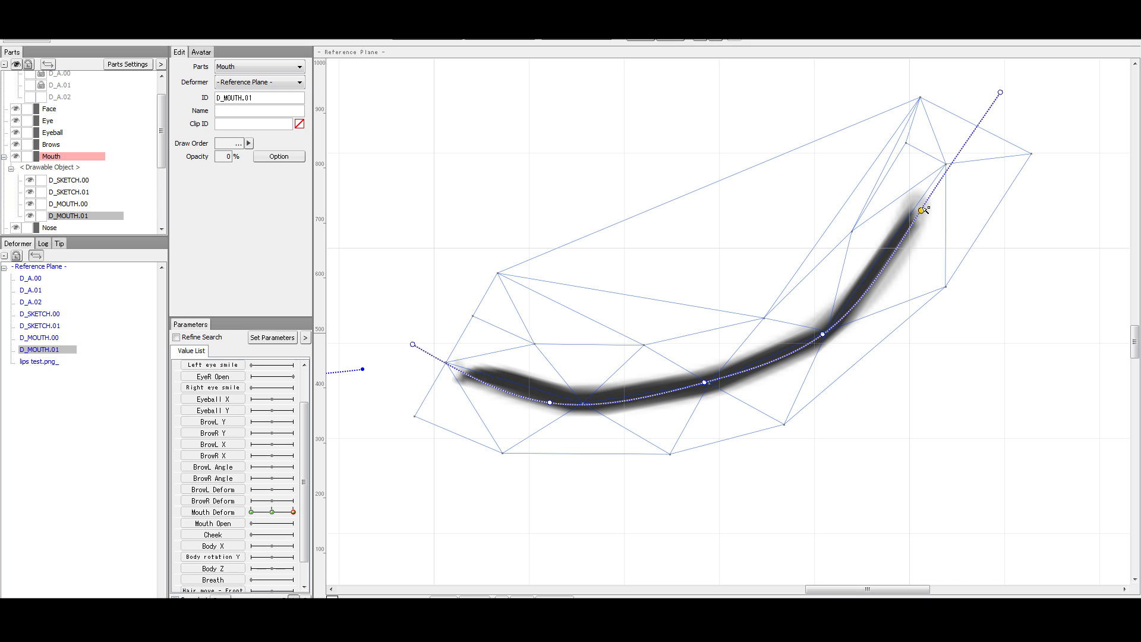
key(ctrl+z)
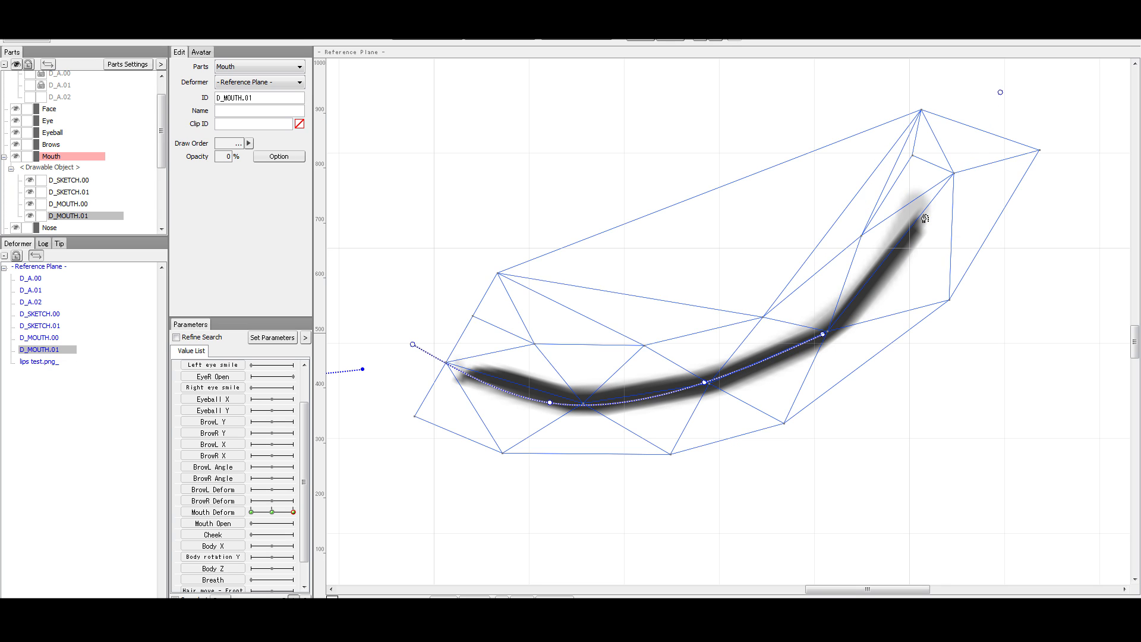
Delete the deformation paths D_MOUTH.01 and D_MOUTH.00, keeping the lip line drawings, and test the Mouth Deform parameter.
key(Delete)
scroll(658, 349, down, 3)
scroll(656, 348, up, 3)
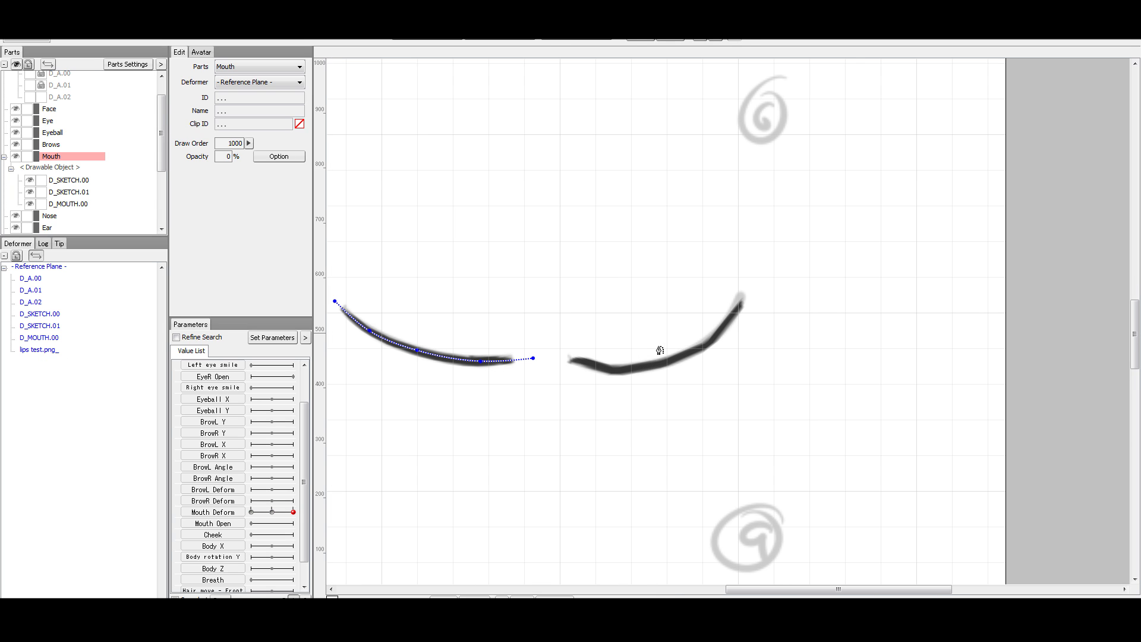
click(68, 205)
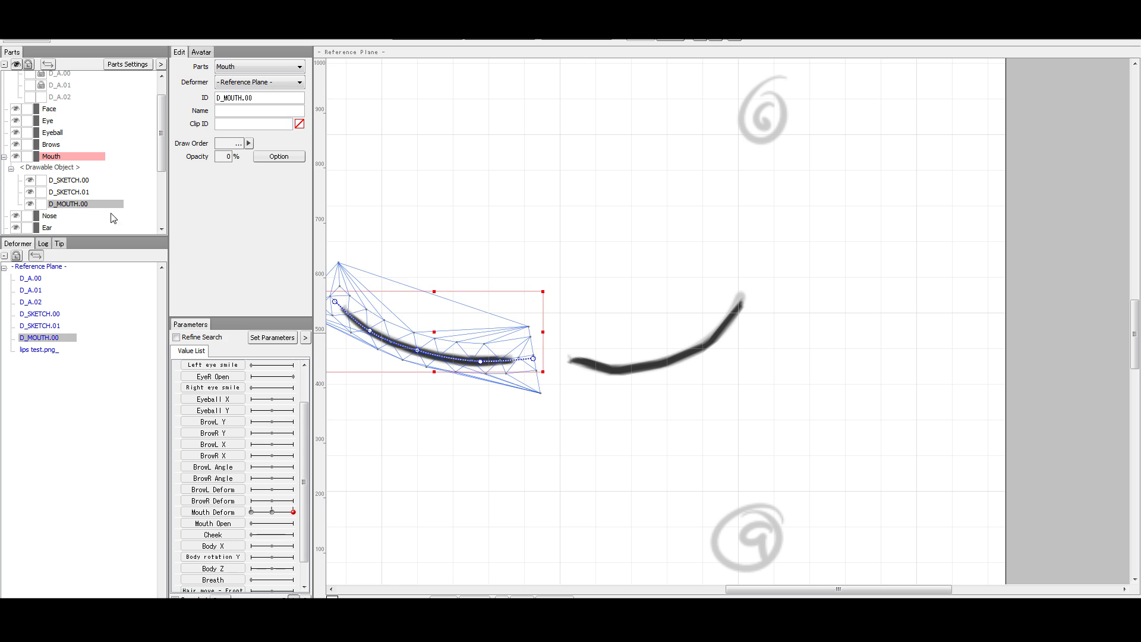
key(Delete)
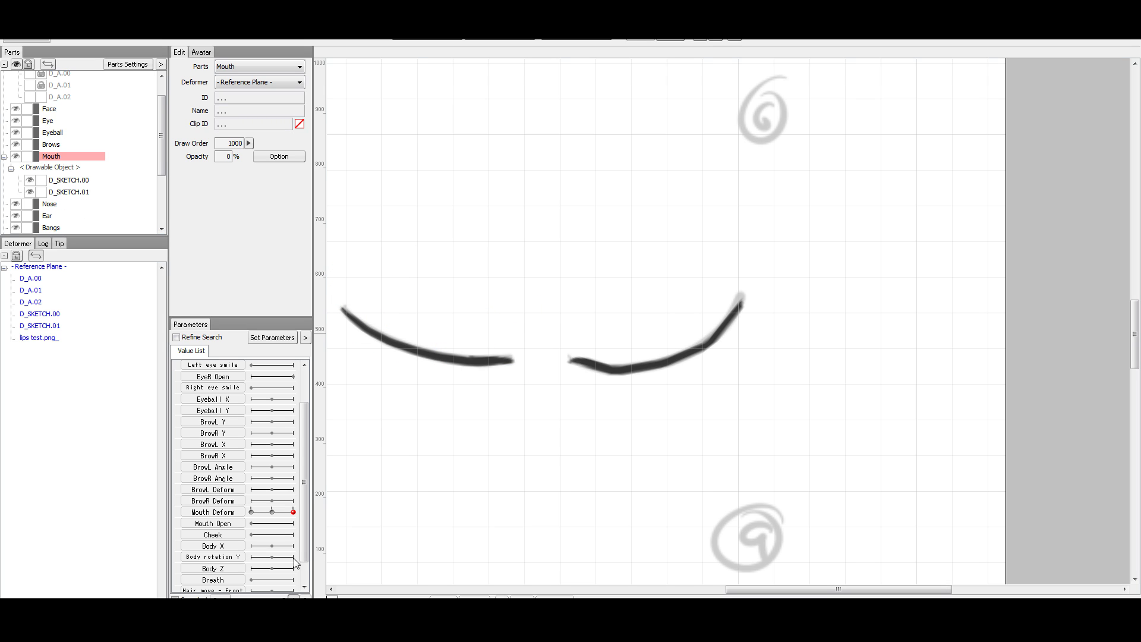
drag(530, 432, 587, 447)
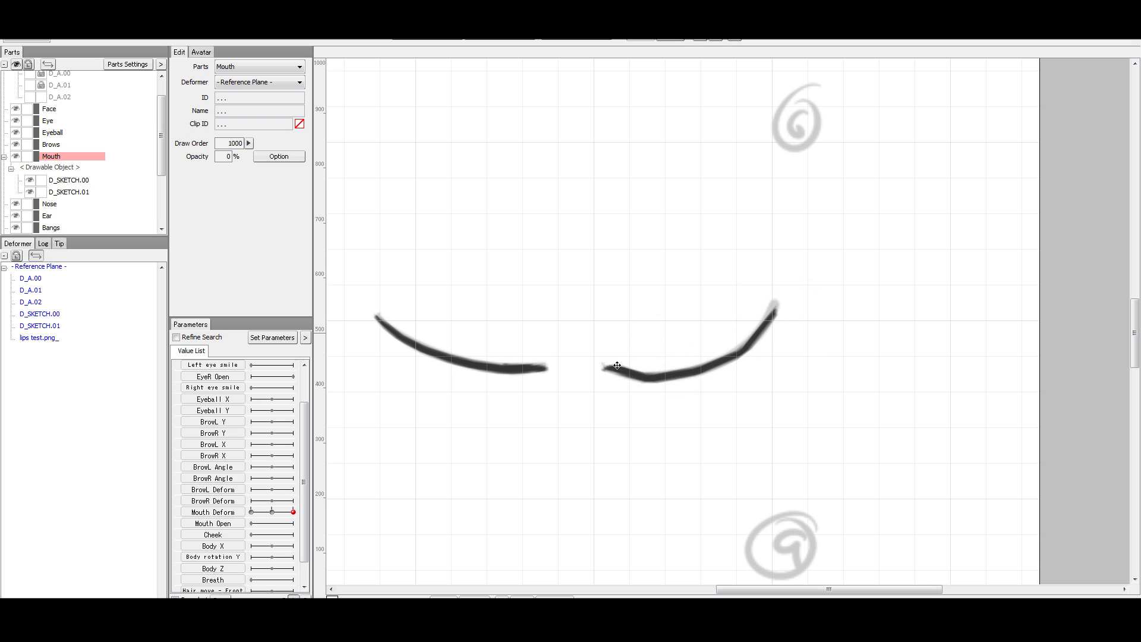
mouse_move(278, 518)
mouse_down()
mouse_move(242, 518)
mouse_move(303, 518)
mouse_move(288, 518)
mouse_move(724, 57)
mouse_up()
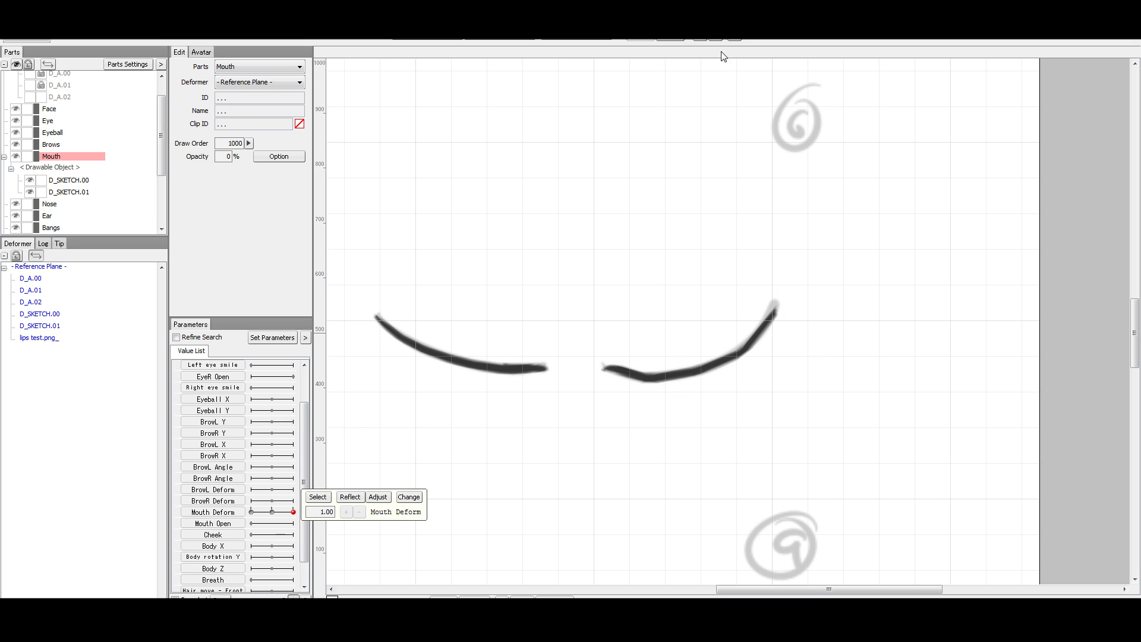
Add three Mouth Deform keys at -1, 0 and 1 to the right lip line D_SKETCH.01 and test the parameter.
click(706, 365)
click(225, 514)
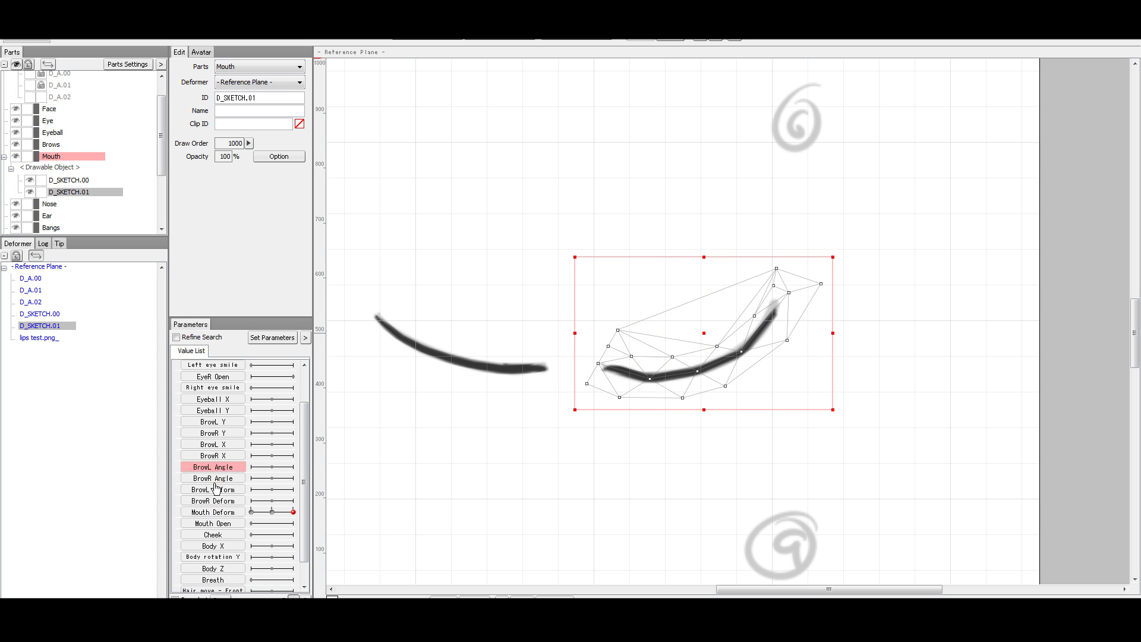
double_click(229, 513)
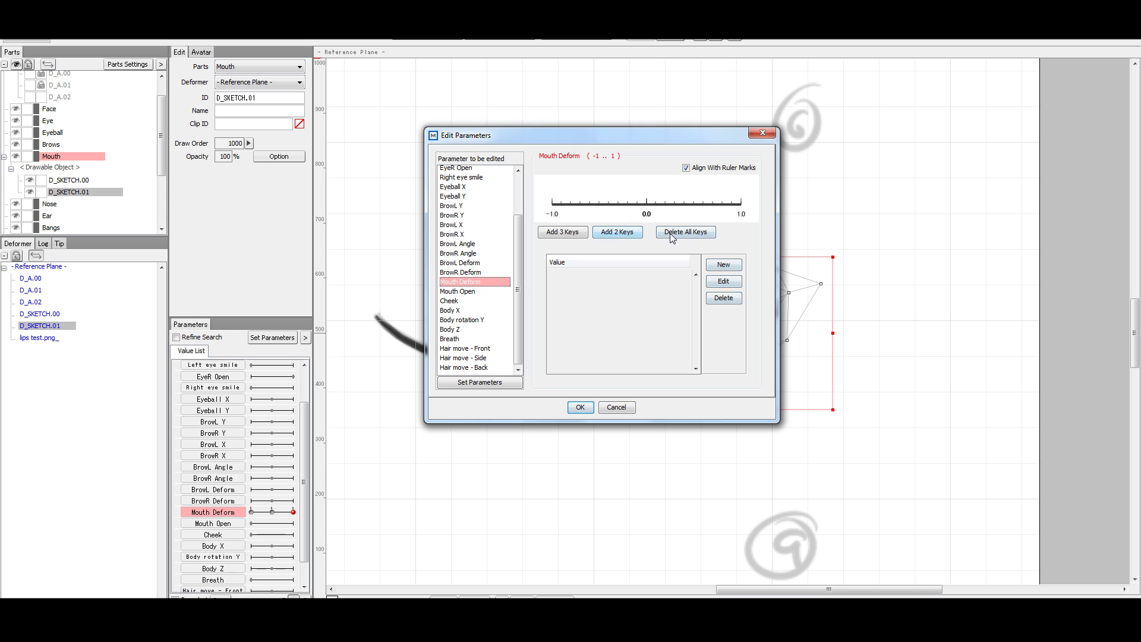
click(572, 233)
click(581, 407)
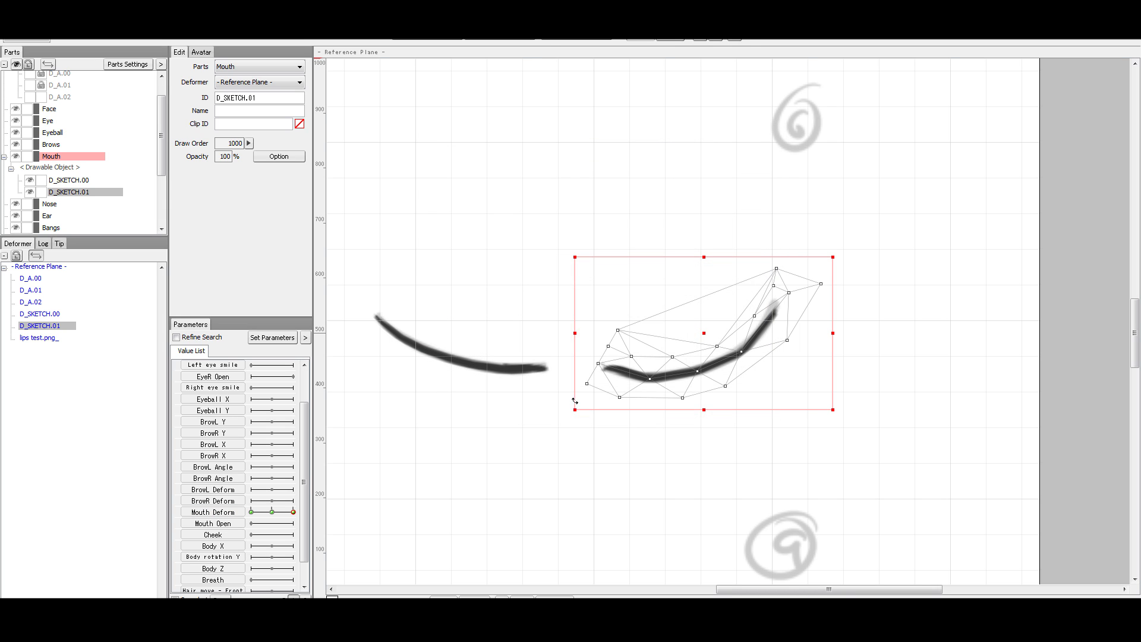
click(589, 440)
drag(280, 514, 579, 547)
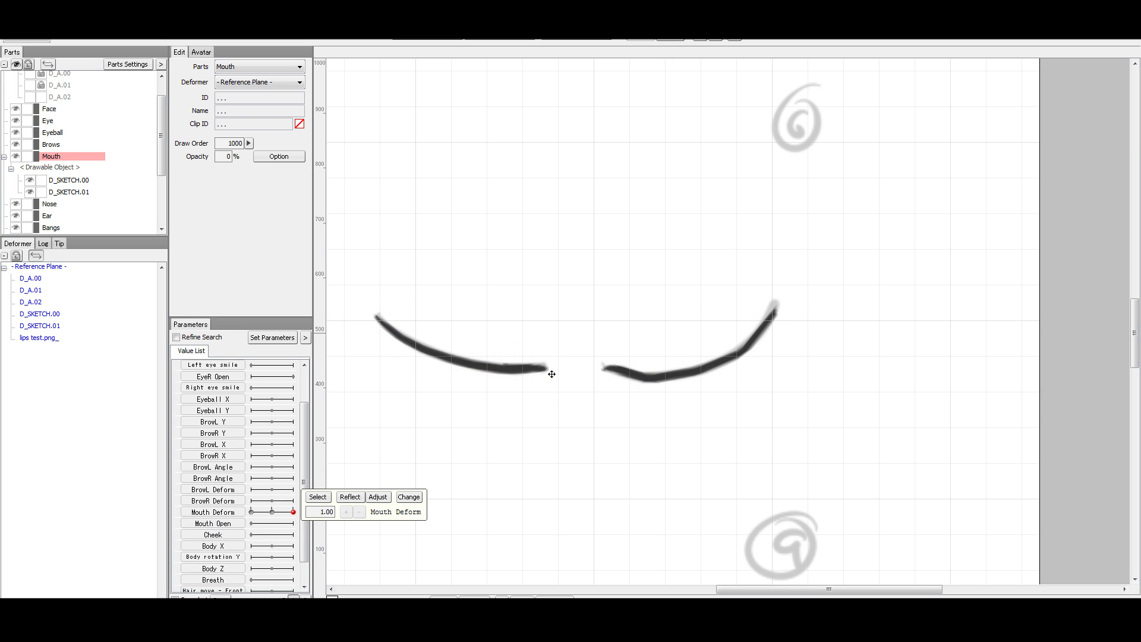
Examine the two bent lip lines at sketch 6 alongside the surrounding numbered mouth sketches.
click(381, 324)
click(598, 372)
scroll(683, 399, down, 2)
drag(746, 587, 731, 570)
scroll(762, 487, down, 2)
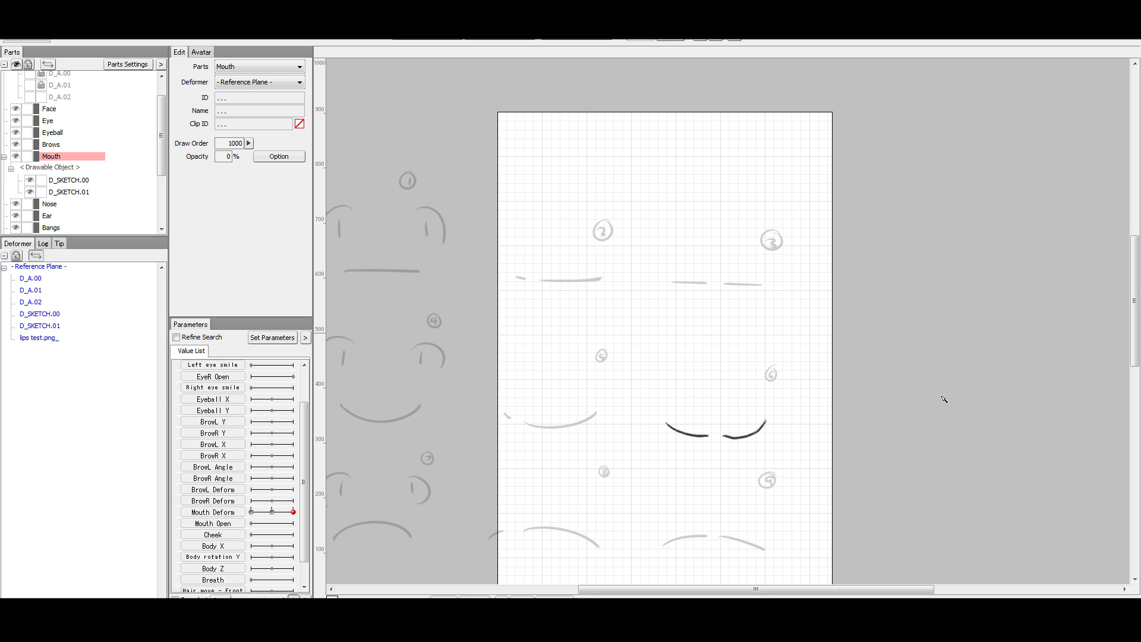
scroll(946, 398, down, 3)
scroll(935, 395, up, 3)
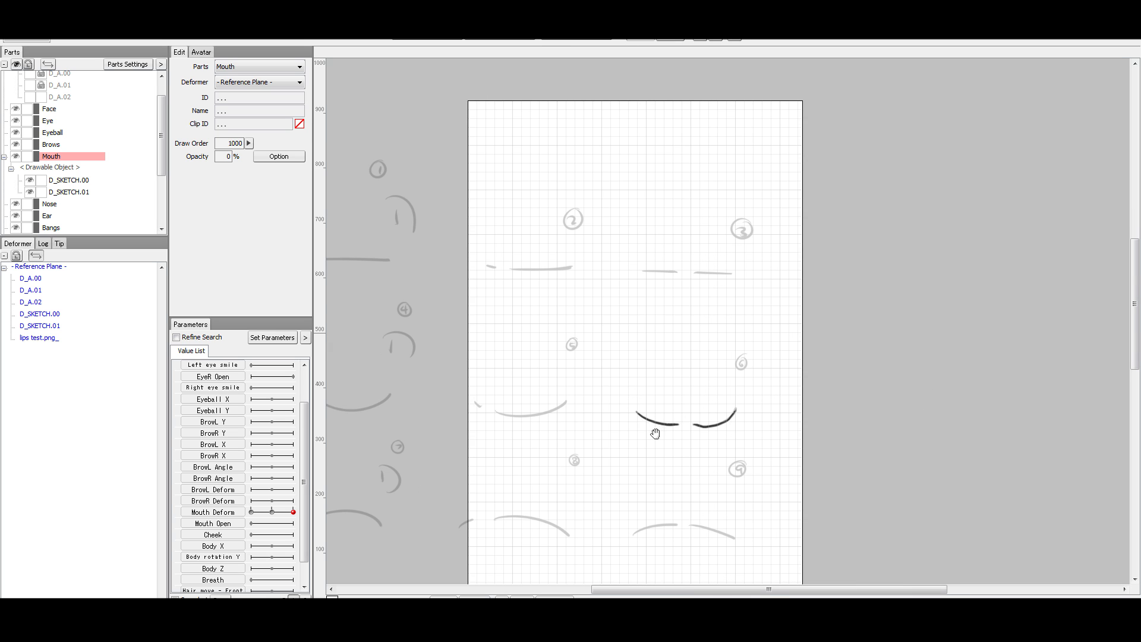
scroll(656, 433, up, 1)
drag(583, 434, 785, 362)
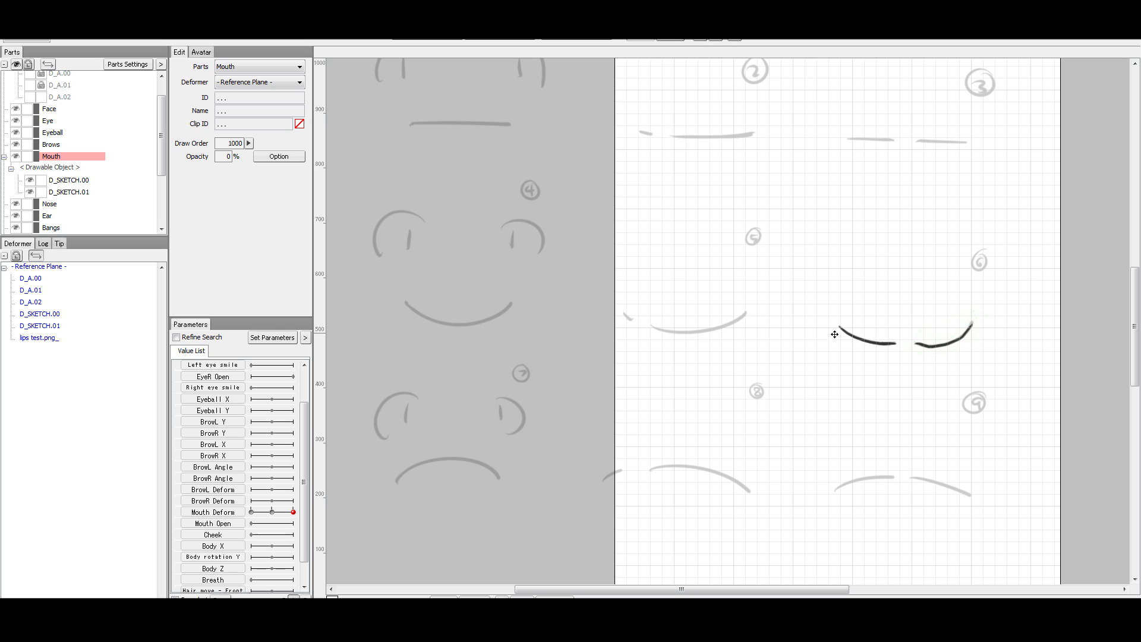
mouse_move(562, 378)
mouse_down()
mouse_move(757, 408)
mouse_move(580, 383)
mouse_up()
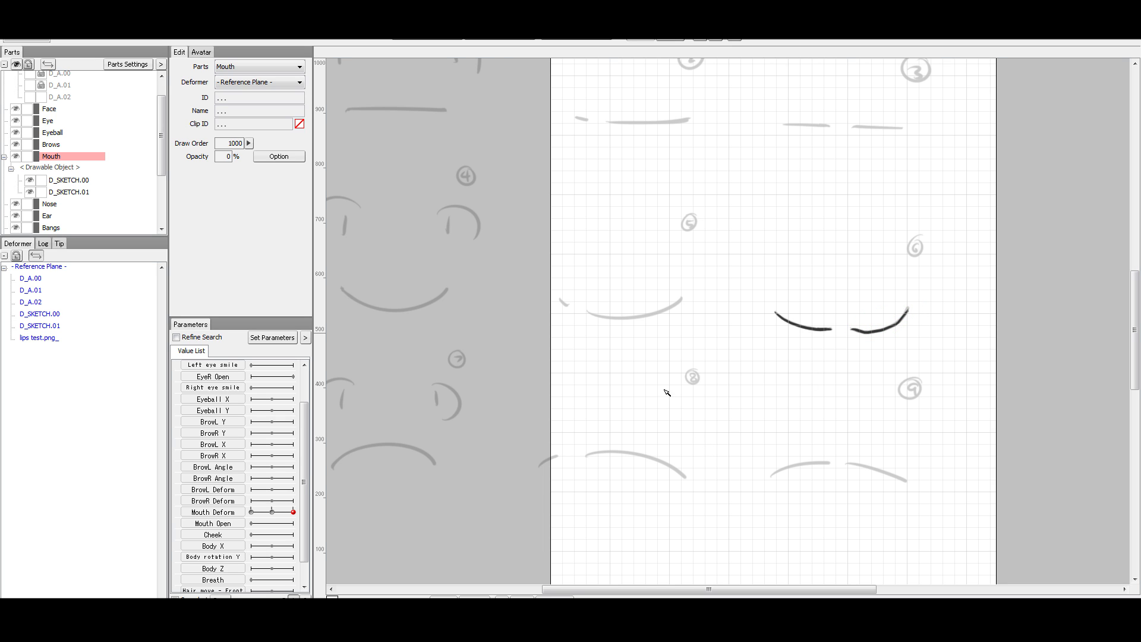
scroll(708, 381, left, 1)
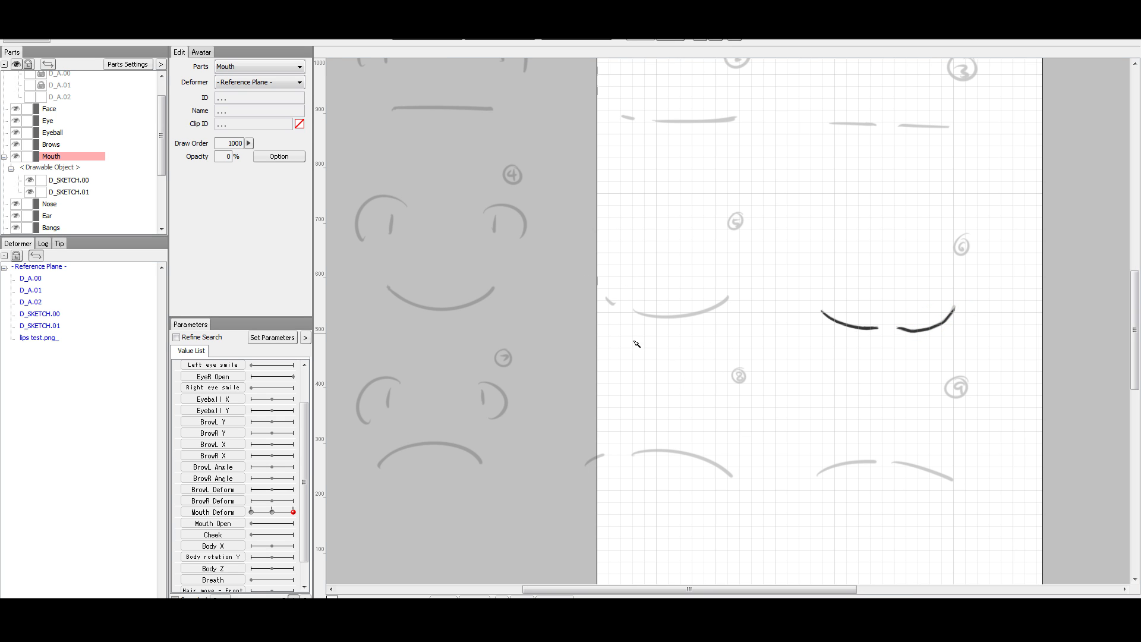
Compare the full-face mouth sketches 1, 4, 7, 10, 11 and 12 with the split-mouth sketches 2 to 9.
drag(416, 420, 677, 436)
drag(577, 319, 561, 362)
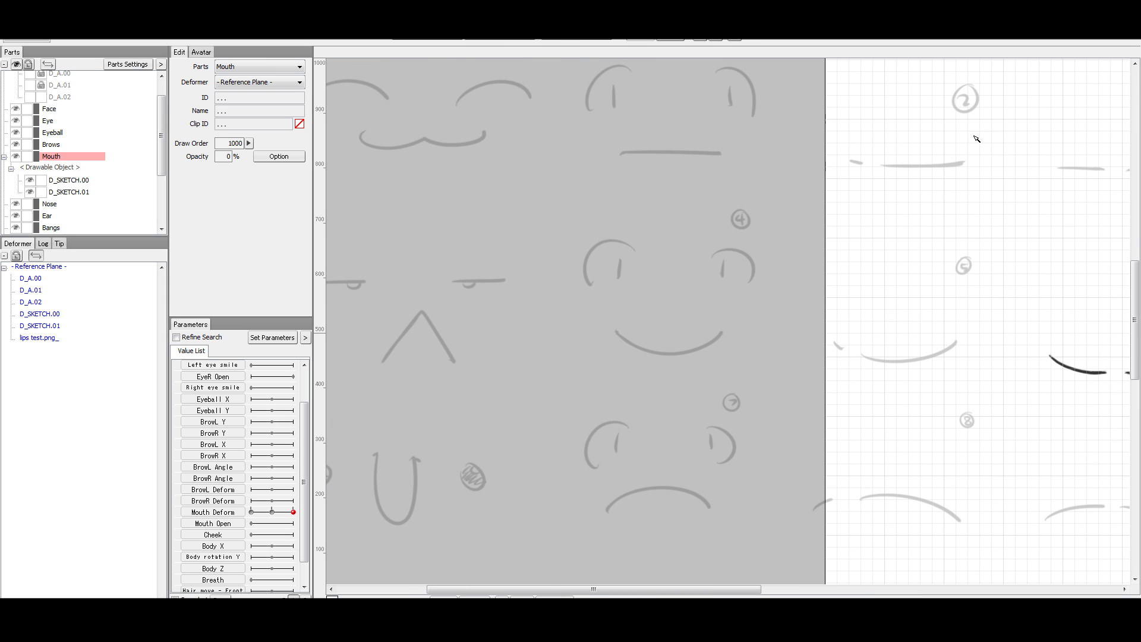
drag(432, 378, 573, 377)
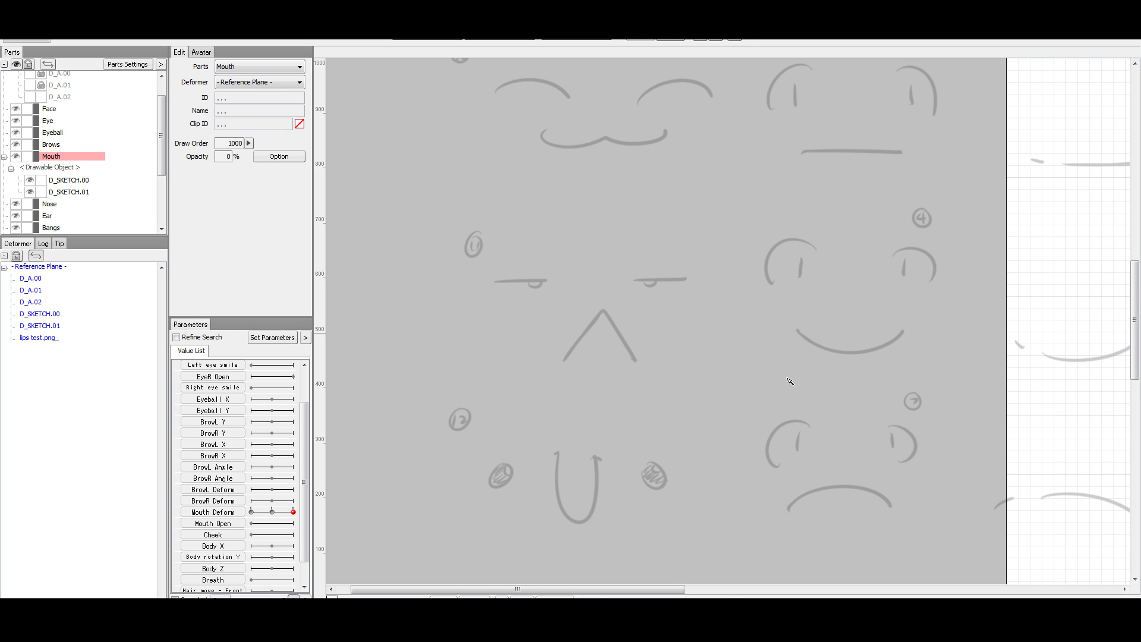
scroll(790, 381, down, 2)
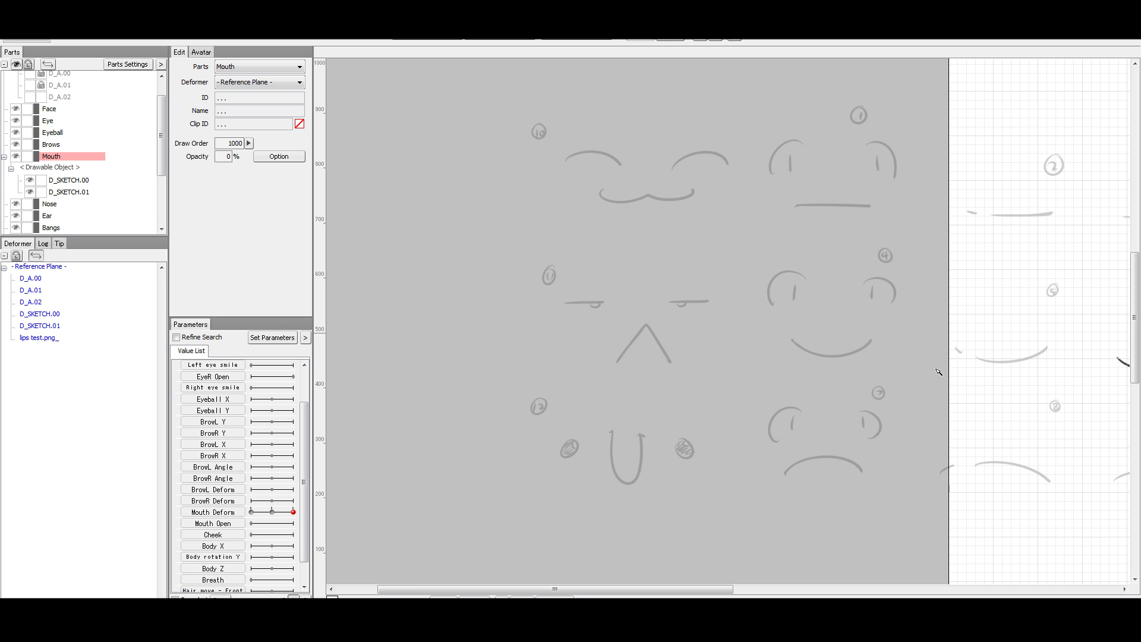
drag(906, 333, 721, 303)
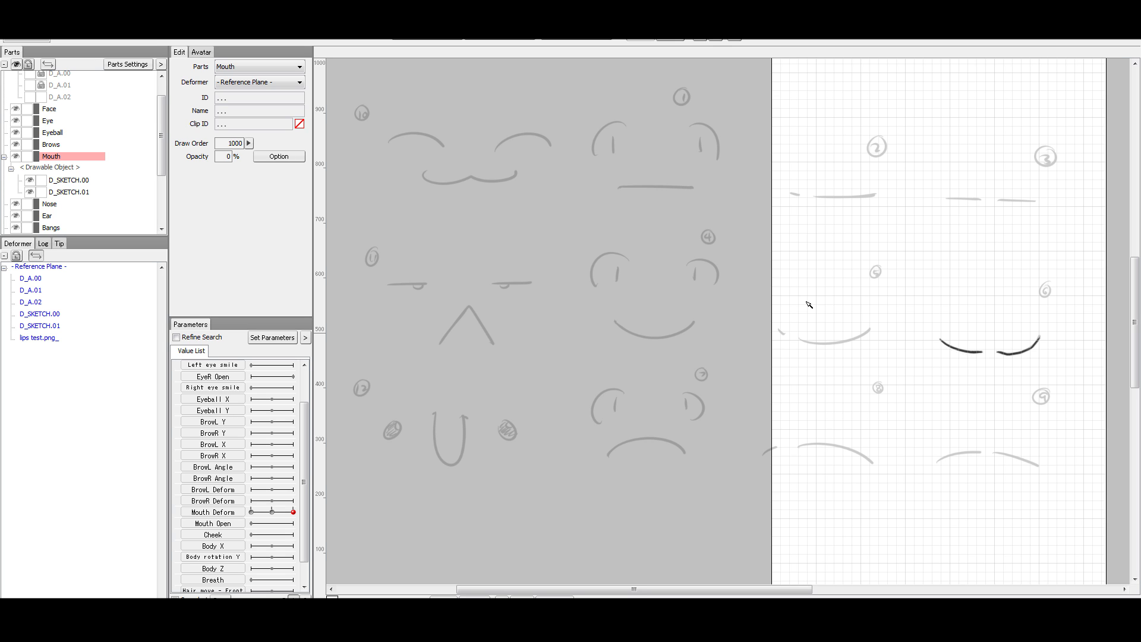
scroll(777, 302, up, 4)
scroll(780, 304, down, 2)
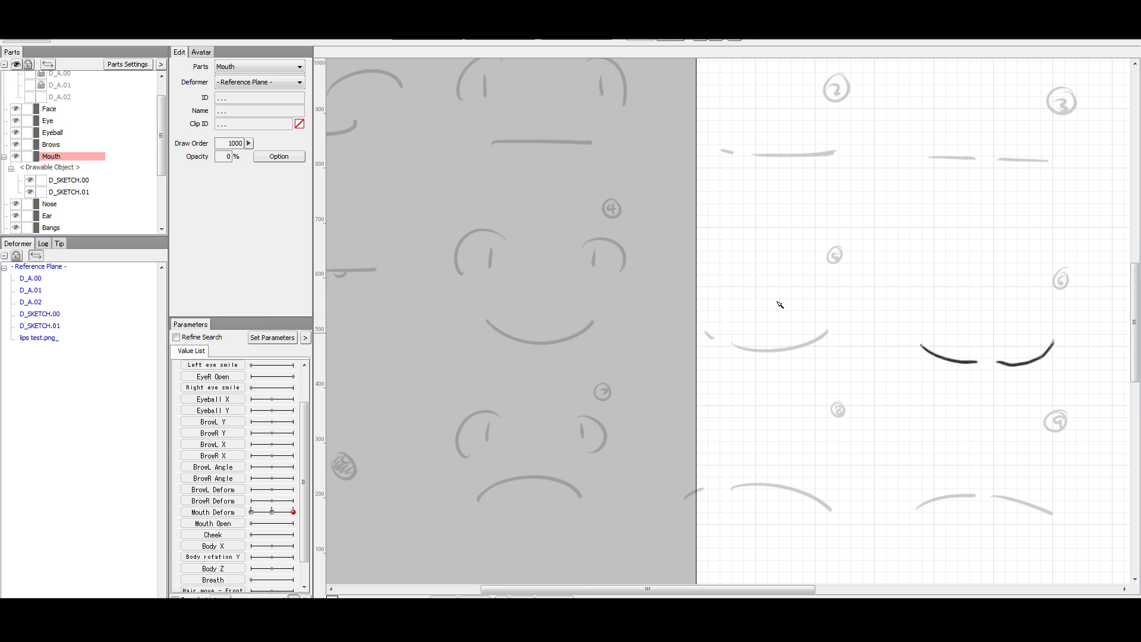